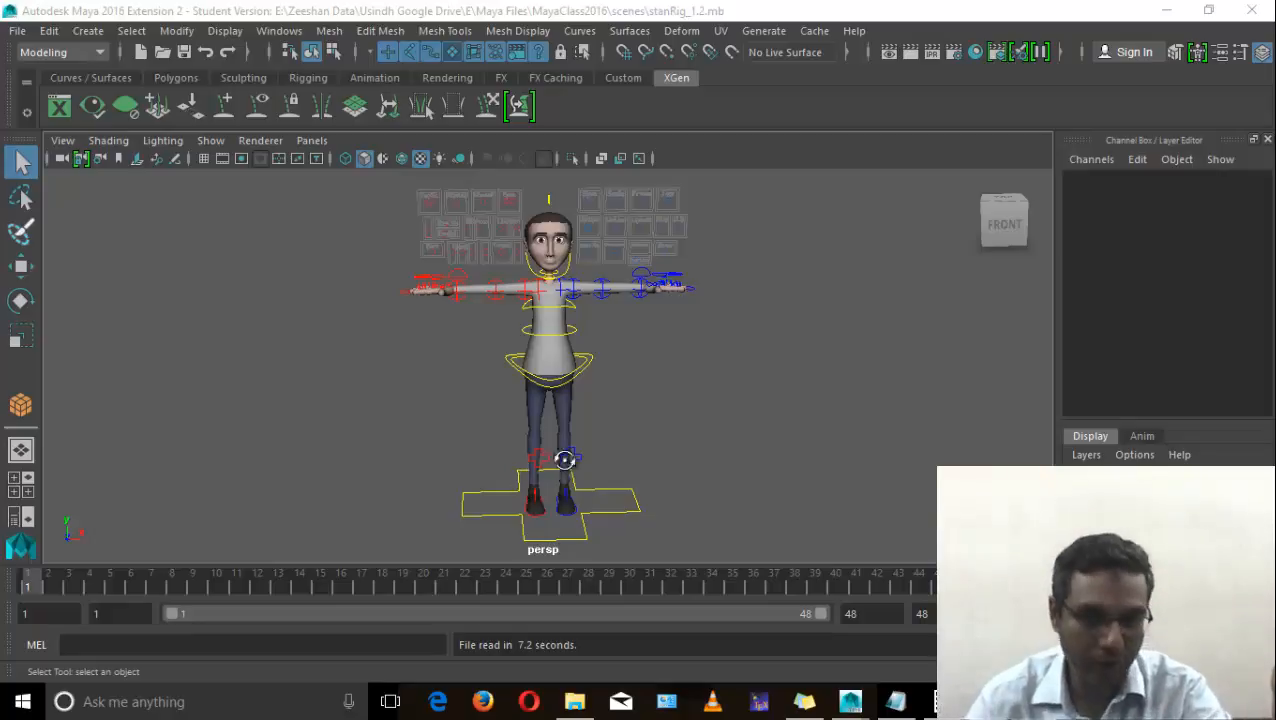
# Step: Select the character's lower spine control and hide the rig's control curves
pyautogui.keyDown('alt'); pyautogui.moveTo(564, 456); pyautogui.dragTo(548, 418); pyautogui.keyUp('alt')
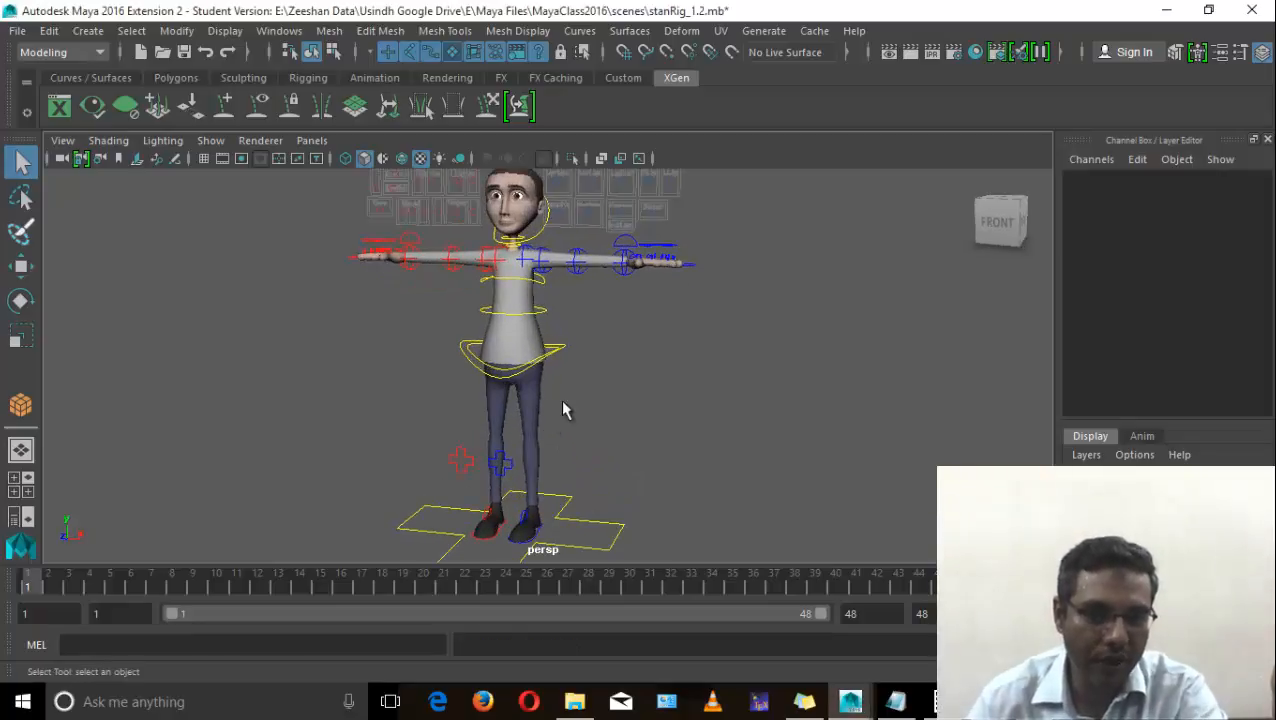
pyautogui.keyDown('alt'); pyautogui.moveTo(490, 388); pyautogui.dragTo(490, 420, button='middle'); pyautogui.keyUp('alt')
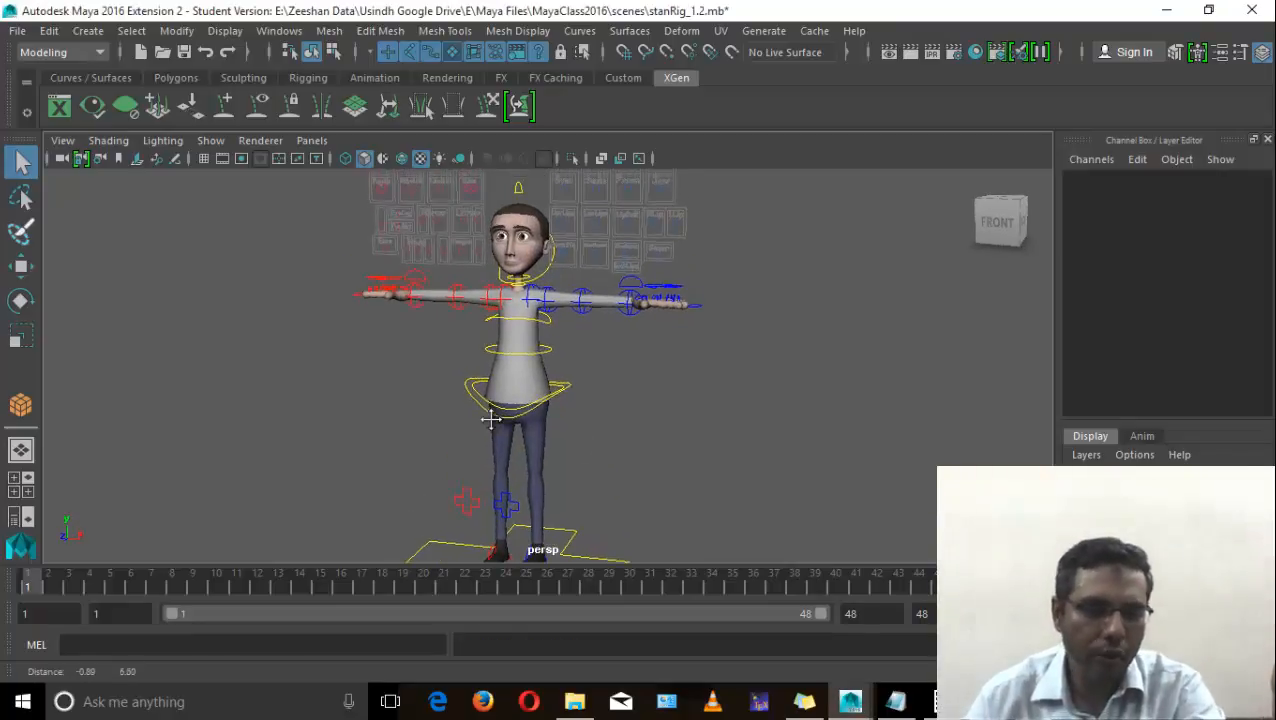
pyautogui.keyDown('alt'); pyautogui.moveTo(524, 398); pyautogui.dragTo(496, 461, button='middle'); pyautogui.keyUp('alt')
pyautogui.keyDown('alt'); pyautogui.moveTo(496, 461); pyautogui.dragTo(584, 433, button='right'); pyautogui.keyUp('alt')
pyautogui.click(548, 430)
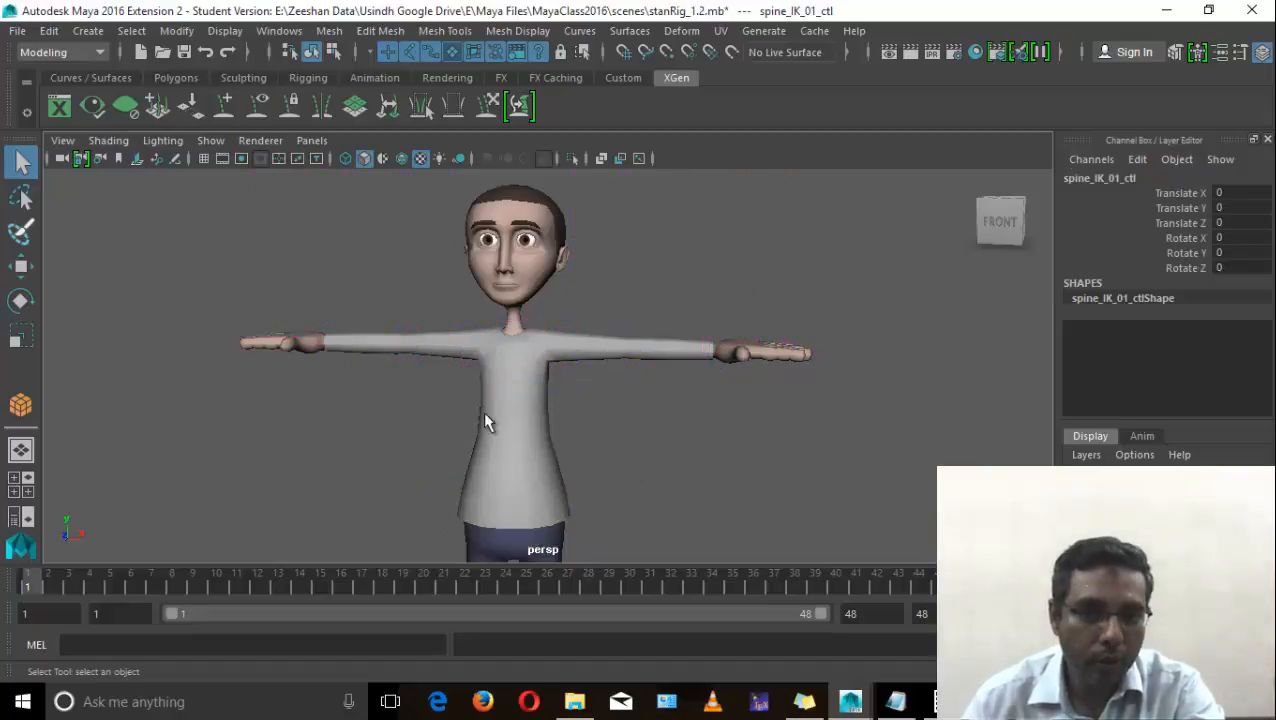
# Step: Enable surface selection and select the character's shirt mesh, followed by the trousers mesh
pyautogui.click(501, 422)
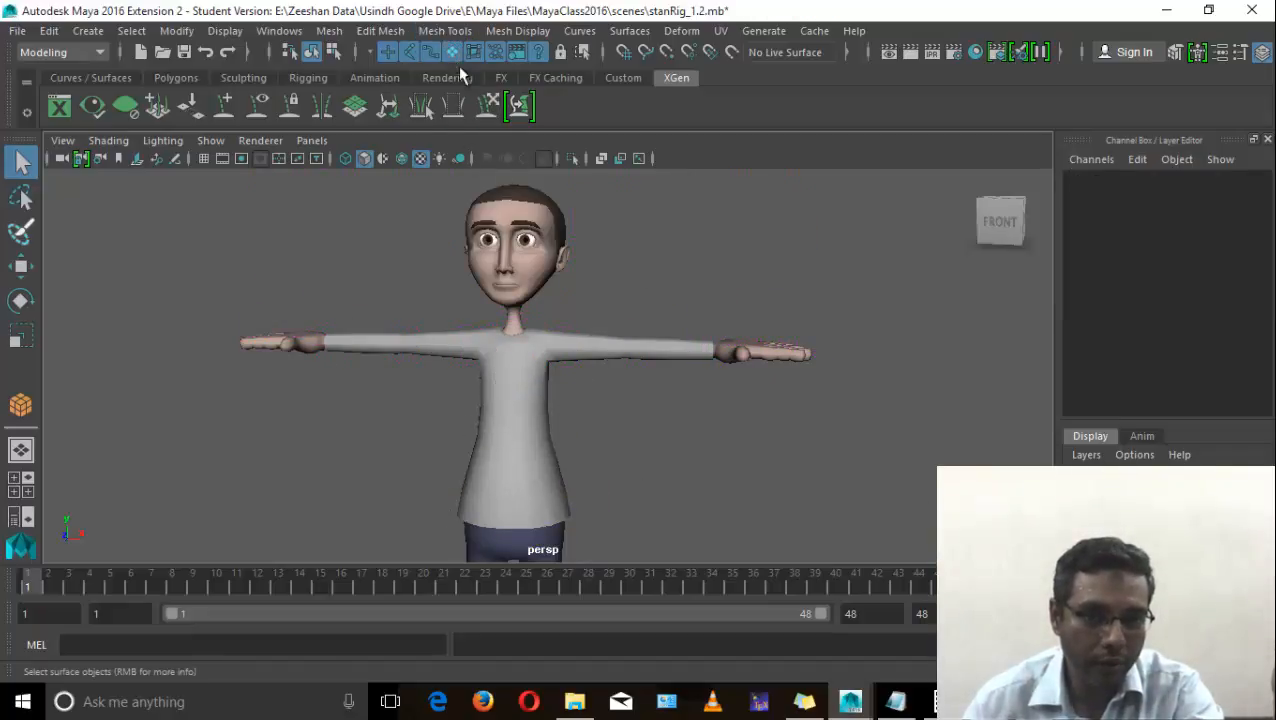
pyautogui.click(538, 432)
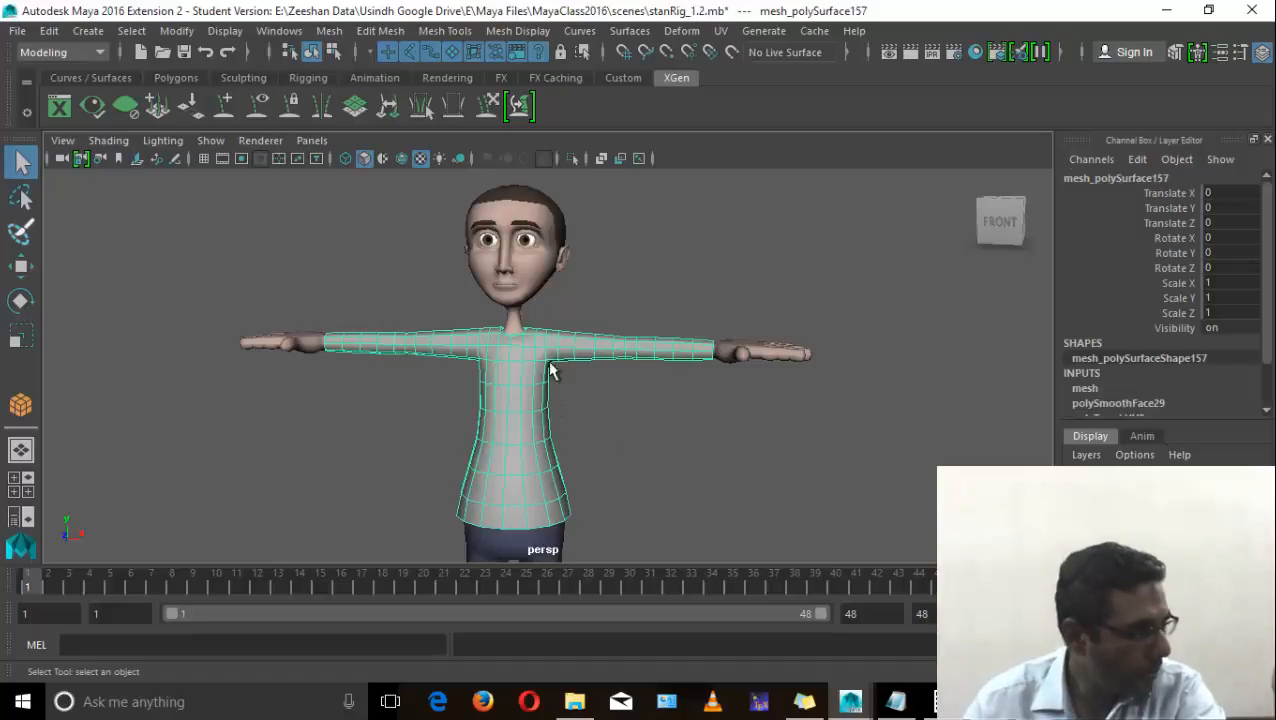
pyautogui.keyDown('alt'); pyautogui.moveTo(527, 464); pyautogui.dragTo(580, 346, button='middle'); pyautogui.keyUp('alt')
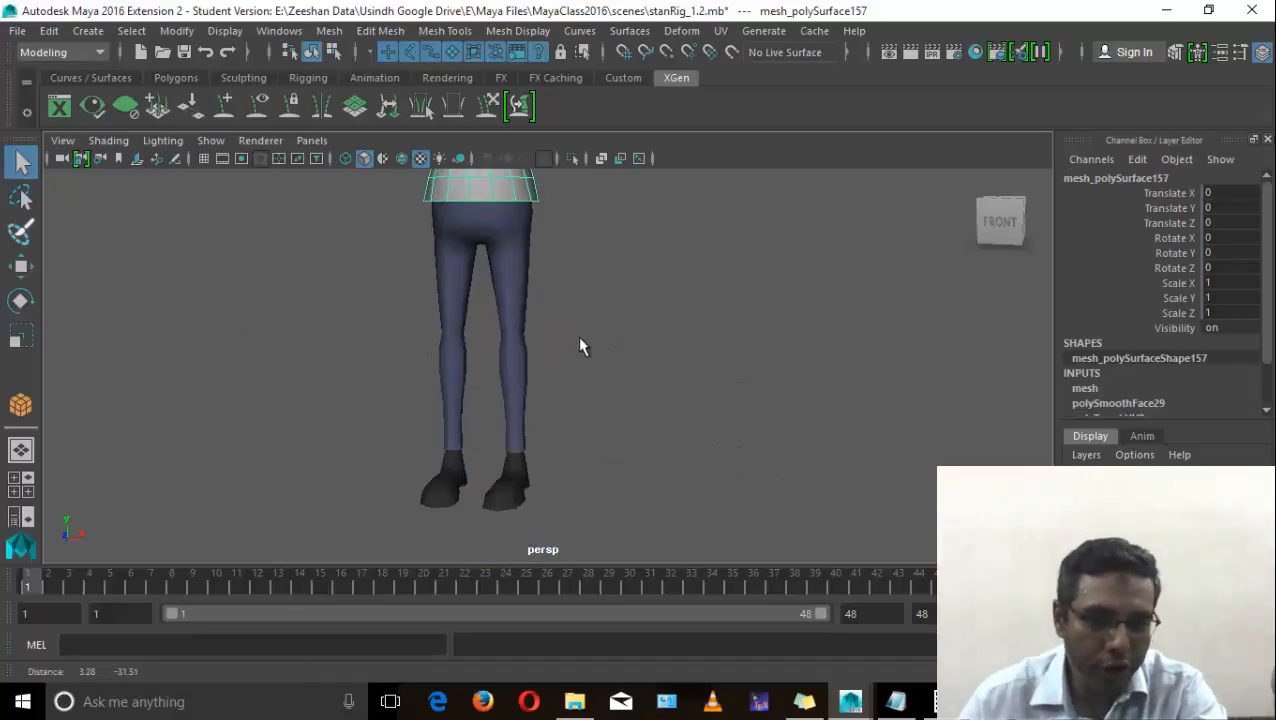
pyautogui.click(516, 296)
pyautogui.keyDown('alt'); pyautogui.moveTo(530, 298); pyautogui.dragTo(561, 447, button='middle'); pyautogui.keyUp('alt')
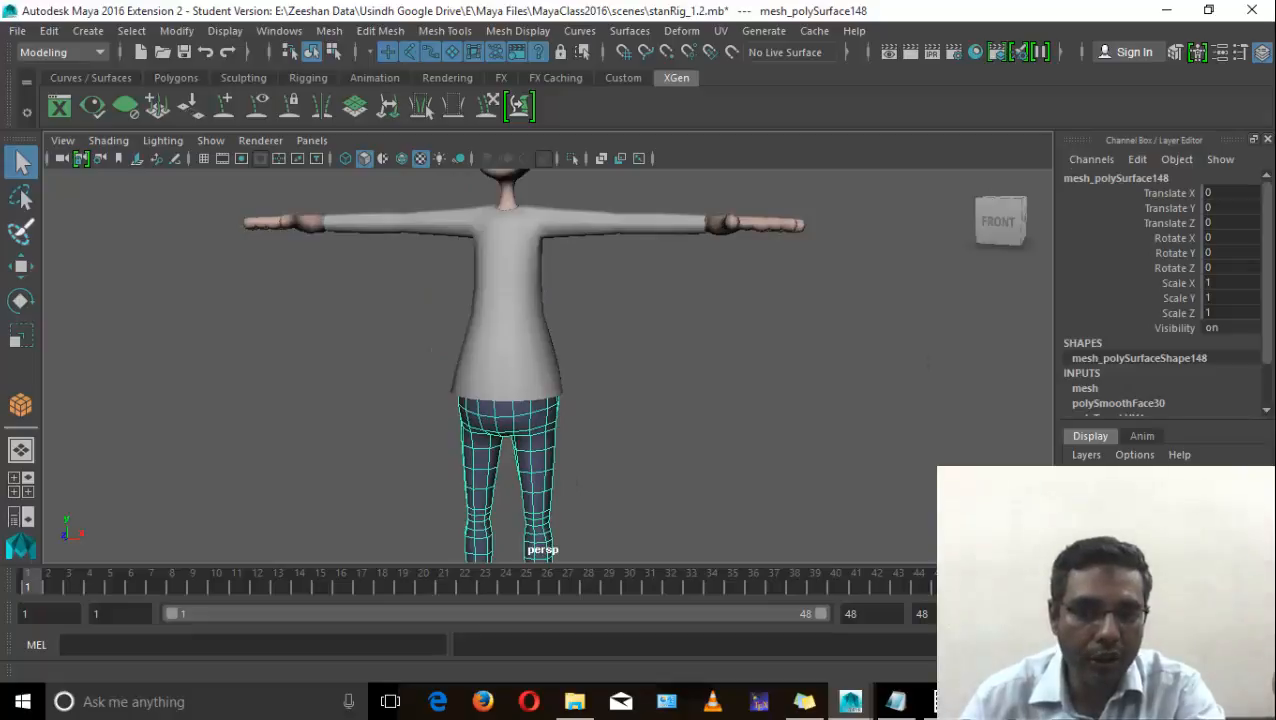
# Step: Hide the character geometry layer and show the controls layer, leaving its layer settings unedited
pyautogui.click(1071, 520)
pyautogui.doubleClick(1071, 502)
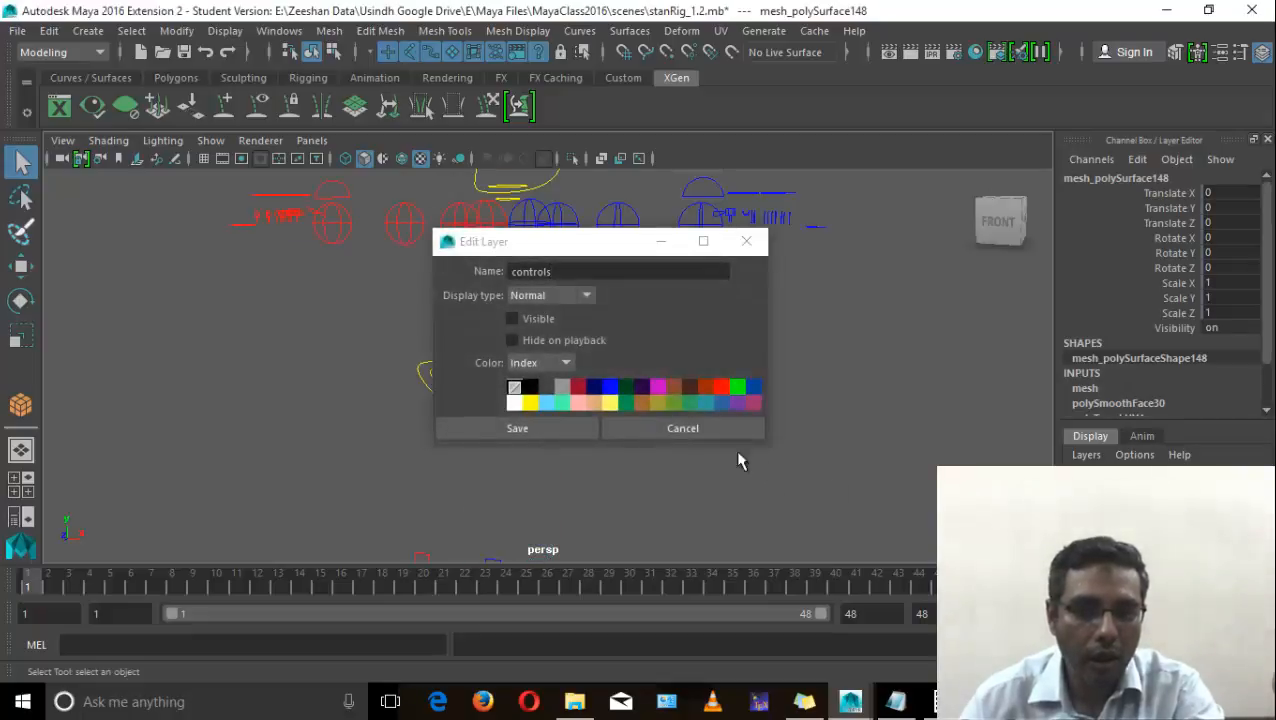
pyautogui.click(716, 432)
# Step: Show all hidden objects in the scene, including the rig's joints
pyautogui.click(210, 140)
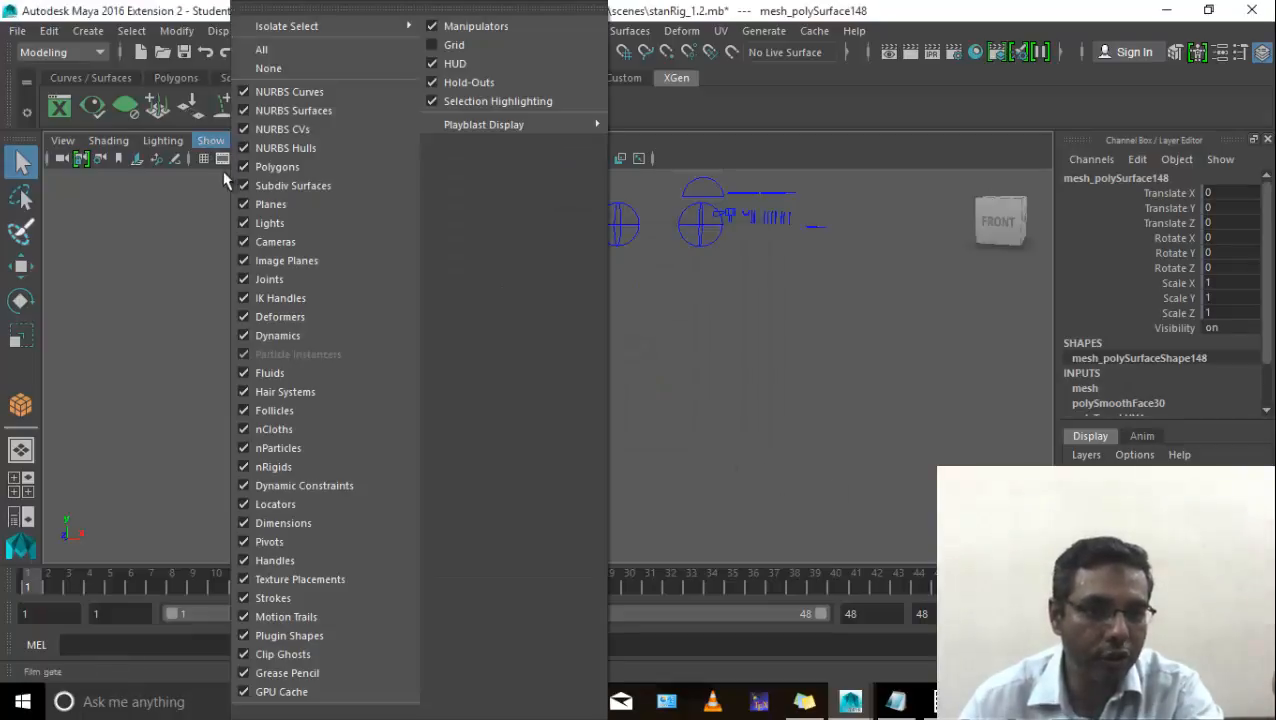
pyautogui.click(200, 14)
pyautogui.click(131, 31)
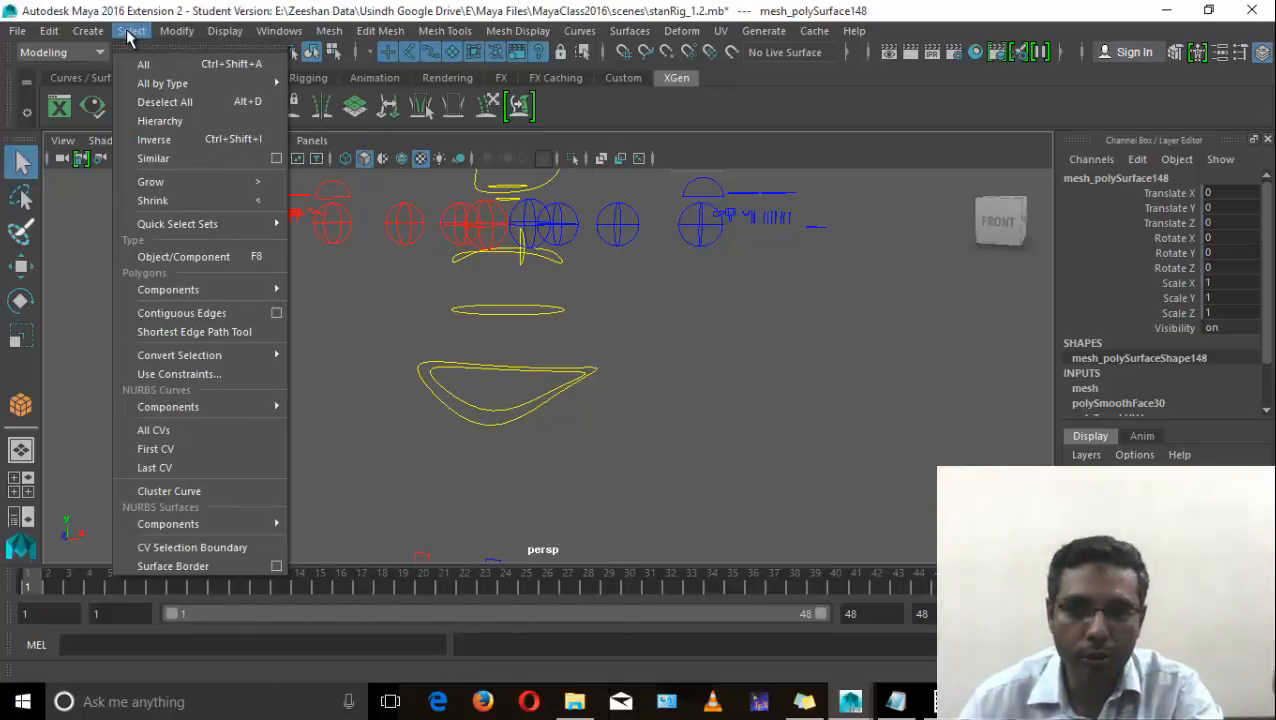
pyautogui.click(225, 31)
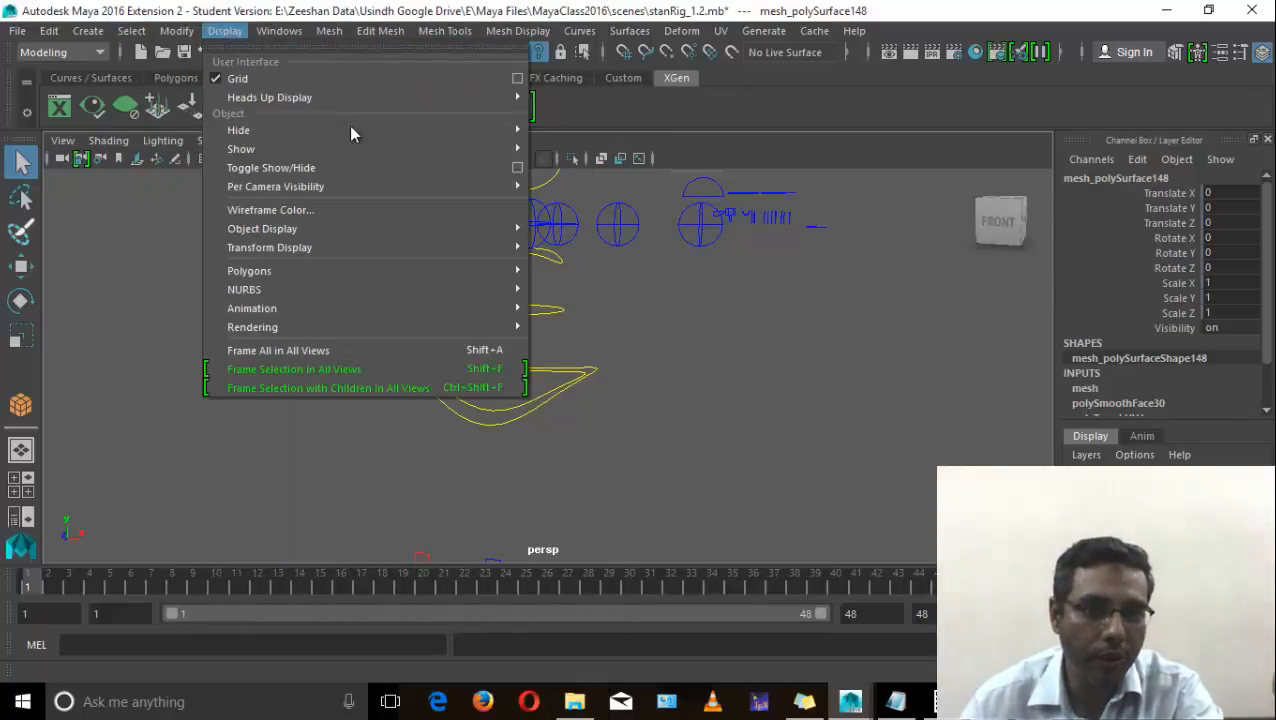
pyautogui.moveTo(378, 148)
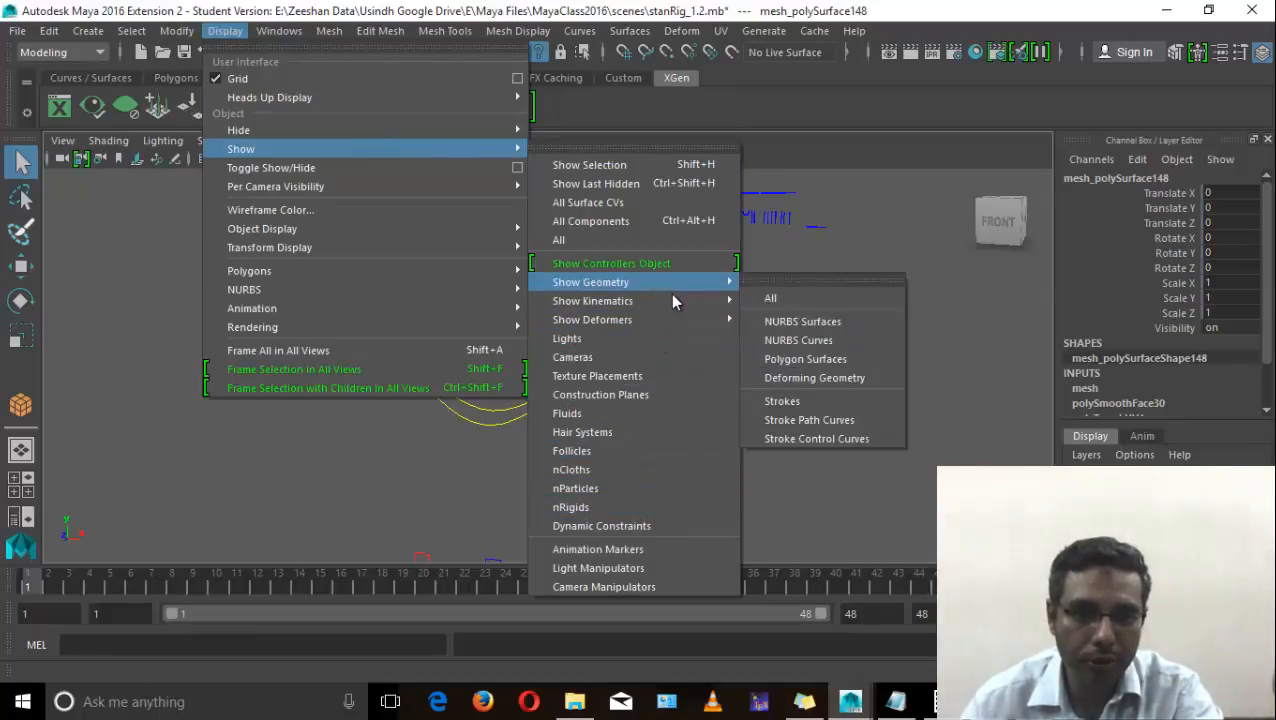
pyautogui.moveTo(664, 322)
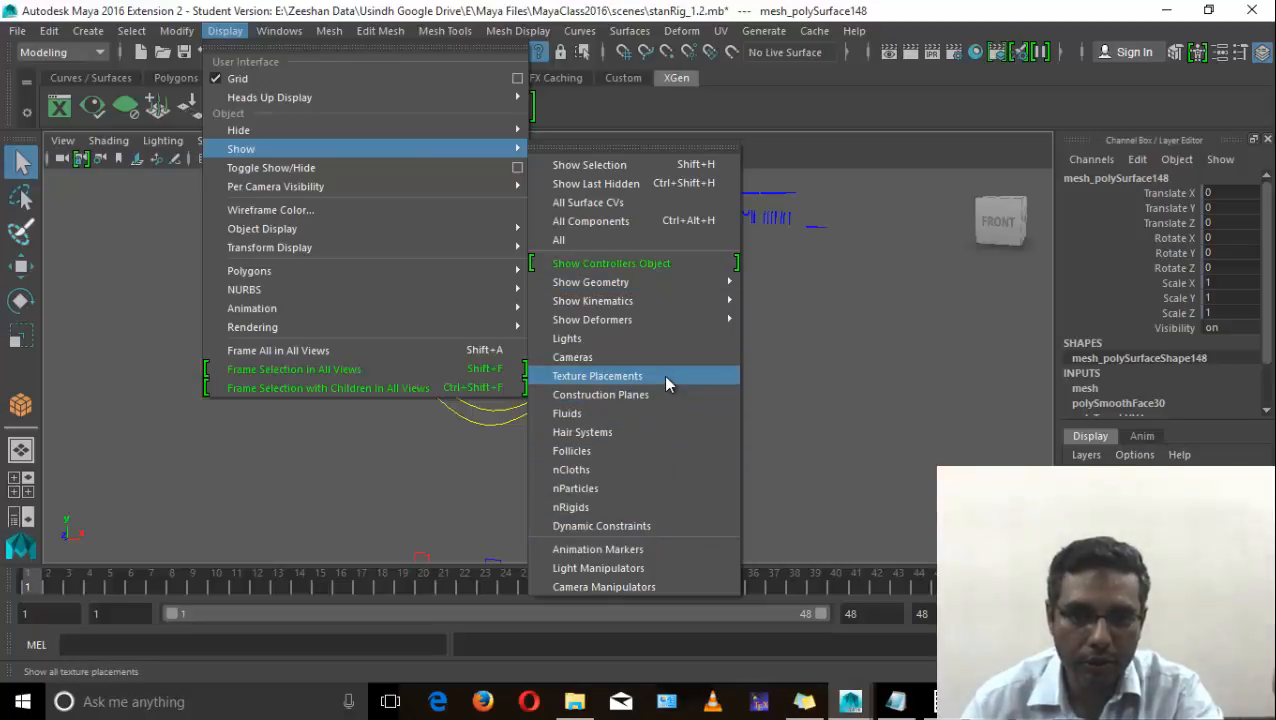
pyautogui.moveTo(185, 31)
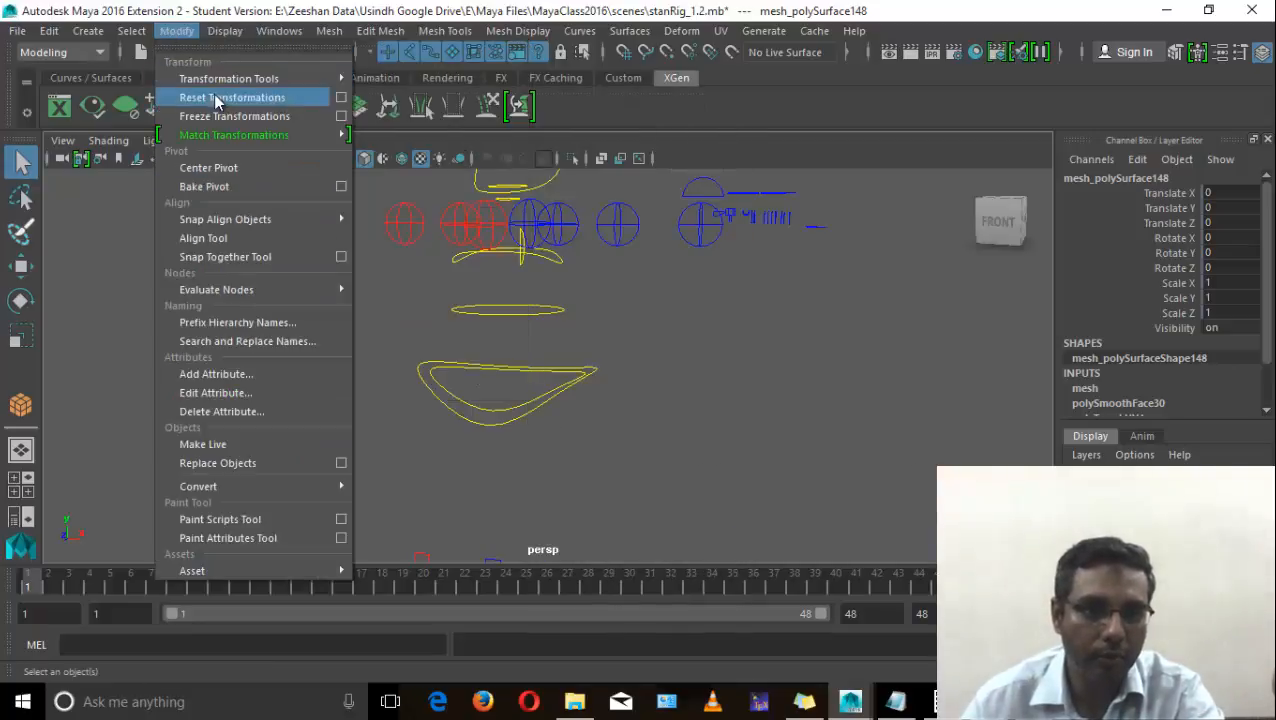
pyautogui.moveTo(225, 31)
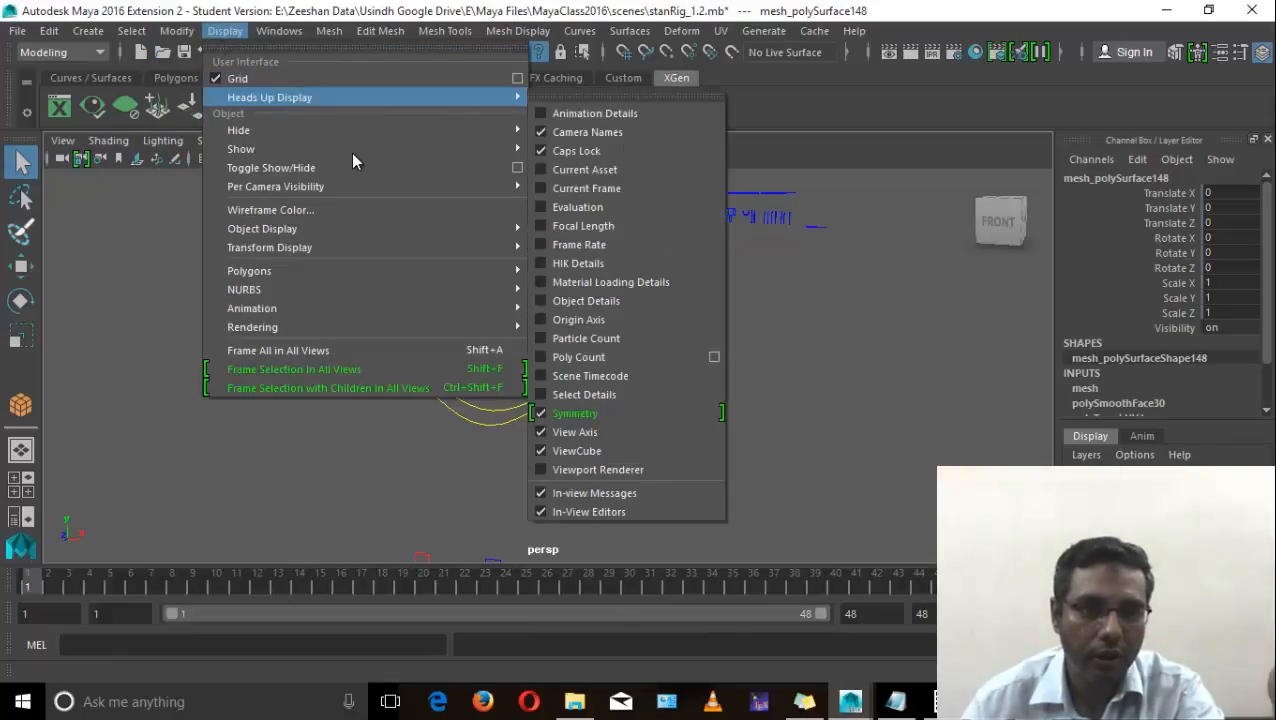
pyautogui.moveTo(303, 152)
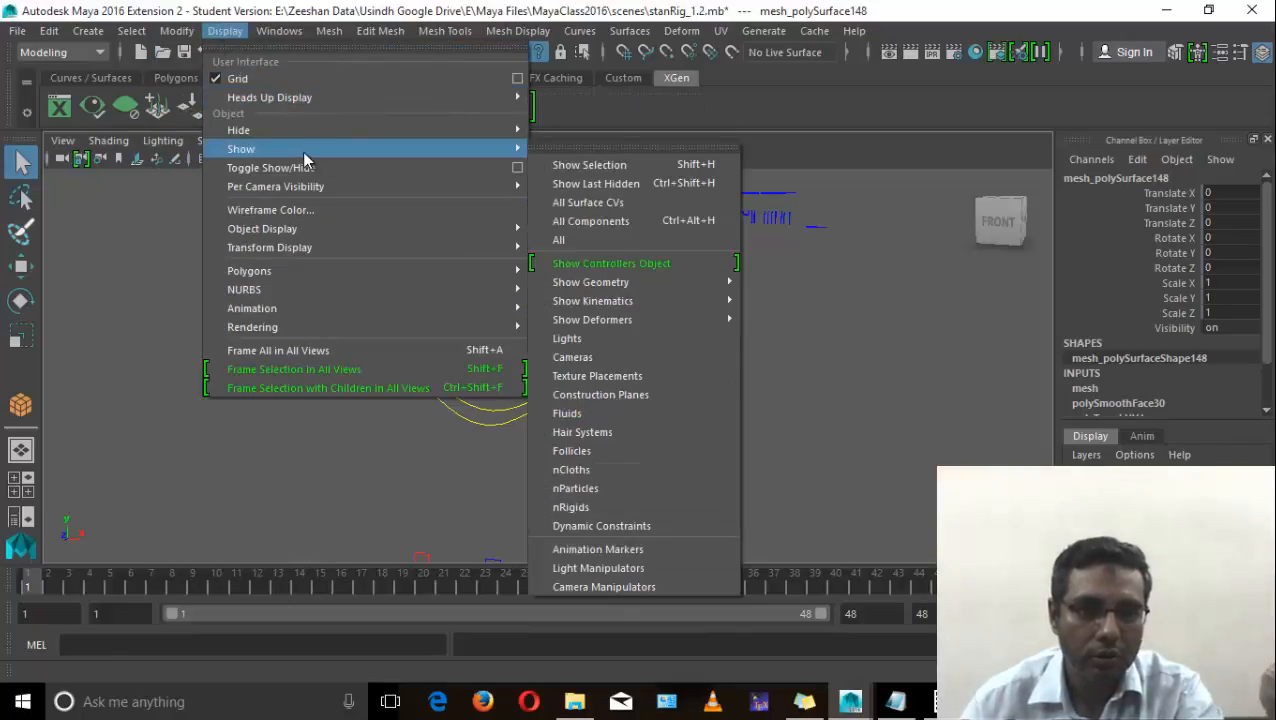
pyautogui.click(629, 239)
pyautogui.keyDown('alt'); pyautogui.moveTo(716, 425); pyautogui.dragTo(580, 344); pyautogui.keyUp('alt')
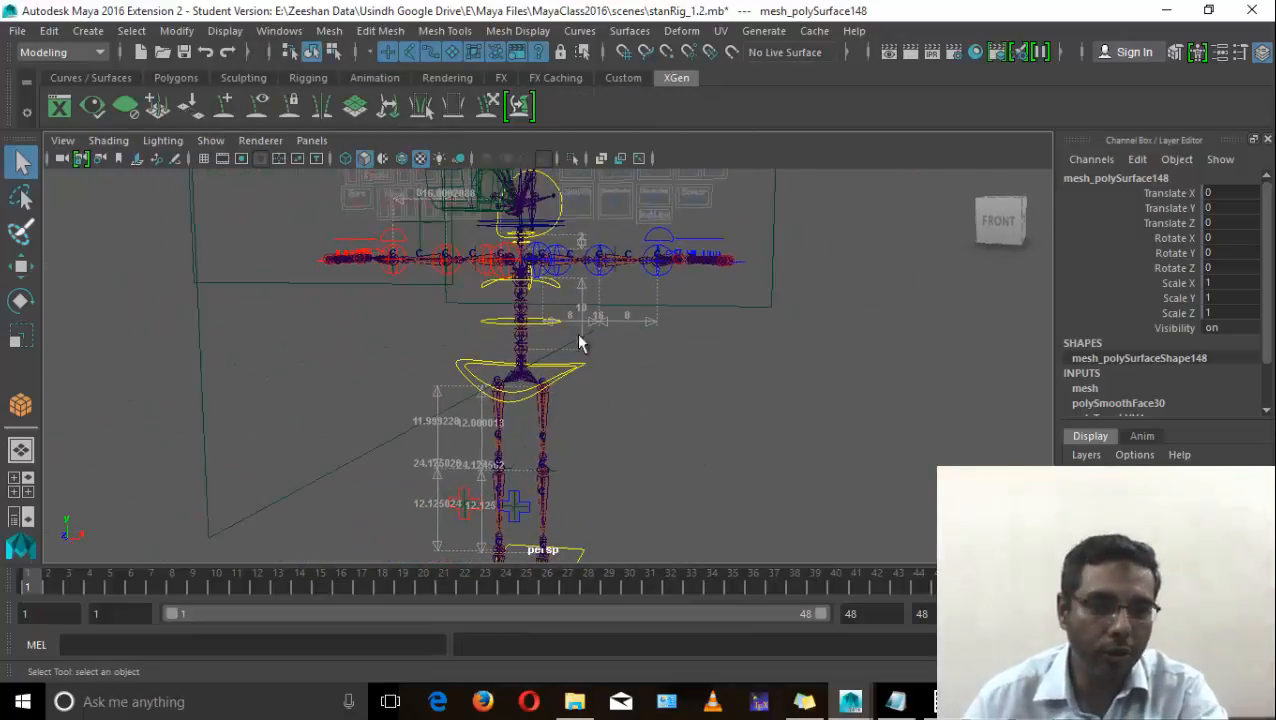
# Step: Turn off the display of cameras in the perspective viewport
pyautogui.click(236, 35)
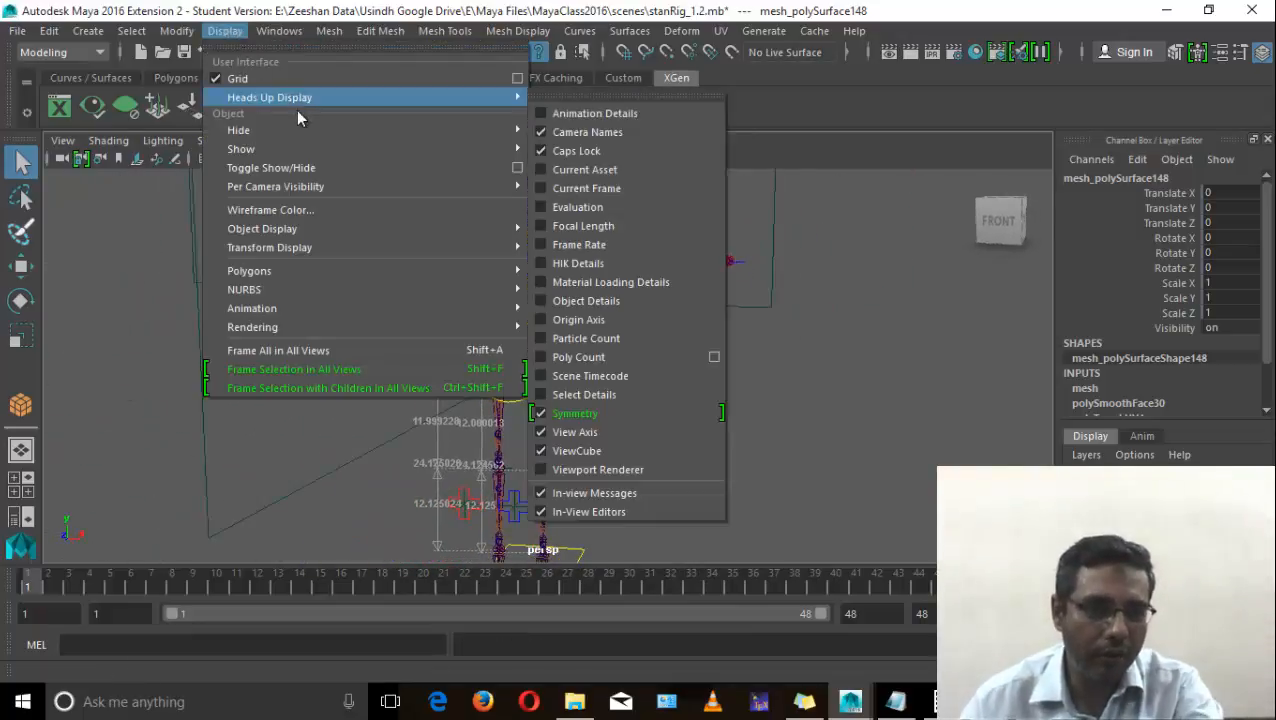
pyautogui.click(422, 9)
pyautogui.keyDown('alt'); pyautogui.moveTo(581, 452); pyautogui.dragTo(585, 483, button='middle'); pyautogui.keyUp('alt')
pyautogui.keyDown('alt'); pyautogui.moveTo(585, 483); pyautogui.dragTo(125, 365); pyautogui.keyUp('alt')
pyautogui.click(211, 141)
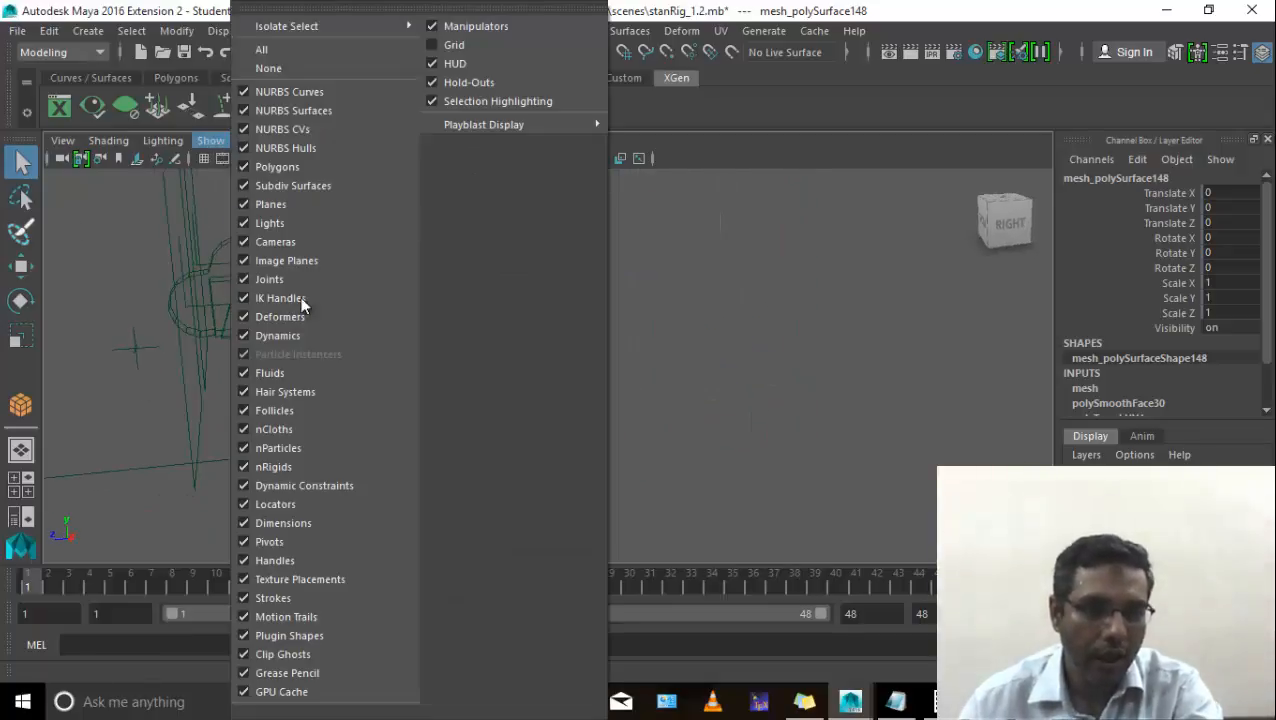
pyautogui.click(309, 240)
pyautogui.keyDown('alt'); pyautogui.moveTo(313, 426); pyautogui.dragTo(213, 222); pyautogui.keyUp('alt')
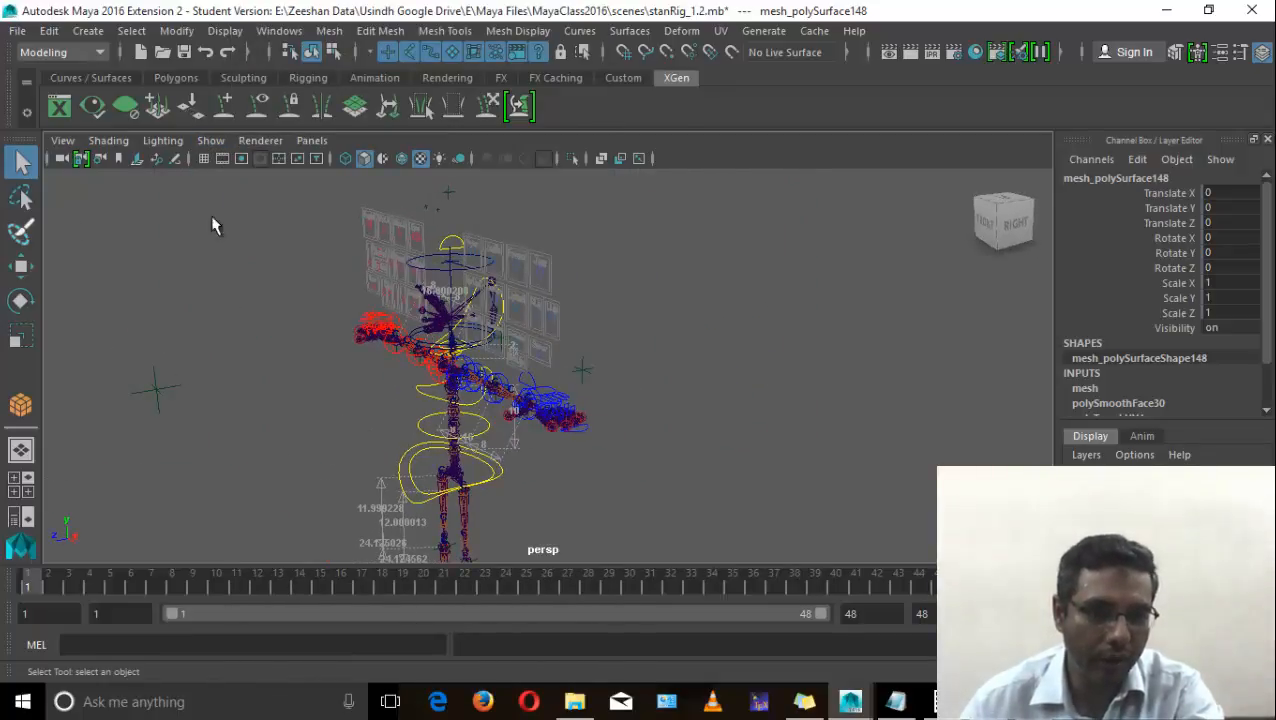
pyautogui.click(211, 141)
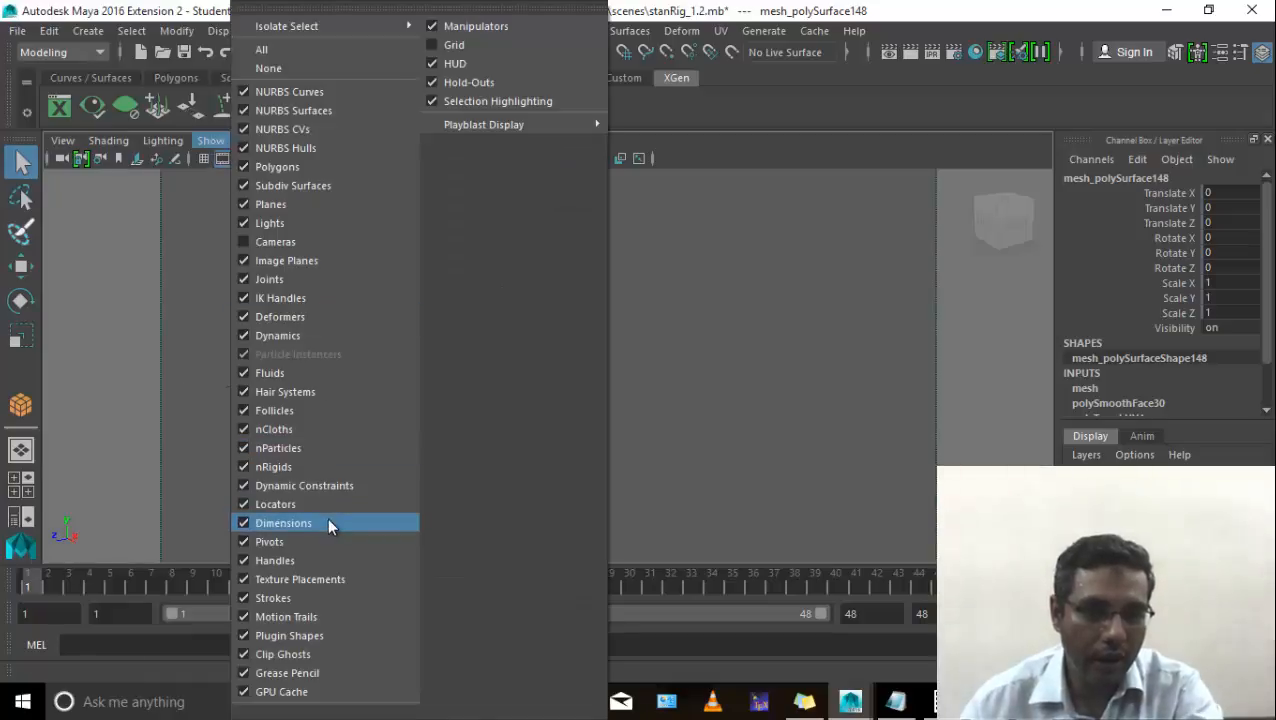
# Step: Select individual spine joints and the left clavicle joint to examine the skeleton's structure
pyautogui.keyDown('alt'); pyautogui.moveTo(699, 419); pyautogui.dragTo(275, 392); pyautogui.keyUp('alt')
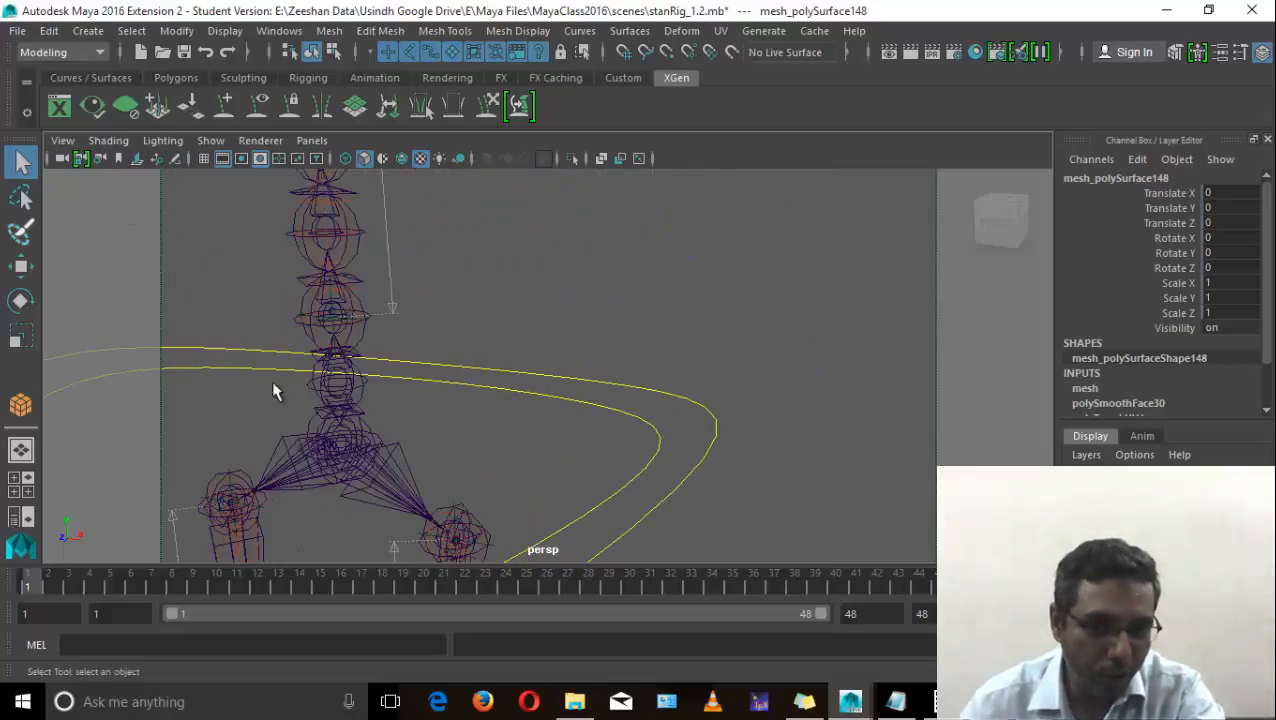
pyautogui.click(322, 445)
pyautogui.click(330, 405)
pyautogui.click(338, 322)
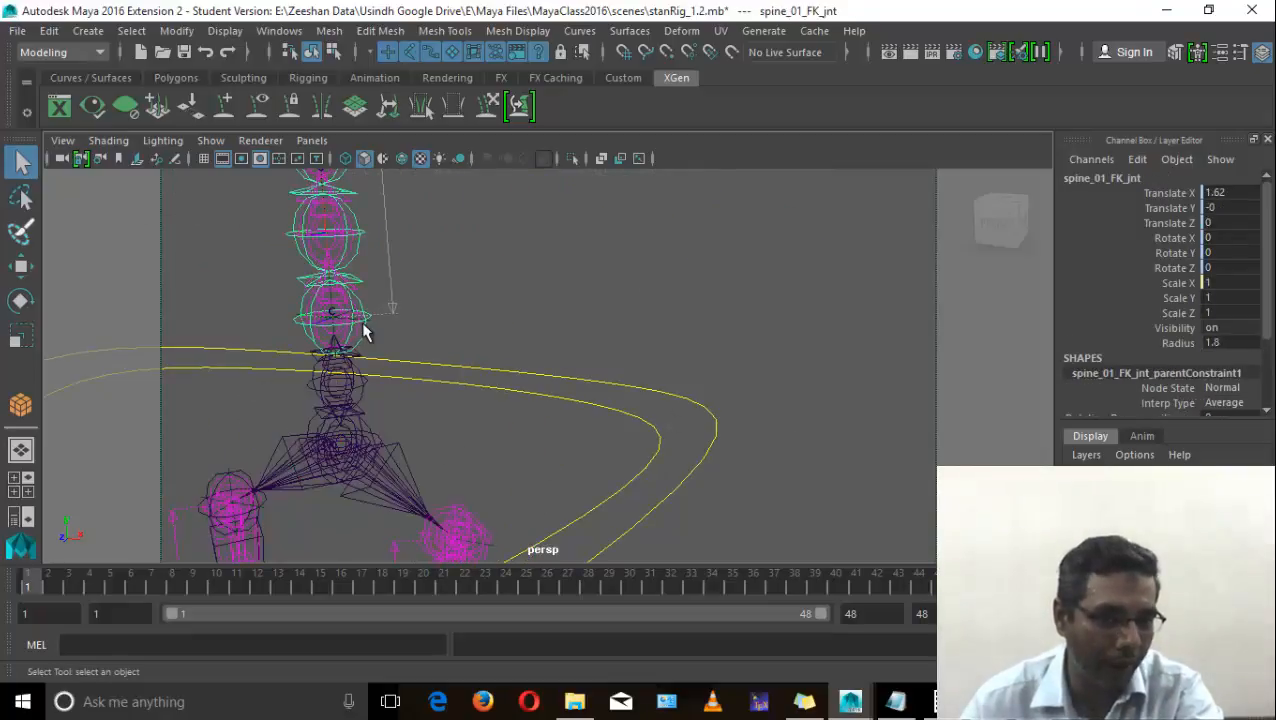
pyautogui.keyDown('alt'); pyautogui.moveTo(361, 320); pyautogui.dragTo(400, 515, button='middle'); pyautogui.keyUp('alt')
pyautogui.click(378, 287)
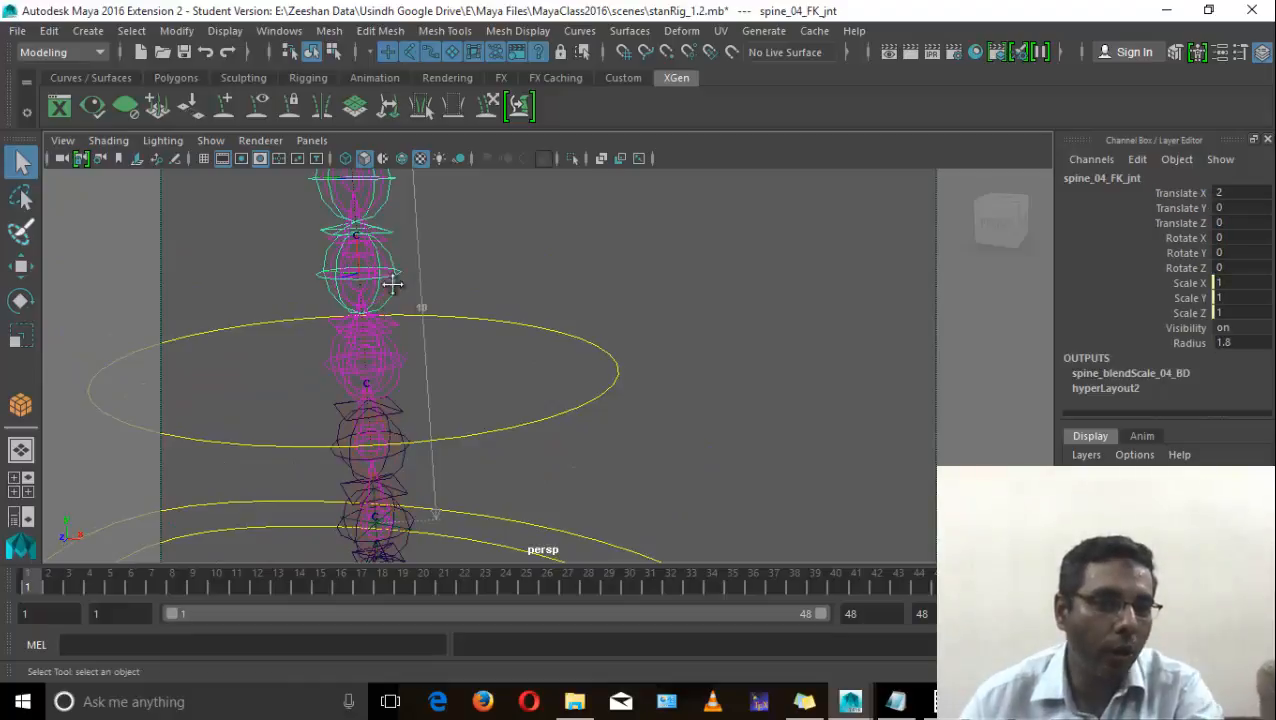
pyautogui.keyDown('alt'); pyautogui.moveTo(378, 287); pyautogui.dragTo(384, 379); pyautogui.keyUp('alt')
pyautogui.click(447, 316)
pyautogui.click(717, 316)
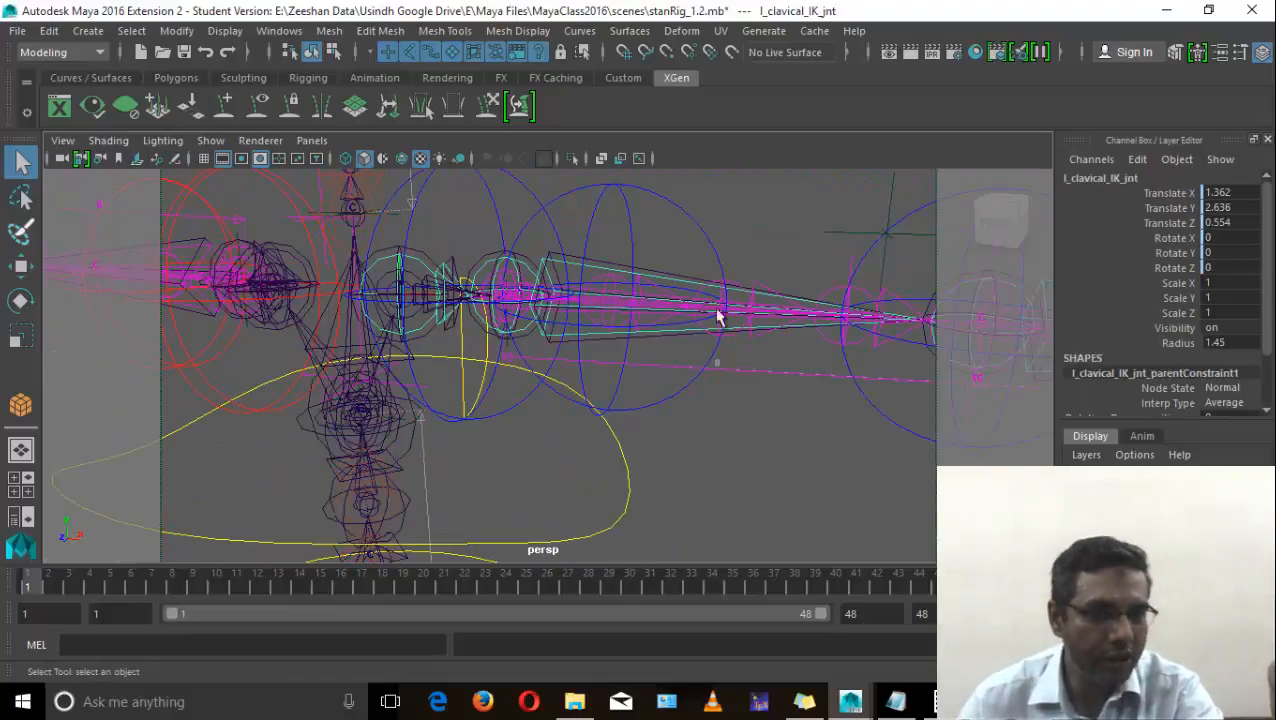
pyautogui.keyDown('alt'); pyautogui.moveTo(698, 308); pyautogui.dragTo(607, 336); pyautogui.keyUp('alt')
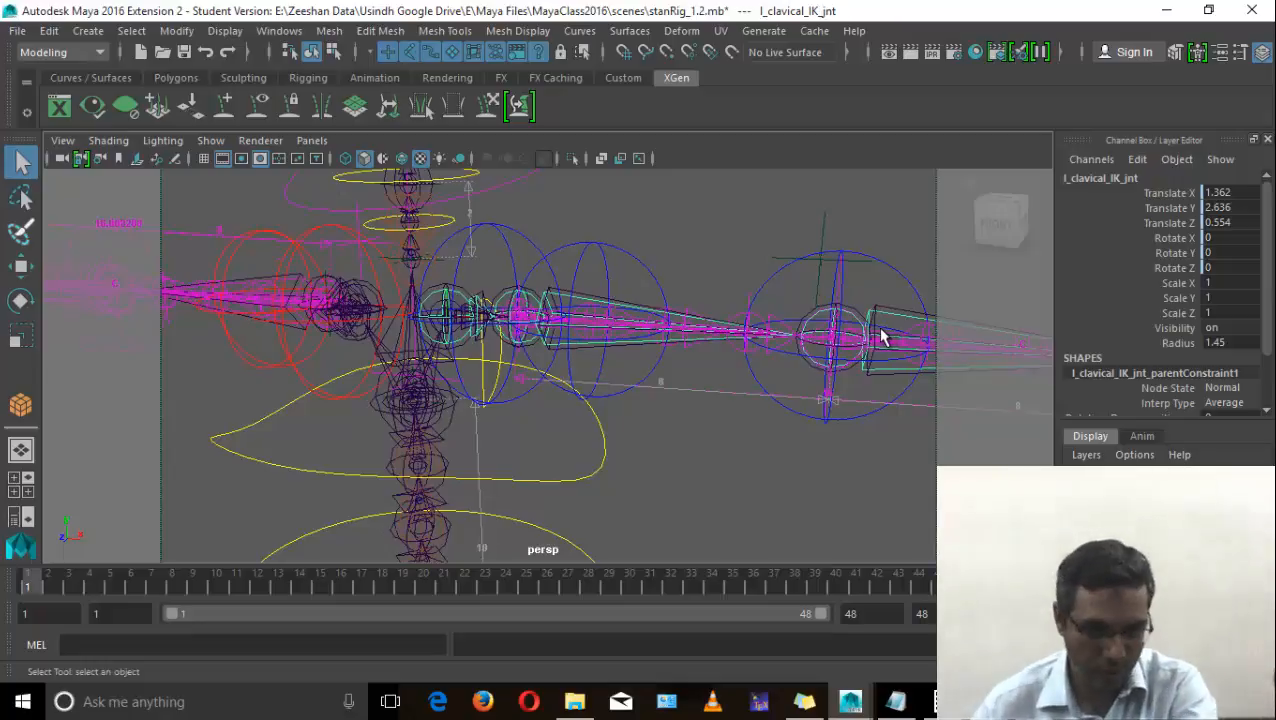
pyautogui.keyDown('alt'); pyautogui.moveTo(534, 408); pyautogui.dragTo(452, 380); pyautogui.keyUp('alt')
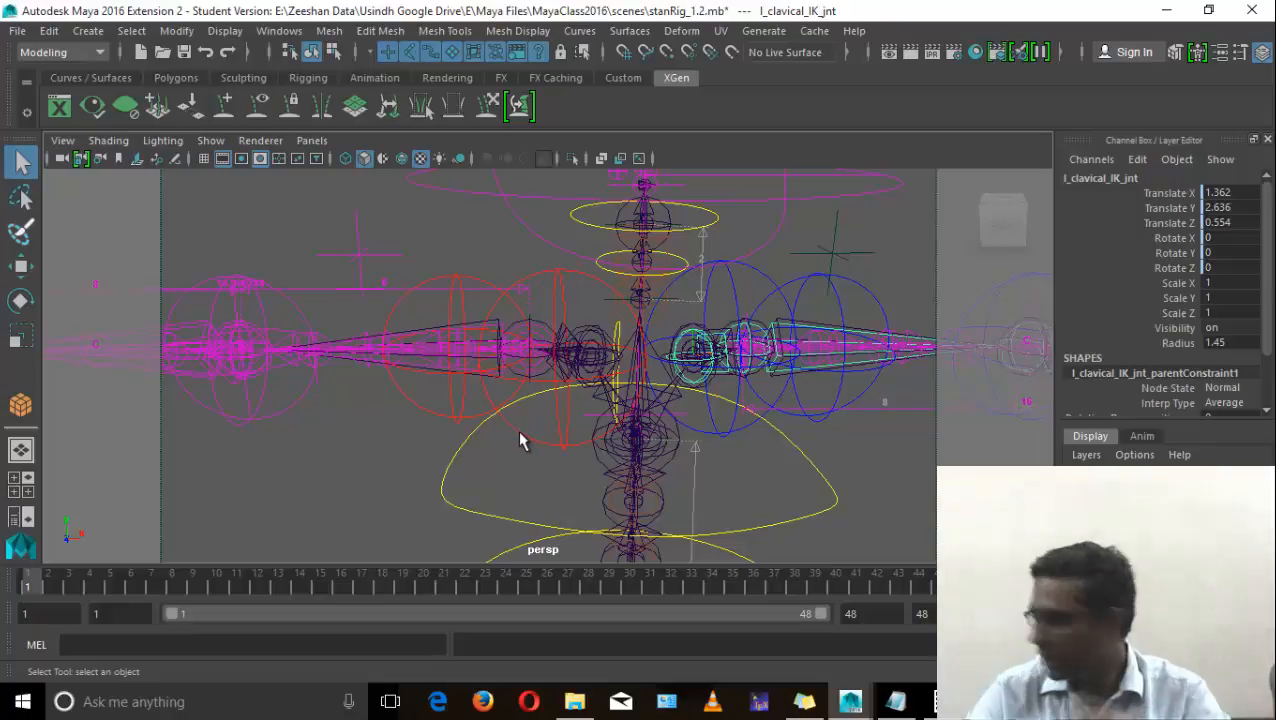
pyautogui.keyDown('alt'); pyautogui.moveTo(534, 442); pyautogui.dragTo(549, 480); pyautogui.keyUp('alt')
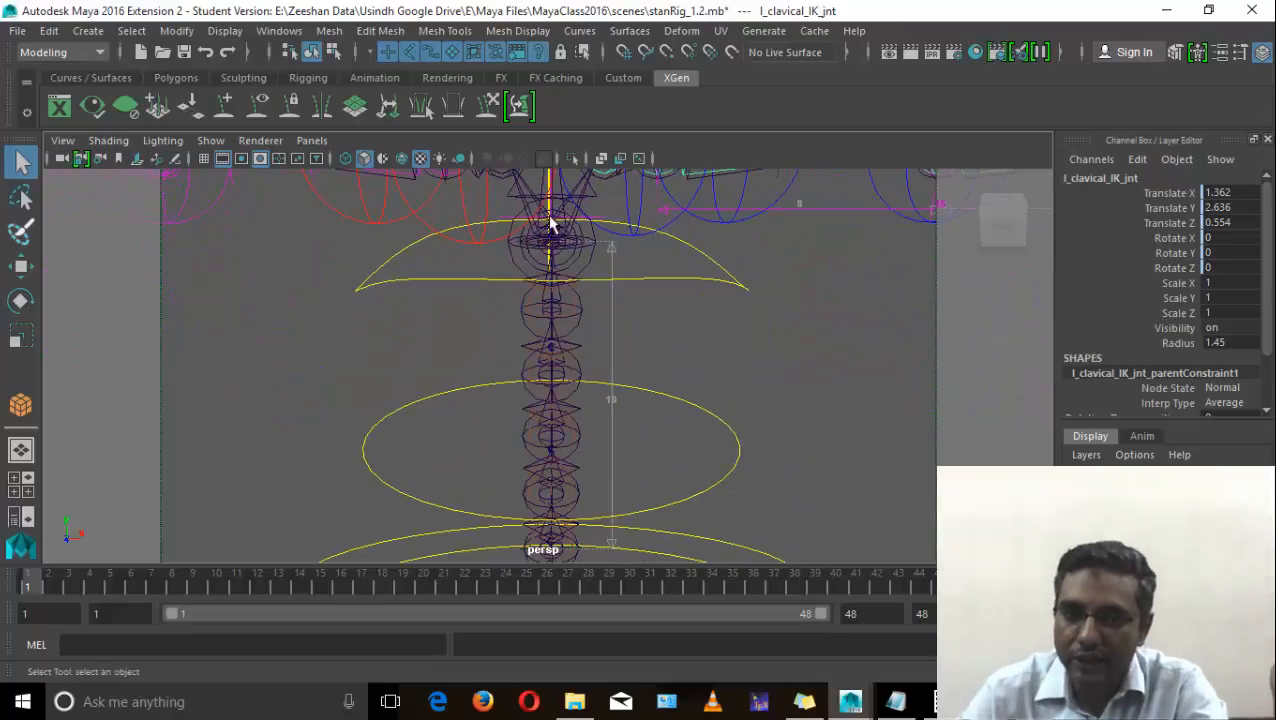
# Step: Switch to the Animation menu set and review its playback, deformation and constraint commands
pyautogui.click(98, 52)
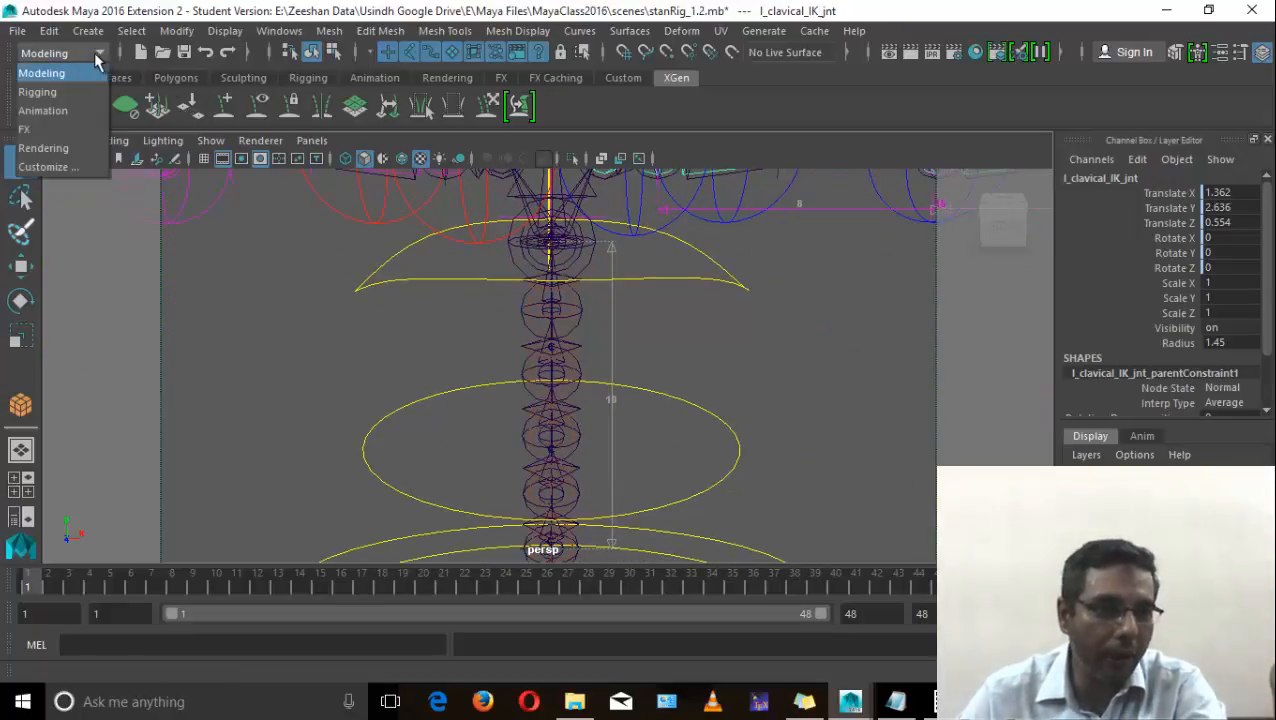
pyautogui.click(79, 103)
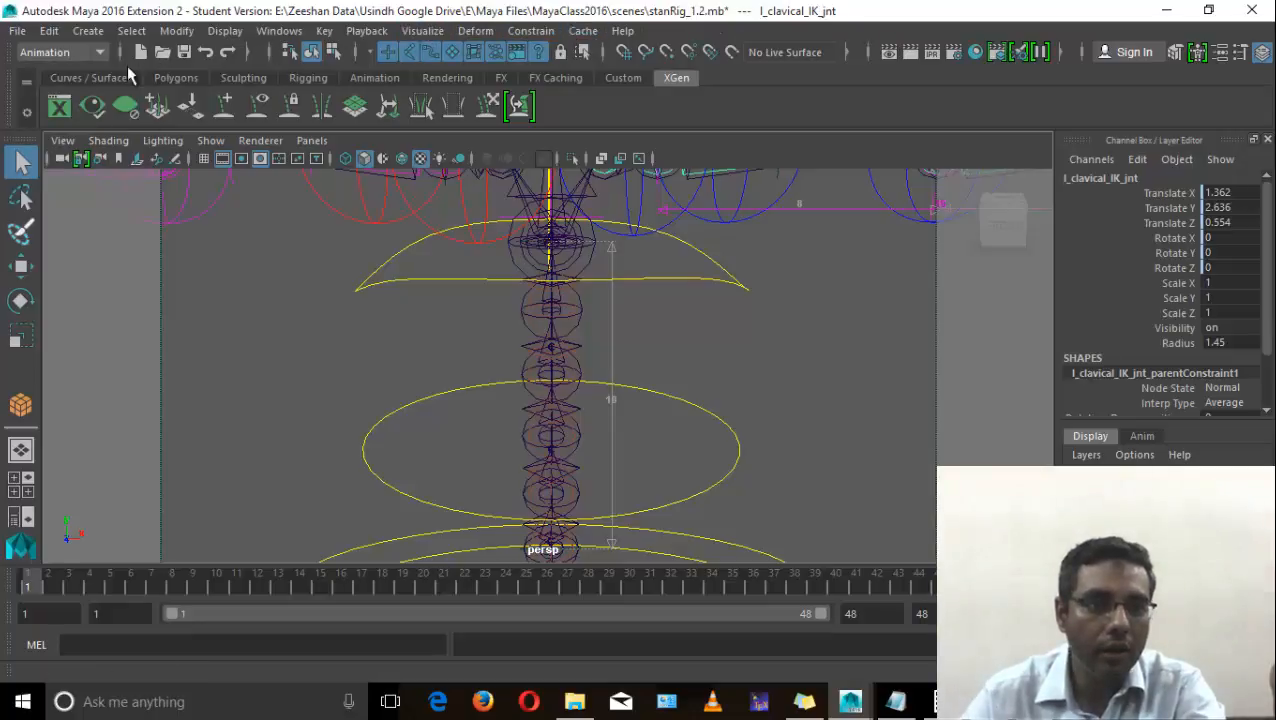
pyautogui.click(366, 31)
pyautogui.click(366, 31)
pyautogui.click(366, 31)
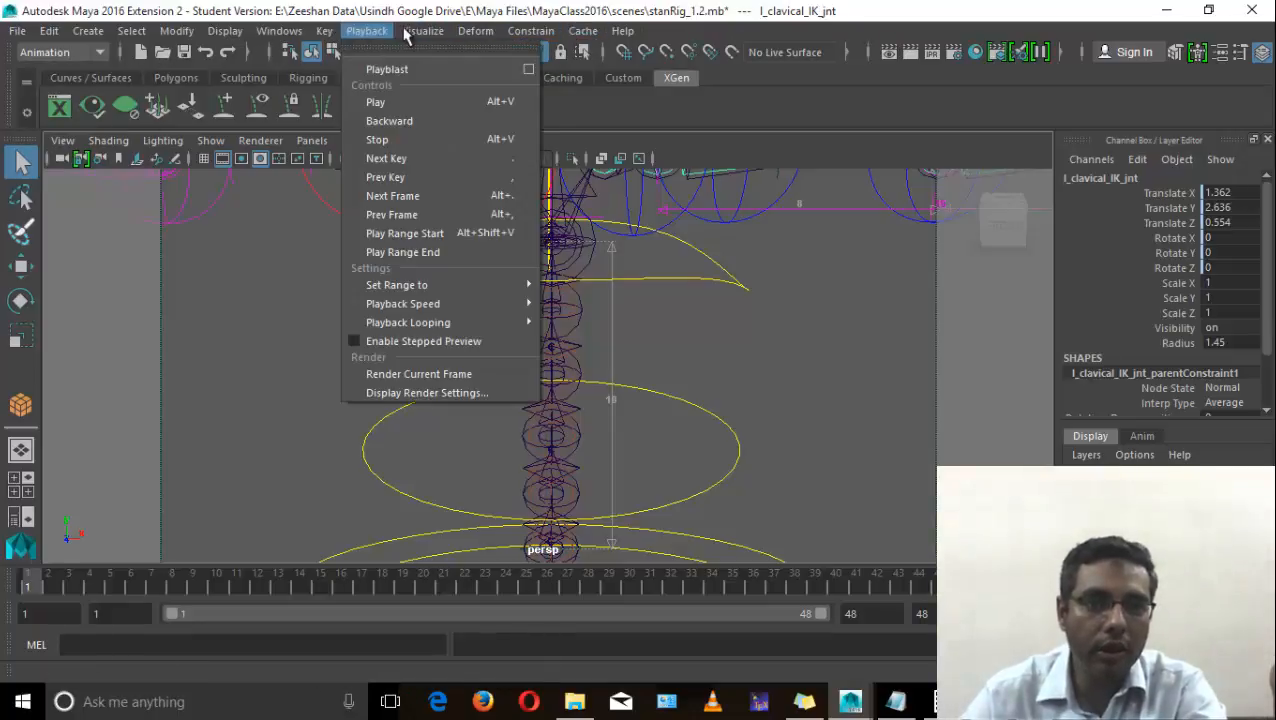
pyautogui.click(425, 31)
pyautogui.click(470, 33)
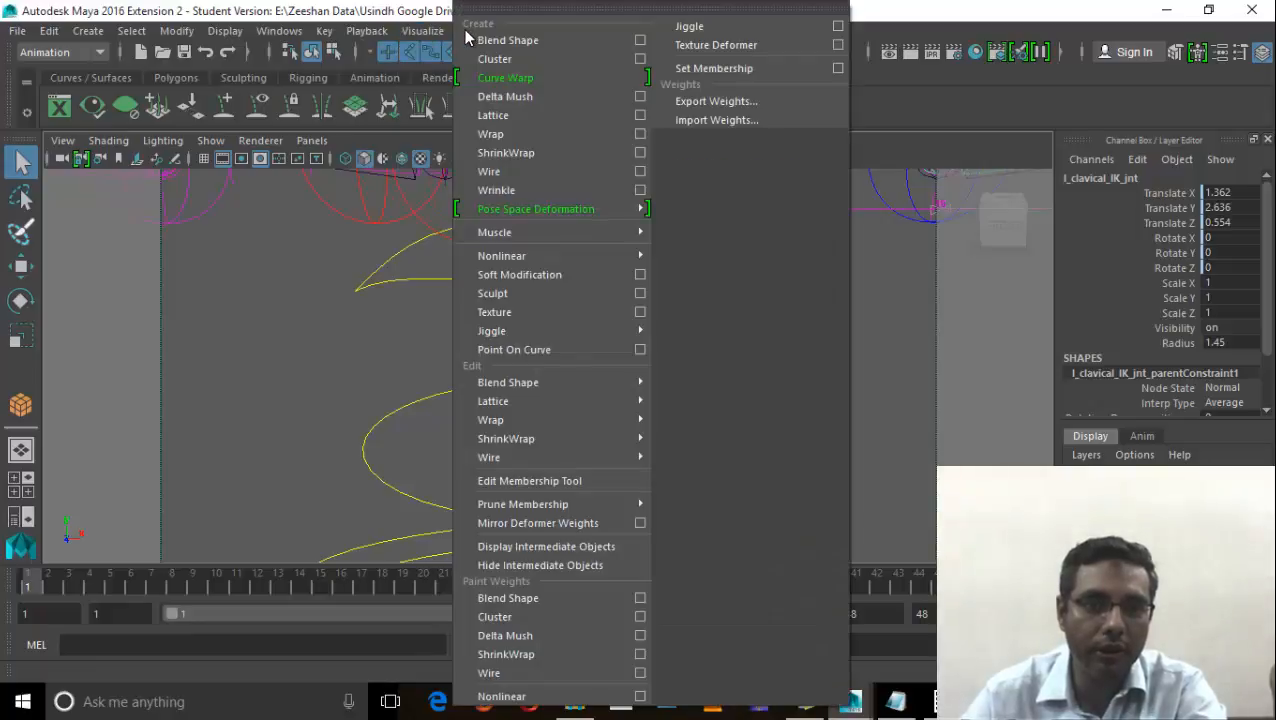
pyautogui.click(461, 36)
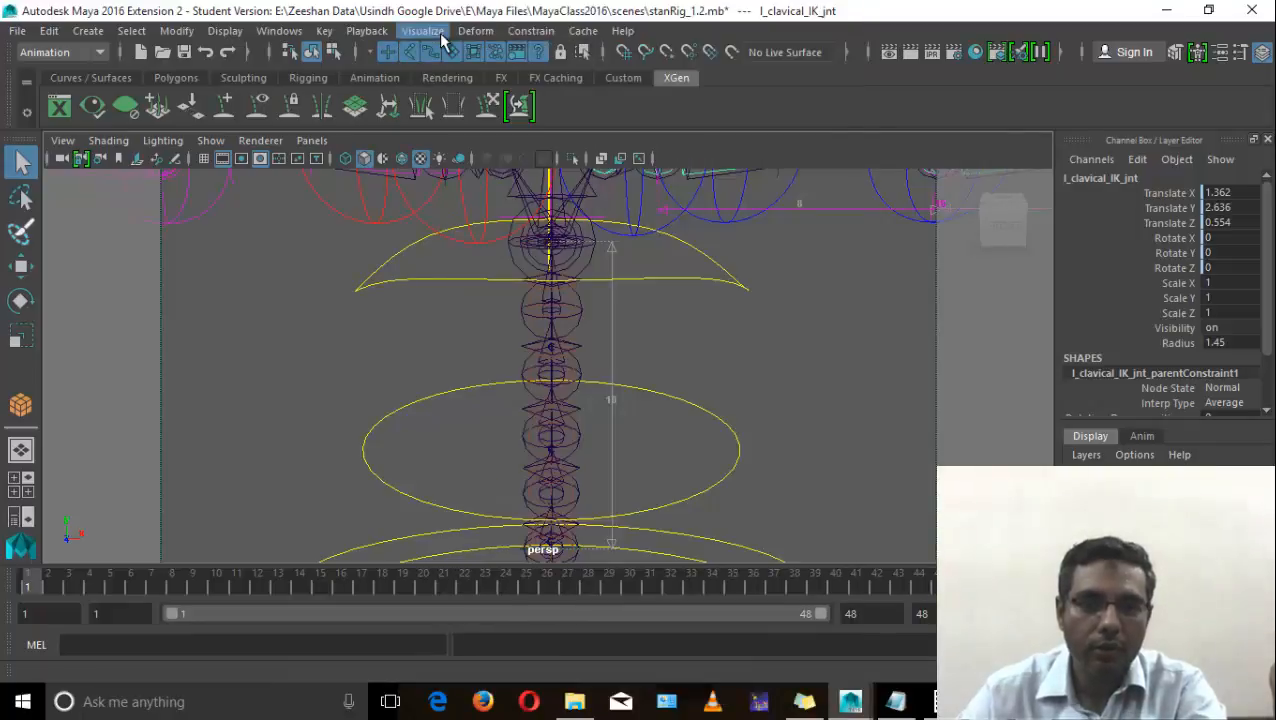
pyautogui.click(527, 31)
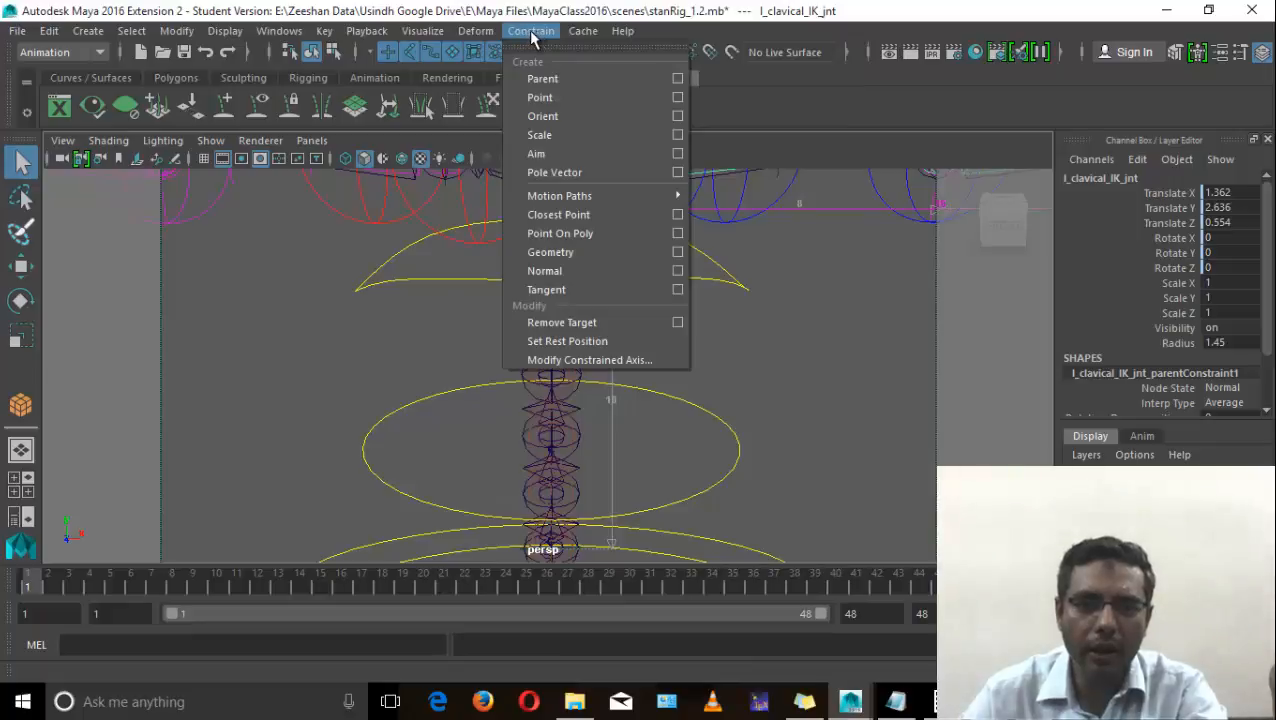
pyautogui.click(583, 31)
# Step: Switch from the Animation menu set to the Rigging menu set
pyautogui.click(96, 52)
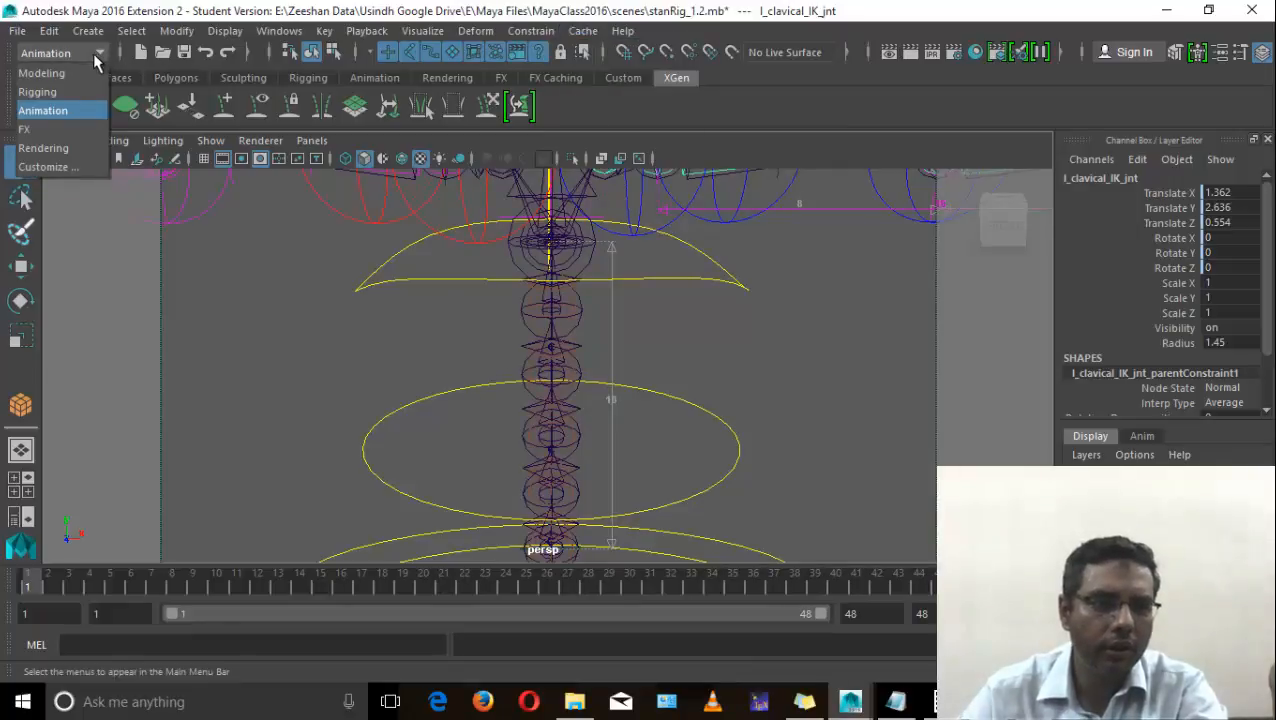
pyautogui.click(79, 93)
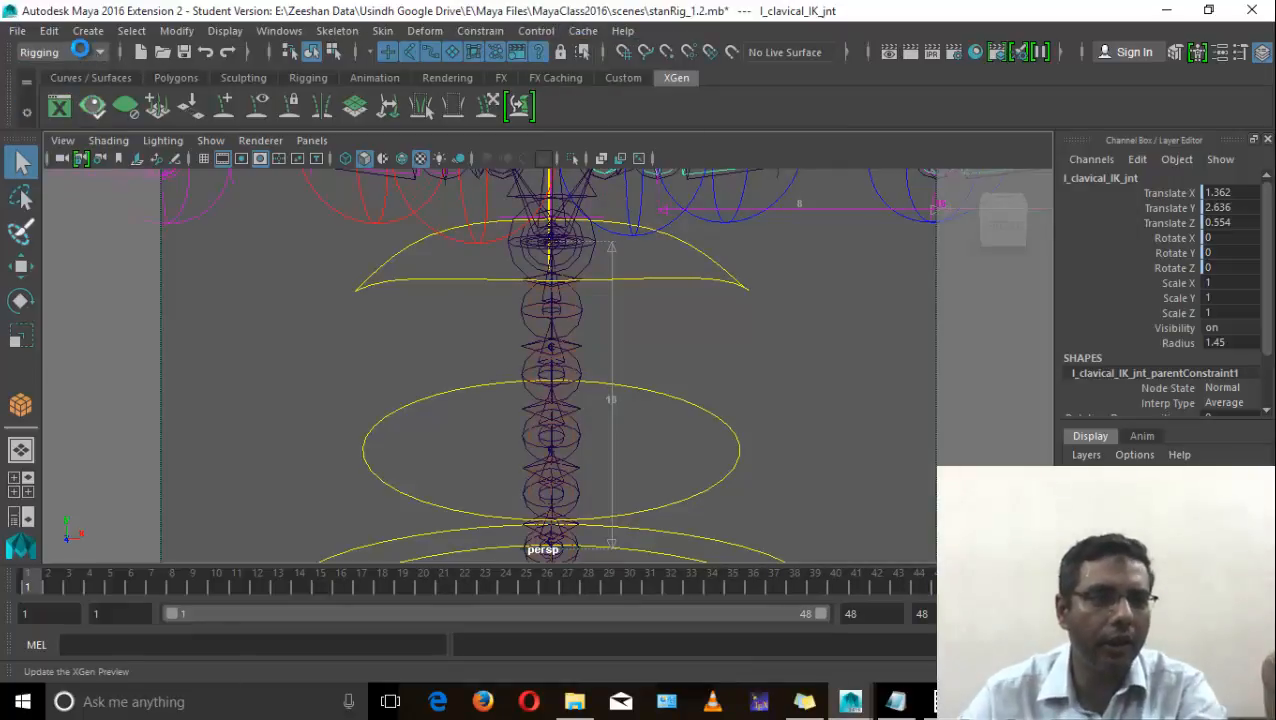
pyautogui.click(98, 50)
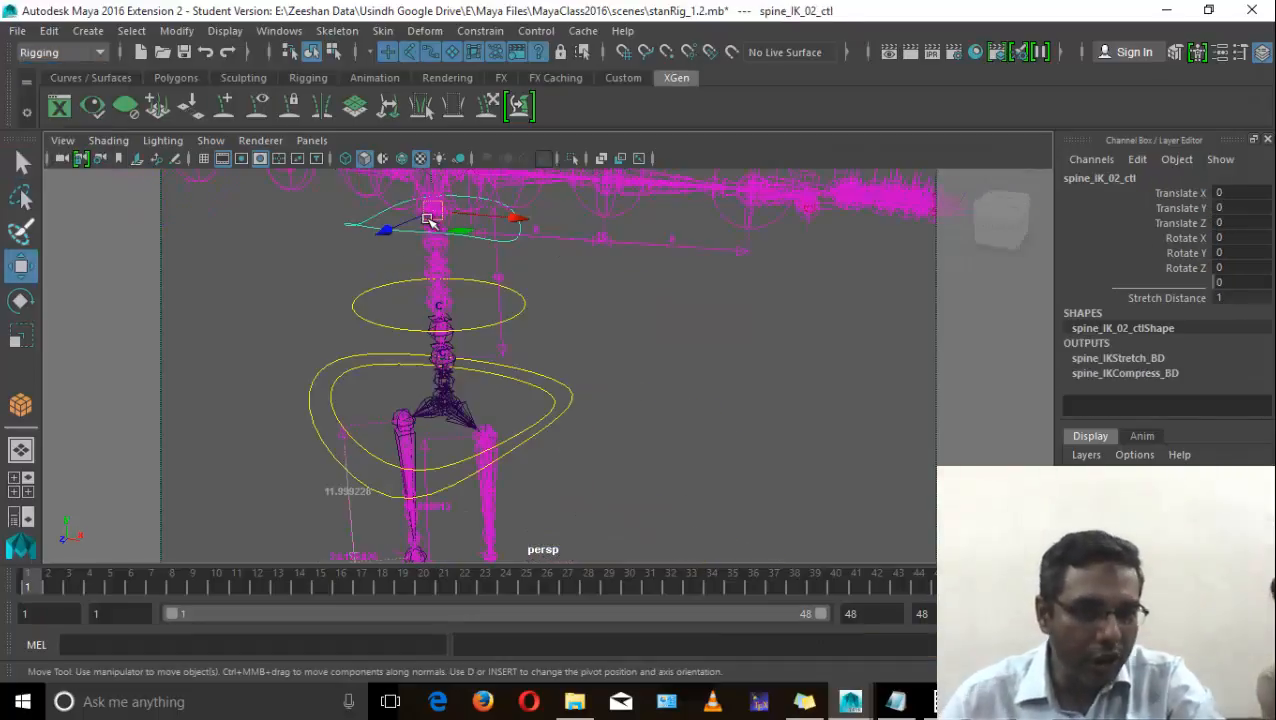
# Step: Try moving the upper spine control spine_IK_02_ctl, and undo the move
pyautogui.moveTo(430, 216)
pyautogui.mouseDown()
pyautogui.moveTo(413, 251)
pyautogui.moveTo(445, 200)
pyautogui.moveTo(423, 198)
pyautogui.mouseUp()
pyautogui.hotkey('ctrl', 'z')
pyautogui.hotkey('ctrl', 'z')
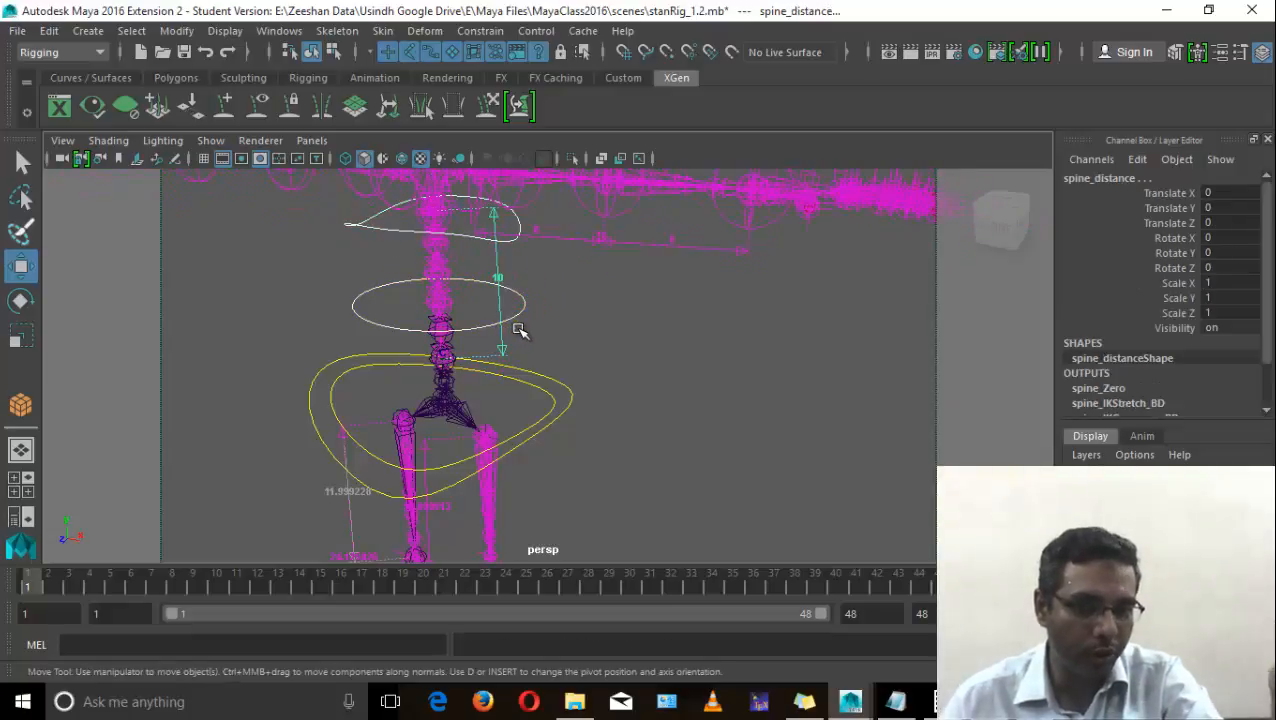
# Step: Try moving and rotating the middle spine control spine_IK_01_ctl, undoing each change
pyautogui.click(512, 318)
pyautogui.moveTo(439, 299); pyautogui.dragTo(393, 319)
pyautogui.hotkey('ctrl', 'z')
pyautogui.press('e')
pyautogui.hotkey('ctrl', 'z')
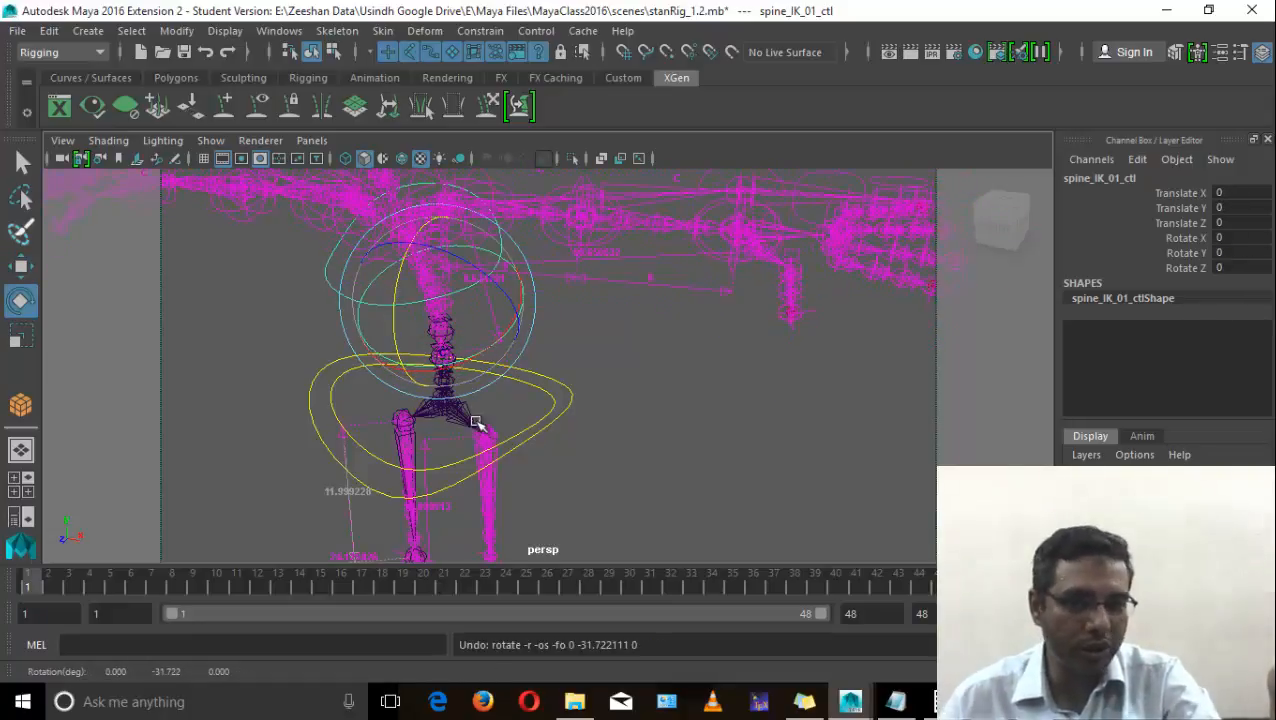
# Step: Try moving and rotating the outer hip control hipsOverRide_ctl to test how it drives the skeleton, and undo the move
pyautogui.click(562, 412)
pyautogui.press('w')
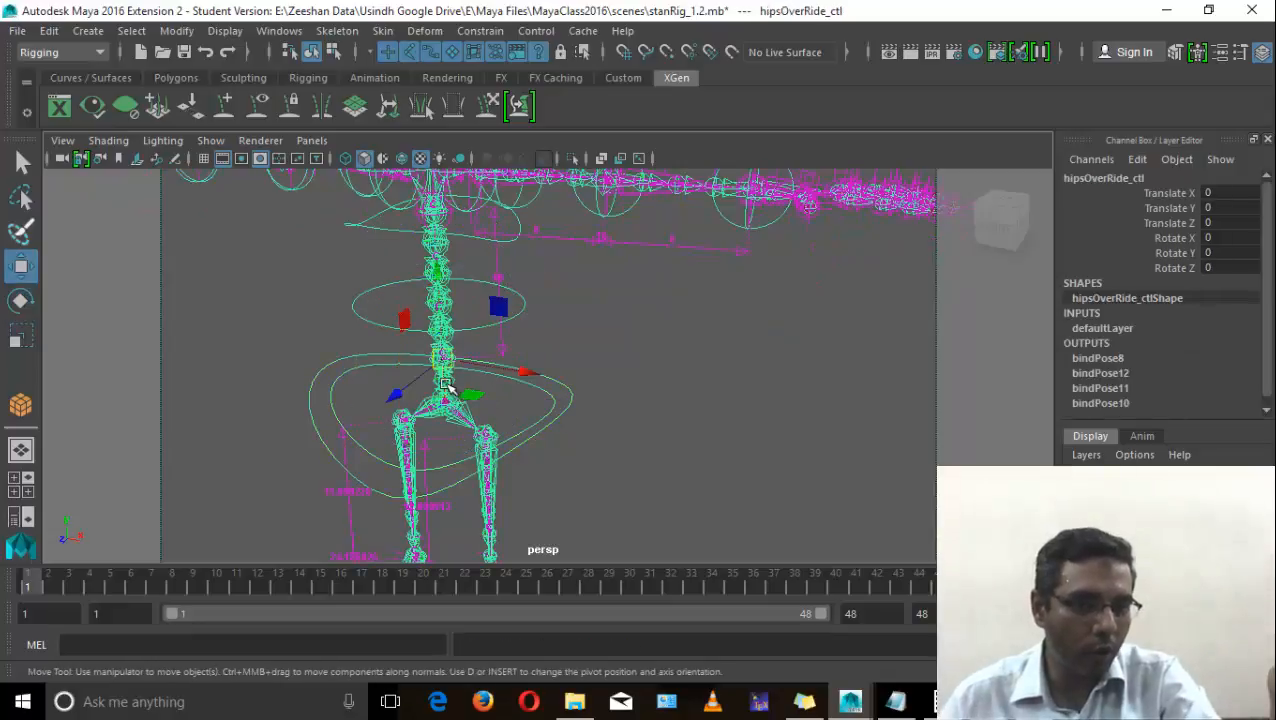
pyautogui.moveTo(440, 368); pyautogui.dragTo(513, 370)
pyautogui.hotkey('ctrl', 'z')
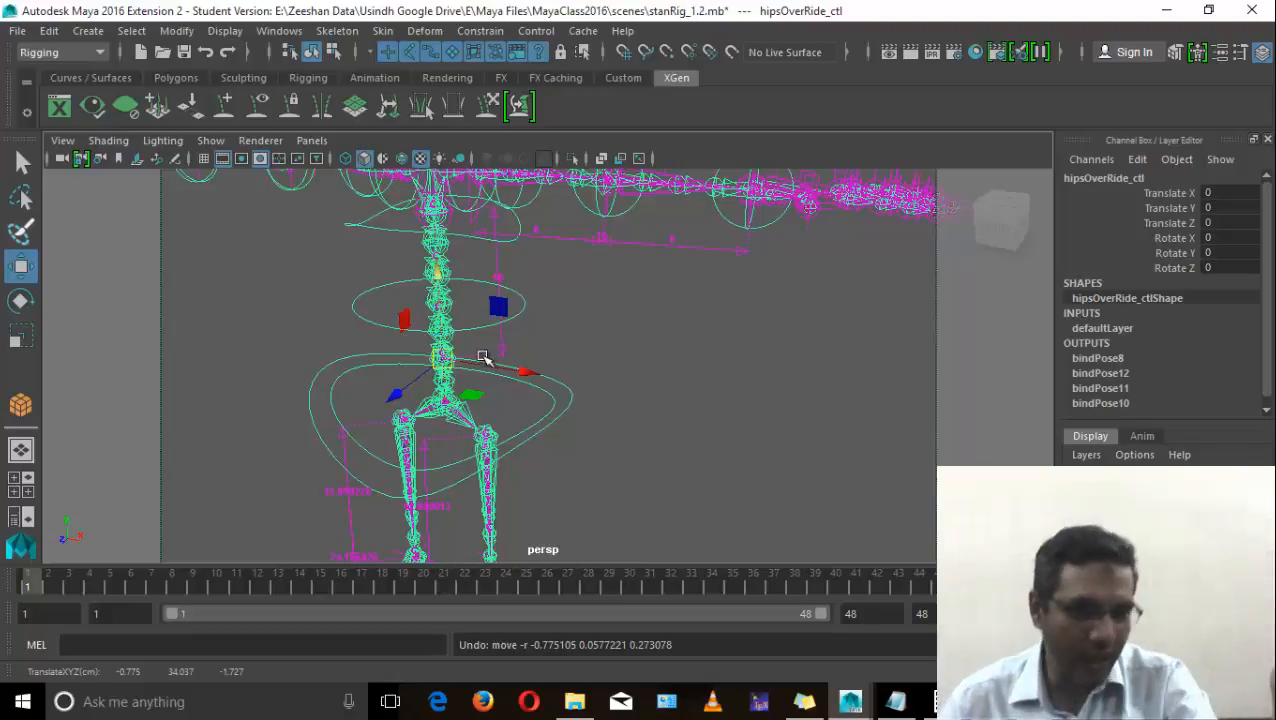
pyautogui.press('e')
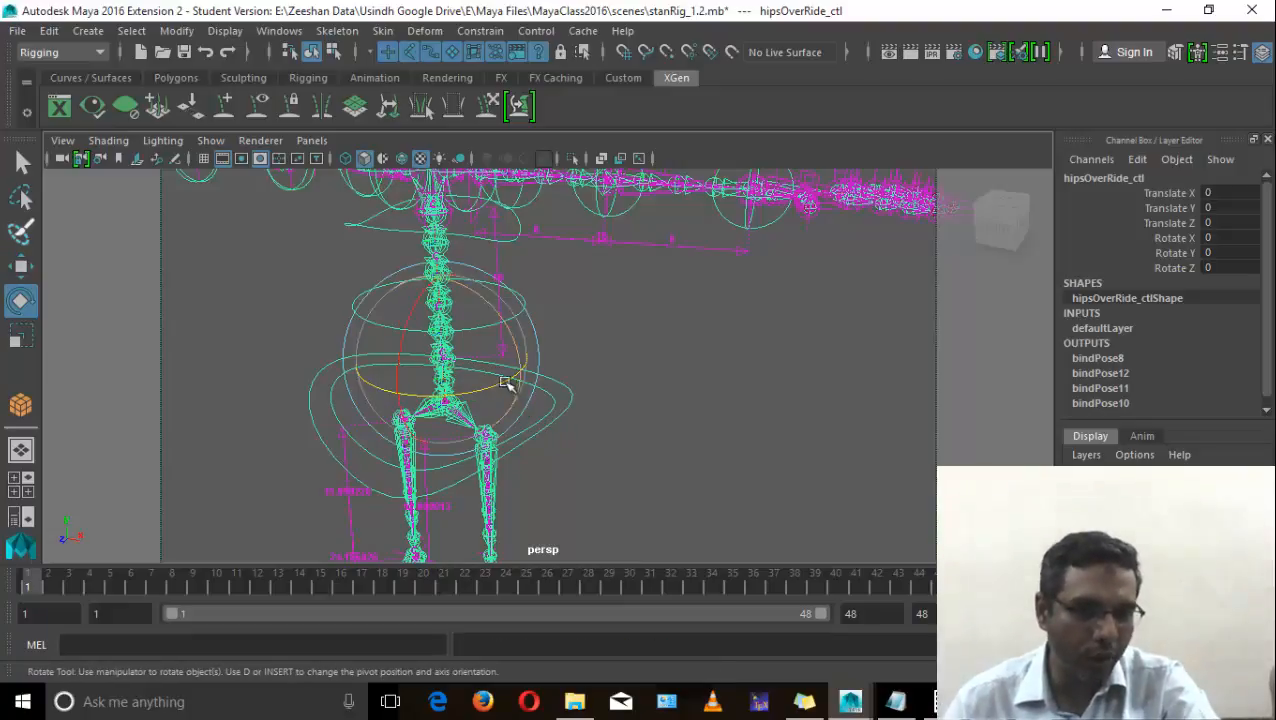
pyautogui.moveTo(507, 379); pyautogui.dragTo(540, 407)
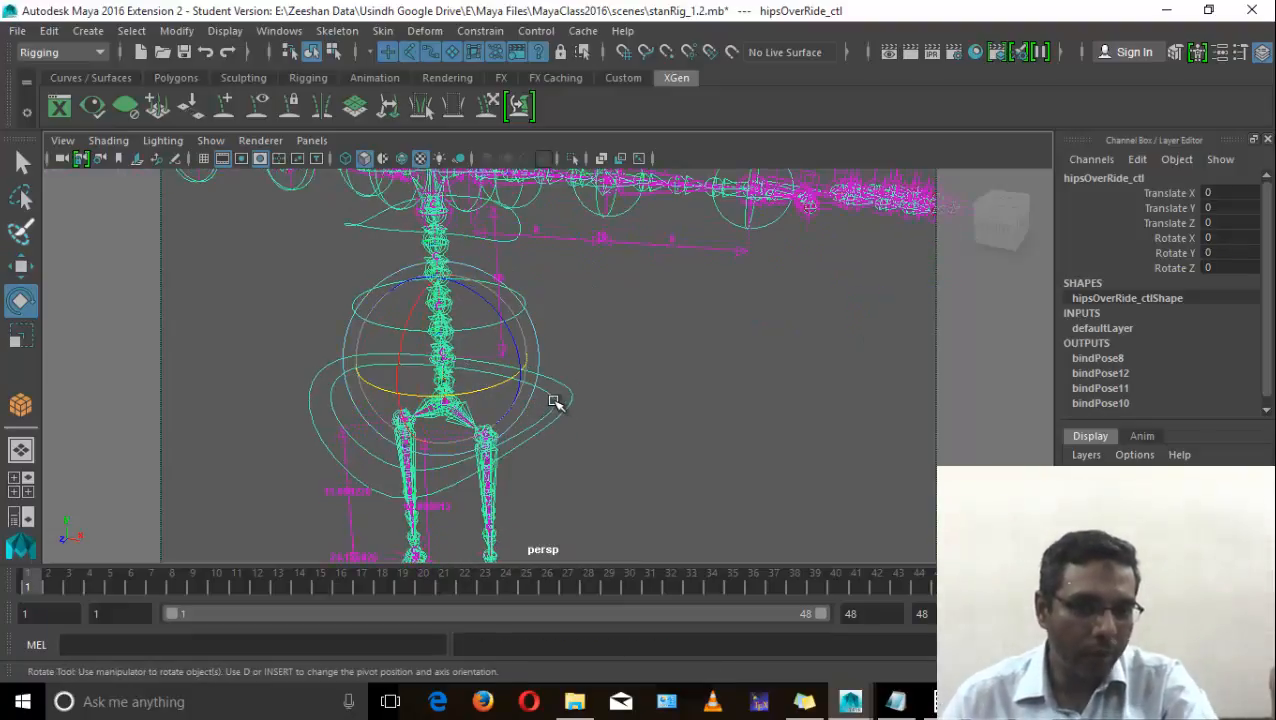
# Step: Try moving the inner hip control hips_ctl to test its effect on the skeleton, and undo the move
pyautogui.click(501, 384)
pyautogui.press('w')
pyautogui.moveTo(447, 409)
pyautogui.mouseDown()
pyautogui.moveTo(498, 377)
pyautogui.moveTo(416, 379)
pyautogui.moveTo(484, 393)
pyautogui.moveTo(405, 380)
pyautogui.moveTo(487, 427)
pyautogui.moveTo(399, 376)
pyautogui.moveTo(467, 421)
pyautogui.moveTo(452, 414)
pyautogui.mouseUp()
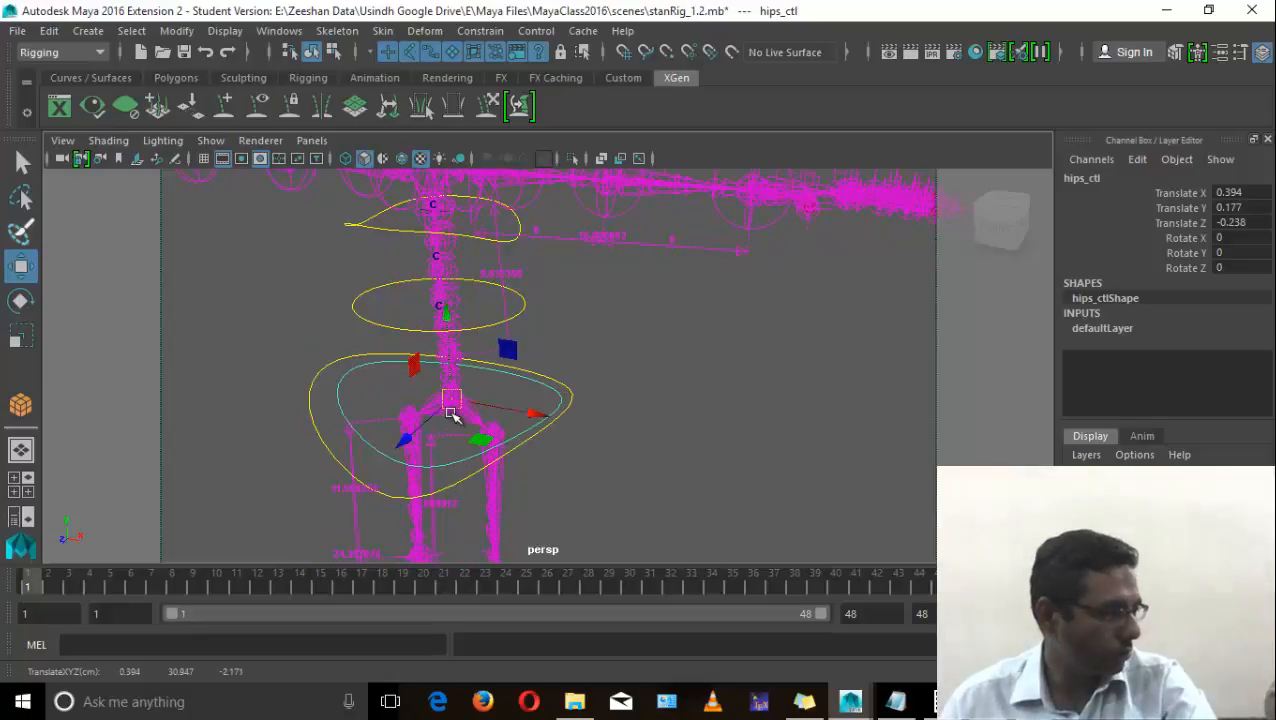
pyautogui.hotkey('ctrl', 'z')
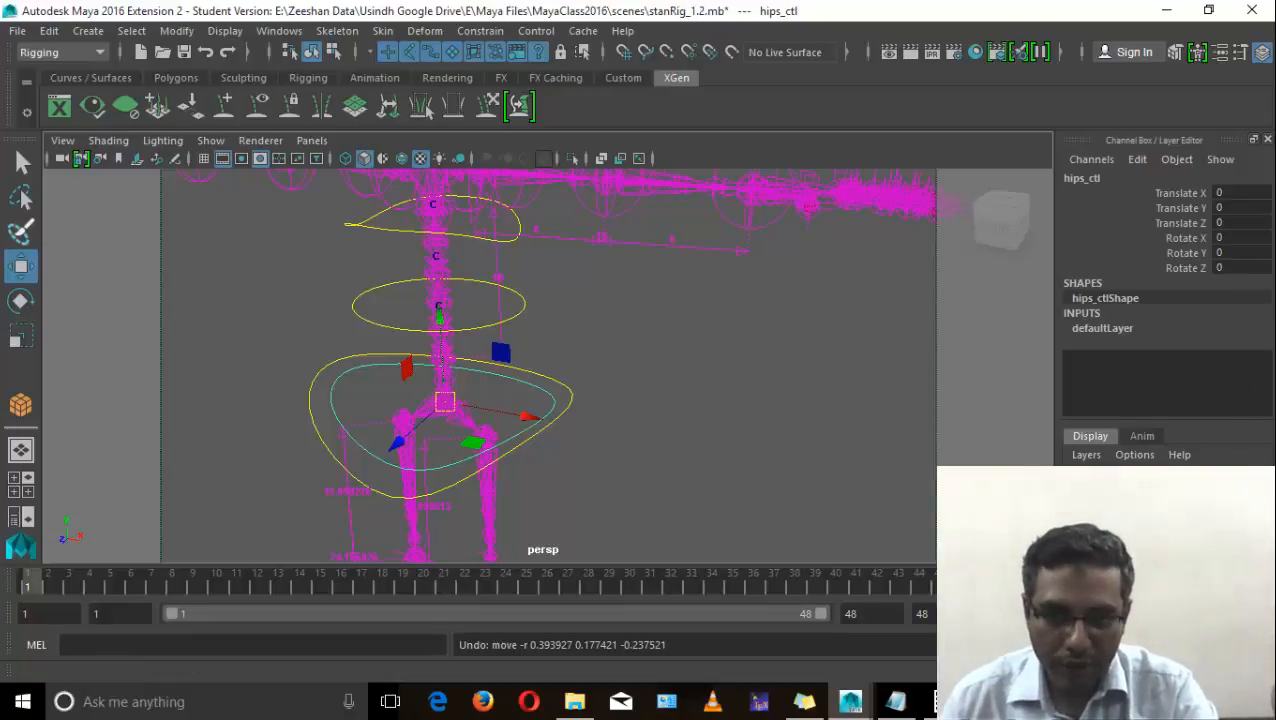
# Step: Examine the character's torso mesh and review the skin binding and weight commands
pyautogui.keyDown('alt'); pyautogui.moveTo(760, 400); pyautogui.dragTo(513, 378); pyautogui.keyUp('alt')
pyautogui.keyDown('alt'); pyautogui.moveTo(513, 378); pyautogui.dragTo(649, 404, button='right'); pyautogui.keyUp('alt')
pyautogui.keyDown('alt'); pyautogui.moveTo(649, 404); pyautogui.dragTo(520, 394); pyautogui.keyUp('alt')
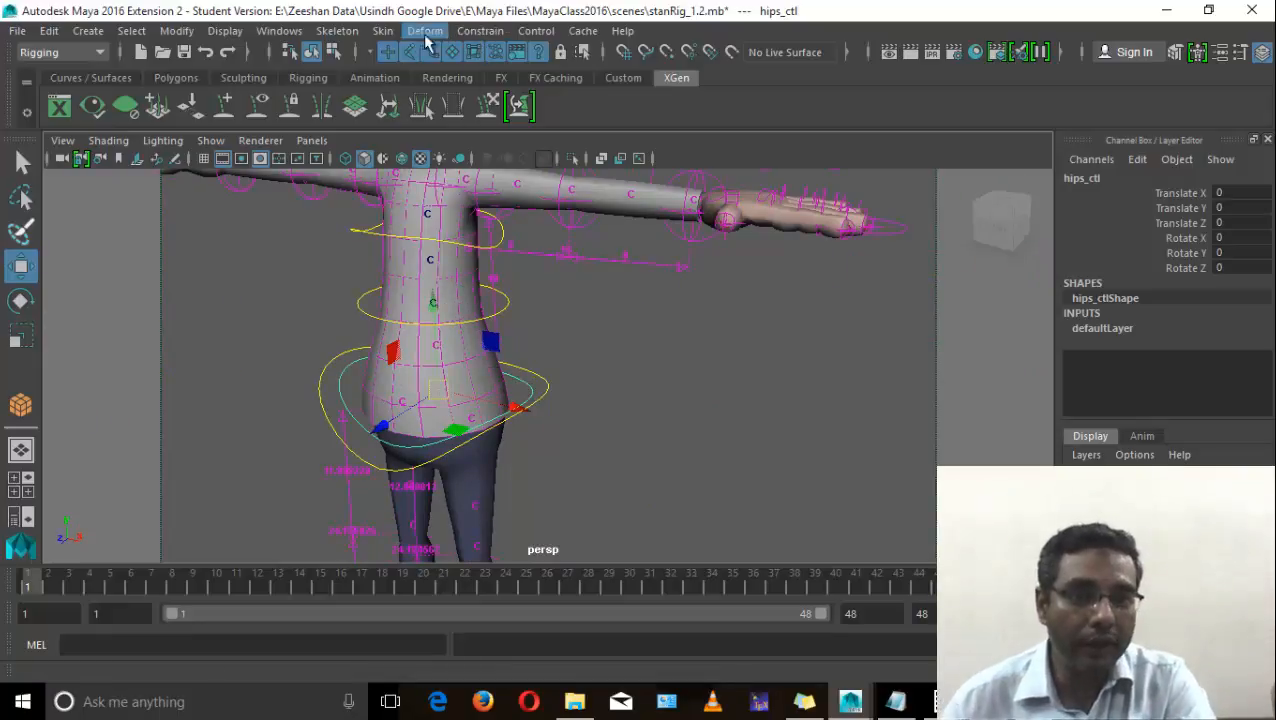
pyautogui.click(384, 33)
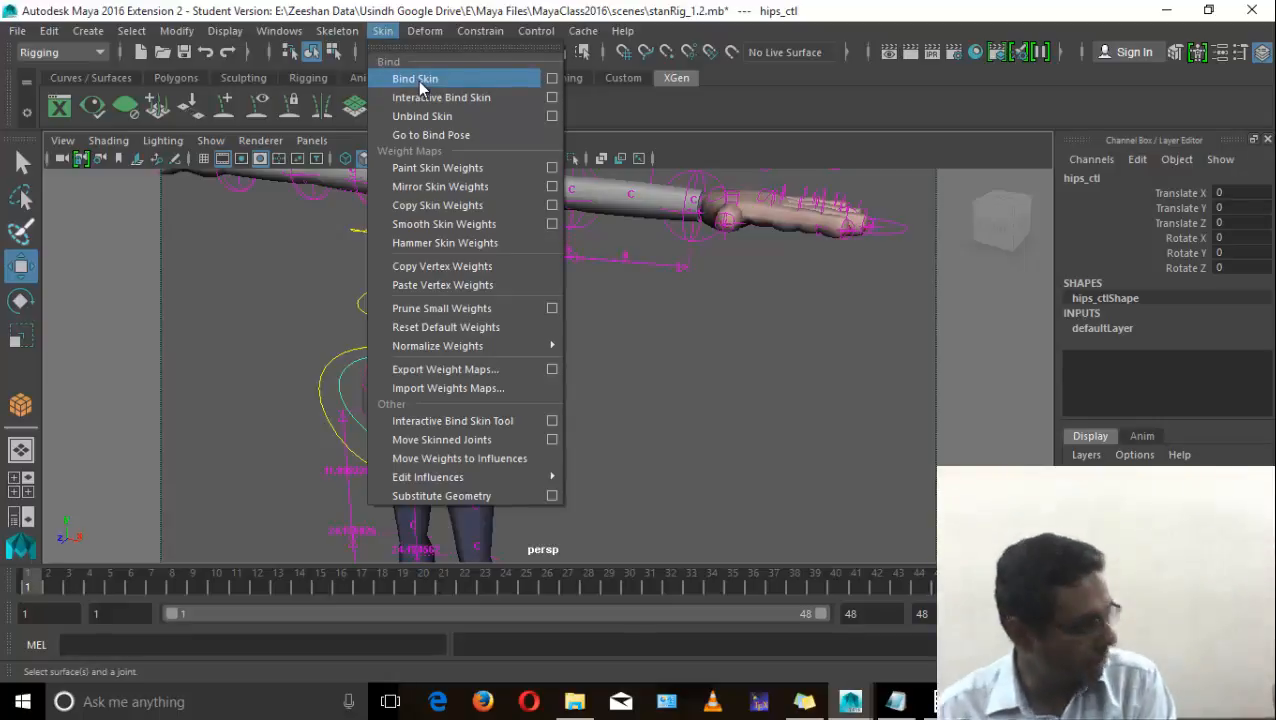
pyautogui.click(542, 38)
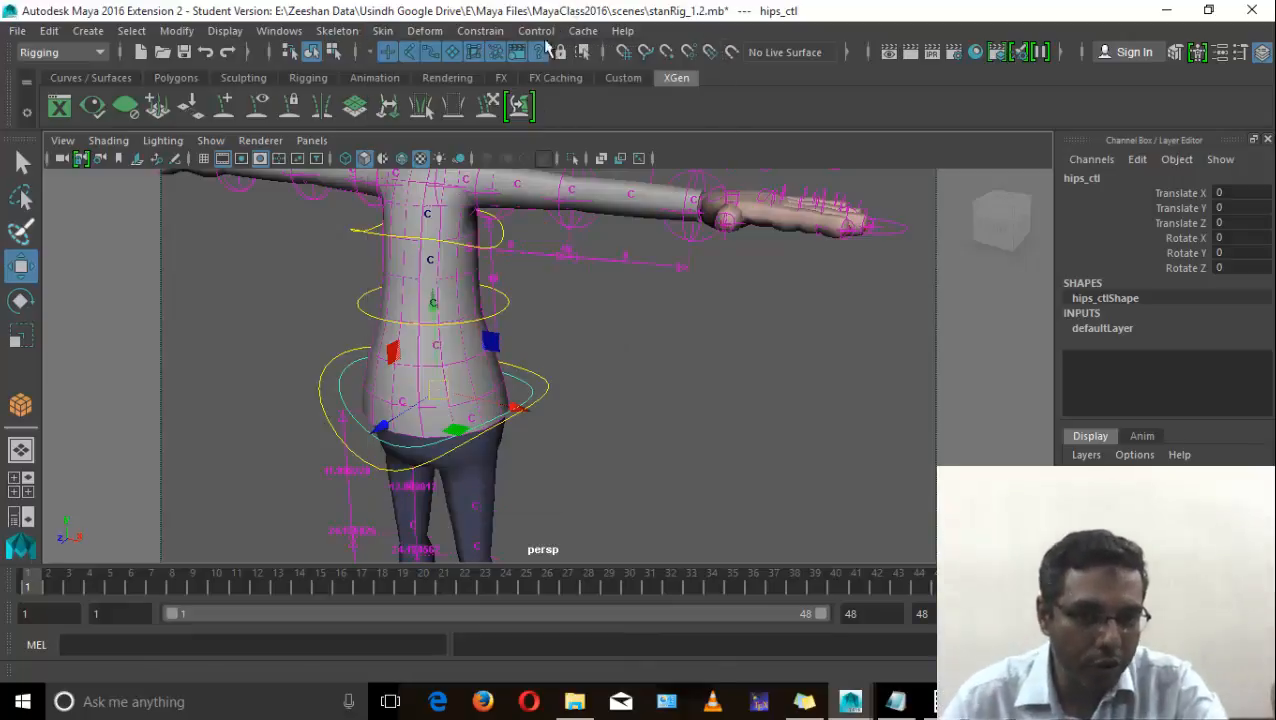
# Step: Try moving hips_ctl and hipsOverRide_ctl to test how the skinned body follows, undoing the moves
pyautogui.moveTo(447, 399); pyautogui.dragTo(478, 364)
pyautogui.hotkey('ctrl', 'z')
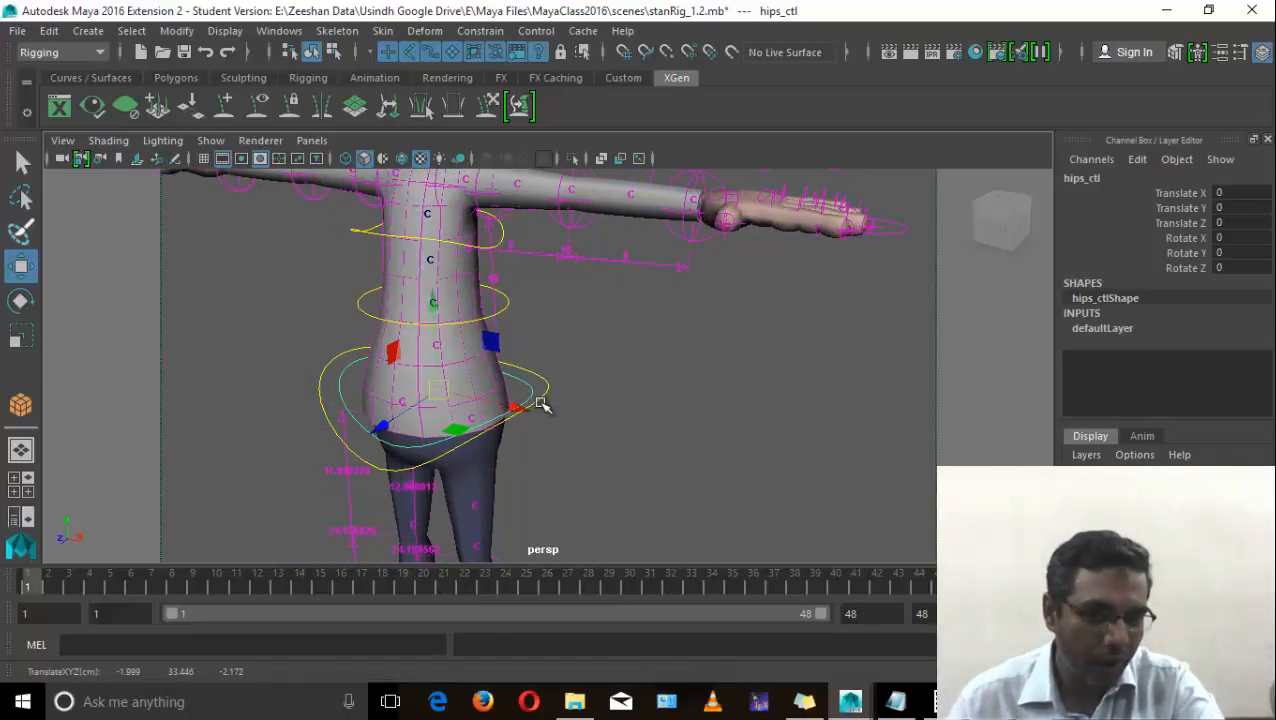
pyautogui.click(544, 393)
pyautogui.keyDown('alt'); pyautogui.moveTo(441, 359); pyautogui.dragTo(484, 120, button='middle'); pyautogui.keyUp('alt')
pyautogui.keyDown('alt'); pyautogui.moveTo(450, 190); pyautogui.dragTo(442, 496, button='middle'); pyautogui.keyUp('alt')
pyautogui.keyDown('alt'); pyautogui.moveTo(444, 291); pyautogui.dragTo(446, 437, button='middle'); pyautogui.keyUp('alt')
pyautogui.hotkey('ctrl', 'z')
pyautogui.keyDown('alt'); pyautogui.moveTo(652, 451); pyautogui.dragTo(490, 455, button='right'); pyautogui.keyUp('alt')
pyautogui.keyDown('alt'); pyautogui.moveTo(490, 455); pyautogui.dragTo(561, 439); pyautogui.keyUp('alt')
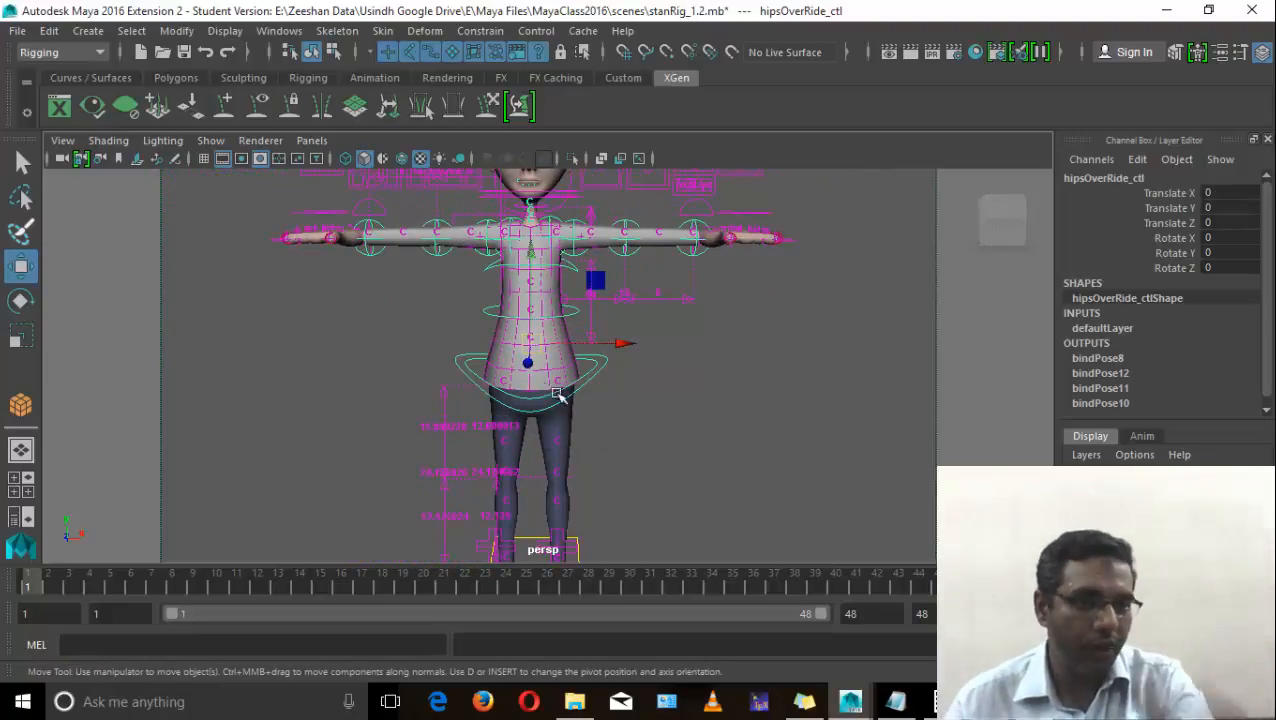
# Step: Reopen the scene stanRig_1.2.mb without saving the current changes
pyautogui.click(162, 52)
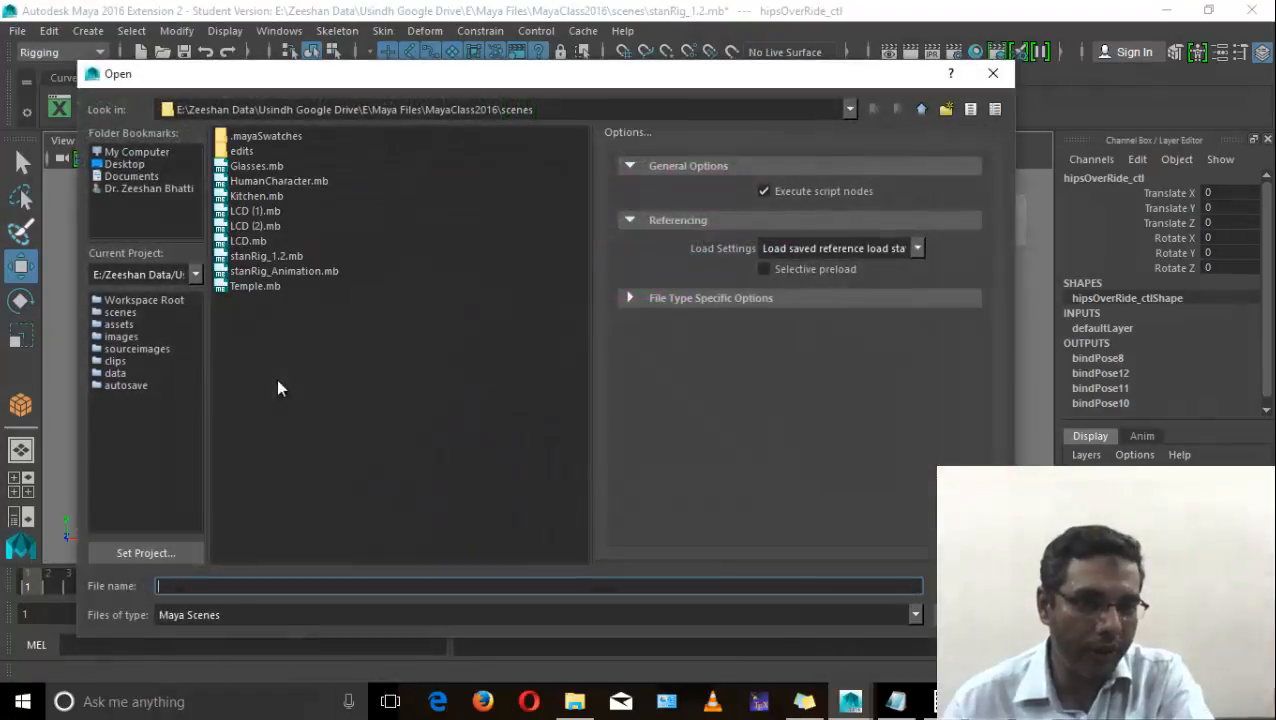
pyautogui.doubleClick(266, 256)
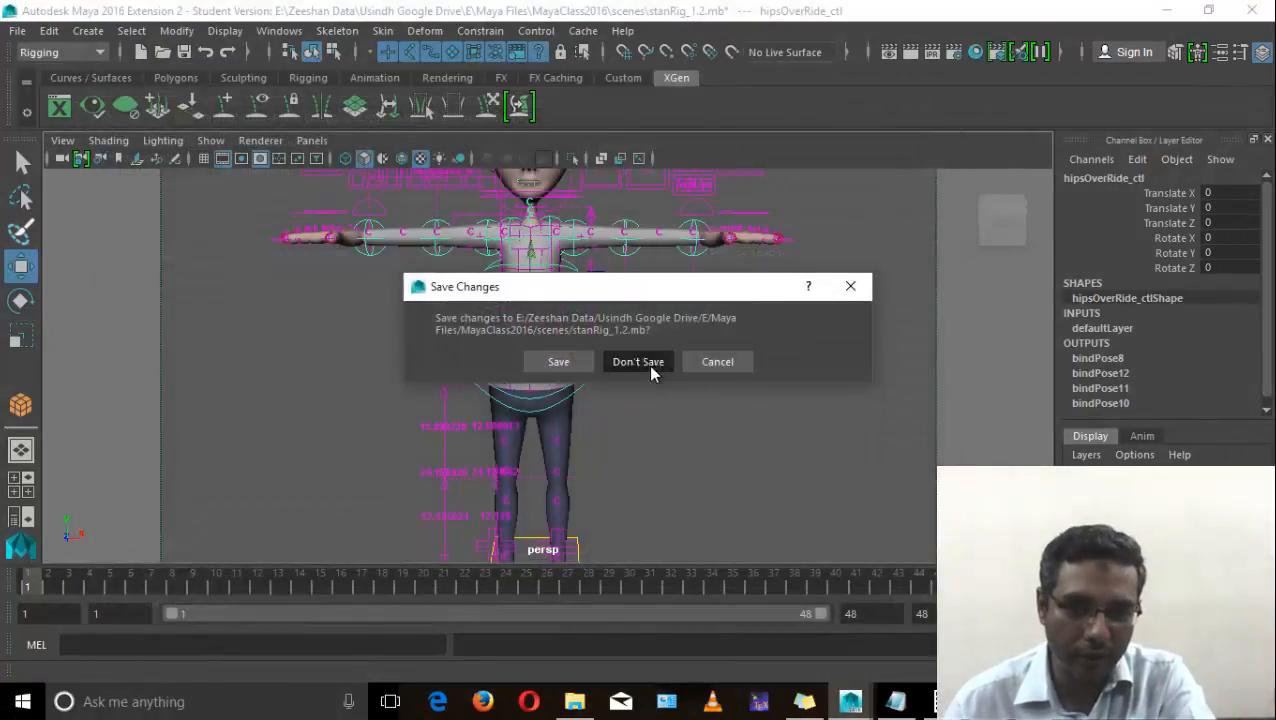
pyautogui.click(648, 365)
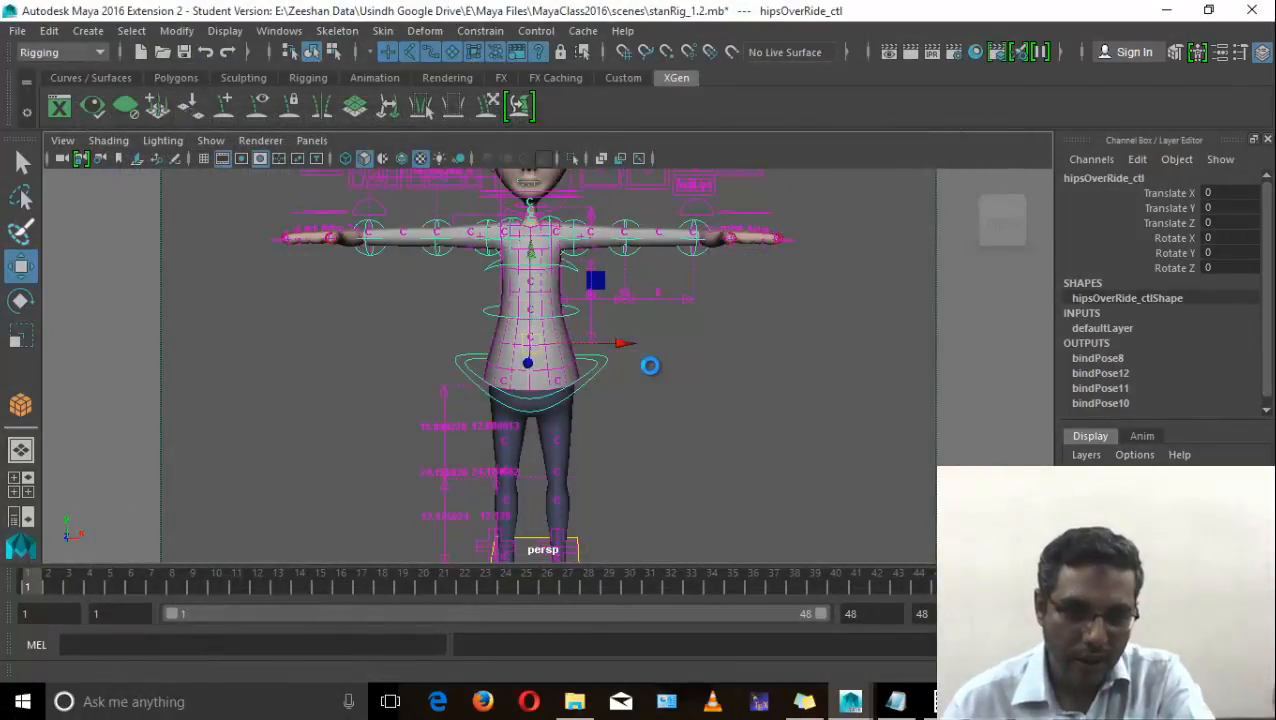
pyautogui.click(625, 362)
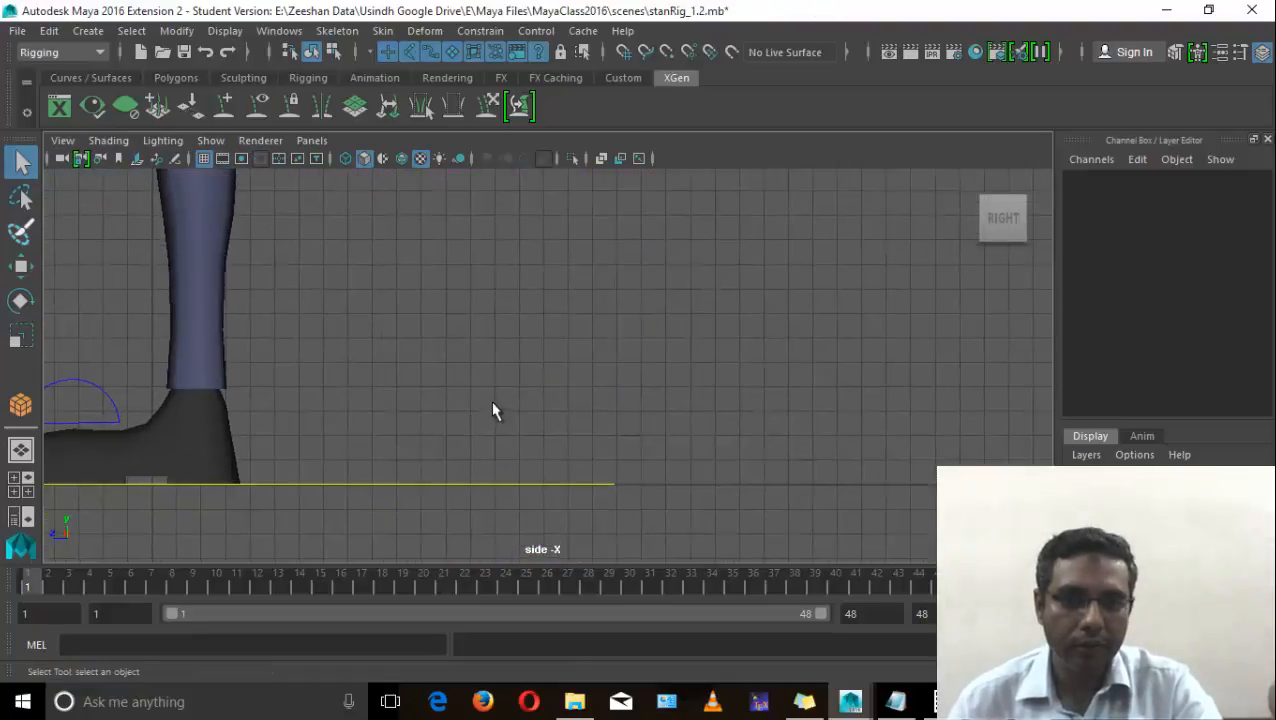
pyautogui.click(382, 30)
pyautogui.moveTo(337, 30)
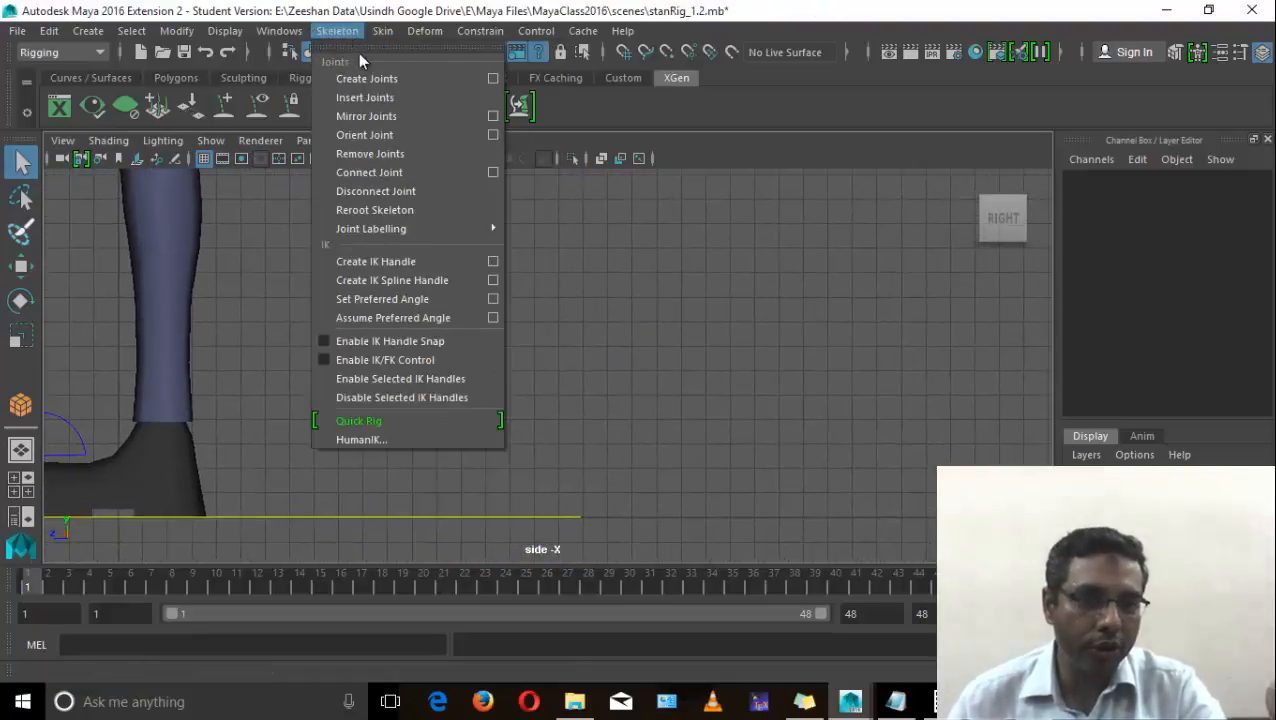
pyautogui.click(386, 78)
pyautogui.keyDown('alt'); pyautogui.moveTo(869, 353); pyautogui.dragTo(578, 353, button='right'); pyautogui.keyUp('alt')
pyautogui.keyDown('alt'); pyautogui.moveTo(732, 213); pyautogui.dragTo(658, 282, button='middle'); pyautogui.keyUp('alt')
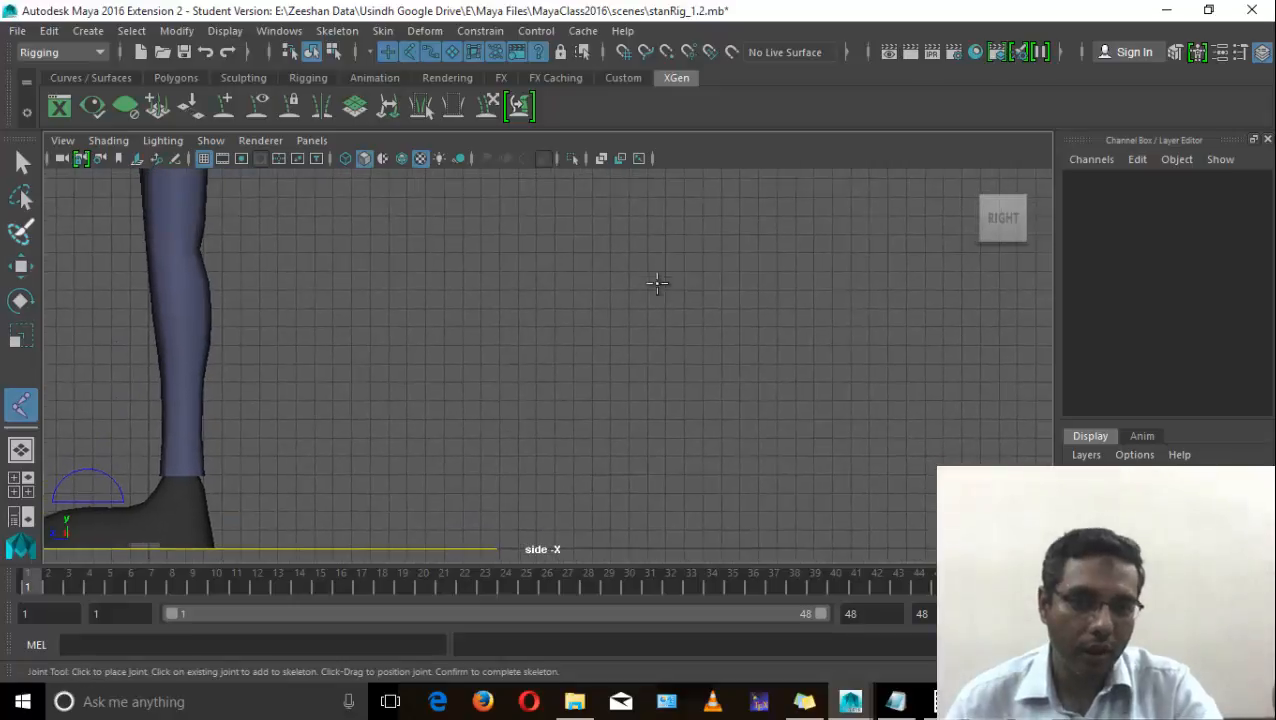
pyautogui.press('w')
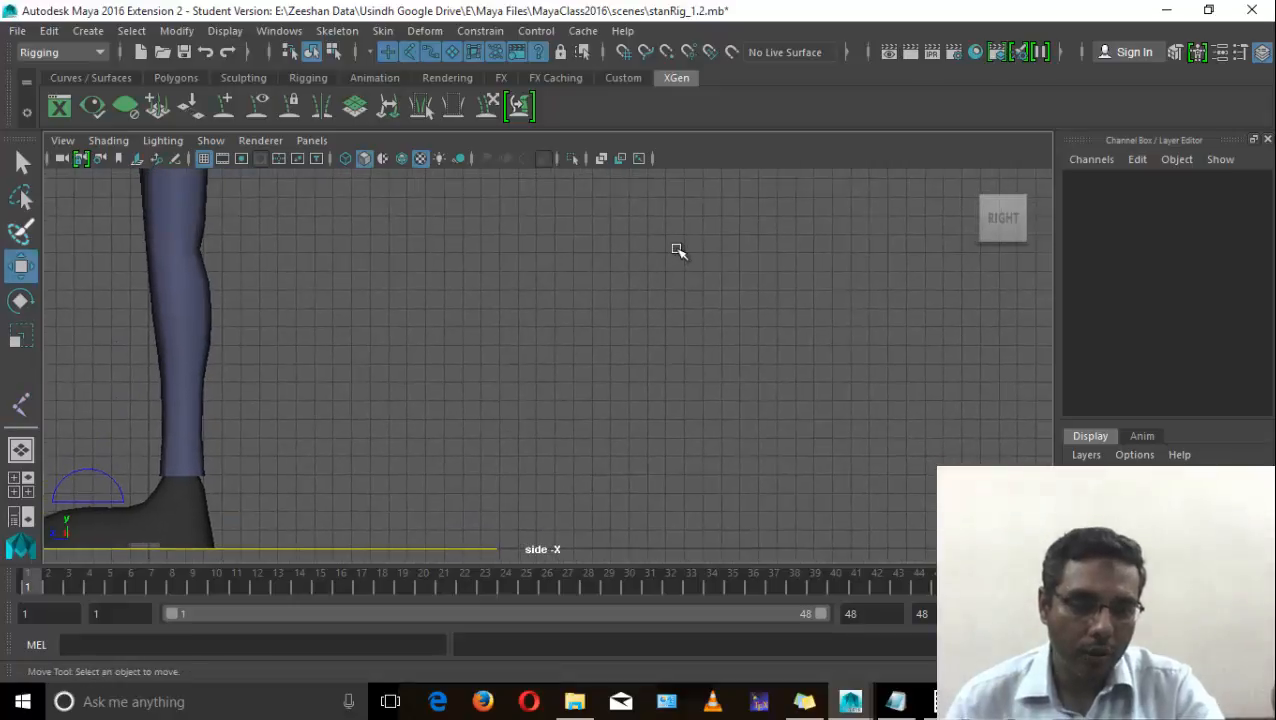
# Step: Create a four-joint leg chain in the empty area beside the character's leg in the side view, with hip, knee, ankle and toe joints
pyautogui.click(337, 30)
pyautogui.click(378, 78)
pyautogui.click(721, 293)
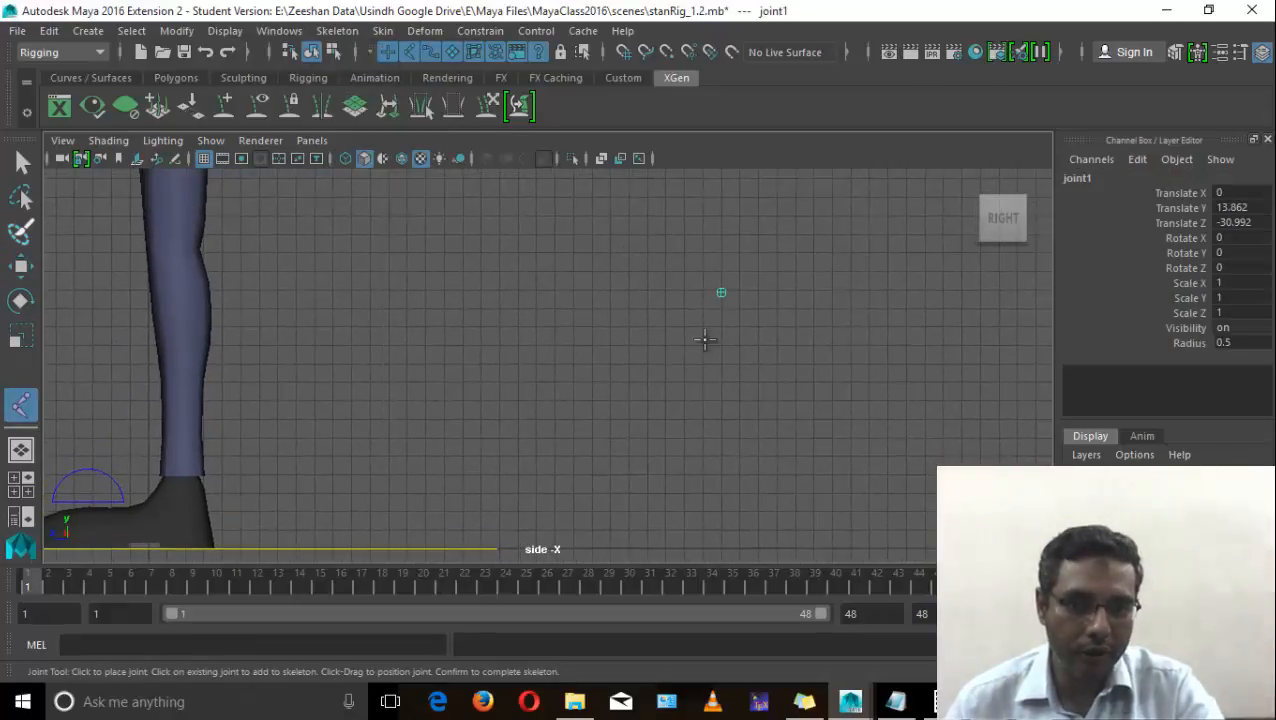
pyautogui.click(681, 388)
pyautogui.click(725, 521)
pyautogui.click(636, 518)
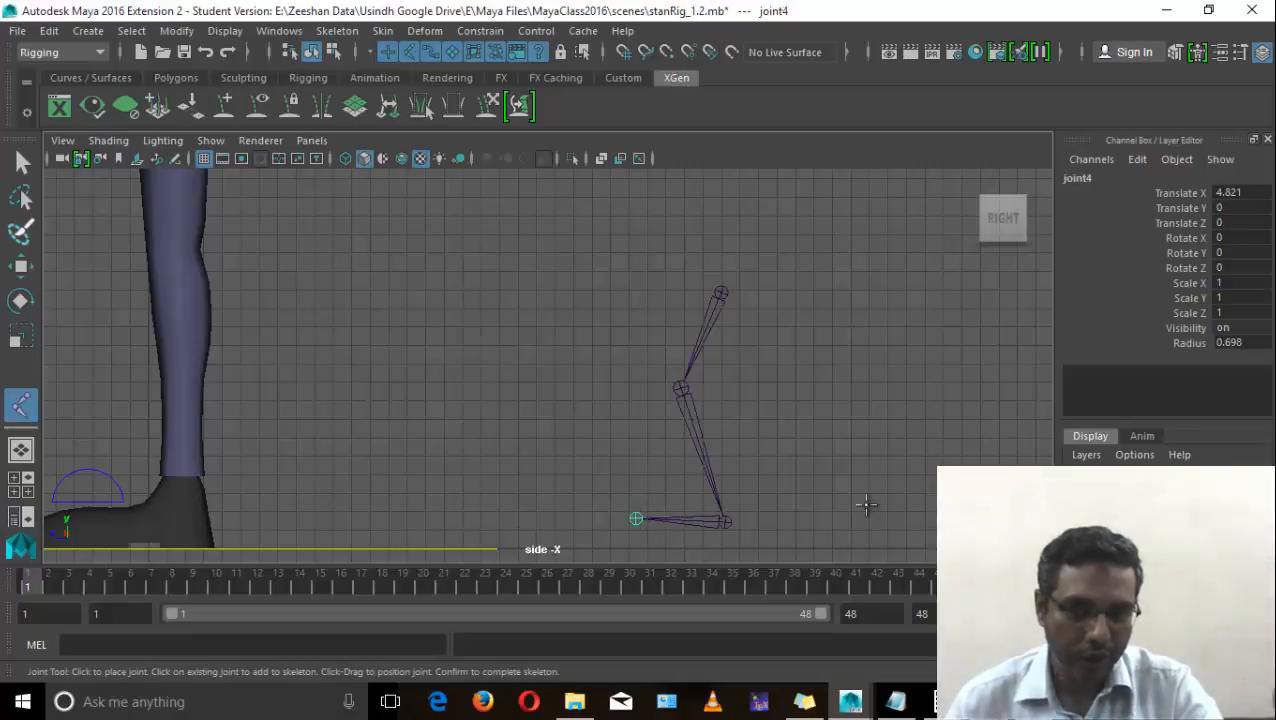
pyautogui.keyDown('alt'); pyautogui.moveTo(817, 471); pyautogui.dragTo(777, 424, button='middle'); pyautogui.keyUp('alt')
pyautogui.press('q')
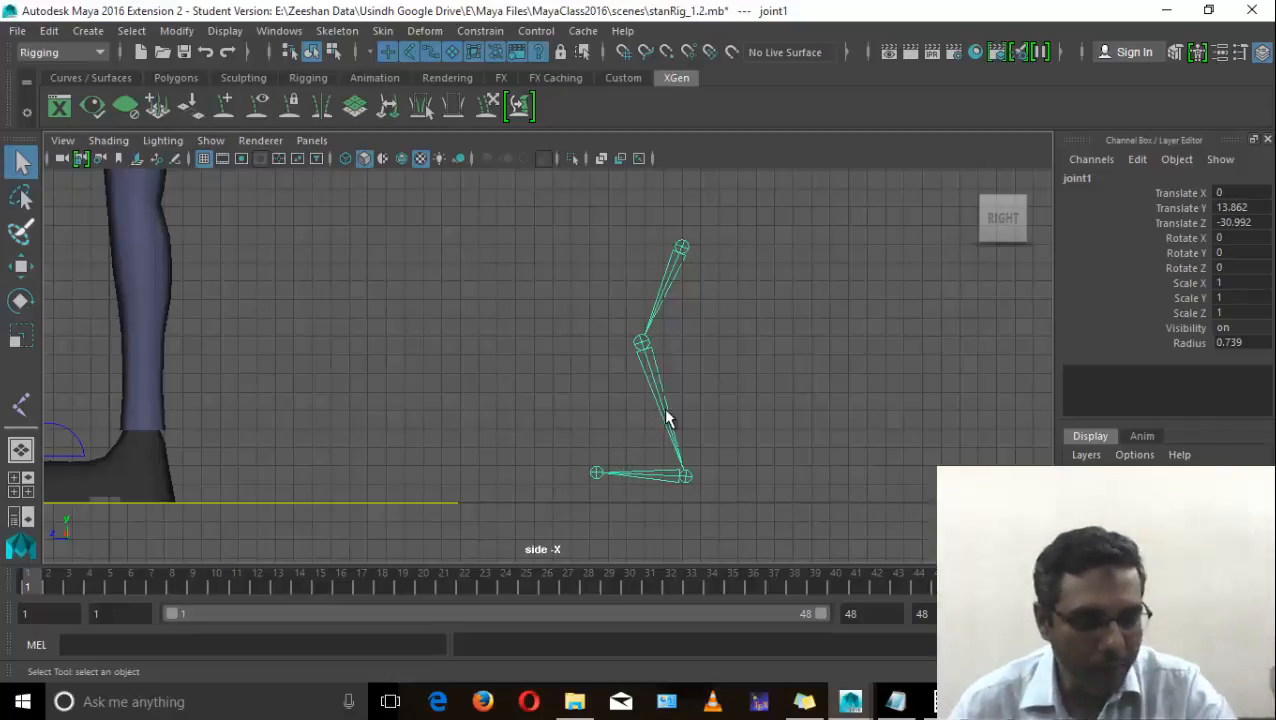
# Step: Try rotating the new chain's hip joint about 16 degrees and its knee joint about 1 degree in Z, and undo both rotations
pyautogui.keyDown('alt'); pyautogui.moveTo(669, 421); pyautogui.dragTo(663, 407, button='middle'); pyautogui.keyUp('alt')
pyautogui.press('e')
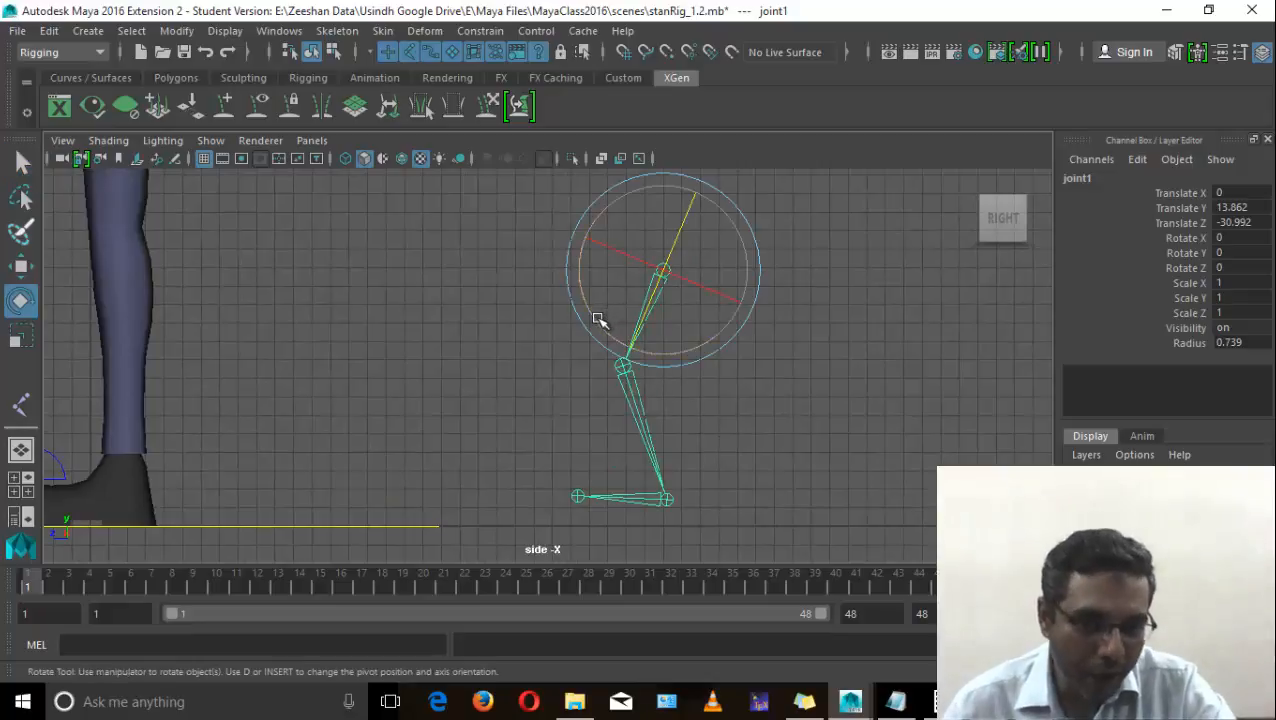
pyautogui.moveTo(601, 320); pyautogui.dragTo(598, 366)
pyautogui.click(597, 356)
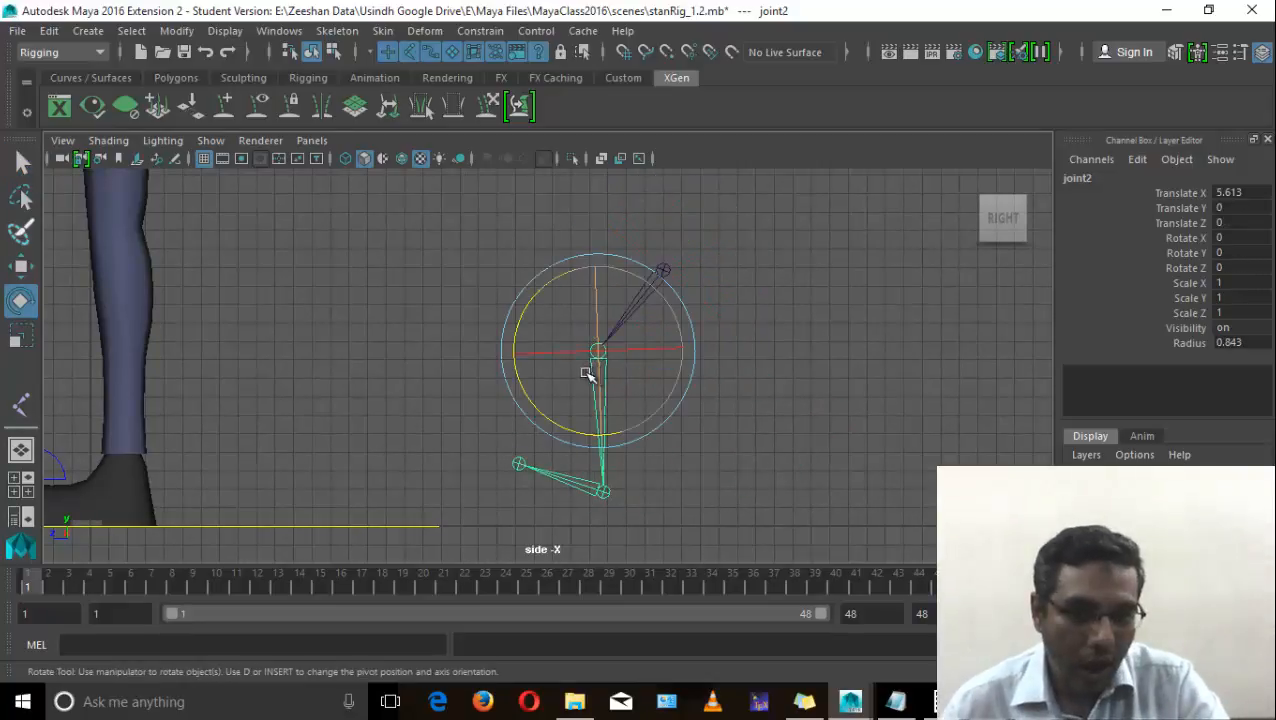
pyautogui.moveTo(530, 375); pyautogui.dragTo(613, 358)
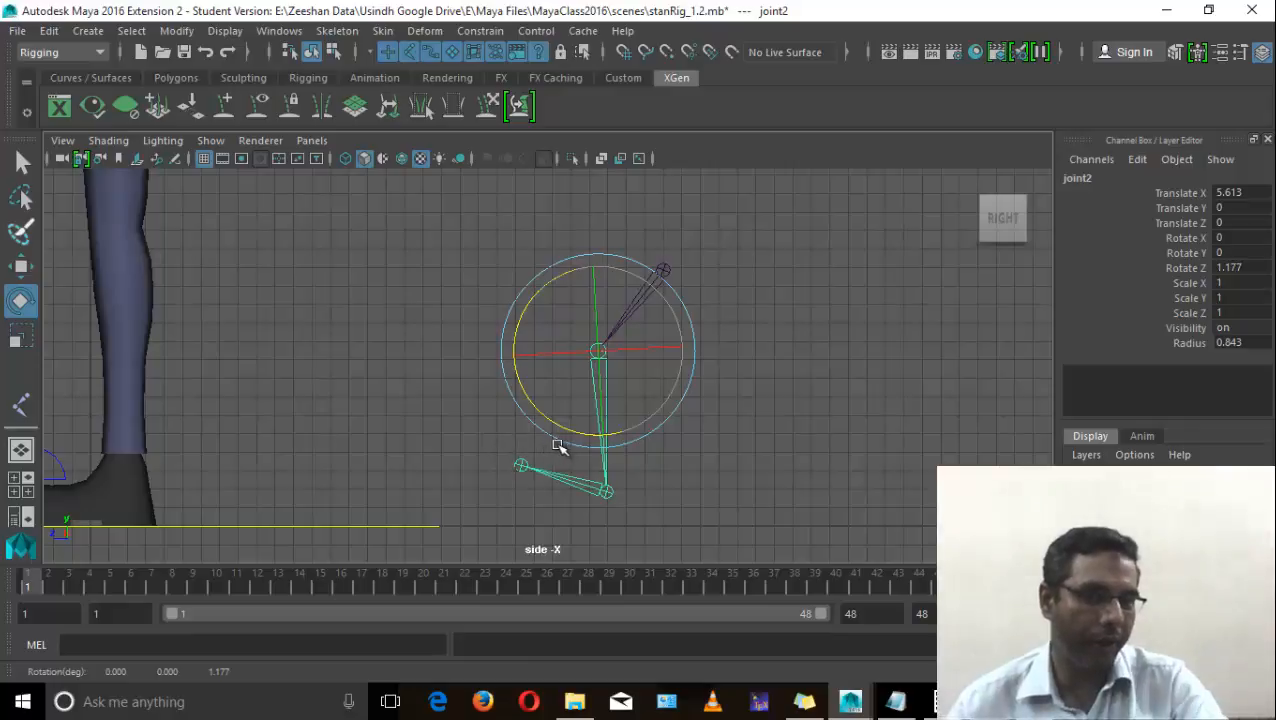
pyautogui.hotkey('ctrl', 'z')
pyautogui.hotkey('ctrl', 'z')
pyautogui.hotkey('ctrl', 'z')
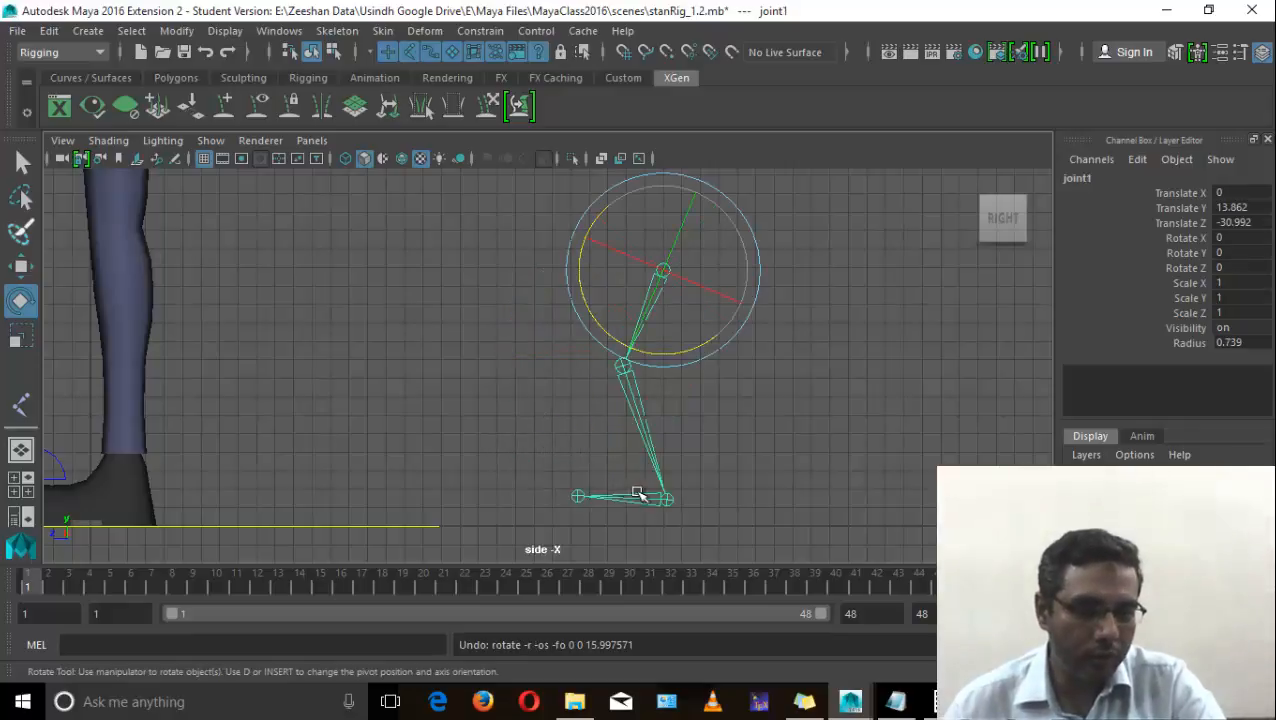
# Step: Try rotating the new chain's ankle joint in Z, and undo the rotation
pyautogui.click(664, 499)
pyautogui.moveTo(622, 429); pyautogui.dragTo(607, 447)
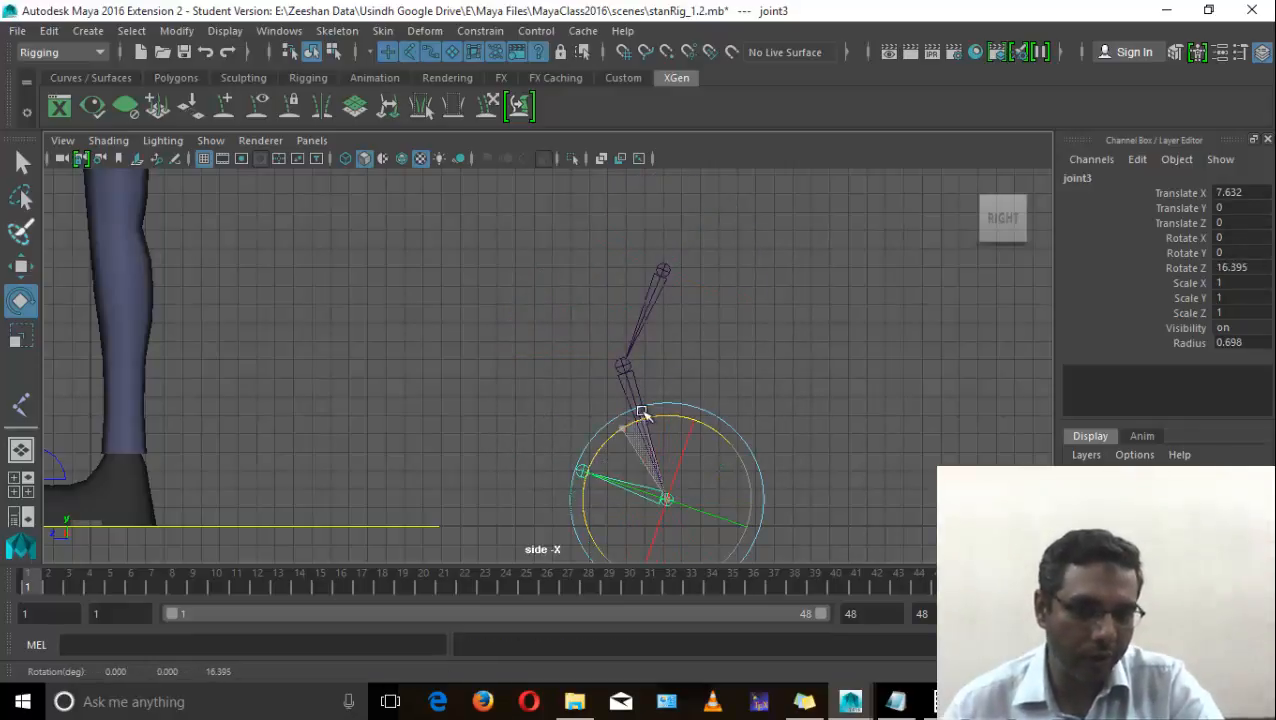
pyautogui.hotkey('ctrl', 'z')
# Step: Pose the new leg chain by raising the hip joint, bending the knee joint down and rotating the ankle joint to about -45.7 degrees in Z
pyautogui.click(658, 290)
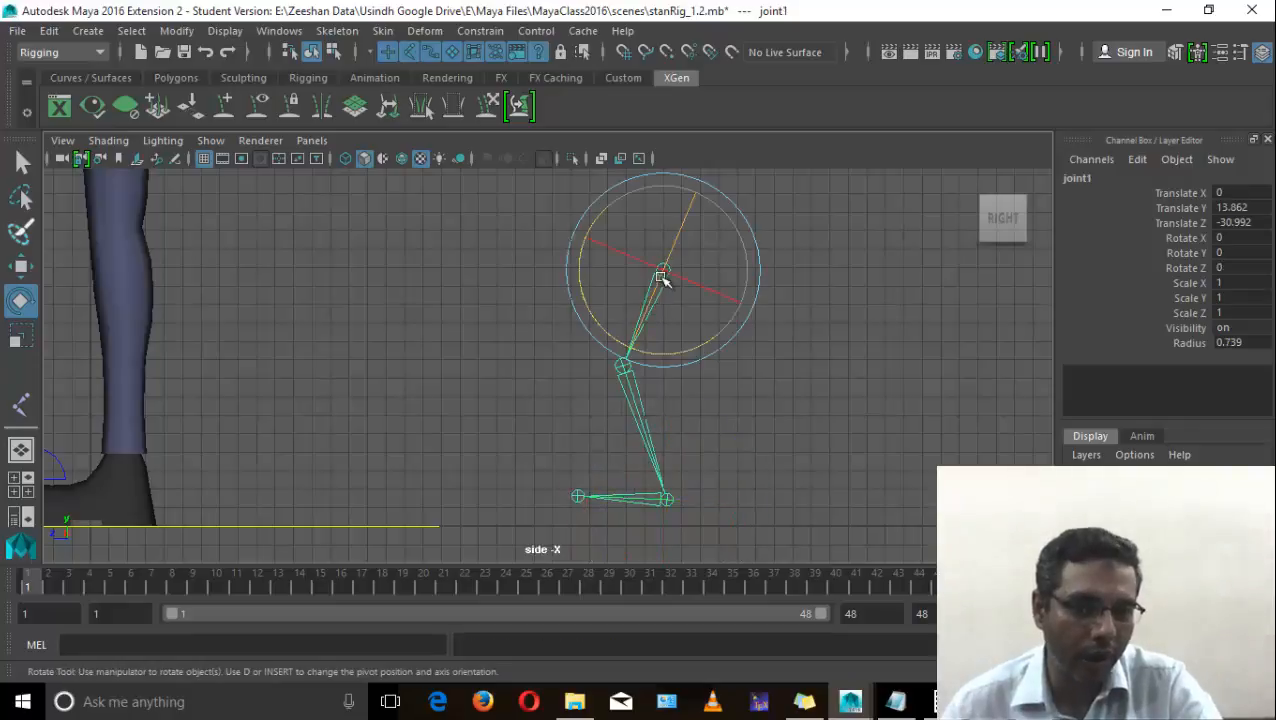
pyautogui.moveTo(609, 342); pyautogui.dragTo(512, 273)
pyautogui.click(533, 311)
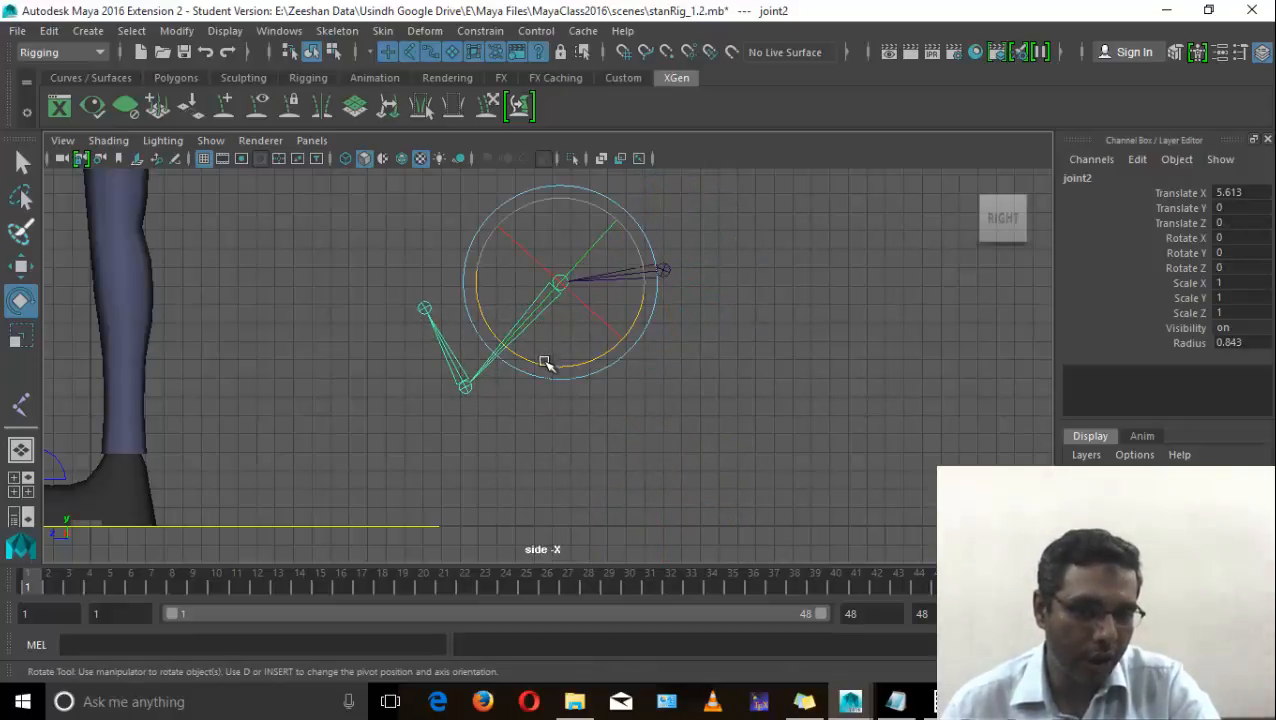
pyautogui.moveTo(547, 359); pyautogui.dragTo(559, 421)
pyautogui.click(586, 420)
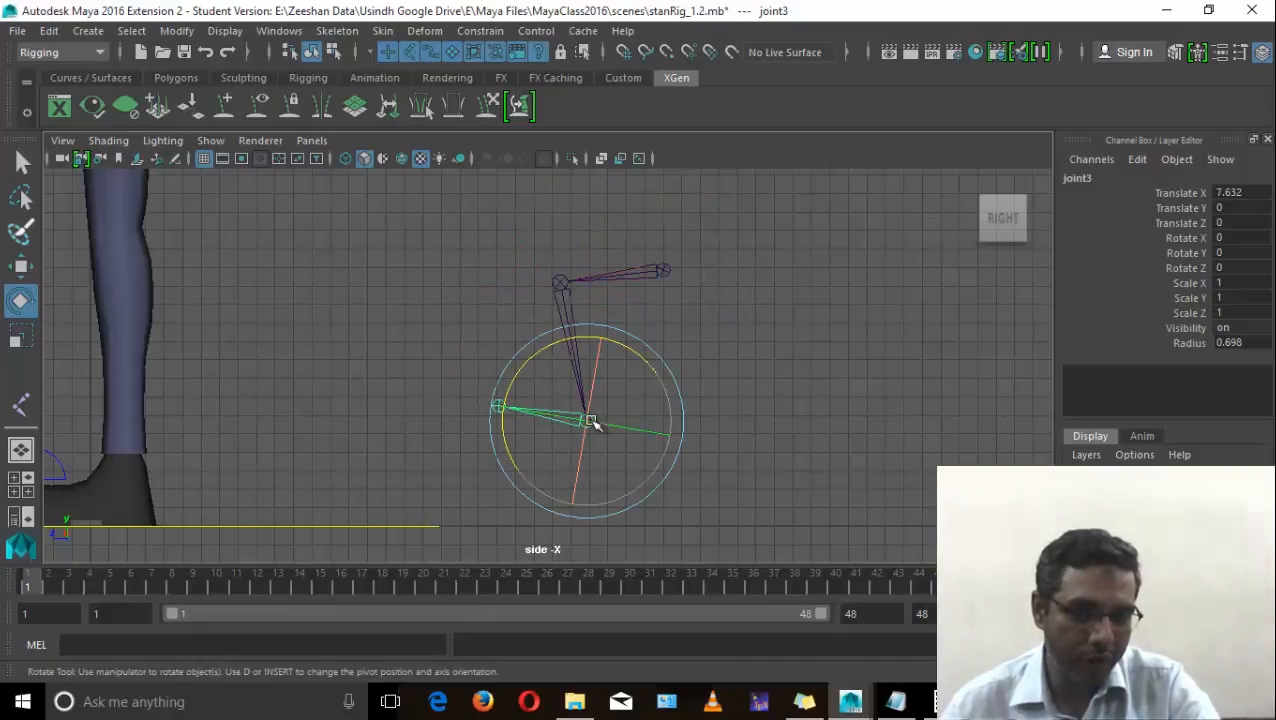
pyautogui.moveTo(587, 336); pyautogui.dragTo(510, 355)
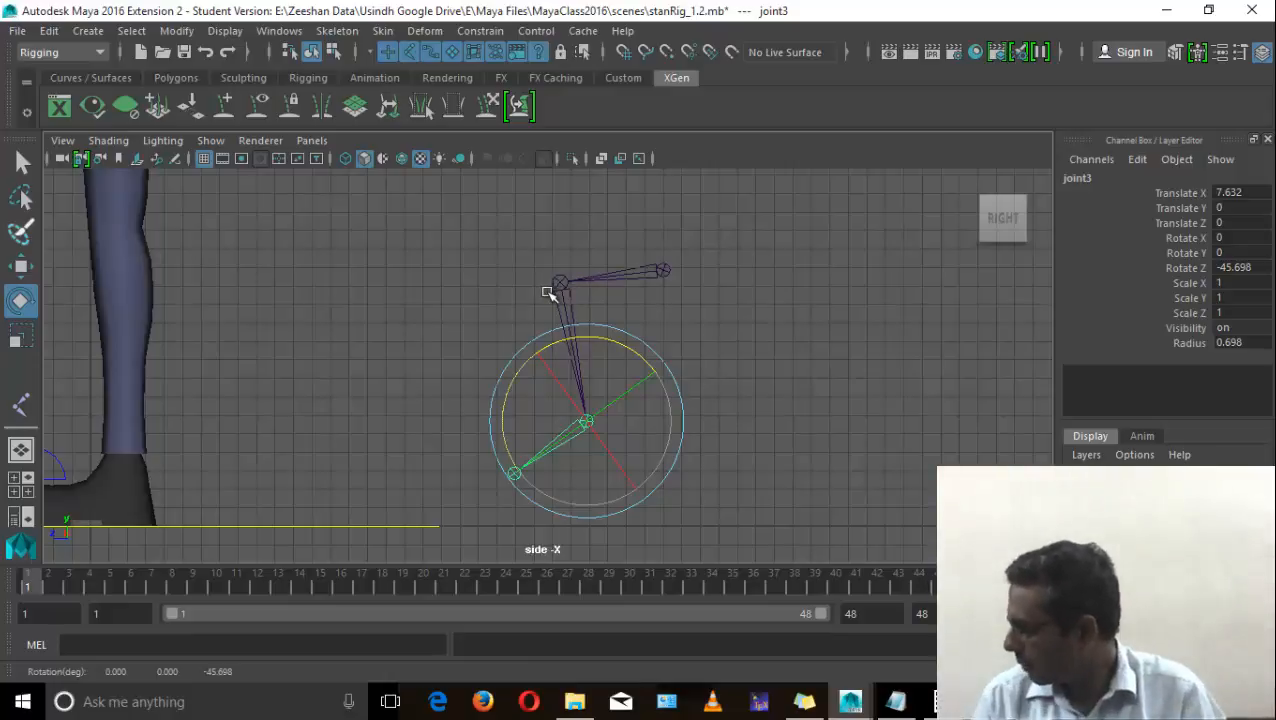
# Step: Select the leg chain's hip joint and open the Outliner, placing its window over the viewport
pyautogui.click(641, 278)
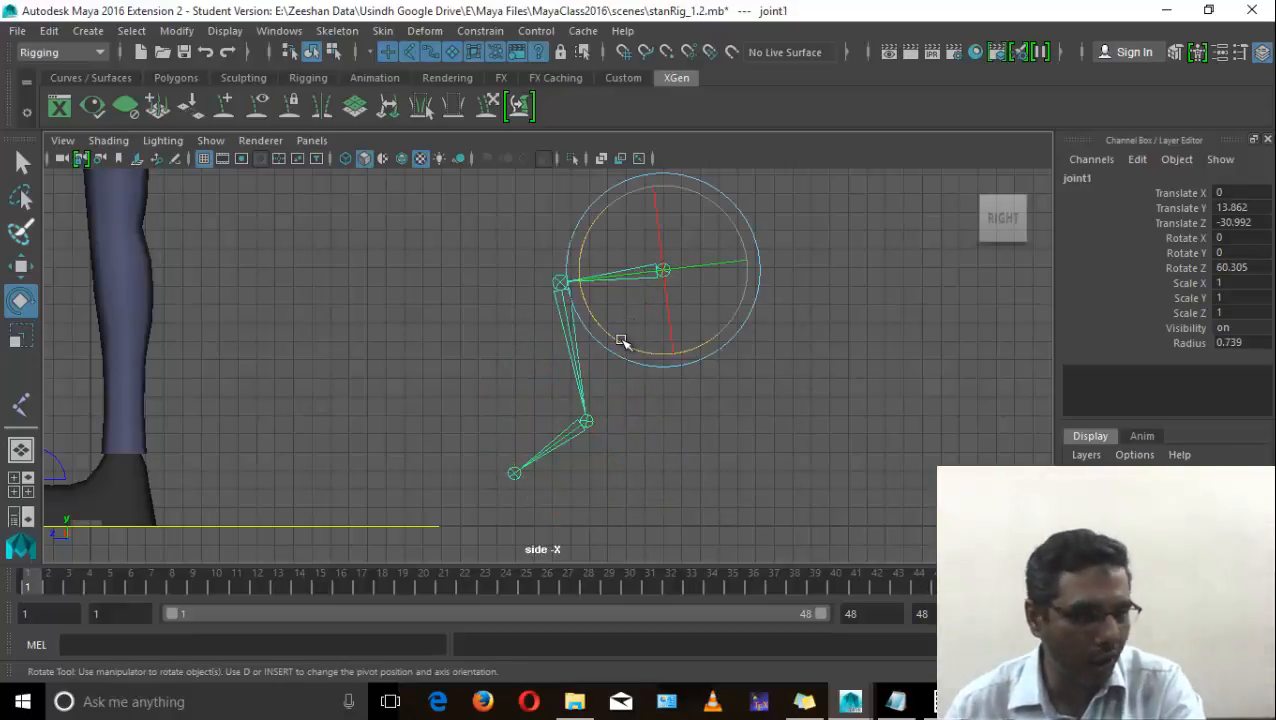
pyautogui.click(225, 31)
pyautogui.moveTo(284, 158)
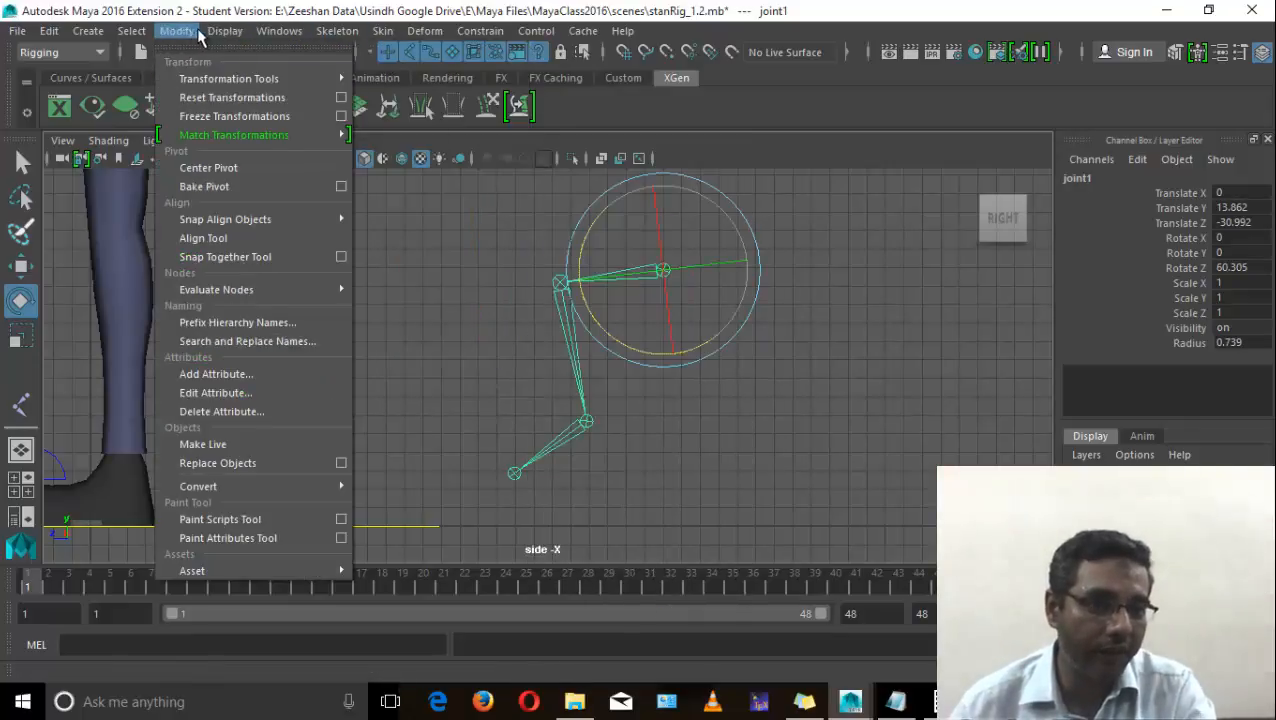
pyautogui.moveTo(278, 31)
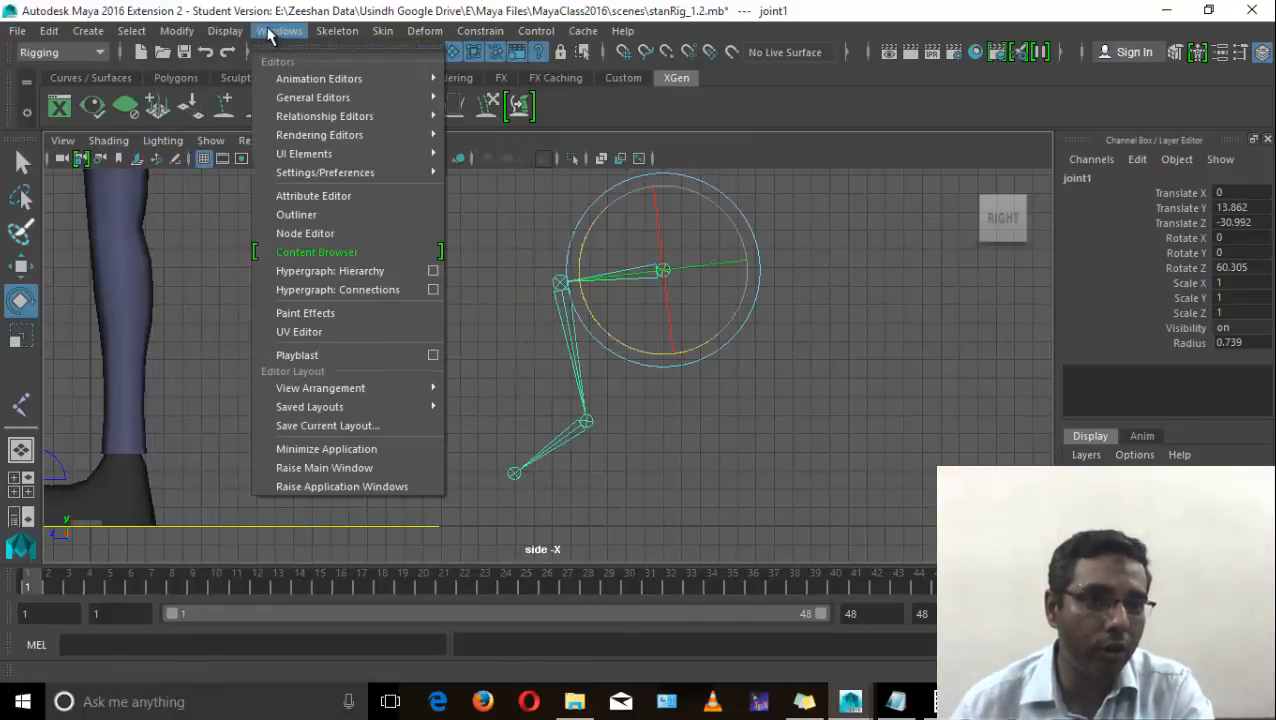
pyautogui.click(350, 221)
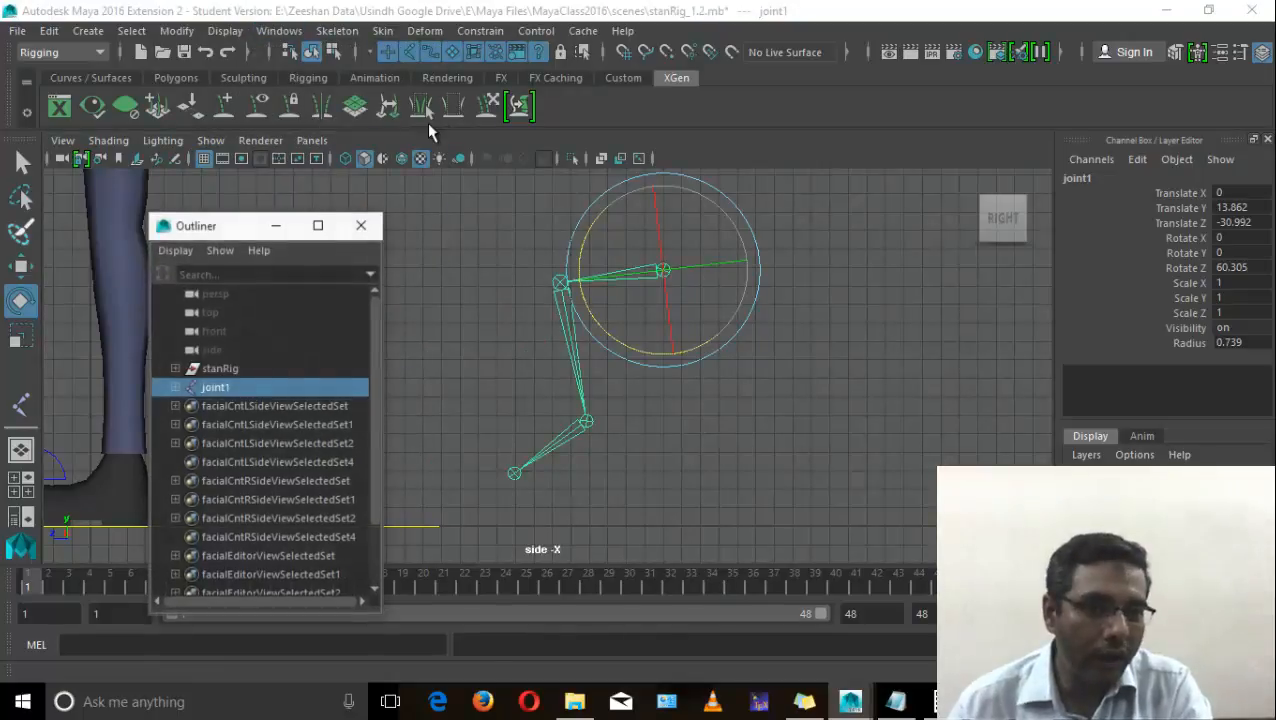
pyautogui.moveTo(250, 227); pyautogui.dragTo(272, 168)
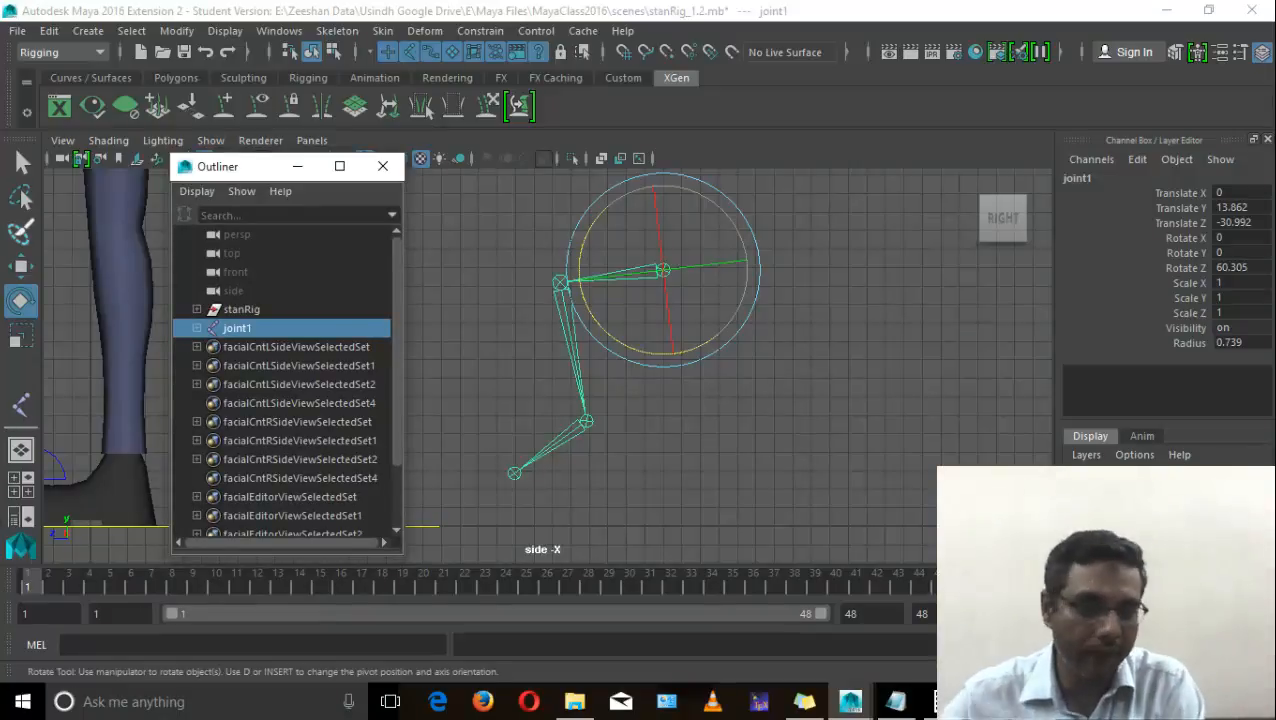
pyautogui.click(279, 31)
pyautogui.click(236, 169)
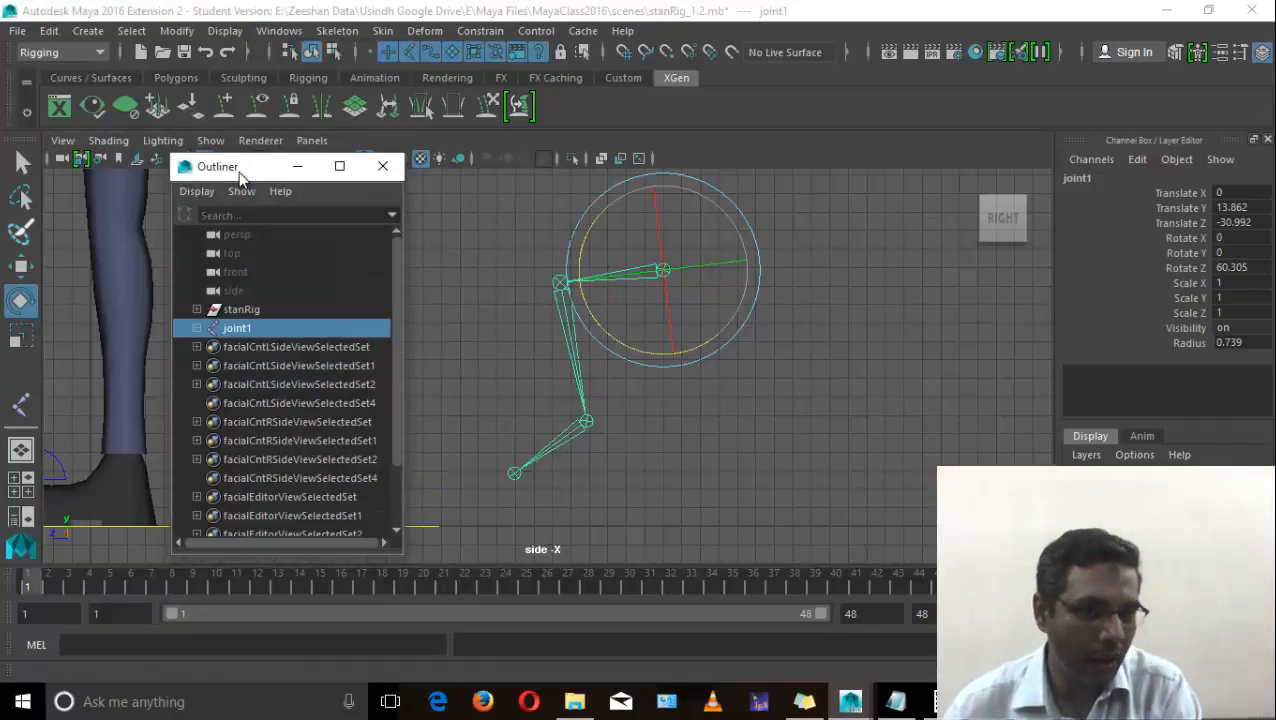
# Step: Expand the joint1 hierarchy in the Outliner down to joint4, select all four joints, and reselect only joint1
pyautogui.click(198, 328)
pyautogui.click(207, 347)
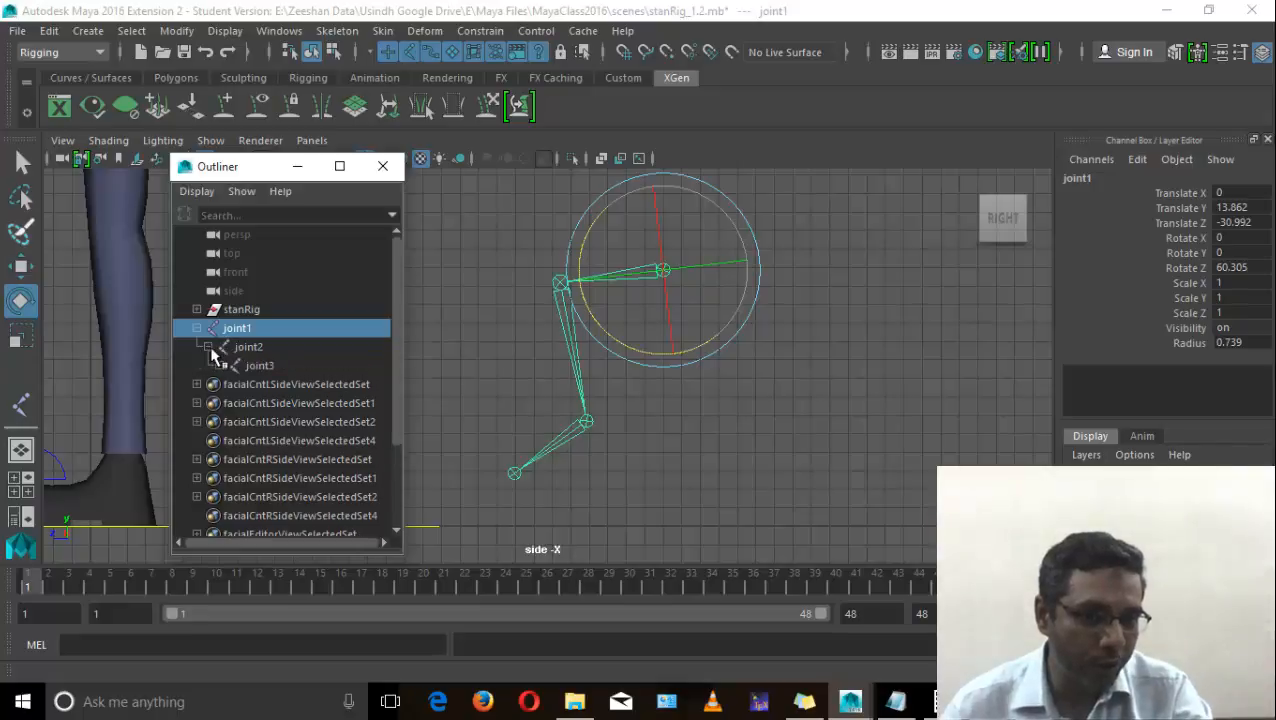
pyautogui.click(219, 365)
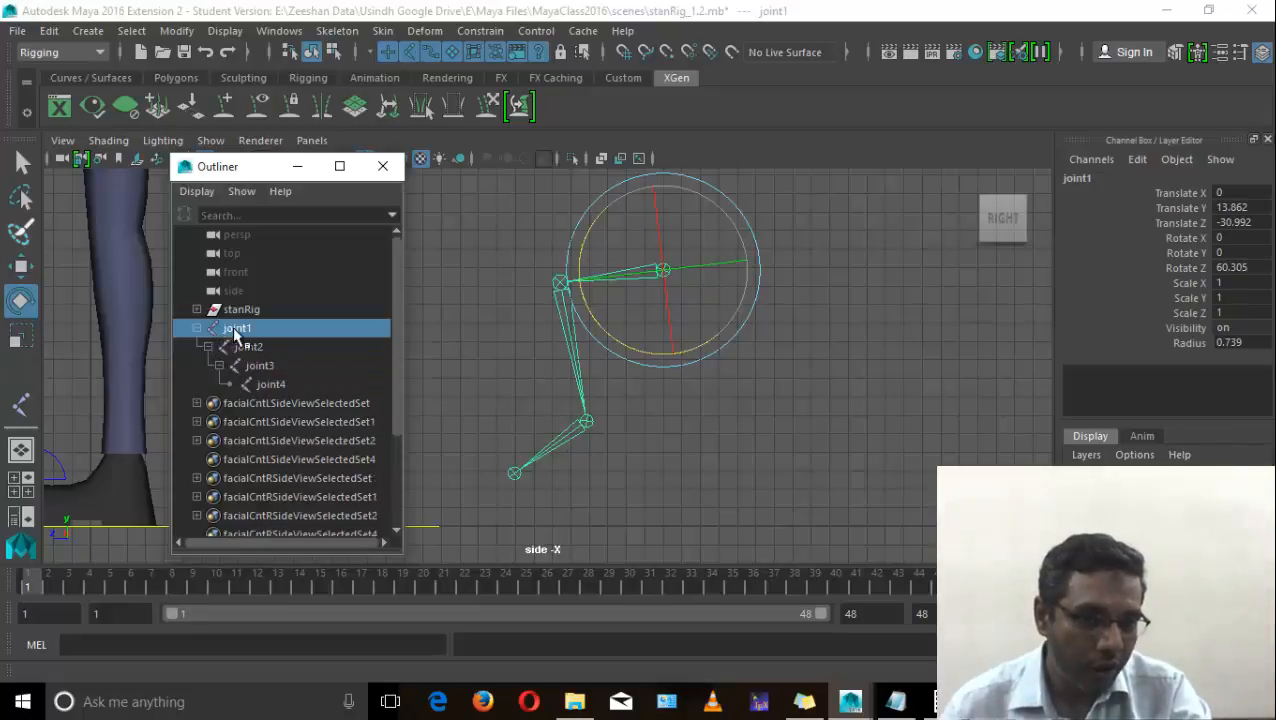
pyautogui.moveTo(235, 336); pyautogui.dragTo(305, 388)
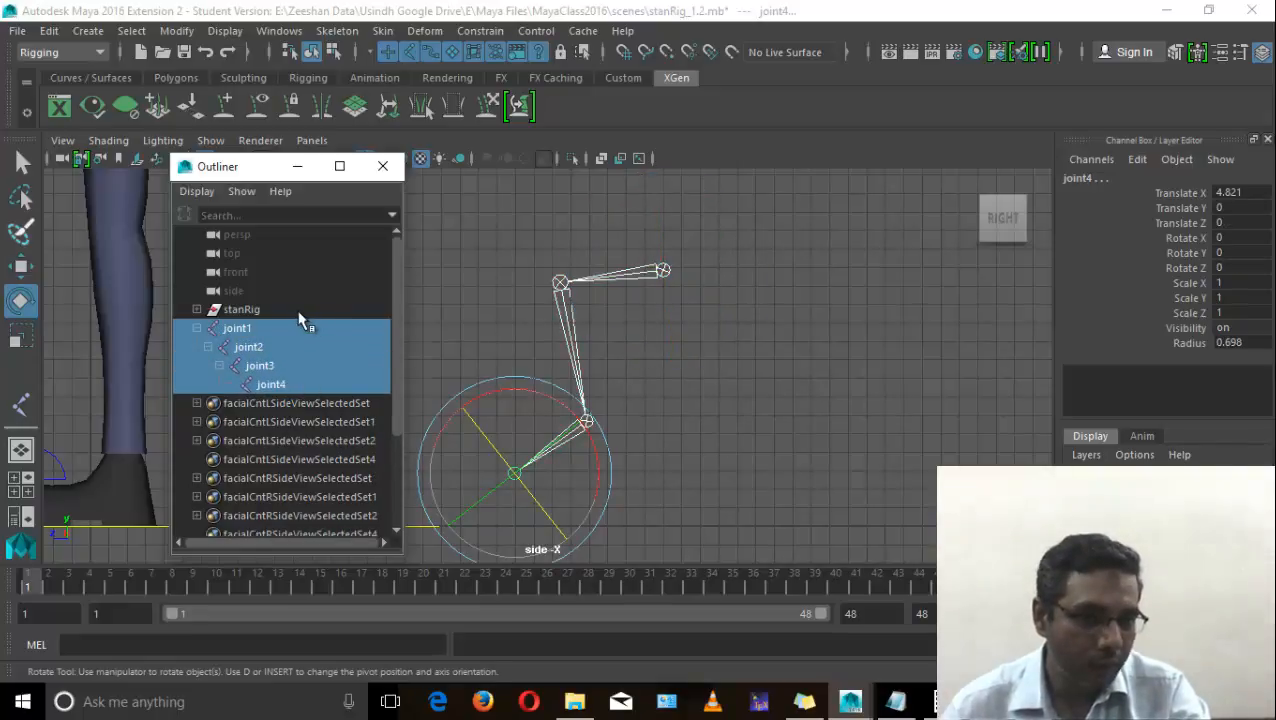
pyautogui.click(255, 329)
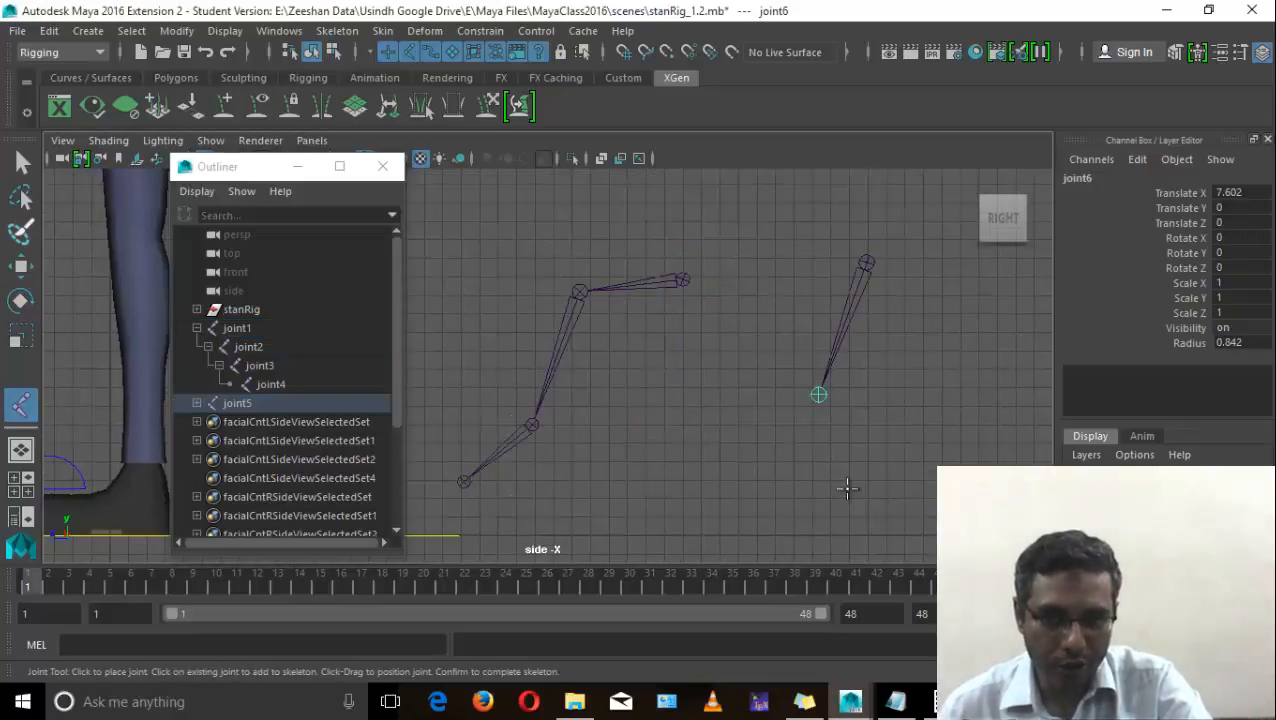
# Step: Finish a second four-joint leg chain beside the first by adding the ankle and toe joints below its knee
pyautogui.click(863, 525)
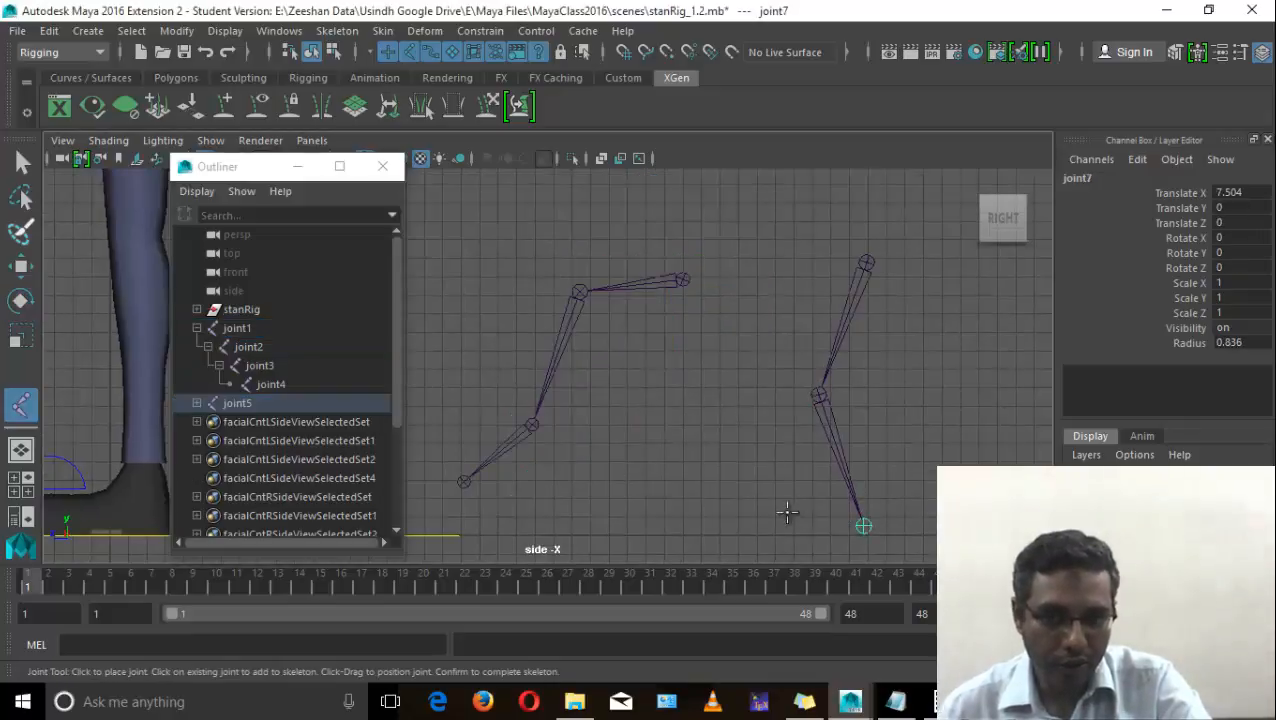
pyautogui.click(720, 530)
pyautogui.moveTo(720, 530); pyautogui.dragTo(727, 519)
pyautogui.press('Return')
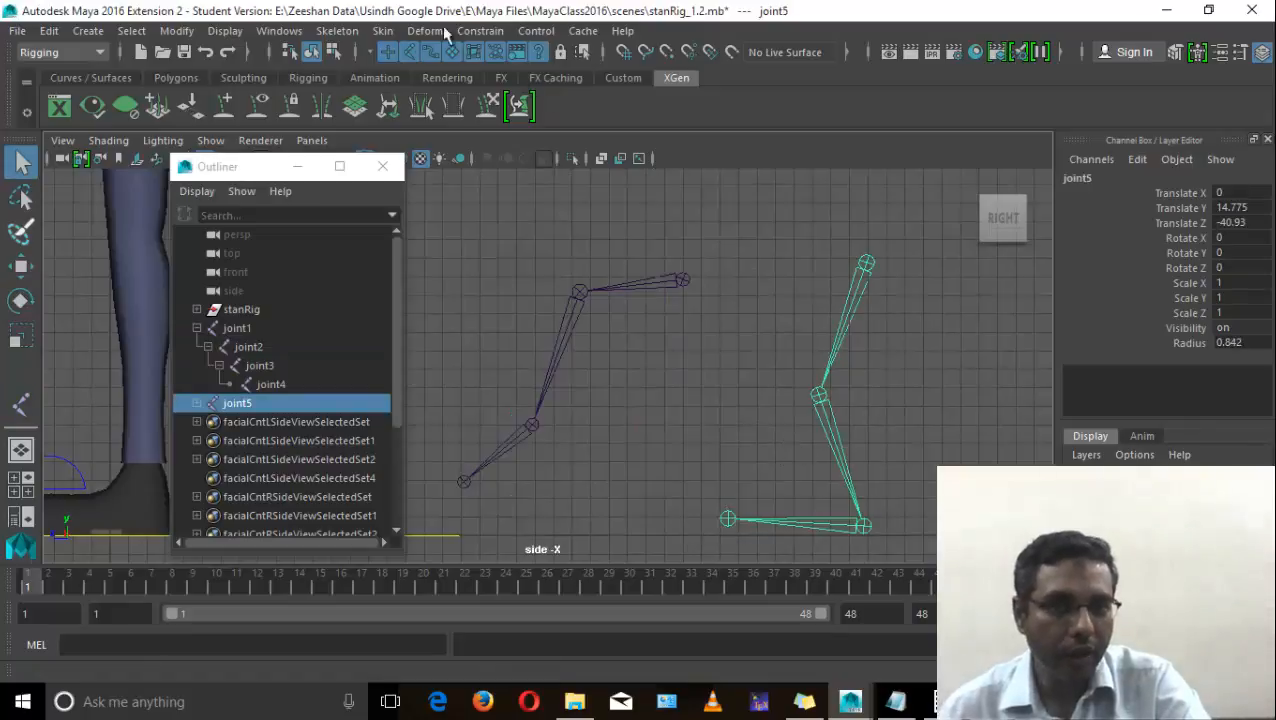
# Step: Create an IK handle on the second leg chain from its hip joint to its ankle joint
pyautogui.click(337, 30)
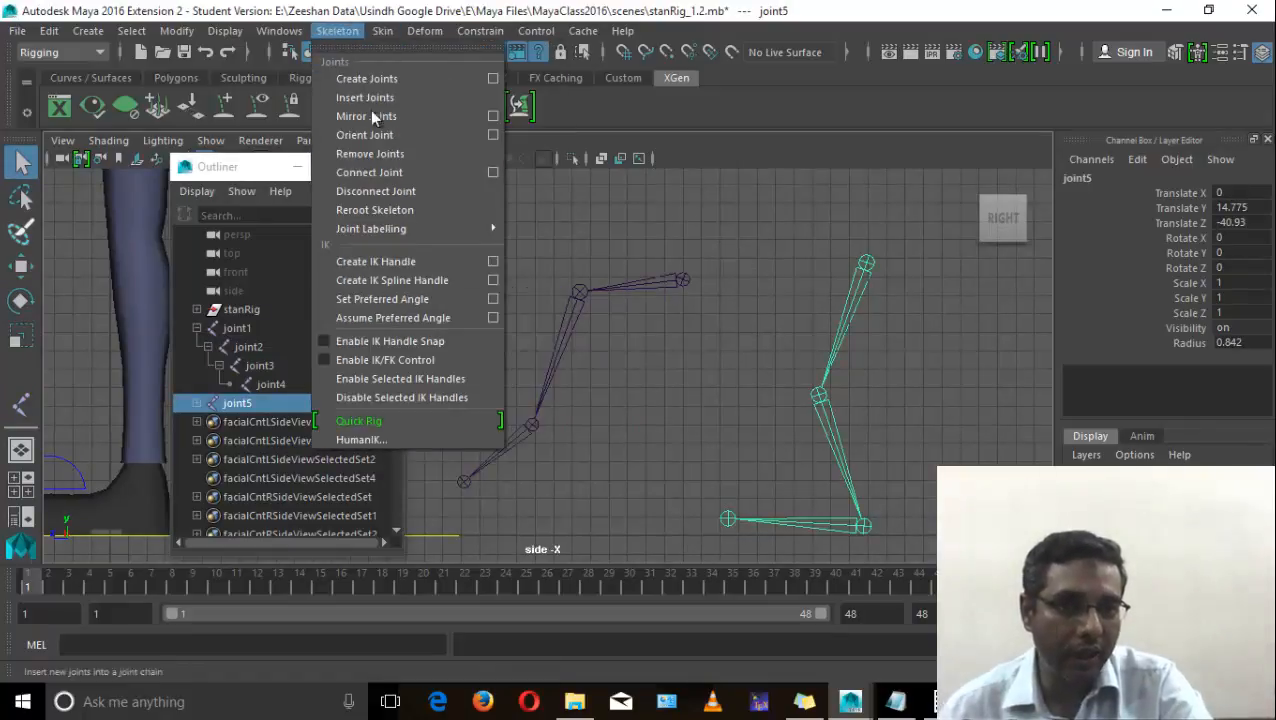
pyautogui.click(443, 264)
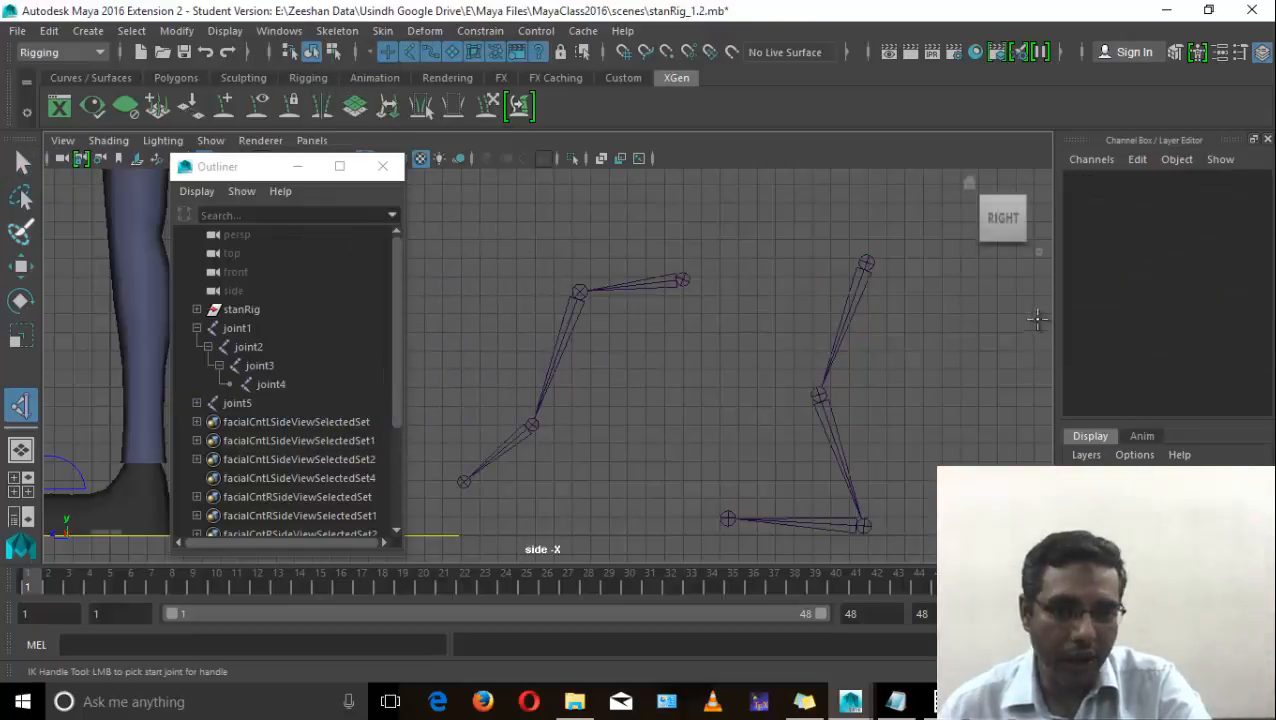
pyautogui.click(866, 263)
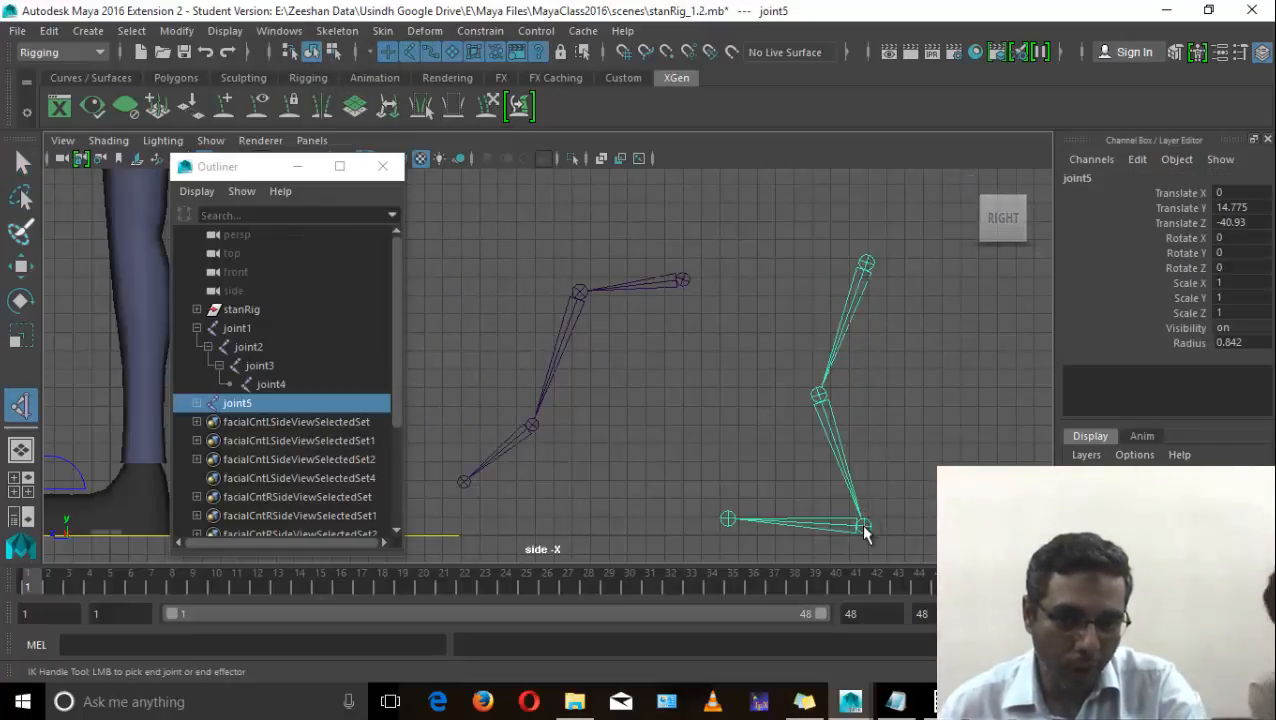
pyautogui.click(864, 524)
pyautogui.click(337, 31)
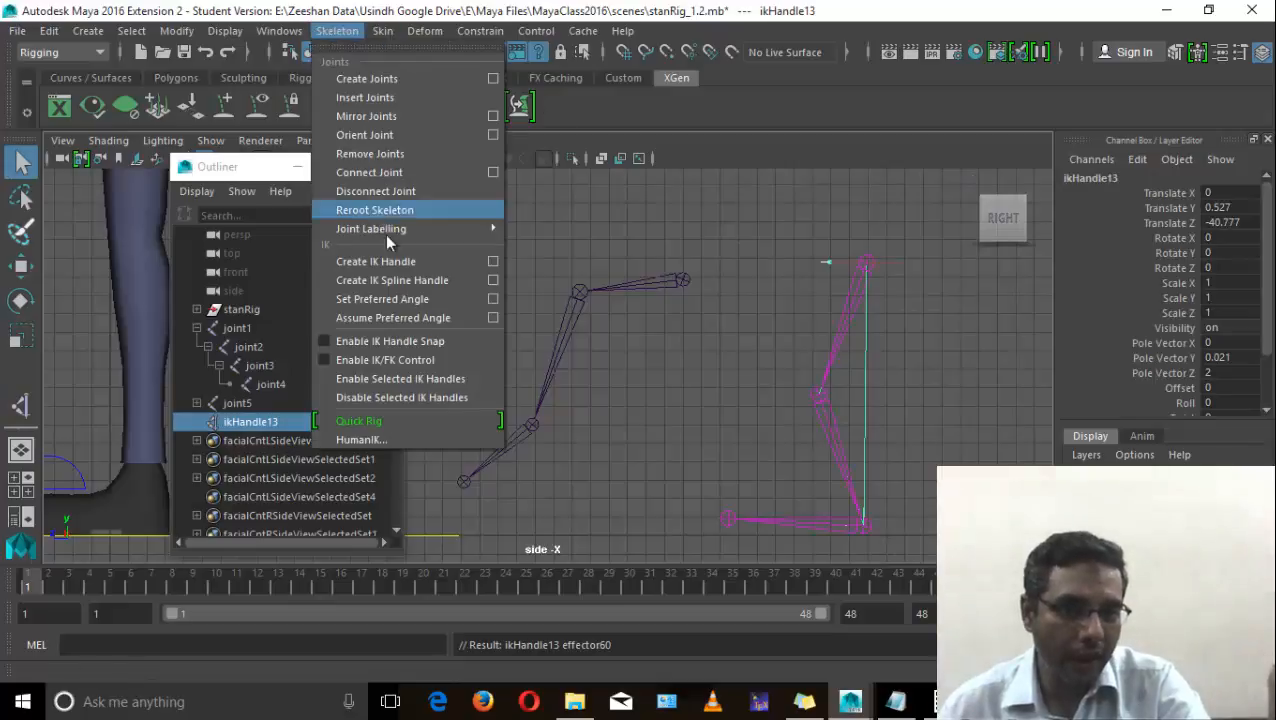
pyautogui.click(418, 261)
pyautogui.click(862, 524)
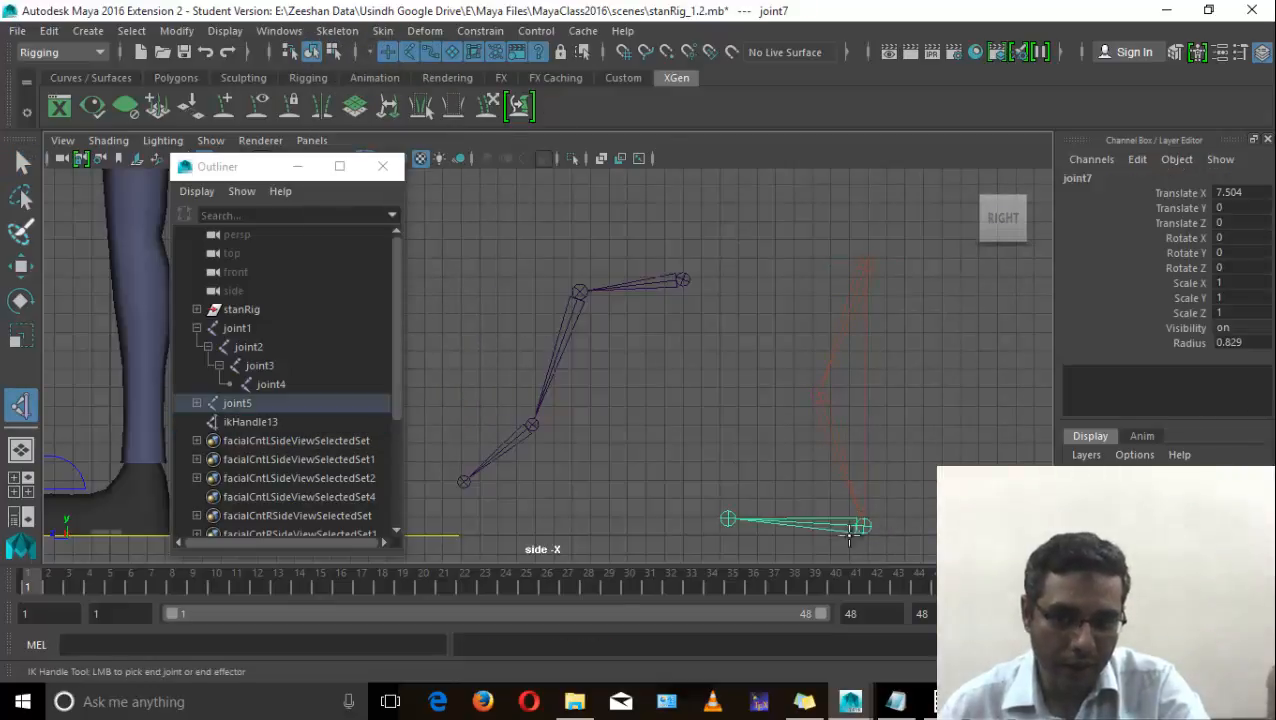
pyautogui.press('q')
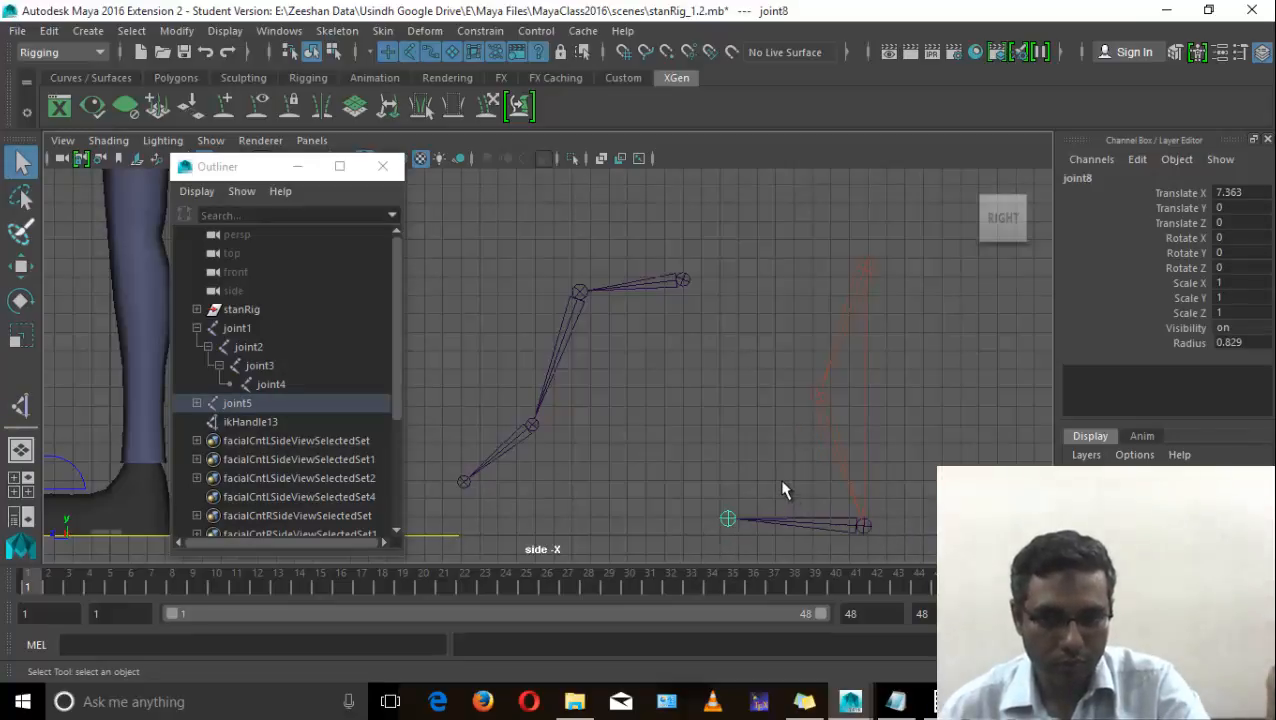
pyautogui.click(755, 465)
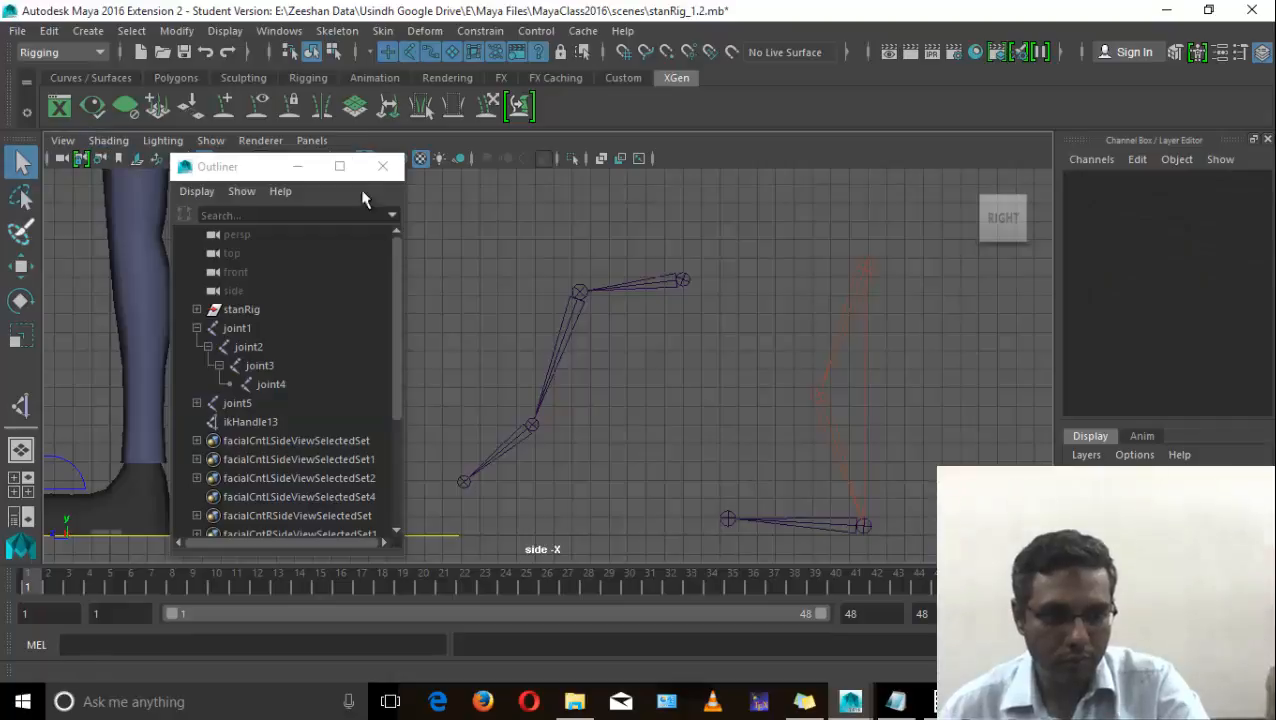
# Step: Select the second chain's IK handle and move it around to bend the leg, ending at about 5.478 in Y and -51.891 in Z
pyautogui.keyDown('alt'); pyautogui.moveTo(707, 371); pyautogui.dragTo(646, 359, button='middle'); pyautogui.keyUp('alt')
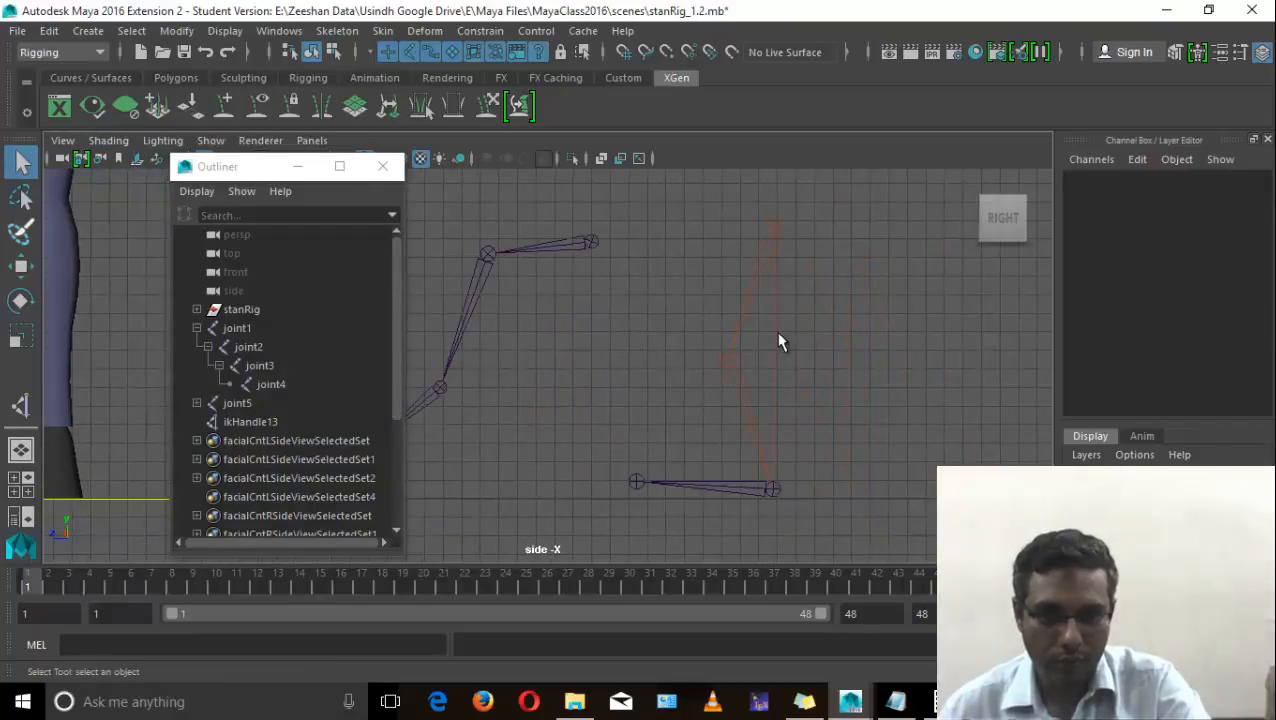
pyautogui.moveTo(822, 430); pyautogui.dragTo(787, 510)
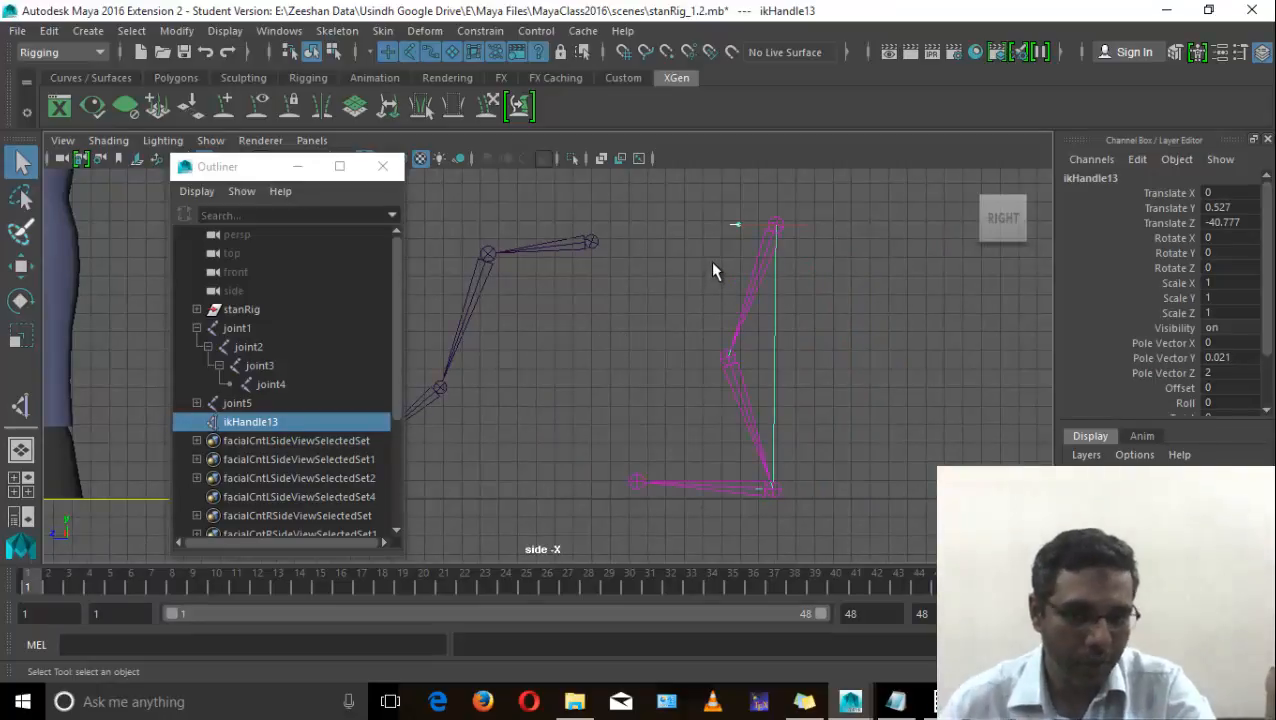
pyautogui.click(338, 30)
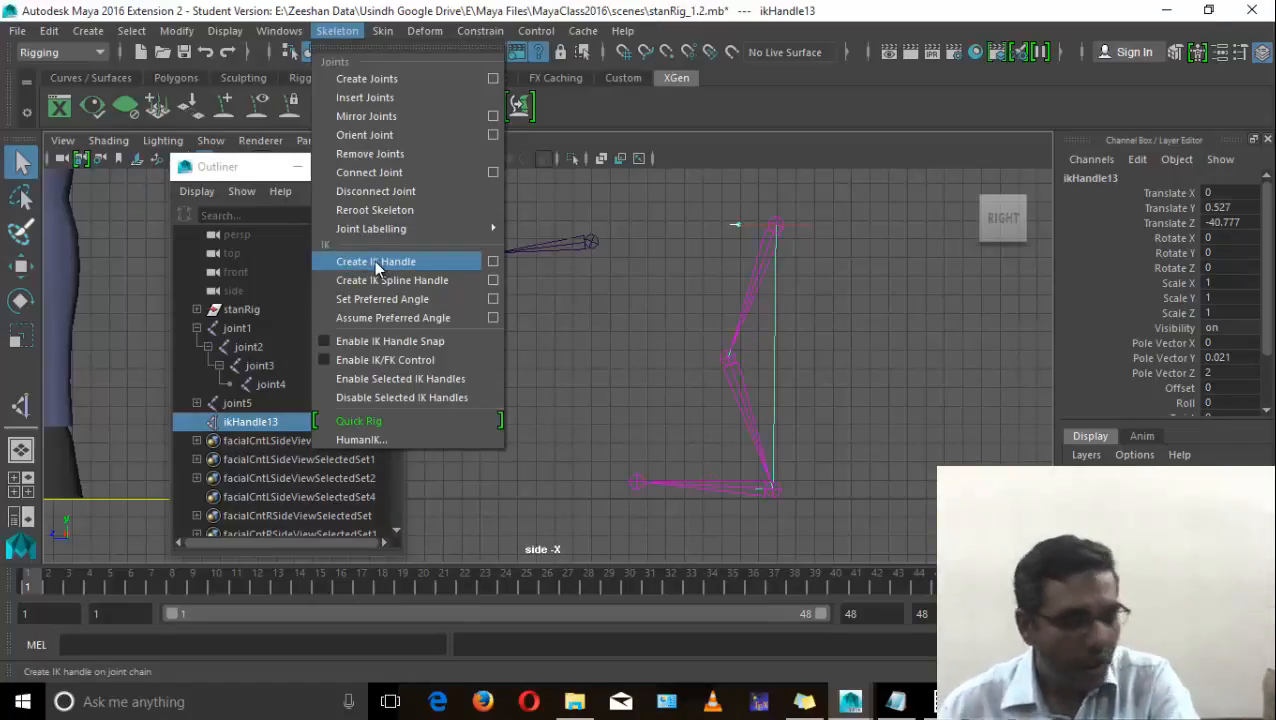
pyautogui.click(745, 518)
pyautogui.click(766, 491)
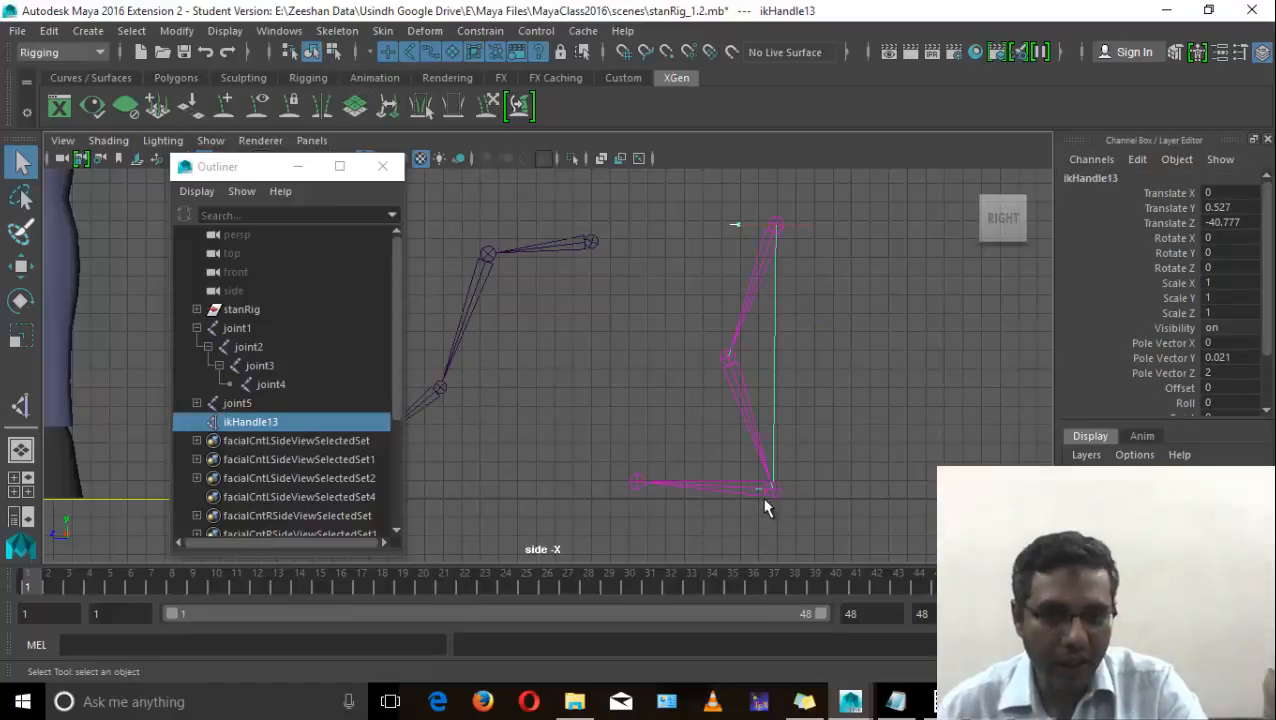
pyautogui.press('w')
pyautogui.moveTo(771, 489); pyautogui.dragTo(746, 478)
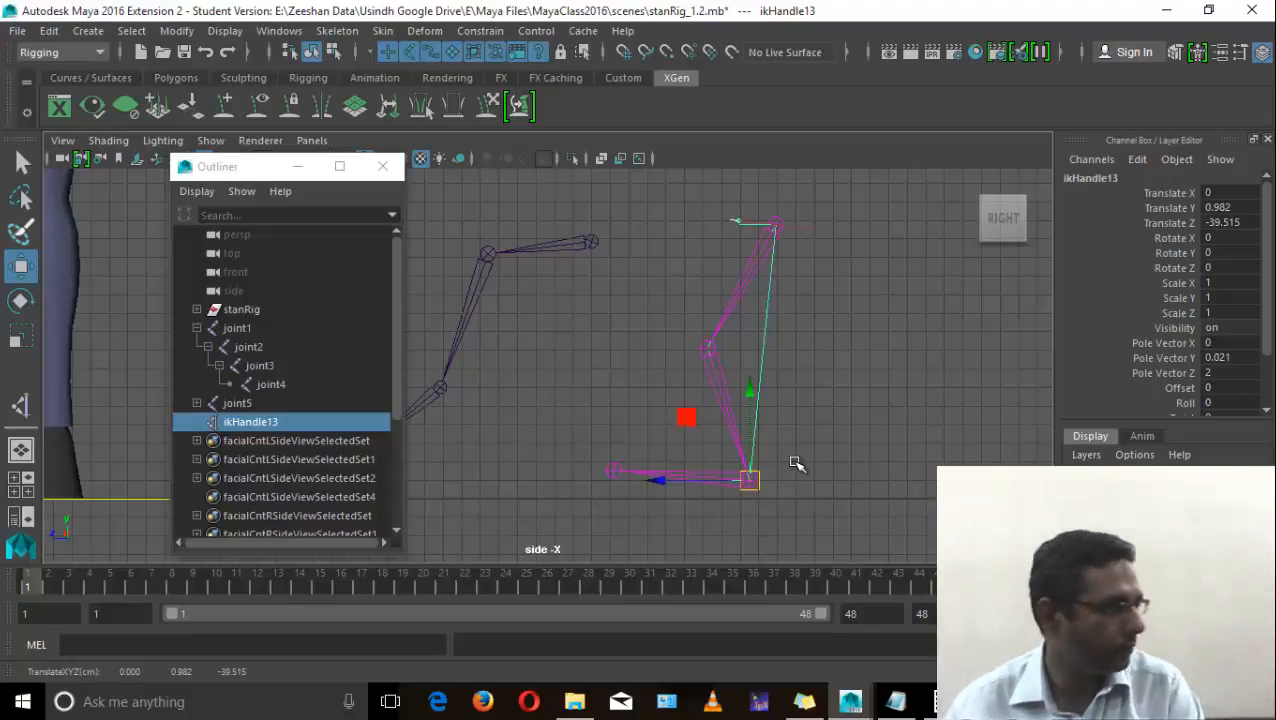
pyautogui.moveTo(749, 478); pyautogui.dragTo(924, 423)
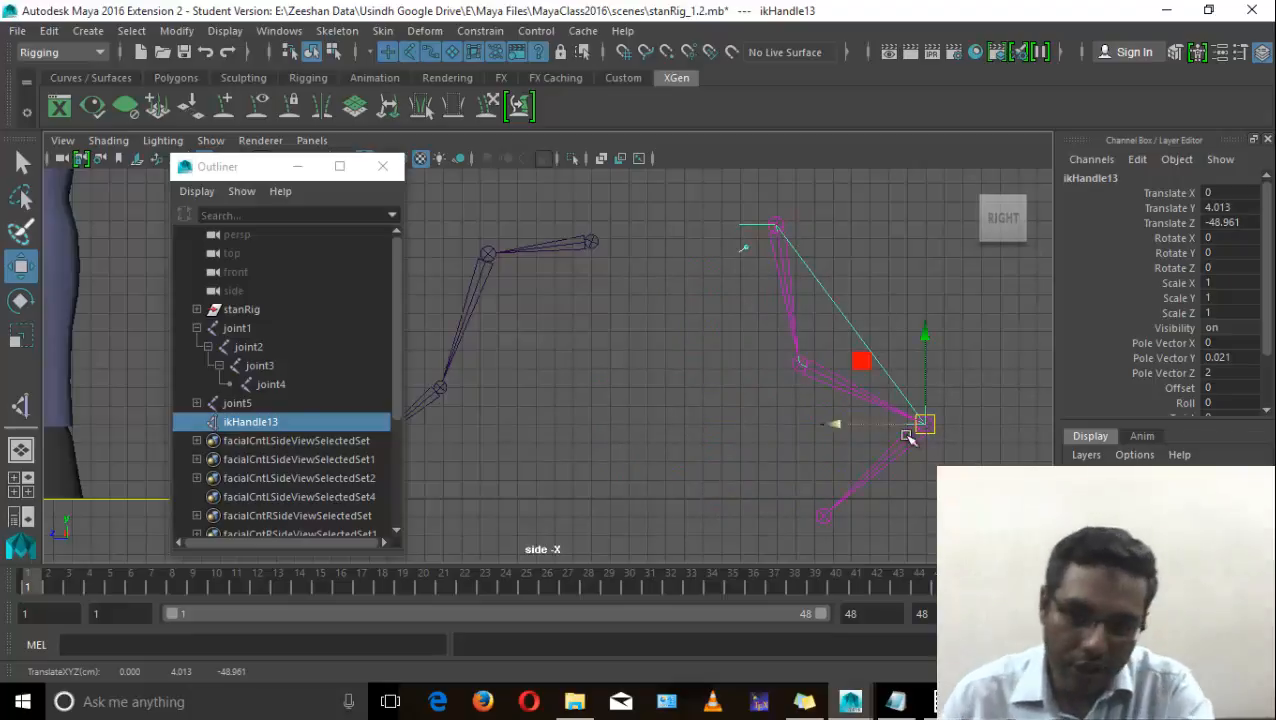
pyautogui.moveTo(918, 430); pyautogui.dragTo(960, 404)
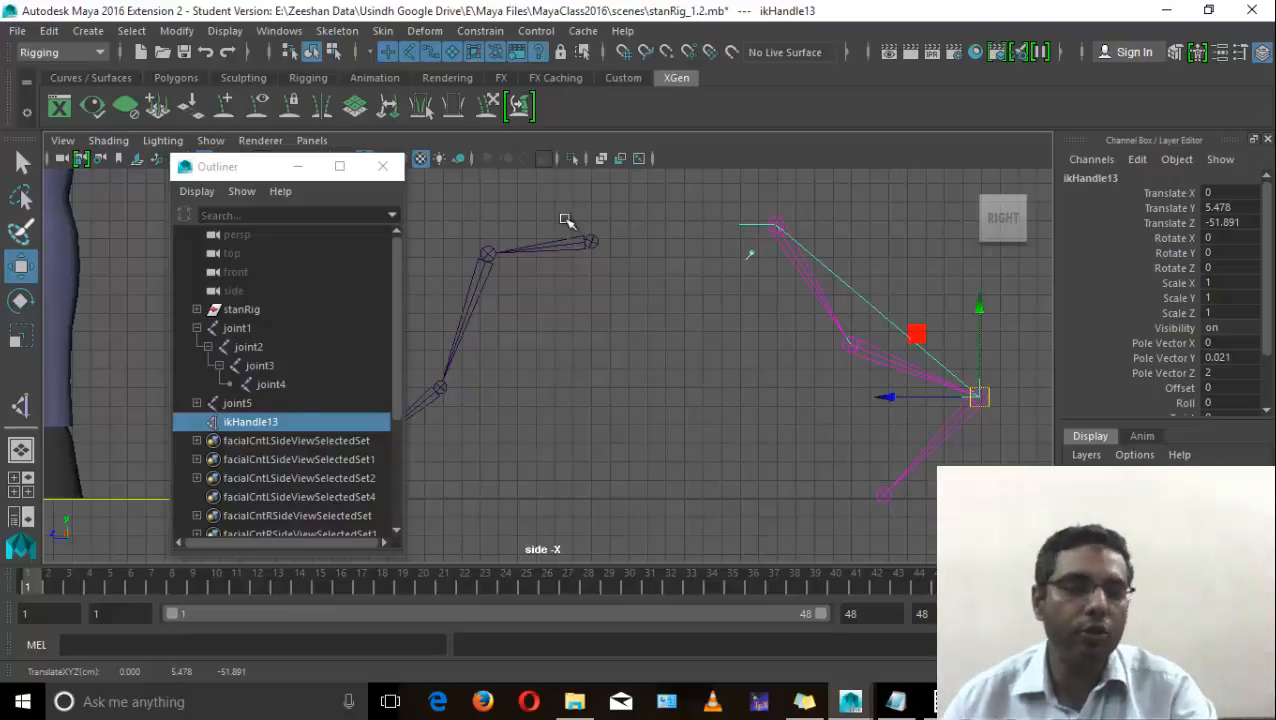
# Step: Rotate the first leg chain's hip joint to swing the leg down, and undo the last rotation
pyautogui.moveTo(564, 217); pyautogui.dragTo(628, 316)
pyautogui.press('e')
pyautogui.click(572, 386)
pyautogui.moveTo(584, 396); pyautogui.dragTo(475, 393)
pyautogui.hotkey('ctrl', 'z')
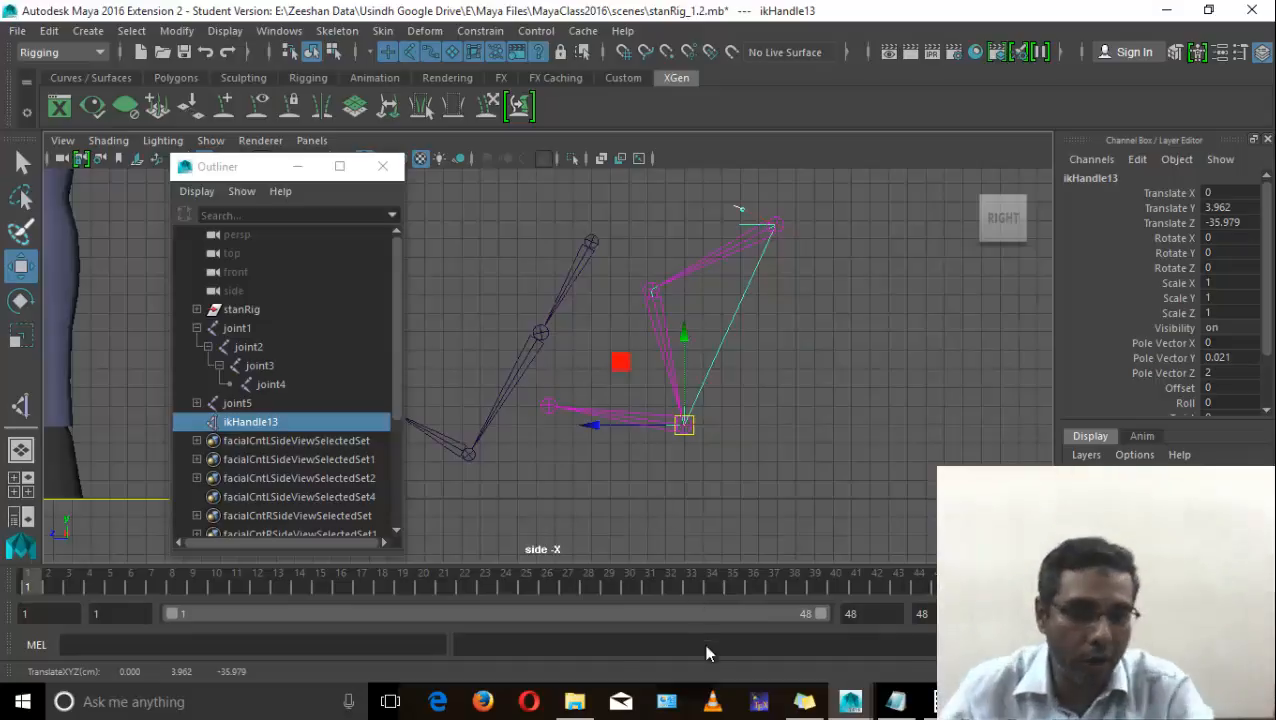
# Step: Switch from the side view to the perspective view and frame the stanRig character from the front
pyautogui.keyDown('alt'); pyautogui.moveTo(672, 285); pyautogui.dragTo(968, 329, button='middle'); pyautogui.keyUp('alt')
pyautogui.keyDown('alt'); pyautogui.moveTo(968, 329); pyautogui.dragTo(624, 376, button='right'); pyautogui.keyUp('alt')
pyautogui.keyDown('alt'); pyautogui.moveTo(624, 376); pyautogui.dragTo(637, 388, button='middle'); pyautogui.keyUp('alt')
pyautogui.press('space')
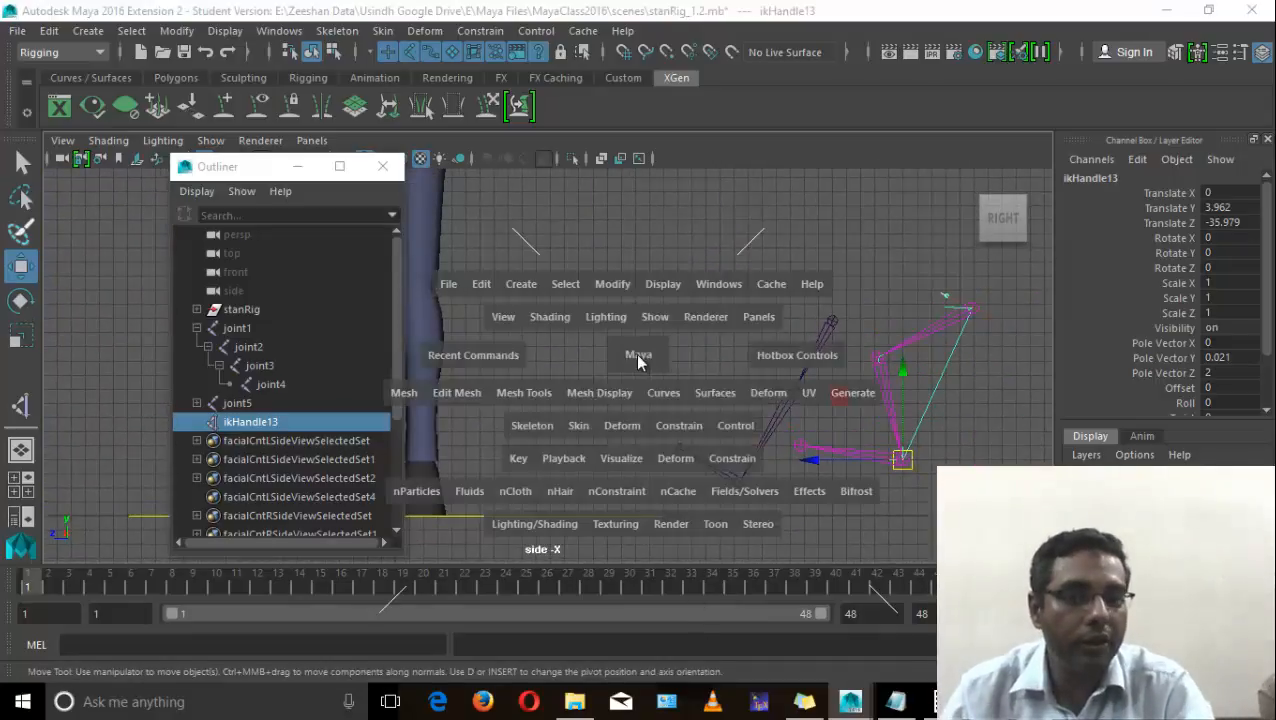
pyautogui.moveTo(639, 357); pyautogui.dragTo(644, 324)
pyautogui.keyDown('alt'); pyautogui.moveTo(644, 330); pyautogui.dragTo(550, 384, button='right'); pyautogui.keyUp('alt')
pyautogui.keyDown('alt'); pyautogui.moveTo(550, 384); pyautogui.dragTo(607, 436, button='middle'); pyautogui.keyUp('alt')
pyautogui.keyDown('alt'); pyautogui.moveTo(607, 436); pyautogui.dragTo(590, 354); pyautogui.keyUp('alt')
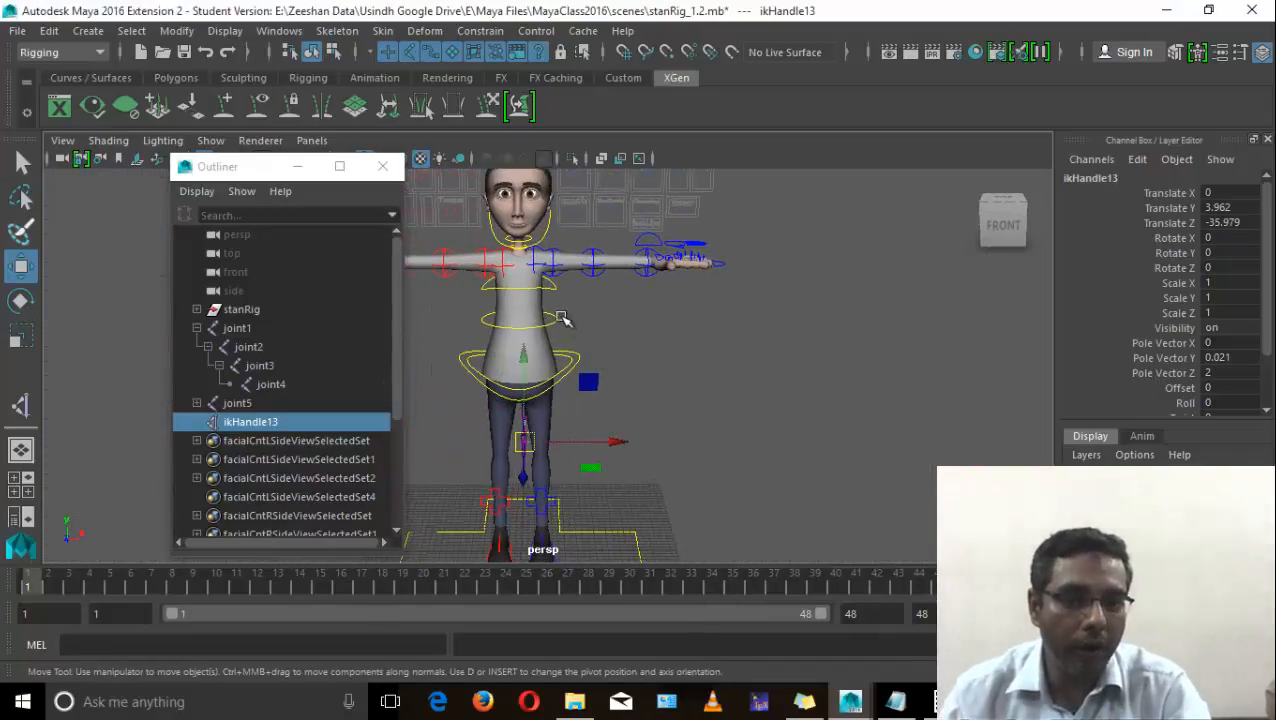
# Step: Try moving the character's chest control spine_IK_02_ctl to bend the torso, and undo the moves
pyautogui.click(549, 287)
pyautogui.keyDown('alt'); pyautogui.moveTo(549, 287); pyautogui.dragTo(690, 330, button='middle'); pyautogui.keyUp('alt')
pyautogui.moveTo(676, 318); pyautogui.dragTo(676, 277)
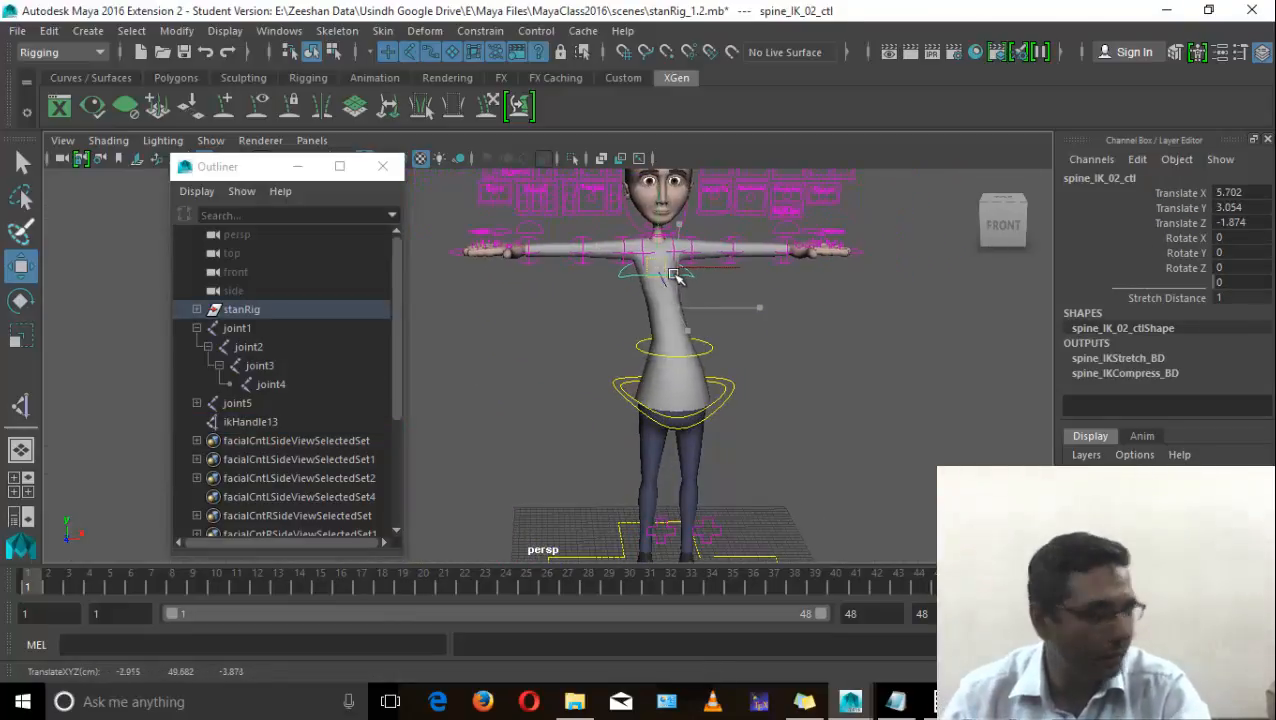
pyautogui.hotkey('ctrl', 'z')
pyautogui.hotkey('ctrl', 'z')
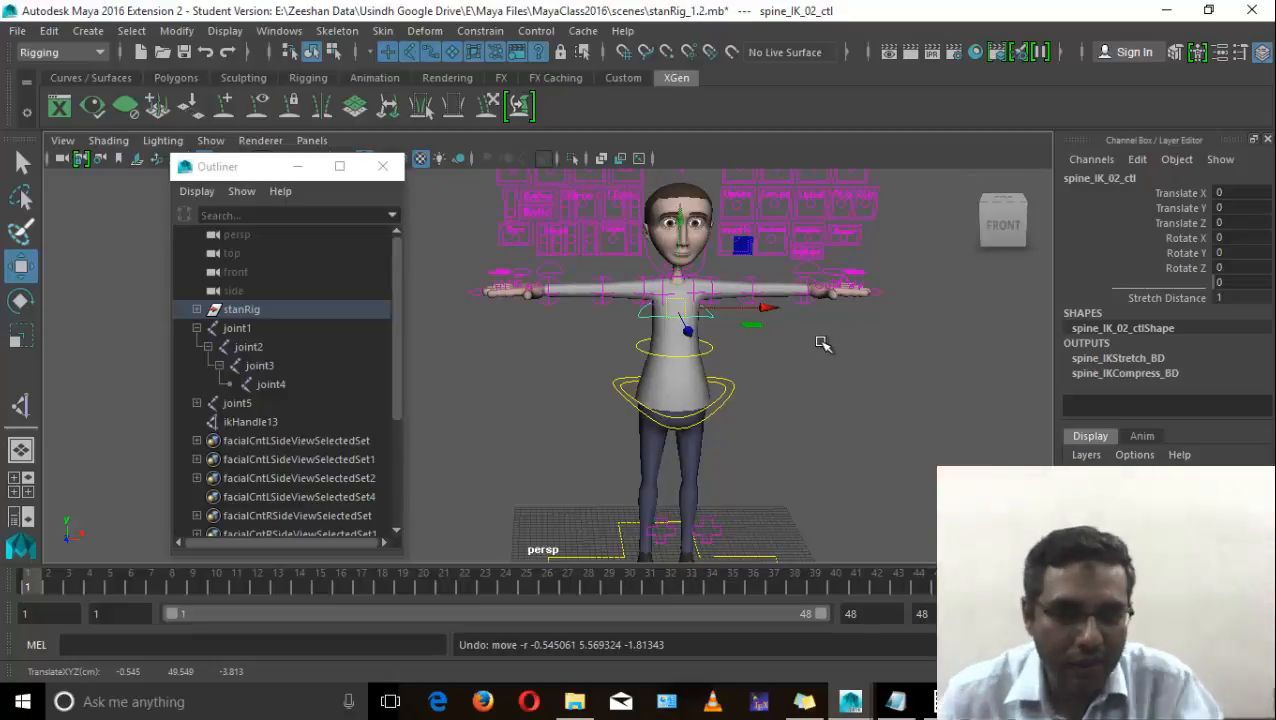
# Step: Try moving the current time to frame 39, and undo the time change
pyautogui.moveTo(882, 585); pyautogui.dragTo(815, 585)
pyautogui.keyDown('alt'); pyautogui.moveTo(820, 450); pyautogui.dragTo(792, 418, button='middle'); pyautogui.keyUp('alt')
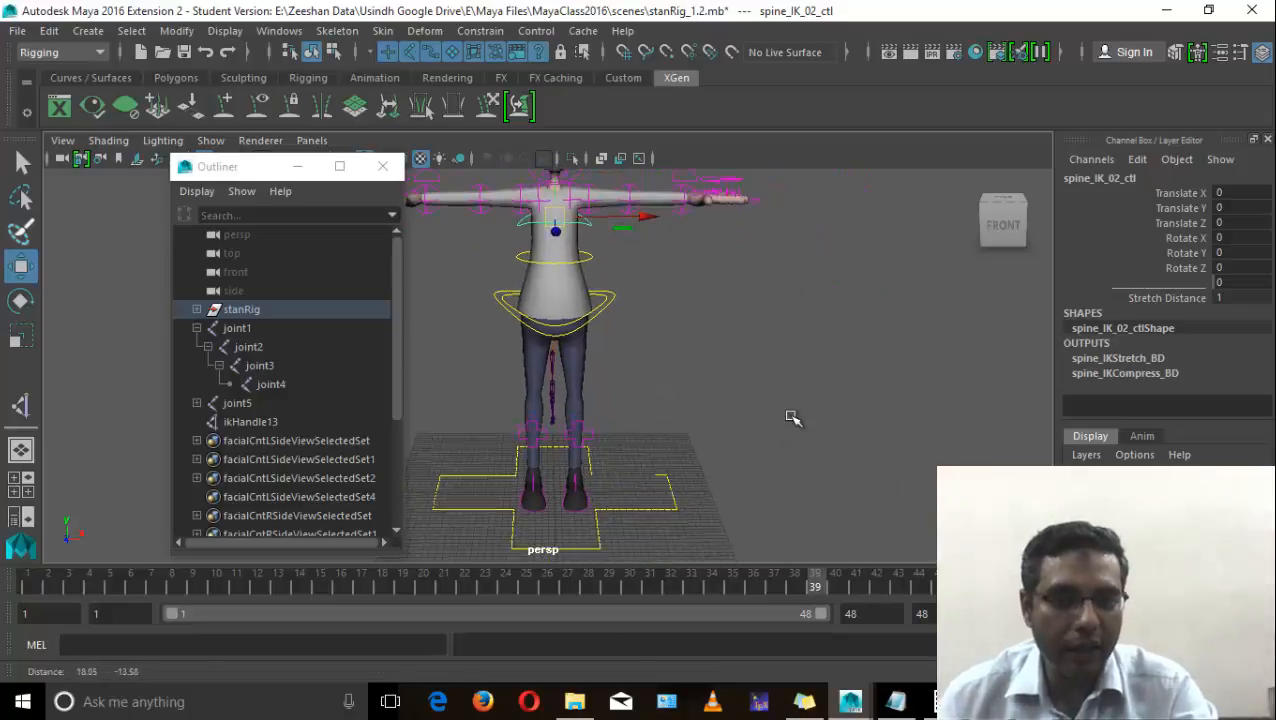
pyautogui.scroll(-3, 806, 408)
pyautogui.hotkey('ctrl', 'z')
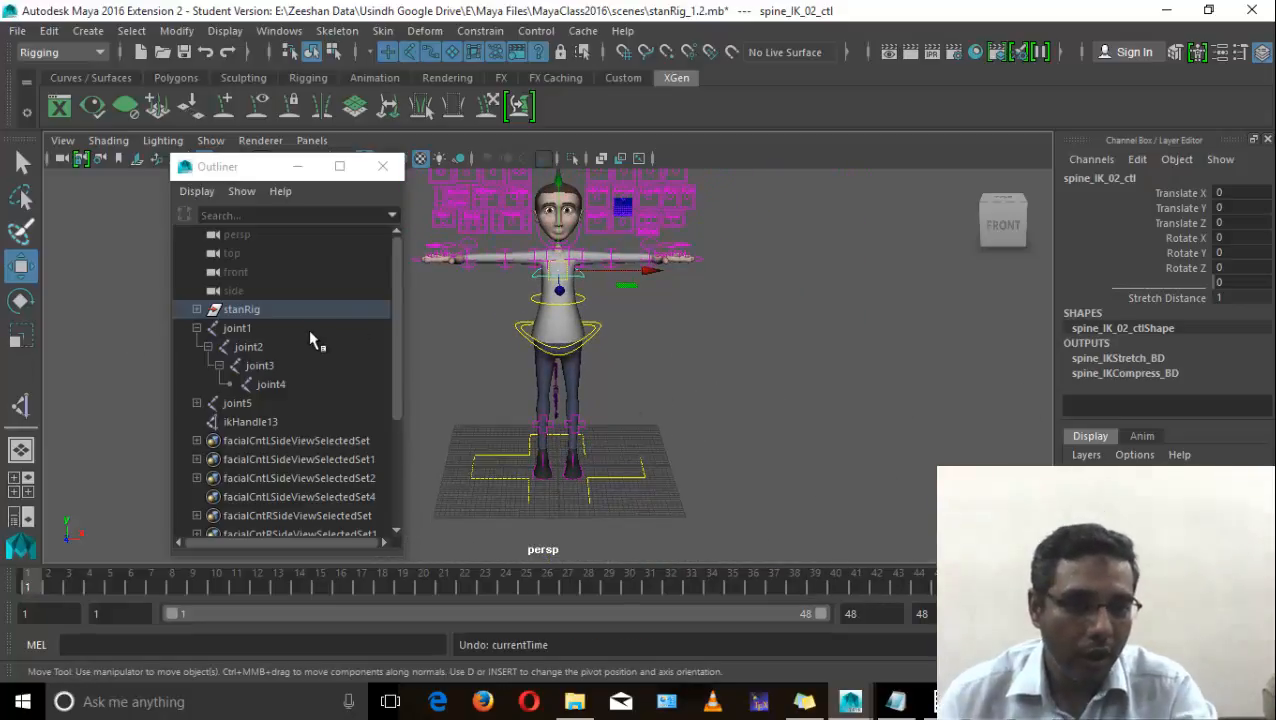
# Step: Delete both practice leg chains, joint1 through joint4 and joint5, leaving the stanRig character in the scene
pyautogui.moveTo(308, 329); pyautogui.dragTo(307, 400)
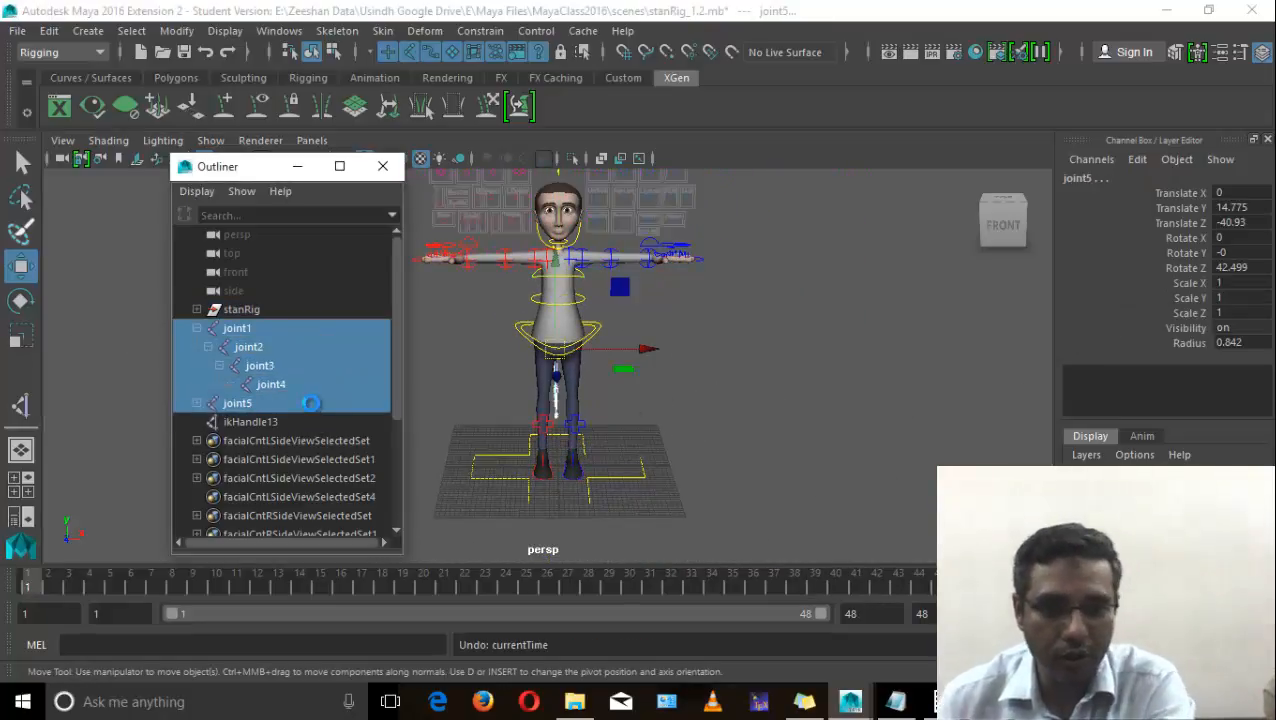
pyautogui.press('Delete')
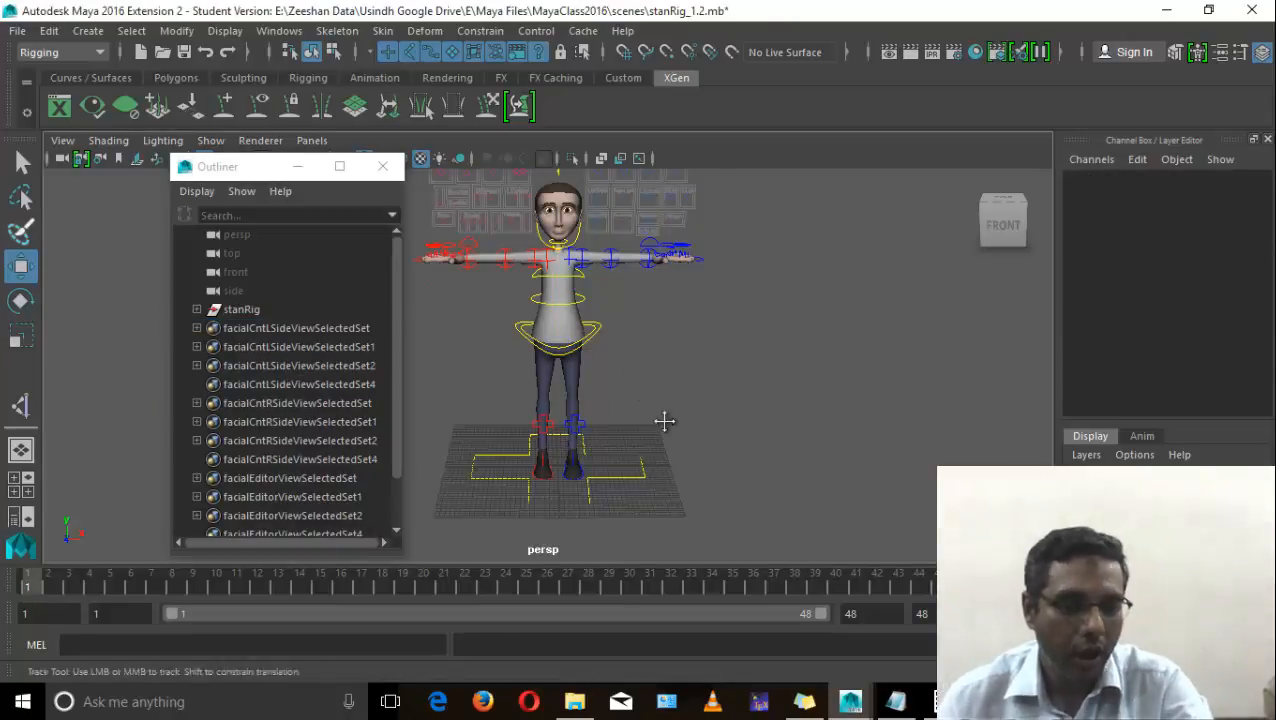
# Step: Try moving the left foot control l_leg_IK_ctl to about Translate Y 5.5 and Z 12.6 to bend the knee
pyautogui.keyDown('alt'); pyautogui.moveTo(663, 421); pyautogui.dragTo(730, 473, button='middle'); pyautogui.keyUp('alt')
pyautogui.keyDown('alt'); pyautogui.moveTo(627, 421); pyautogui.dragTo(766, 444, button='right'); pyautogui.keyUp('alt')
pyautogui.keyDown('alt'); pyautogui.moveTo(766, 444); pyautogui.dragTo(740, 450); pyautogui.keyUp('alt')
pyautogui.keyDown('alt'); pyautogui.moveTo(740, 465); pyautogui.dragTo(721, 347, button='middle'); pyautogui.keyUp('alt')
pyautogui.keyDown('alt'); pyautogui.moveTo(722, 347); pyautogui.dragTo(649, 365); pyautogui.keyUp('alt')
pyautogui.click(649, 365)
pyautogui.keyDown('alt'); pyautogui.moveTo(742, 385); pyautogui.dragTo(724, 428); pyautogui.keyUp('alt')
pyautogui.keyDown('alt'); pyautogui.moveTo(686, 470); pyautogui.dragTo(746, 498, button='right'); pyautogui.keyUp('alt')
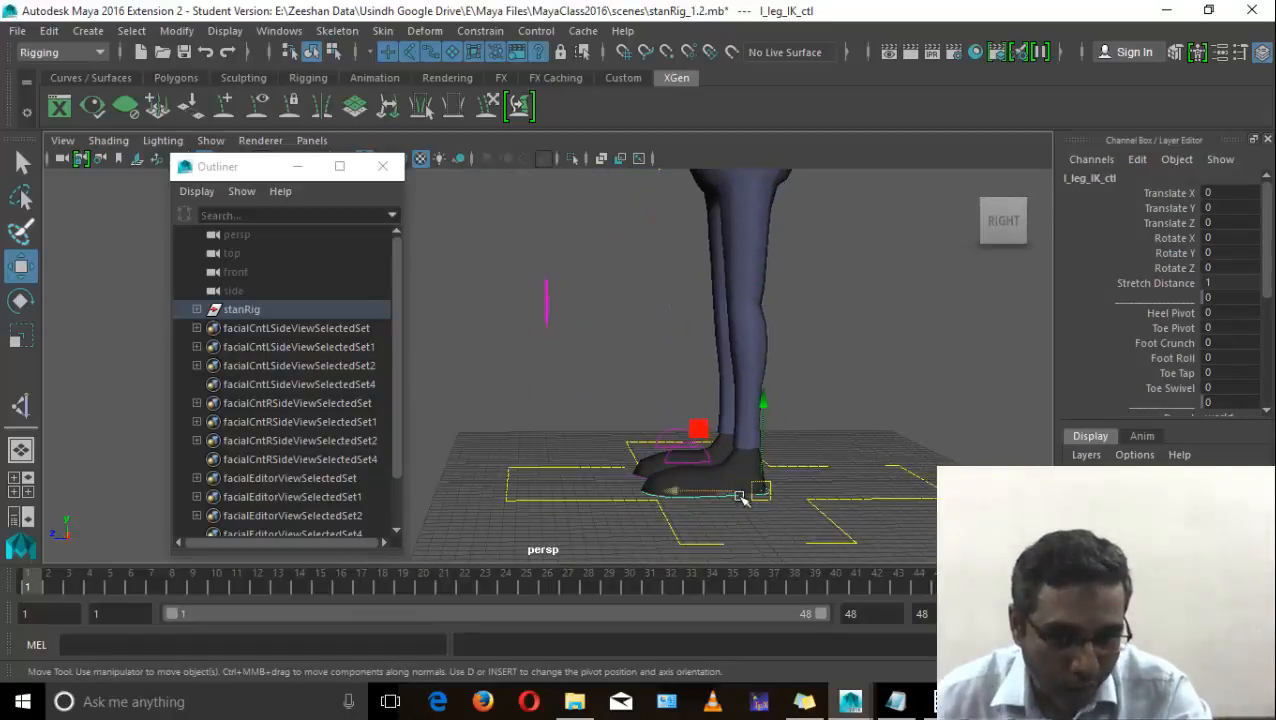
pyautogui.moveTo(758, 490); pyautogui.dragTo(625, 432)
pyautogui.keyDown('alt'); pyautogui.moveTo(568, 398); pyautogui.dragTo(606, 497, button='right'); pyautogui.keyUp('alt')
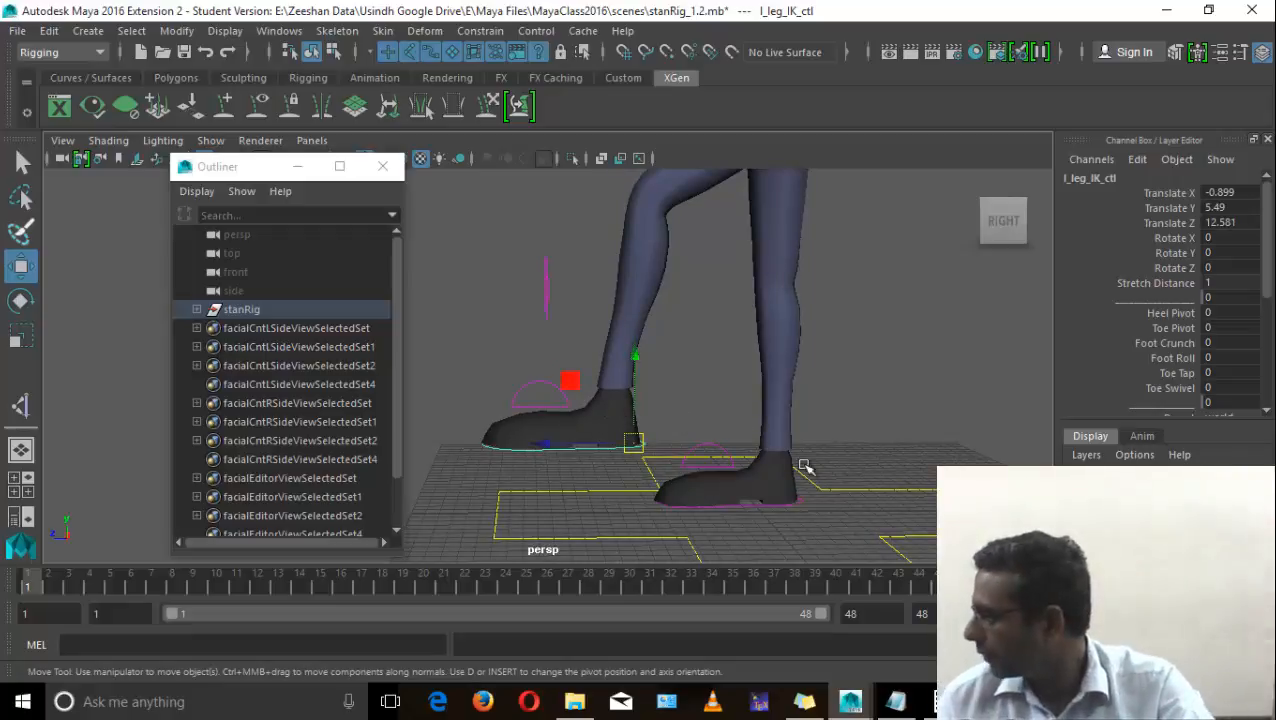
pyautogui.click(602, 295)
pyautogui.moveTo(623, 262); pyautogui.dragTo(663, 292)
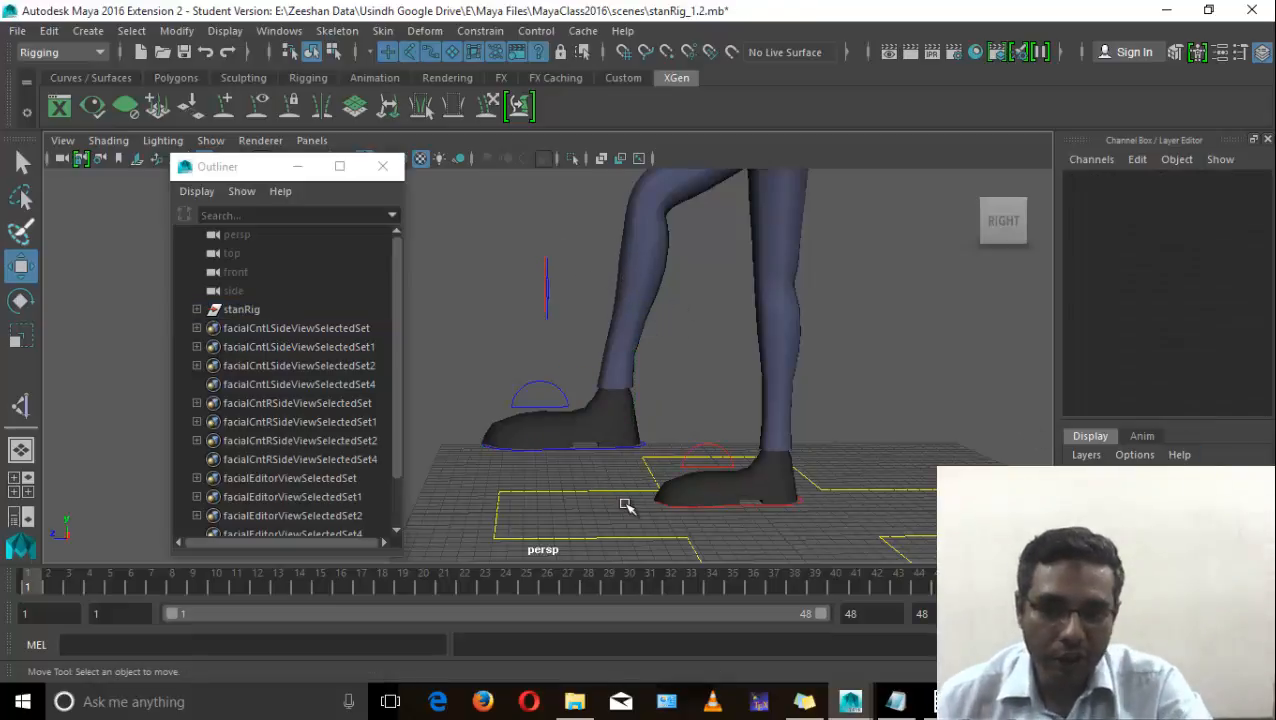
# Step: Try moving the left foot control farther forward to stretch the leg, and undo the moves
pyautogui.click(612, 455)
pyautogui.moveTo(629, 447); pyautogui.dragTo(477, 448)
pyautogui.scroll(-3, 664, 342)
pyautogui.hotkey('ctrl', 'z')
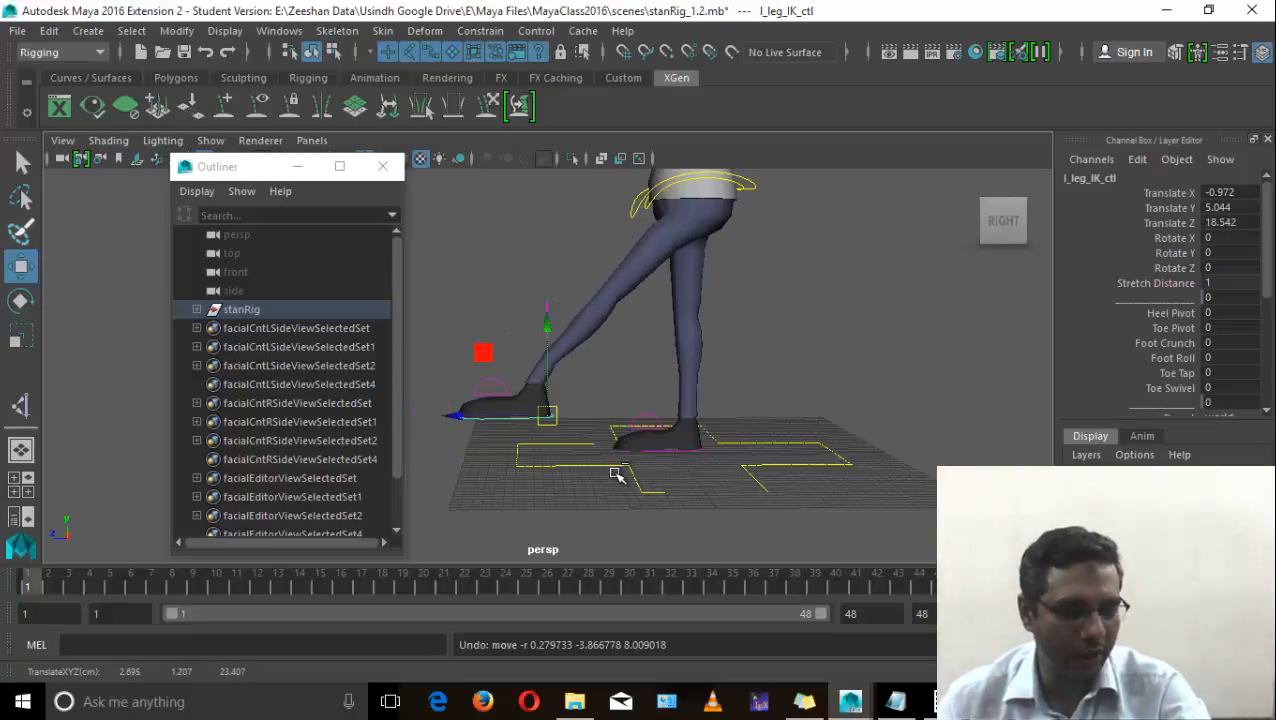
pyautogui.hotkey('ctrl', 'z')
# Step: Try raising the left foot behind the body to about Translate Y 31 and Z -27
pyautogui.keyDown('alt'); pyautogui.moveTo(645, 410); pyautogui.dragTo(664, 350, button='middle'); pyautogui.keyUp('alt')
pyautogui.moveTo(605, 355); pyautogui.dragTo(595, 386)
pyautogui.moveTo(816, 375); pyautogui.dragTo(729, 392)
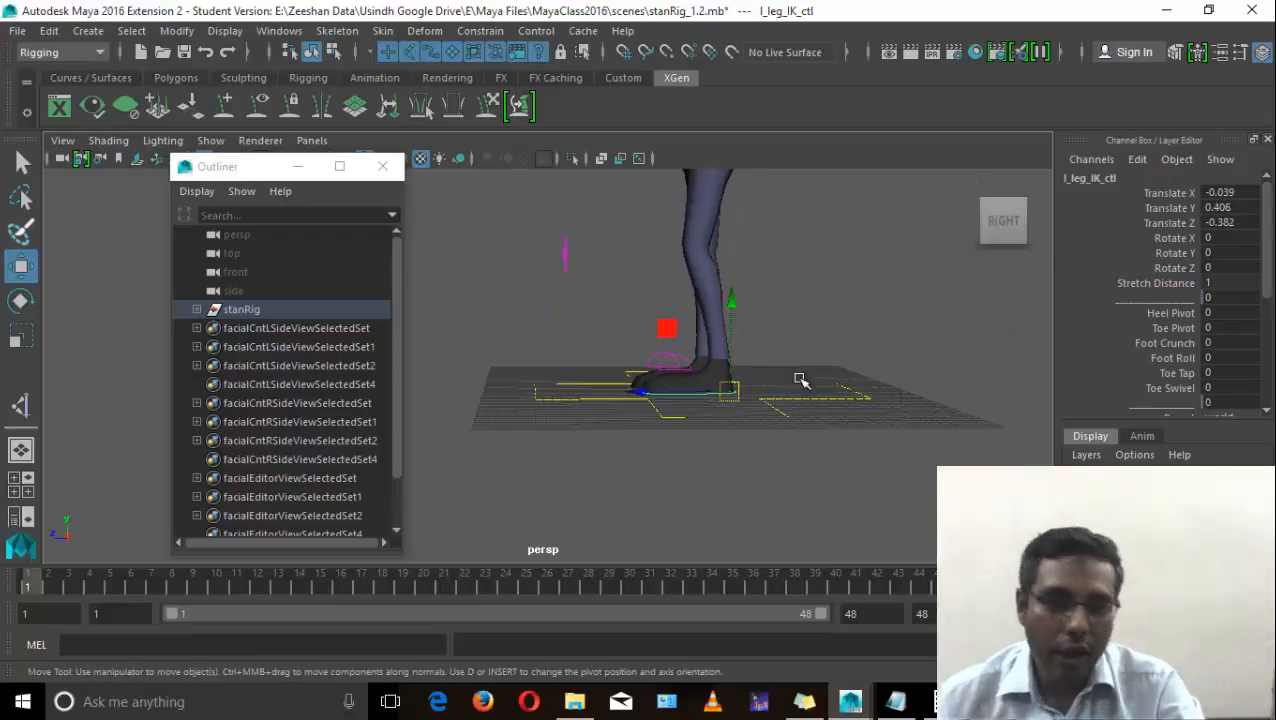
pyautogui.hotkey('ctrl', 'z')
pyautogui.press('space')
pyautogui.moveTo(931, 362)
pyautogui.mouseDown()
pyautogui.moveTo(909, 367)
pyautogui.moveTo(931, 364)
pyautogui.mouseUp()
pyautogui.press('a')
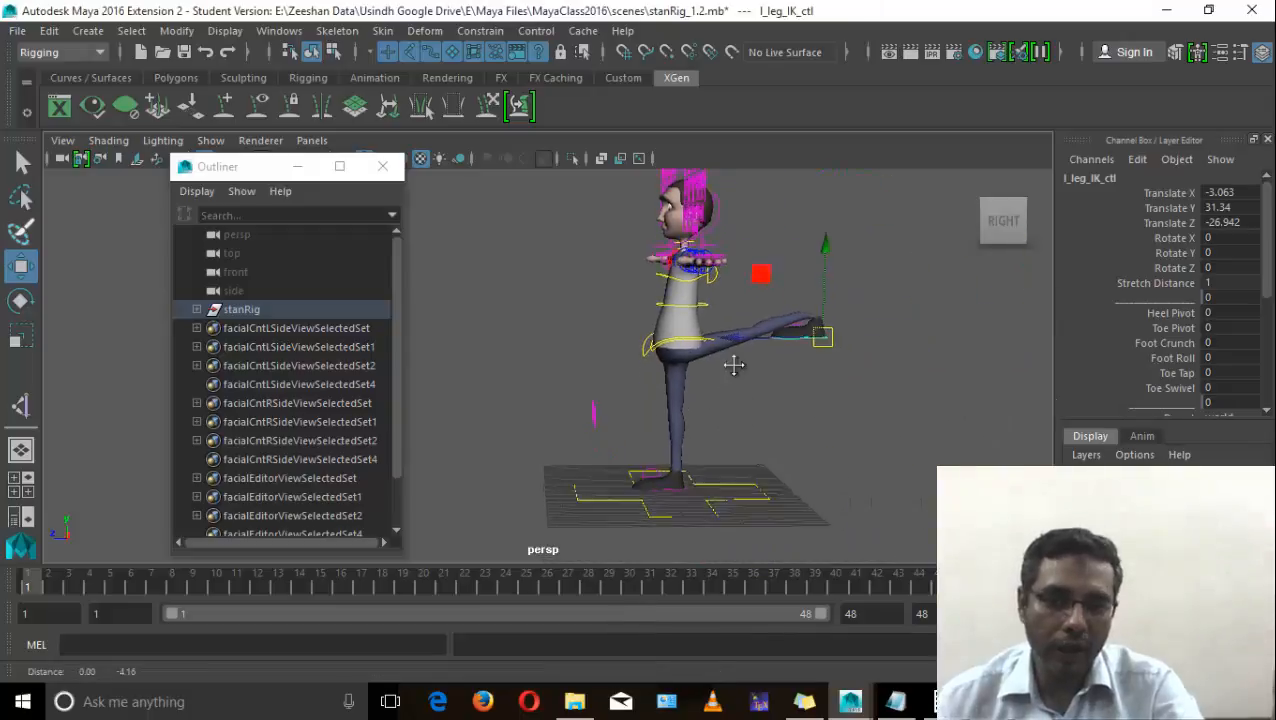
pyautogui.hotkey('ctrl', 'z')
# Step: Try raising the left foot to head height and moving it out sideways to about Translate X 14.6 and Y 58.4
pyautogui.keyDown('alt'); pyautogui.moveTo(869, 322); pyautogui.dragTo(627, 291, button='right'); pyautogui.keyUp('alt')
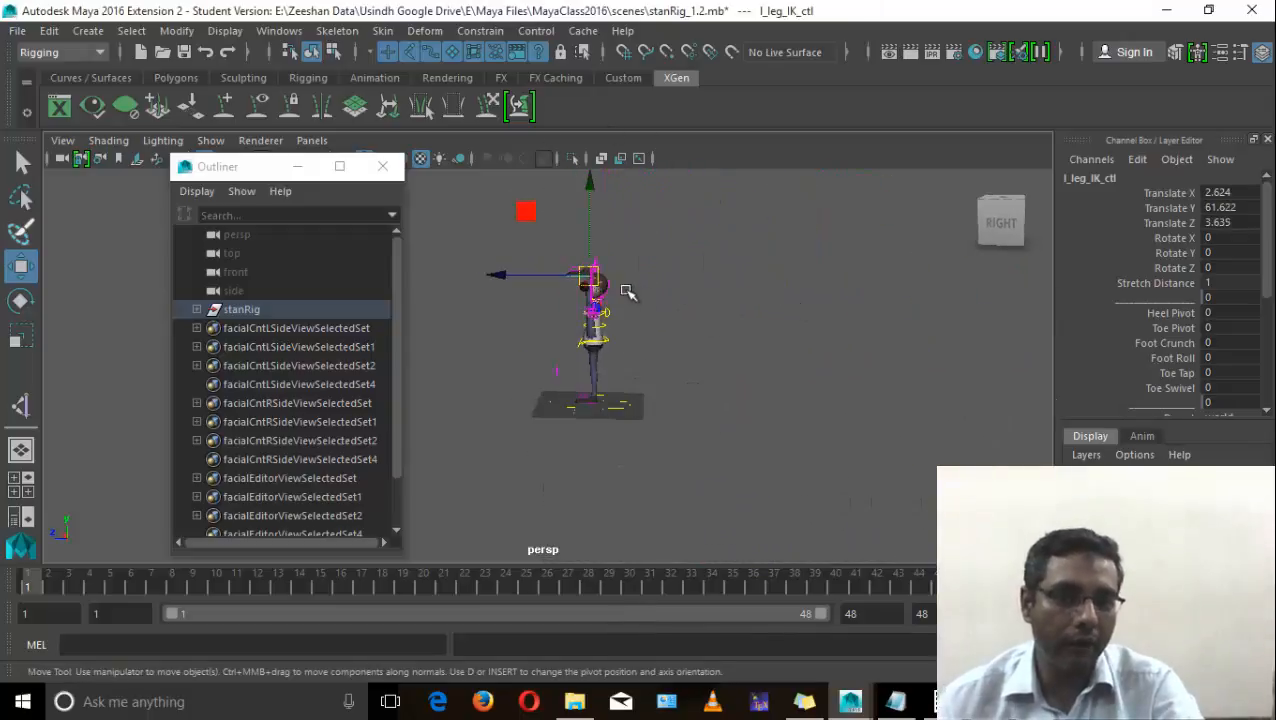
pyautogui.press('e')
pyautogui.keyDown('alt'); pyautogui.moveTo(622, 371); pyautogui.dragTo(769, 371, button='middle'); pyautogui.keyUp('alt')
pyautogui.keyDown('alt'); pyautogui.moveTo(769, 371); pyautogui.dragTo(697, 440); pyautogui.keyUp('alt')
pyautogui.press('w')
pyautogui.moveTo(584, 325); pyautogui.dragTo(636, 345)
# Step: Try rotating the raised left foot to about 167, 116 and 278 degrees in X, Y and Z
pyautogui.press('e')
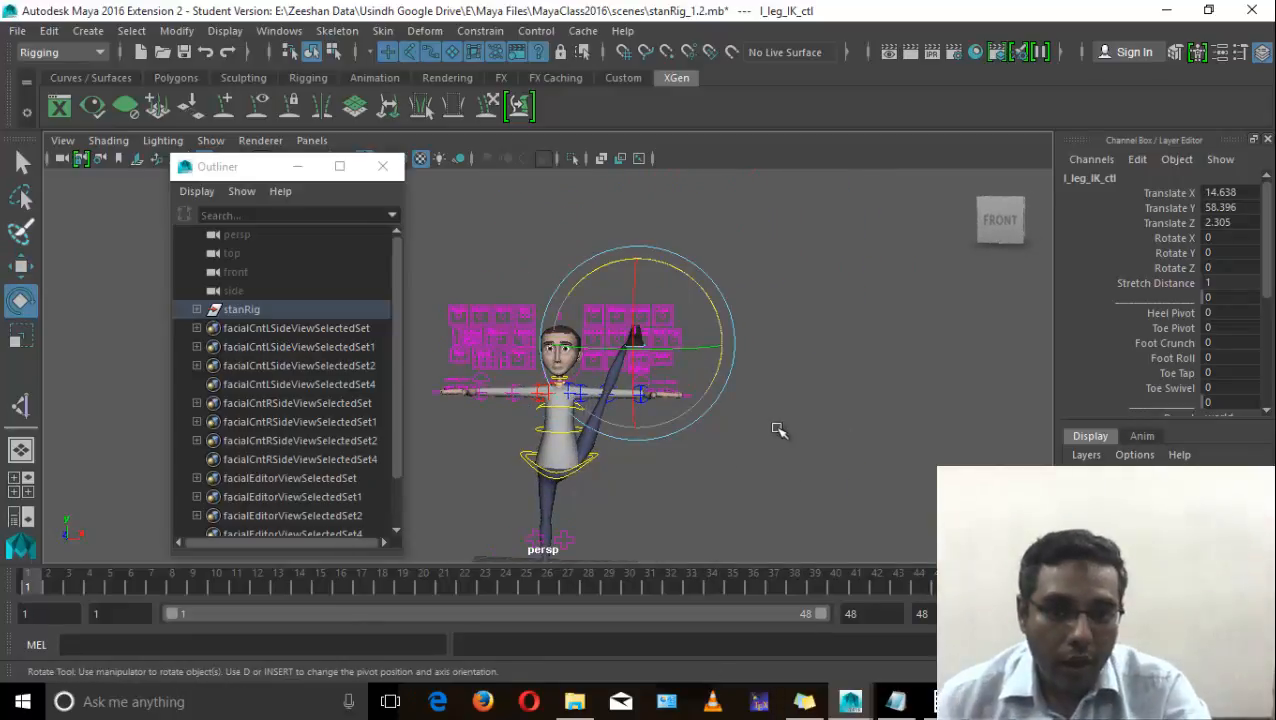
pyautogui.keyDown('alt'); pyautogui.moveTo(776, 427); pyautogui.dragTo(680, 416); pyautogui.keyUp('alt')
pyautogui.moveTo(861, 415); pyautogui.dragTo(777, 450)
pyautogui.keyDown('alt'); pyautogui.moveTo(705, 443); pyautogui.dragTo(789, 285, button='middle'); pyautogui.keyUp('alt')
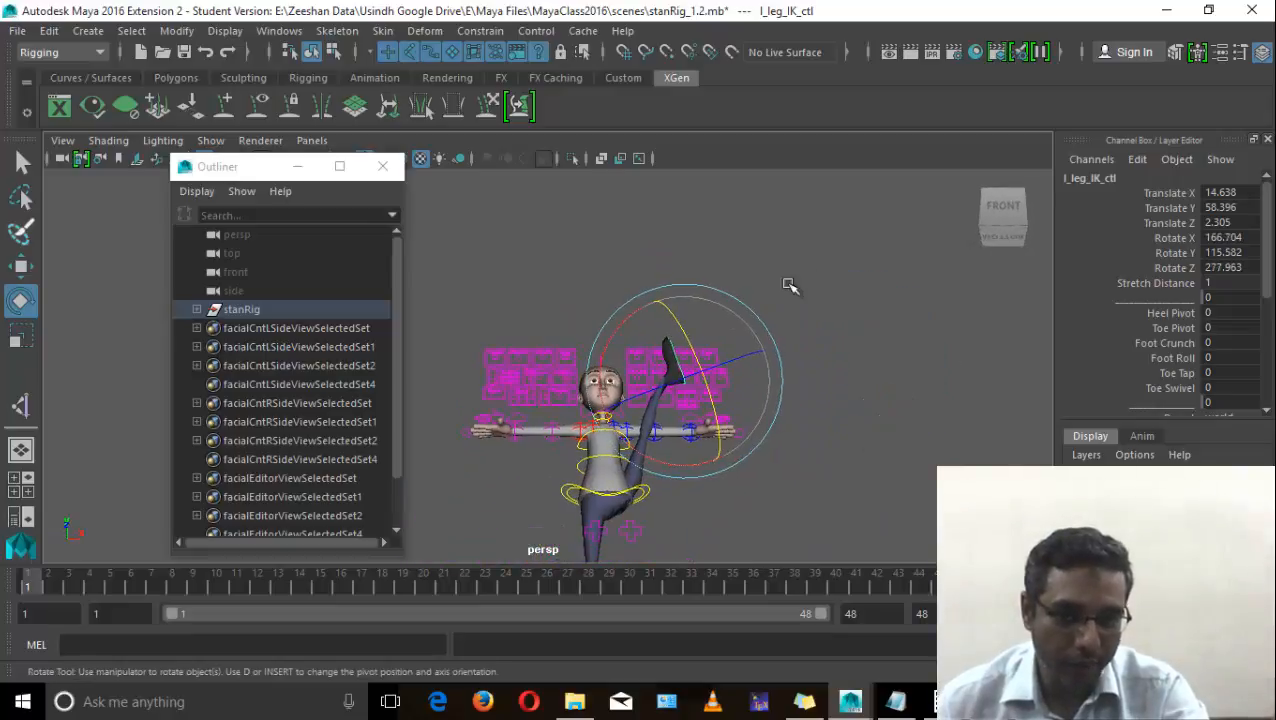
pyautogui.keyDown('alt'); pyautogui.moveTo(676, 522); pyautogui.dragTo(689, 436, button='middle'); pyautogui.keyUp('alt')
pyautogui.moveTo(689, 436)
pyautogui.keyDown('alt'); pyautogui.mouseDown(button='right')
pyautogui.moveTo(709, 413)
pyautogui.moveTo(755, 414)
pyautogui.moveTo(752, 376)
pyautogui.mouseUp(button='right'); pyautogui.keyUp('alt')
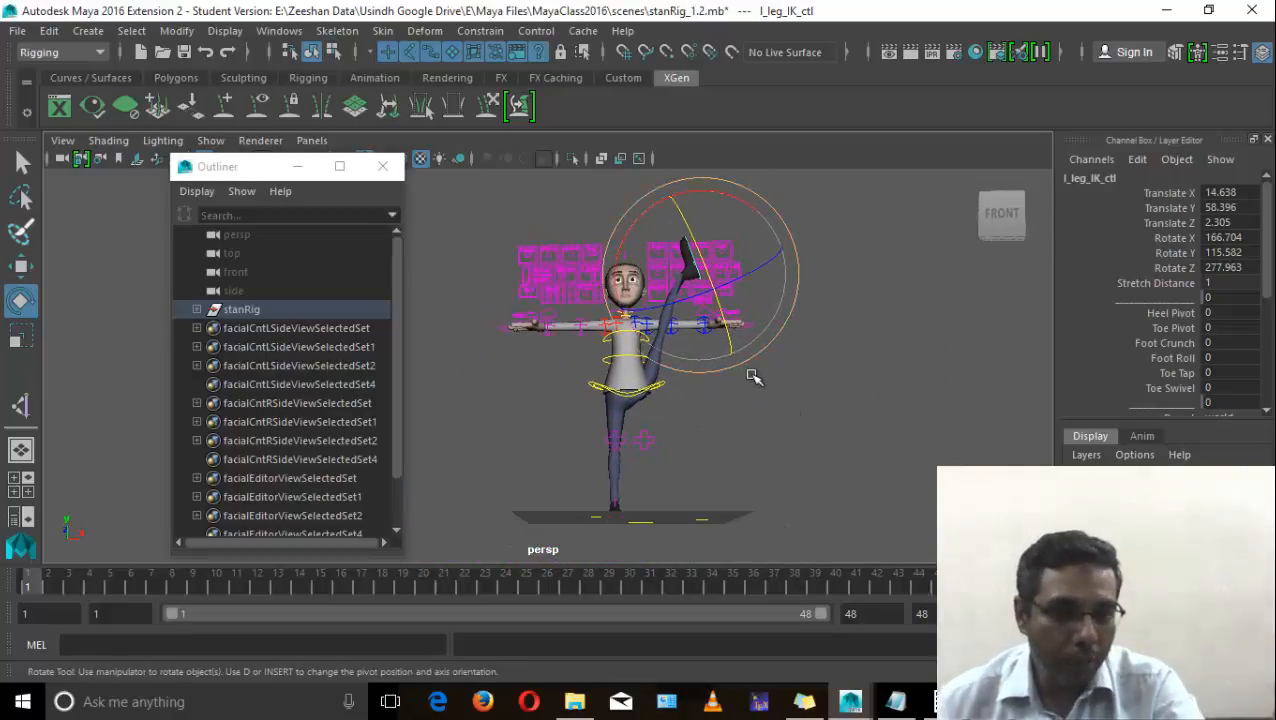
pyautogui.keyDown('alt'); pyautogui.moveTo(738, 480); pyautogui.dragTo(712, 499); pyautogui.keyUp('alt')
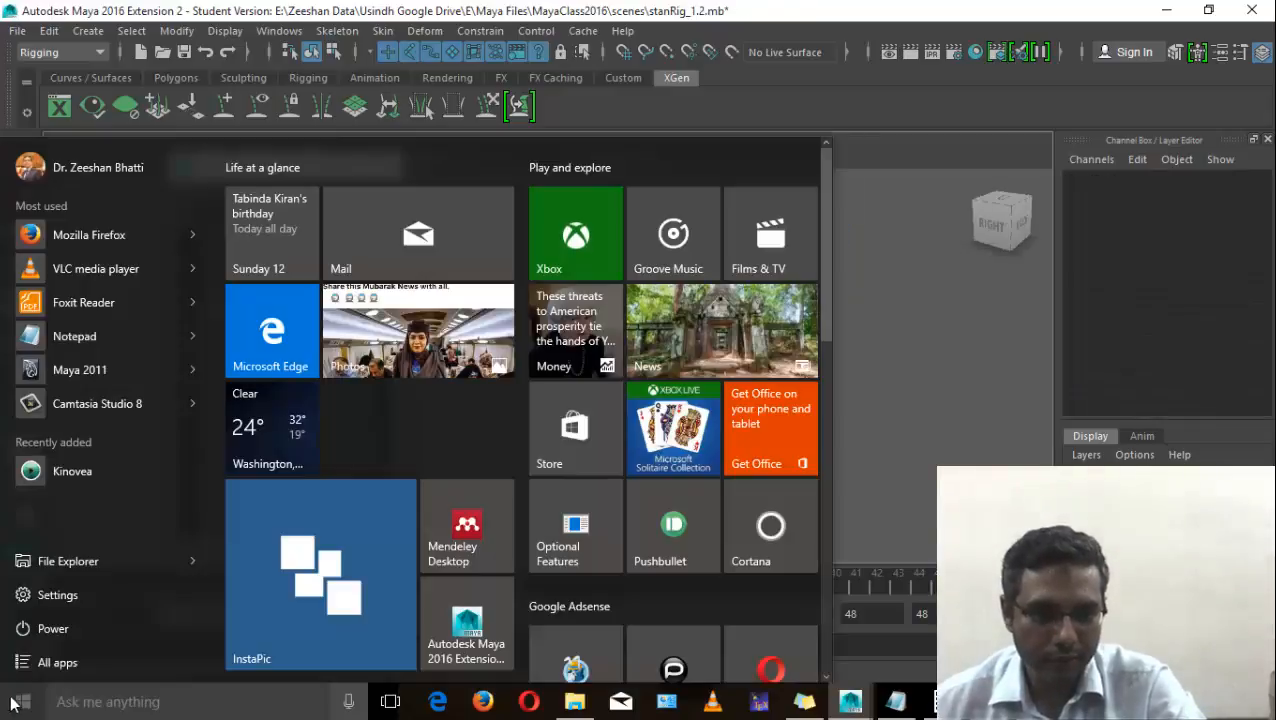
# Step: Select the character's master_ctl and frame the view closely on the feet
pyautogui.press('super')
pyautogui.keyDown('alt'); pyautogui.moveTo(606, 508); pyautogui.dragTo(504, 506); pyautogui.keyUp('alt')
pyautogui.keyDown('alt'); pyautogui.moveTo(576, 449); pyautogui.dragTo(643, 376, button='middle'); pyautogui.keyUp('alt')
pyautogui.scroll(4, 769, 343)
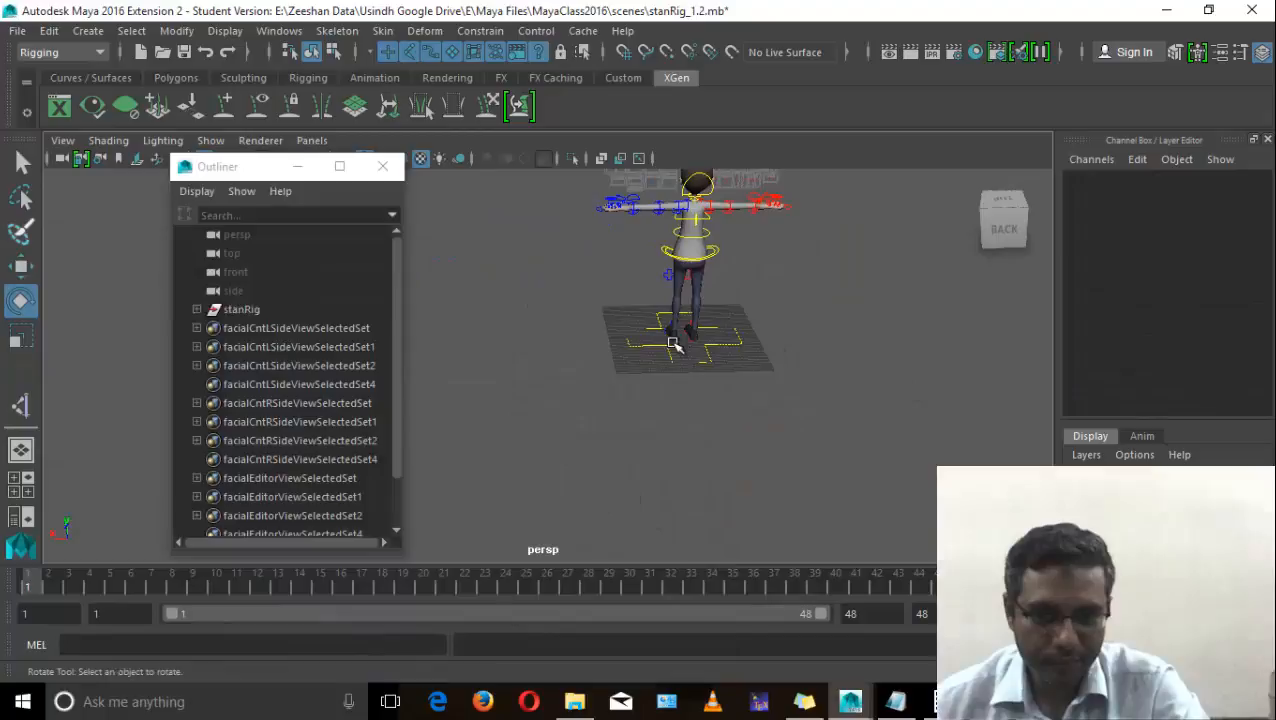
pyautogui.click(675, 344)
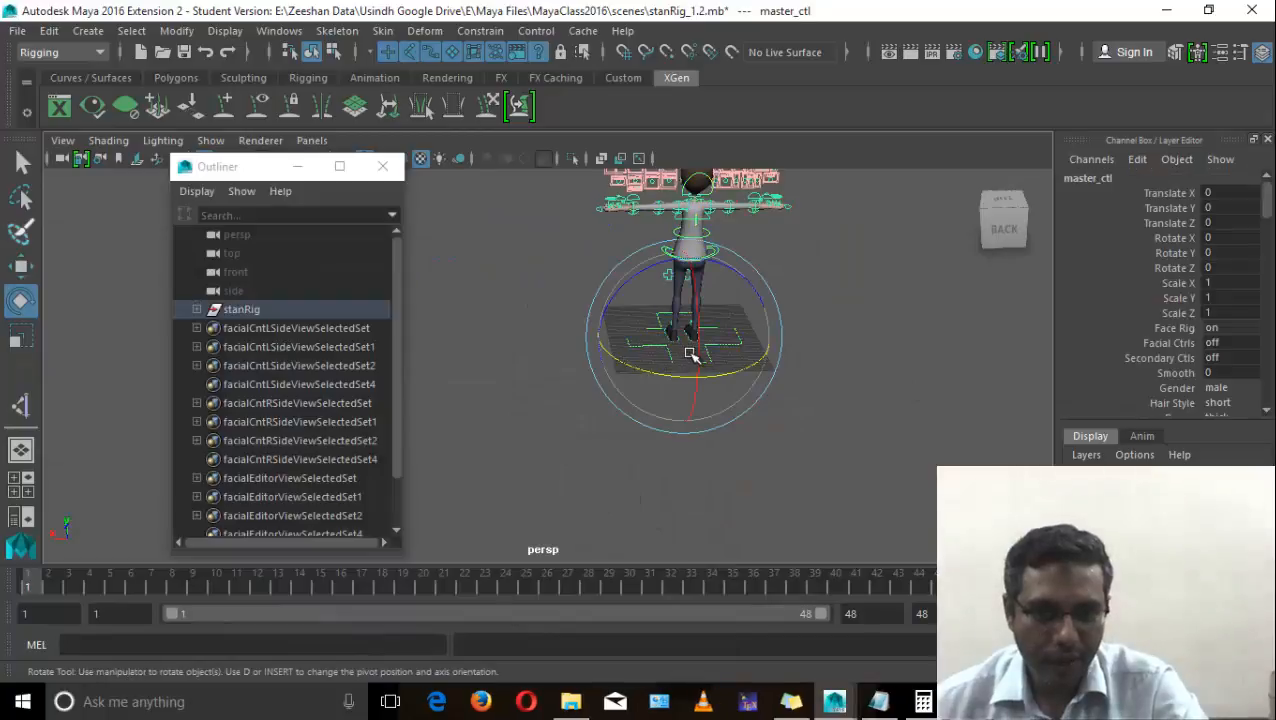
pyautogui.press('f')
pyautogui.keyDown('alt'); pyautogui.moveTo(575, 404); pyautogui.dragTo(560, 422); pyautogui.keyUp('alt')
pyautogui.press('q')
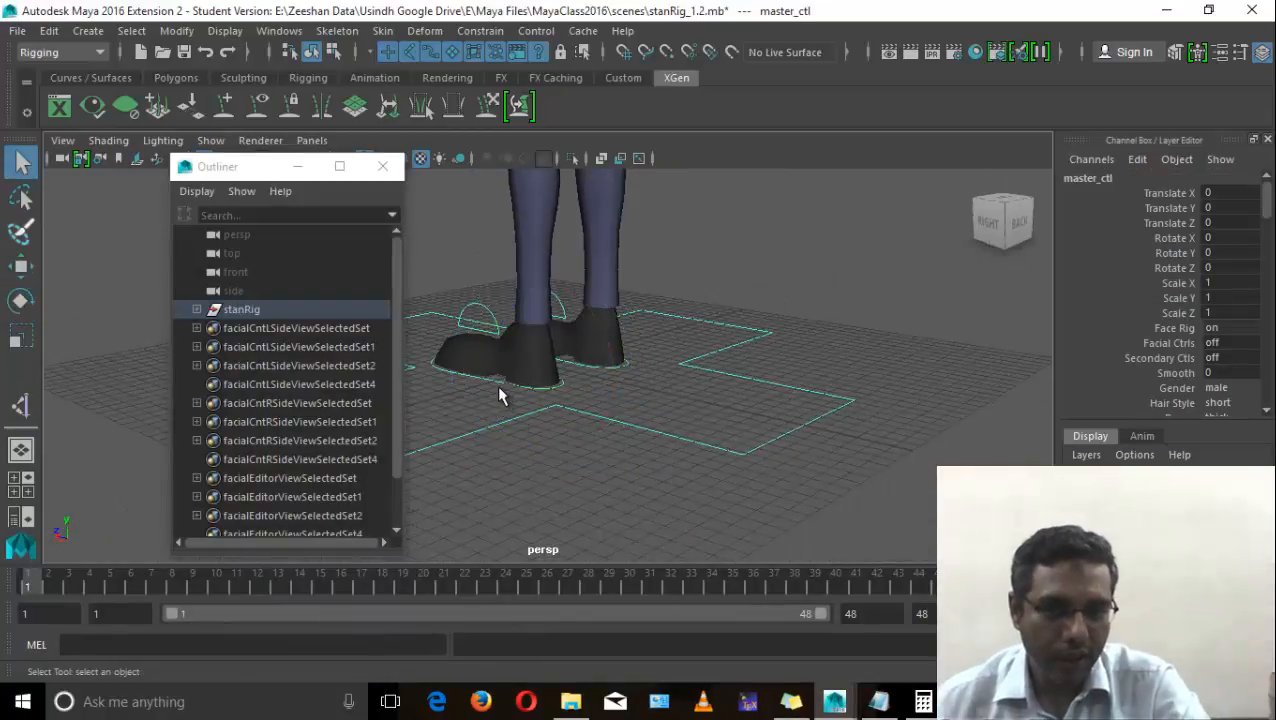
# Step: Select the left foot control l_leg_IK_ctl, frame the foot in close-up, and close the Outliner
pyautogui.click(455, 401)
pyautogui.keyDown('alt'); pyautogui.moveTo(454, 395); pyautogui.dragTo(681, 458, button='middle'); pyautogui.keyUp('alt')
pyautogui.click(684, 459)
pyautogui.press('f')
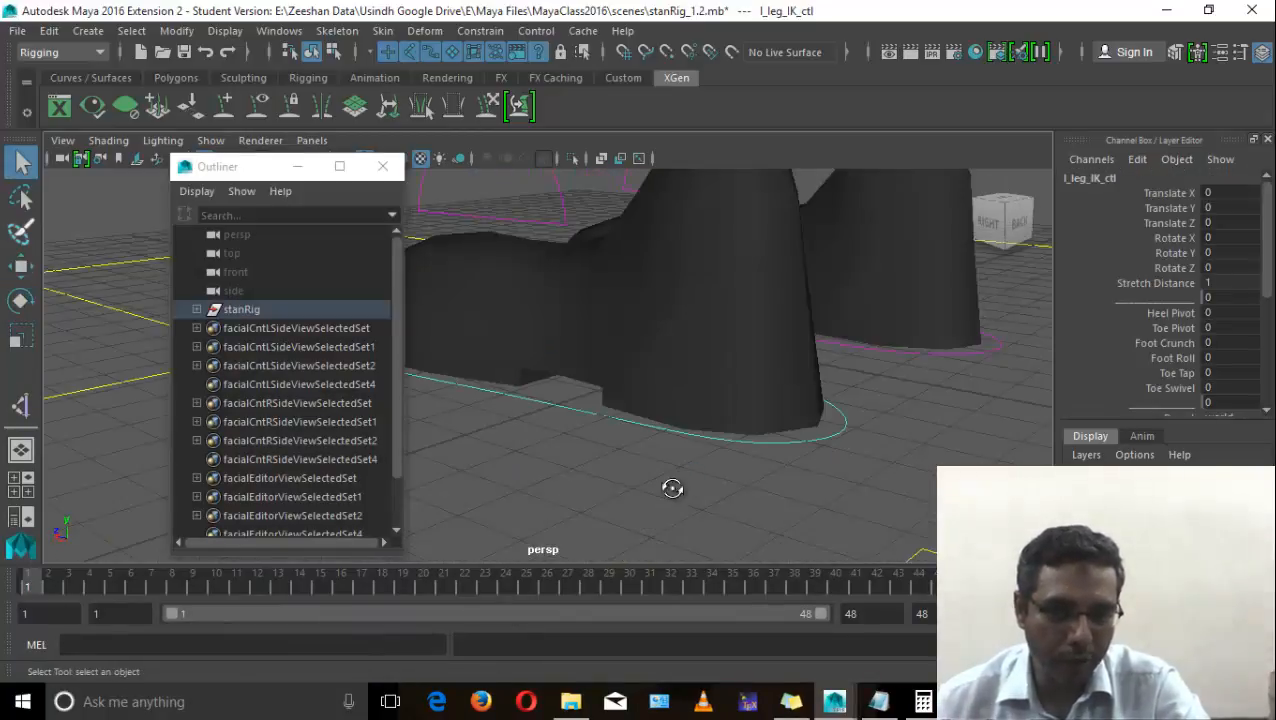
pyautogui.keyDown('alt'); pyautogui.moveTo(672, 487); pyautogui.dragTo(560, 300); pyautogui.keyUp('alt')
pyautogui.click(382, 166)
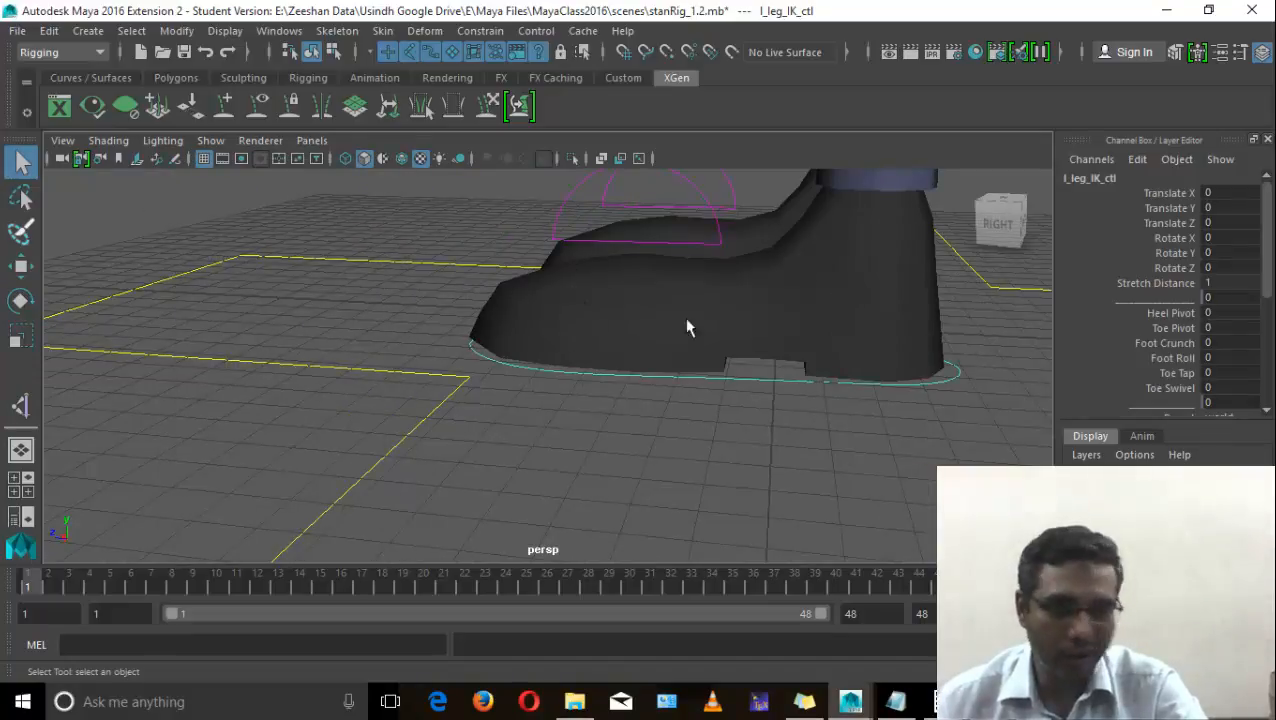
pyautogui.keyDown('alt'); pyautogui.moveTo(684, 327); pyautogui.dragTo(684, 445); pyautogui.keyUp('alt')
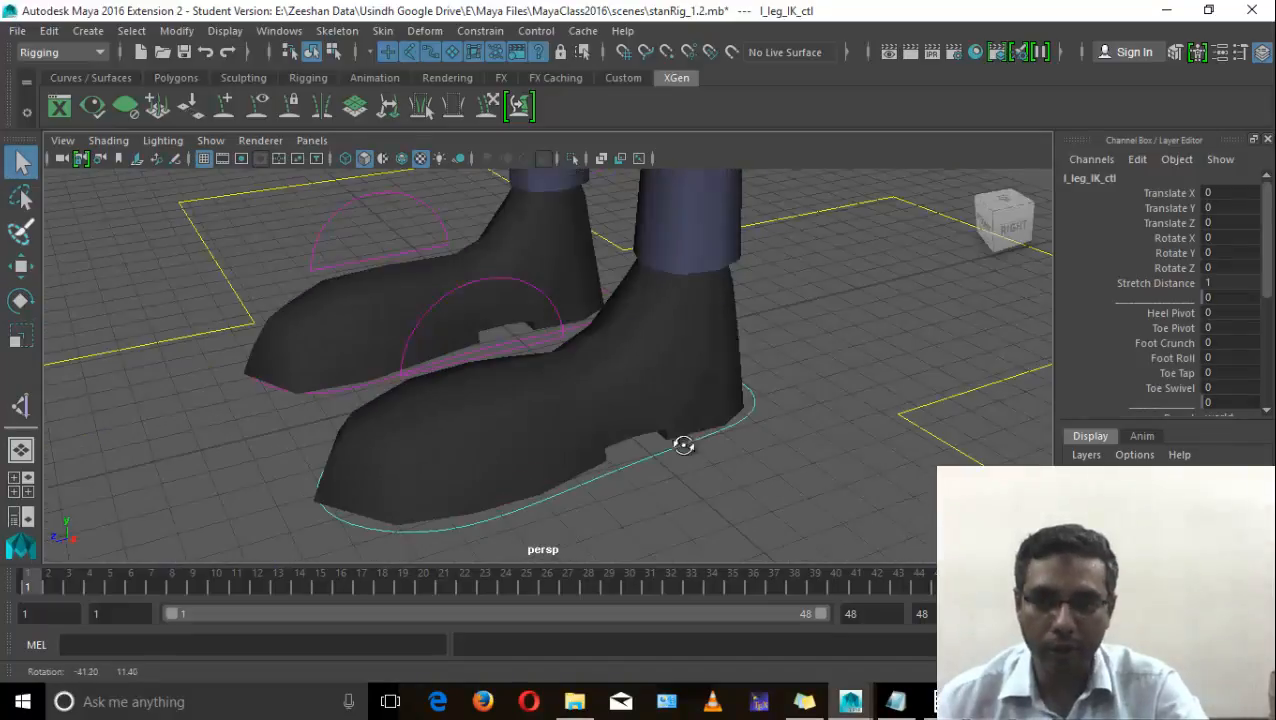
# Step: Try negative and positive Heel Pivot values on the left foot control, ending at -1.5
pyautogui.click(1168, 313)
pyautogui.scroll(-3, 661, 402)
pyautogui.moveTo(778, 488); pyautogui.dragTo(650, 416, button='middle')
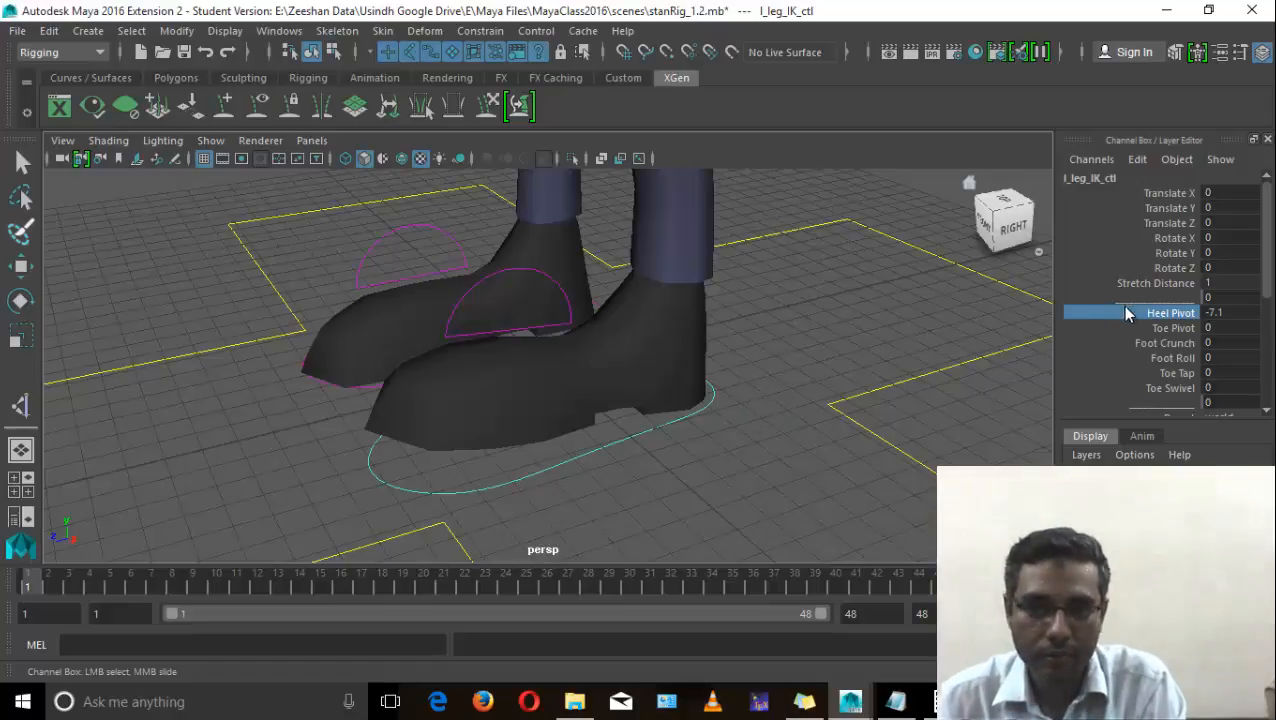
pyautogui.moveTo(957, 376); pyautogui.dragTo(1253, 315, button='middle')
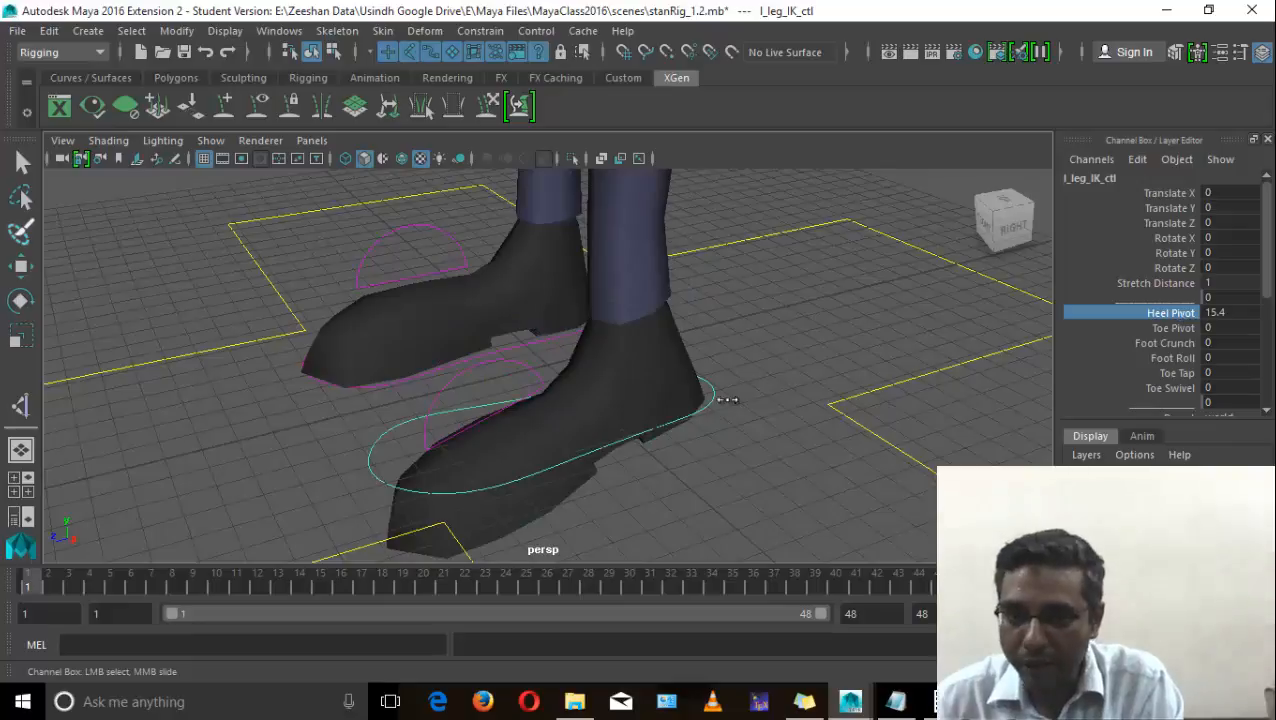
pyautogui.moveTo(727, 399); pyautogui.dragTo(561, 373, button='middle')
# Step: Try raising the left foot's Toe Pivot to about 52, and undo the change
pyautogui.click(1160, 328)
pyautogui.moveTo(997, 373); pyautogui.dragTo(1268, 378, button='middle')
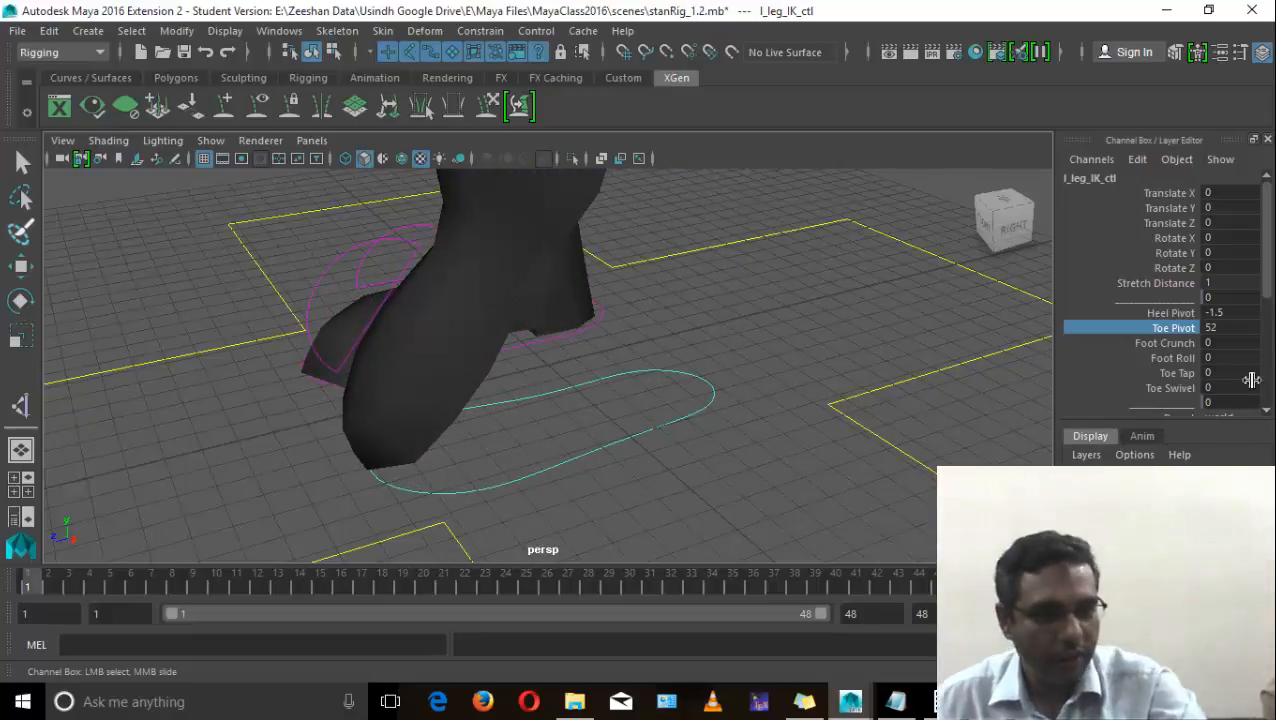
pyautogui.hotkey('ctrl', 'z')
# Step: Try changing the left foot's Foot Crunch to values such as -3.6, and undo the change
pyautogui.click(1168, 343)
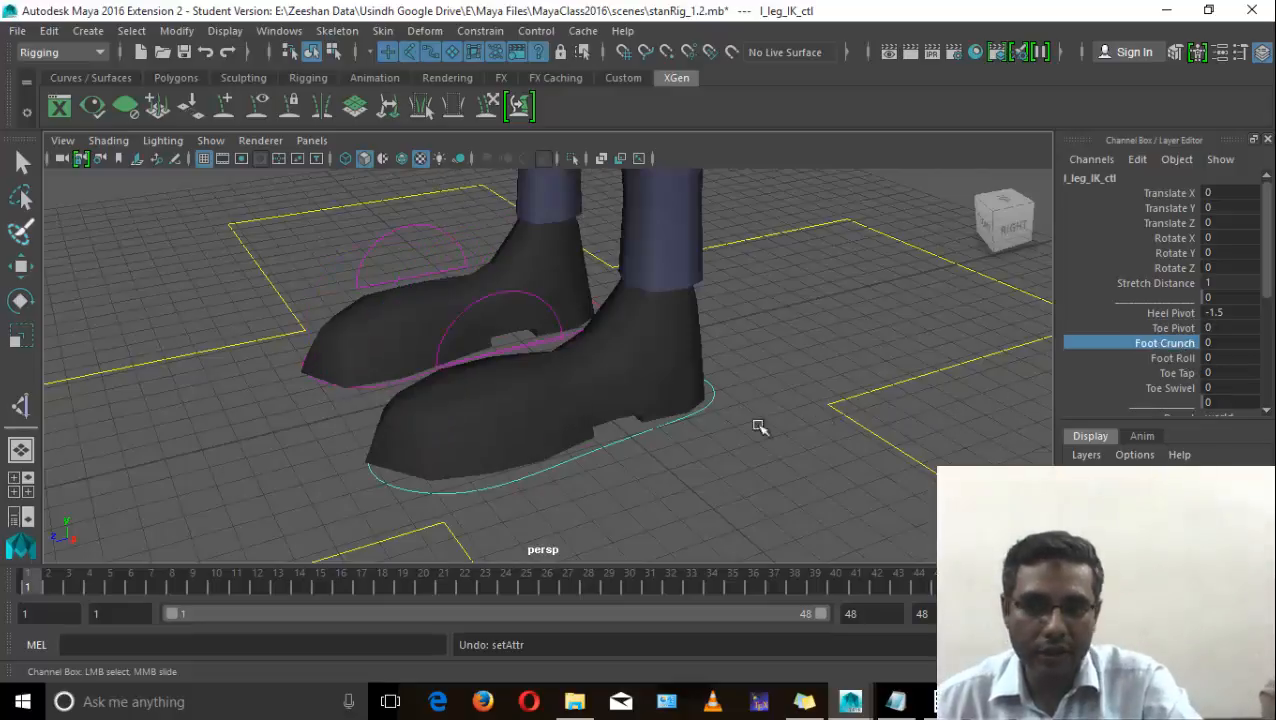
pyautogui.moveTo(760, 427); pyautogui.dragTo(655, 356, button='middle')
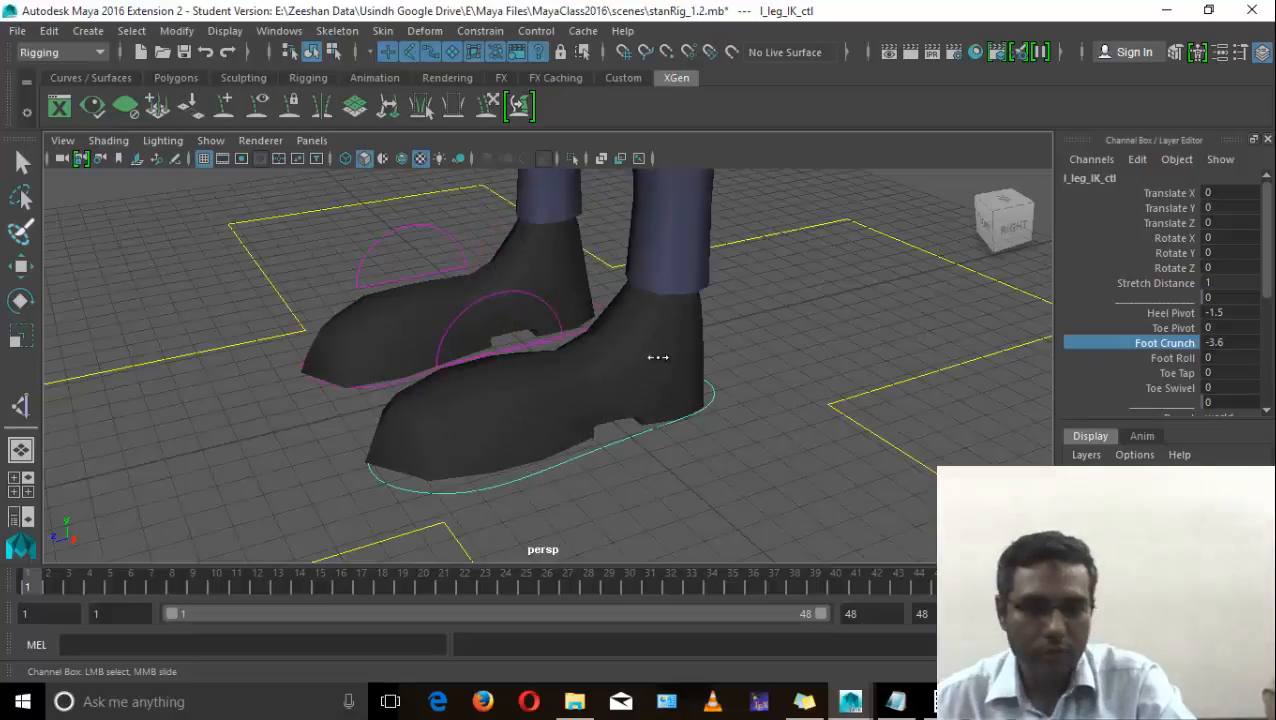
pyautogui.hotkey('ctrl', 'z')
# Step: Try changing the left foot's Foot Roll, and undo the change
pyautogui.click(1172, 357)
pyautogui.moveTo(735, 416); pyautogui.dragTo(627, 444, button='middle')
pyautogui.hotkey('ctrl', 'z')
pyautogui.hotkey('ctrl', 'z')
# Step: Try changing the left foot's Toe Tap and its Toe Swivel to about -17.6, and undo the swivel
pyautogui.click(1174, 372)
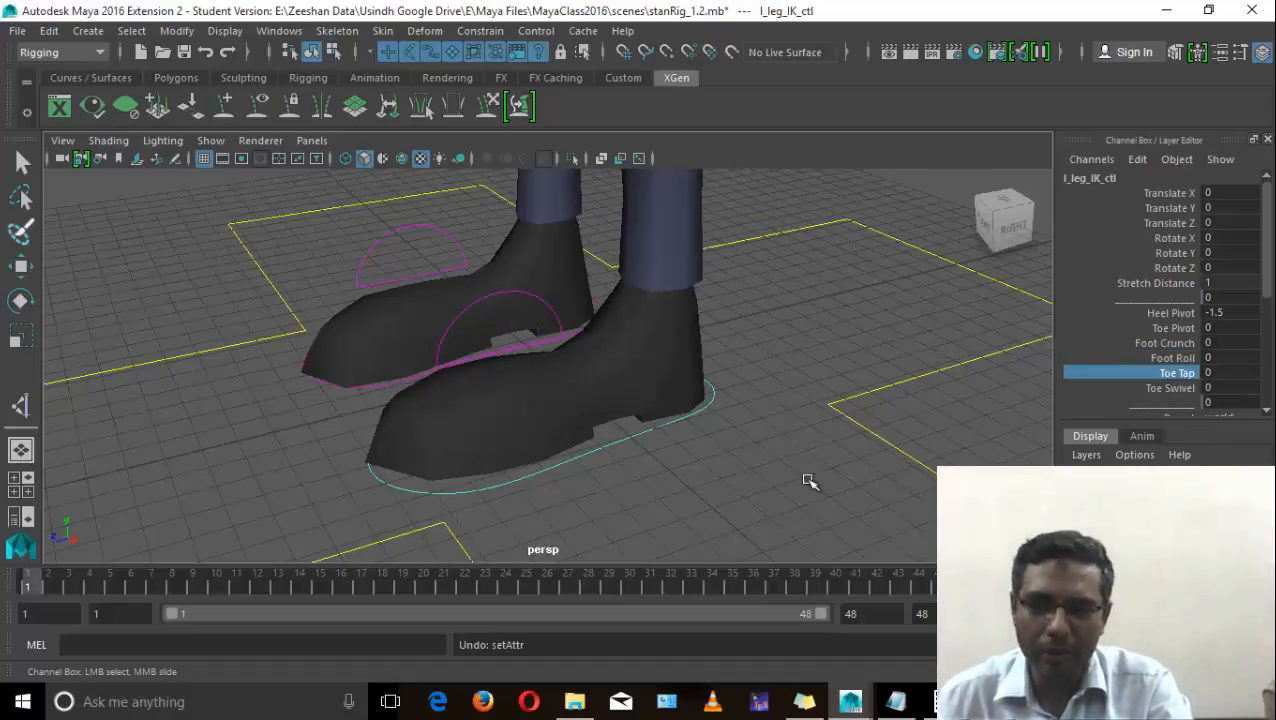
pyautogui.moveTo(809, 478); pyautogui.dragTo(367, 485, button='middle')
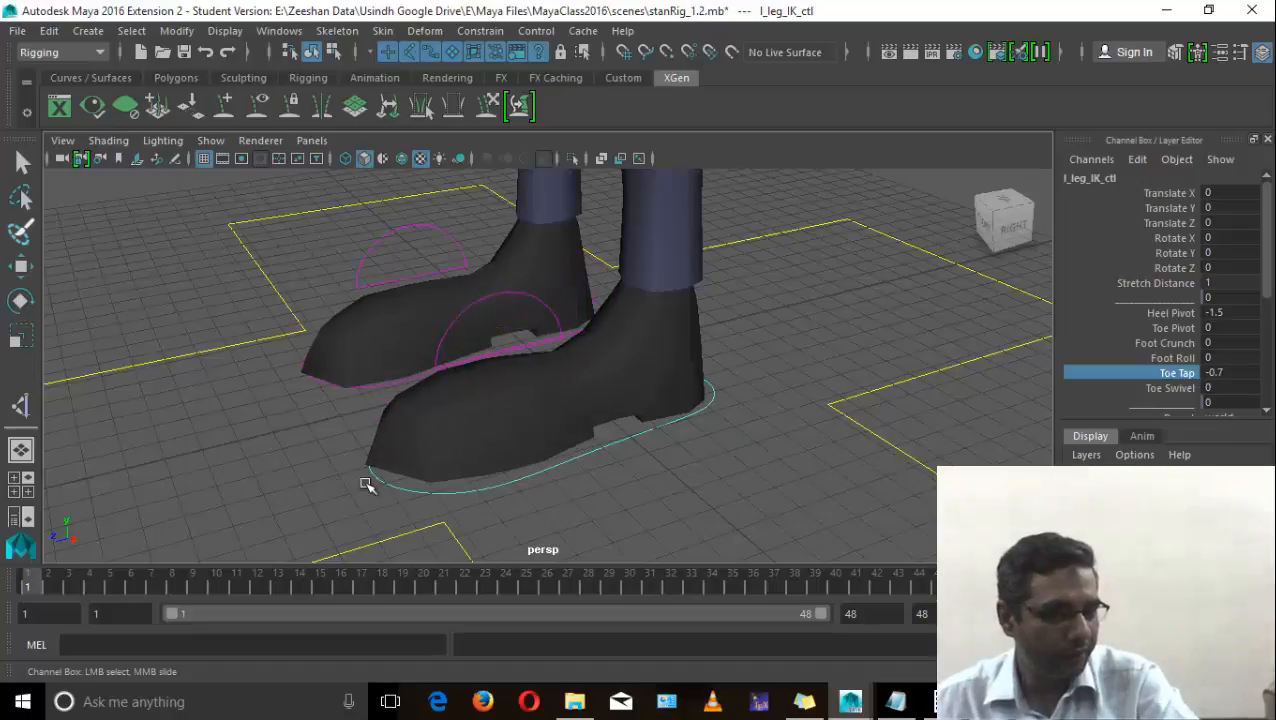
pyautogui.click(1165, 388)
pyautogui.moveTo(578, 419); pyautogui.dragTo(770, 392, button='middle')
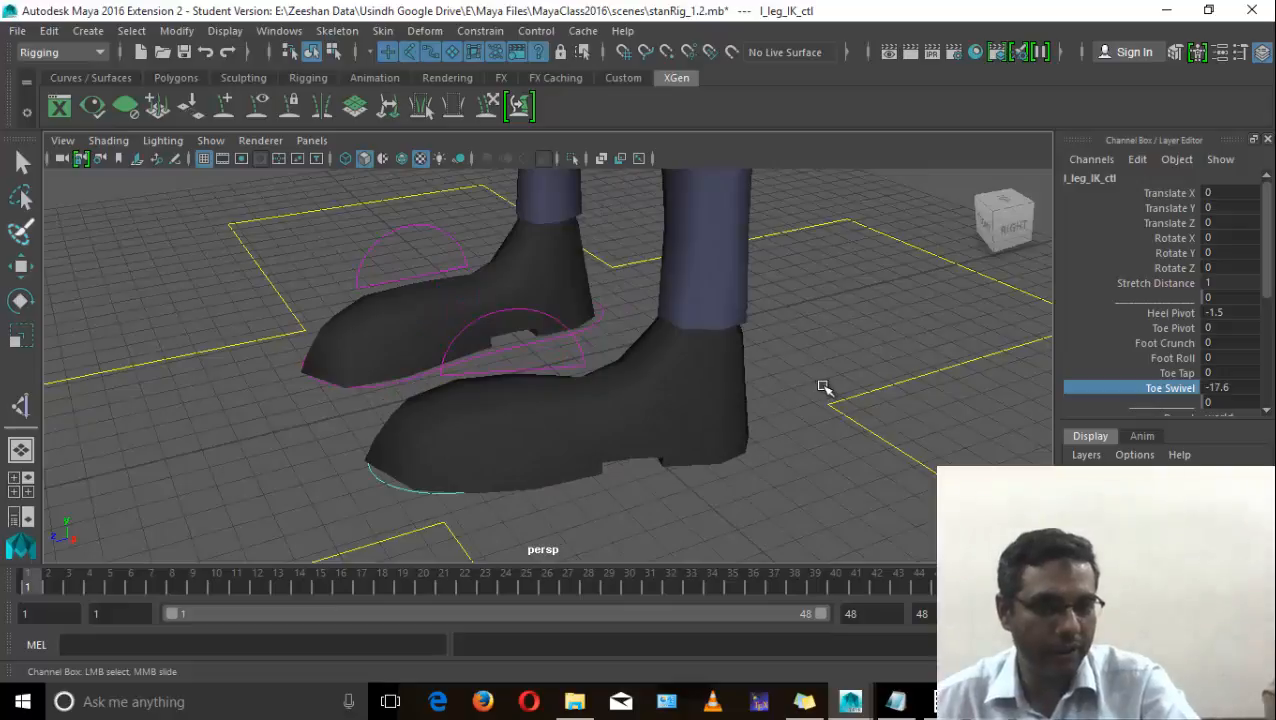
pyautogui.hotkey('ctrl', 'z')
# Step: Set the left foot control's Heel Pivot to 0
pyautogui.doubleClick(1251, 316)
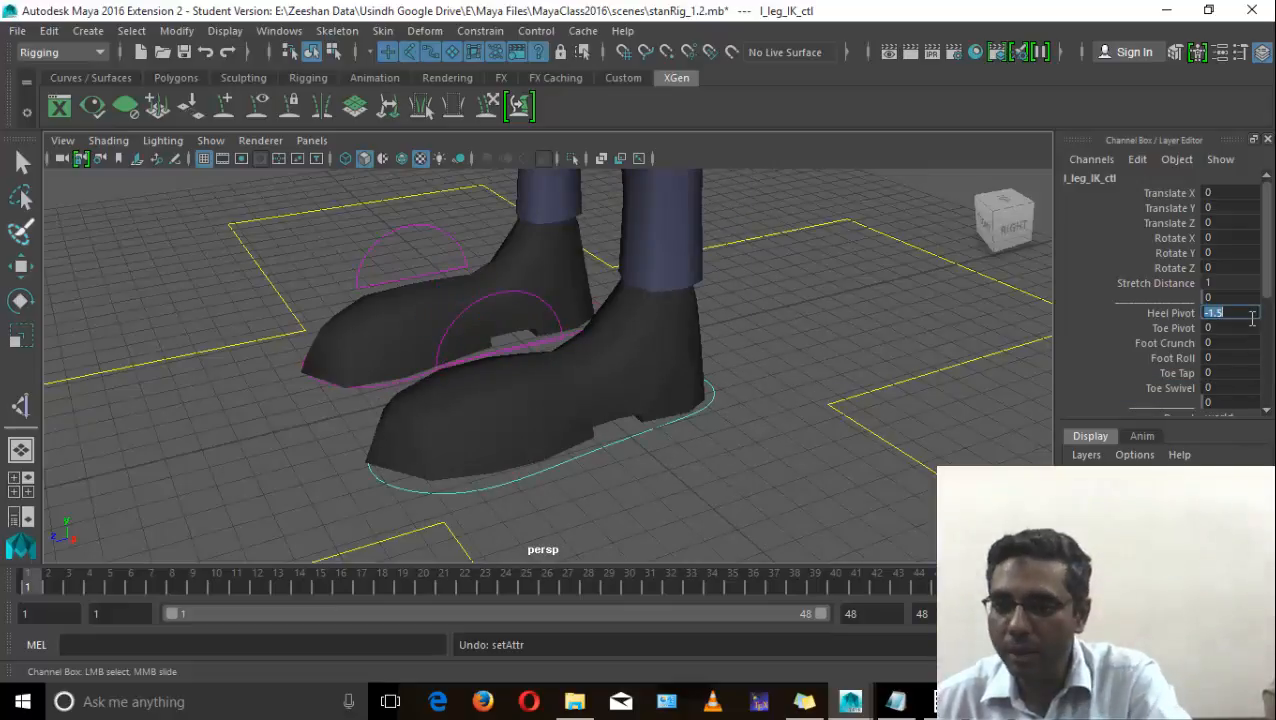
pyautogui.write('0')
pyautogui.press('Return')
# Step: Select the left arm's l_wrist_ctl and then l_elbow_ctl to show their channels, with the upper body in view
pyautogui.keyDown('alt'); pyautogui.moveTo(695, 396); pyautogui.dragTo(585, 391); pyautogui.keyUp('alt')
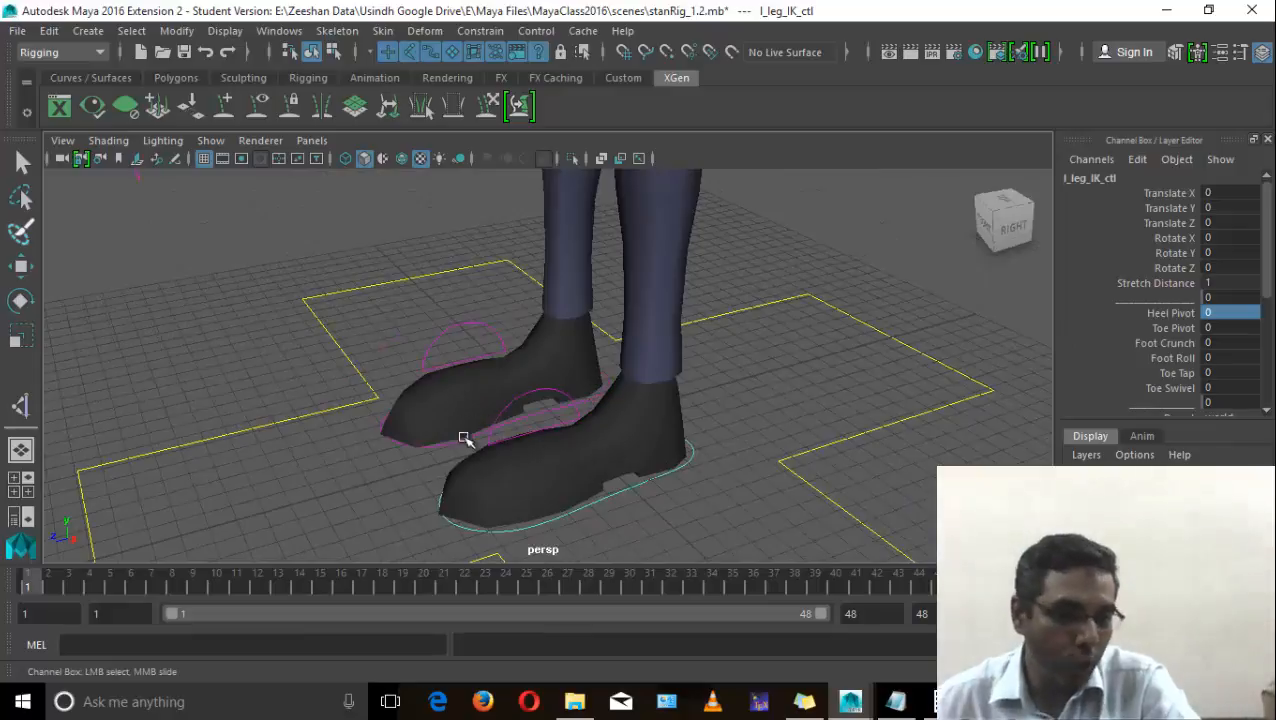
pyautogui.keyDown('alt'); pyautogui.moveTo(604, 427); pyautogui.dragTo(600, 510, button='middle'); pyautogui.keyUp('alt')
pyautogui.keyDown('alt'); pyautogui.moveTo(590, 470); pyautogui.dragTo(376, 327, button='right'); pyautogui.keyUp('alt')
pyautogui.keyDown('alt'); pyautogui.moveTo(501, 280); pyautogui.dragTo(373, 450, button='middle'); pyautogui.keyUp('alt')
pyautogui.keyDown('alt'); pyautogui.moveTo(373, 450); pyautogui.dragTo(456, 383); pyautogui.keyUp('alt')
pyautogui.keyDown('alt'); pyautogui.moveTo(456, 383); pyautogui.dragTo(457, 489, button='middle'); pyautogui.keyUp('alt')
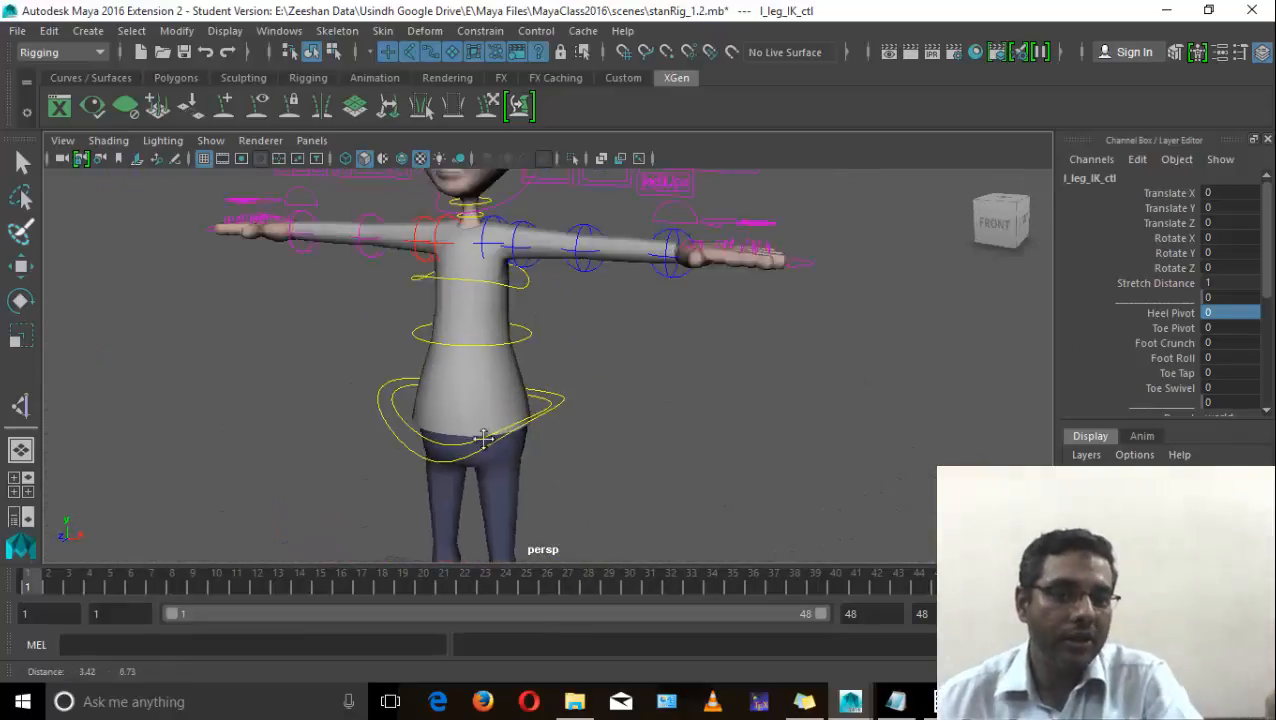
pyautogui.click(643, 327)
pyautogui.keyDown('alt'); pyautogui.moveTo(516, 340); pyautogui.dragTo(641, 351, button='right'); pyautogui.keyUp('alt')
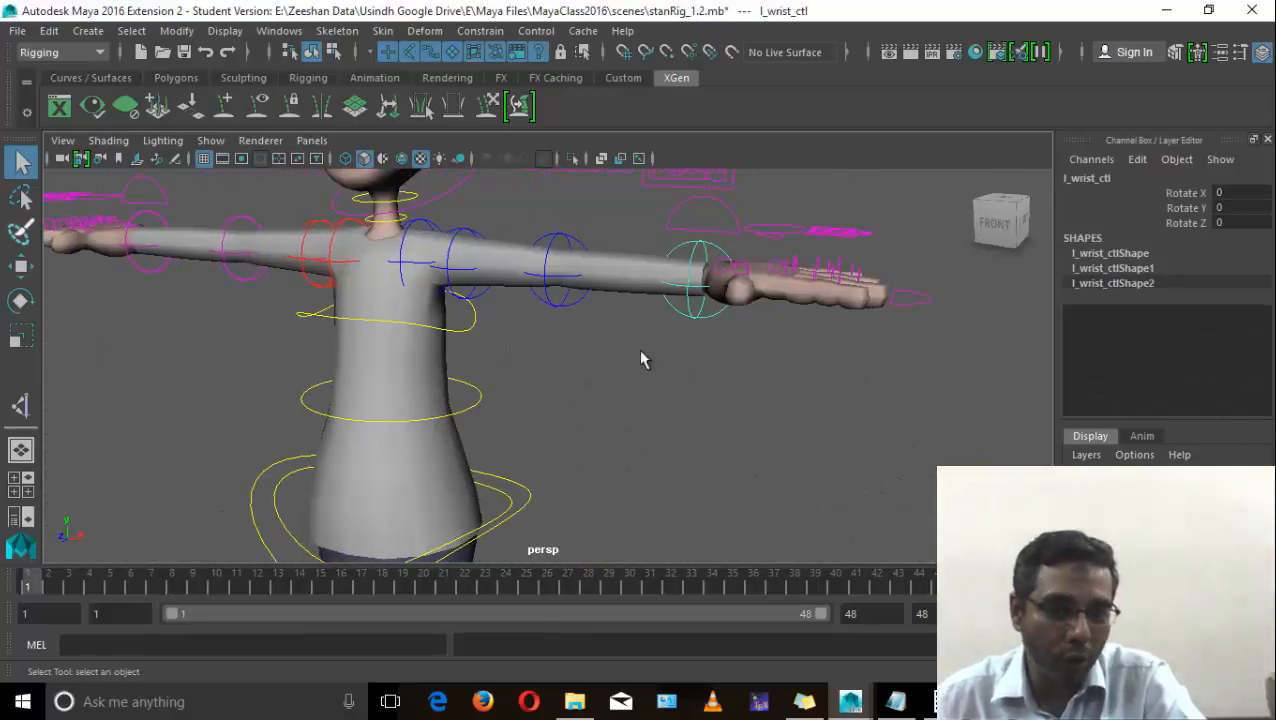
pyautogui.click(532, 283)
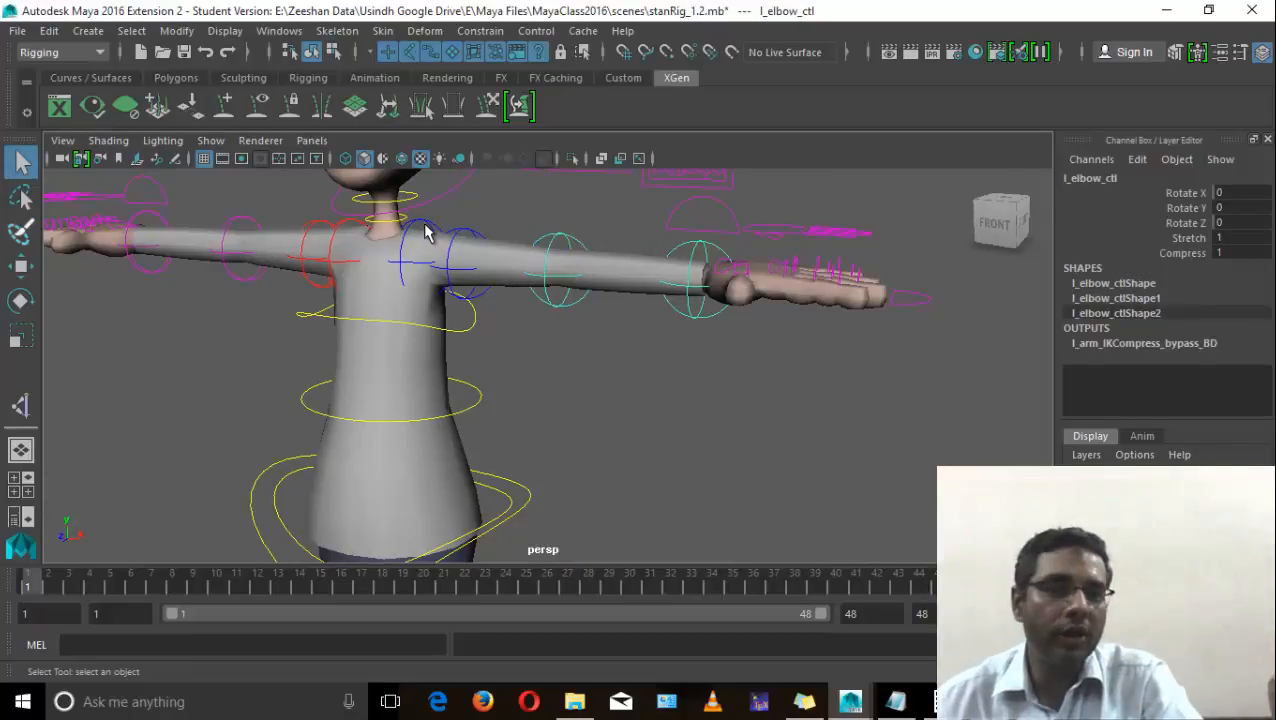
# Step: Try rotating l_arm_ctl to lower the left arm and bending l_elbow_ctl to about Rotate Y -76
pyautogui.click(484, 242)
pyautogui.press('e')
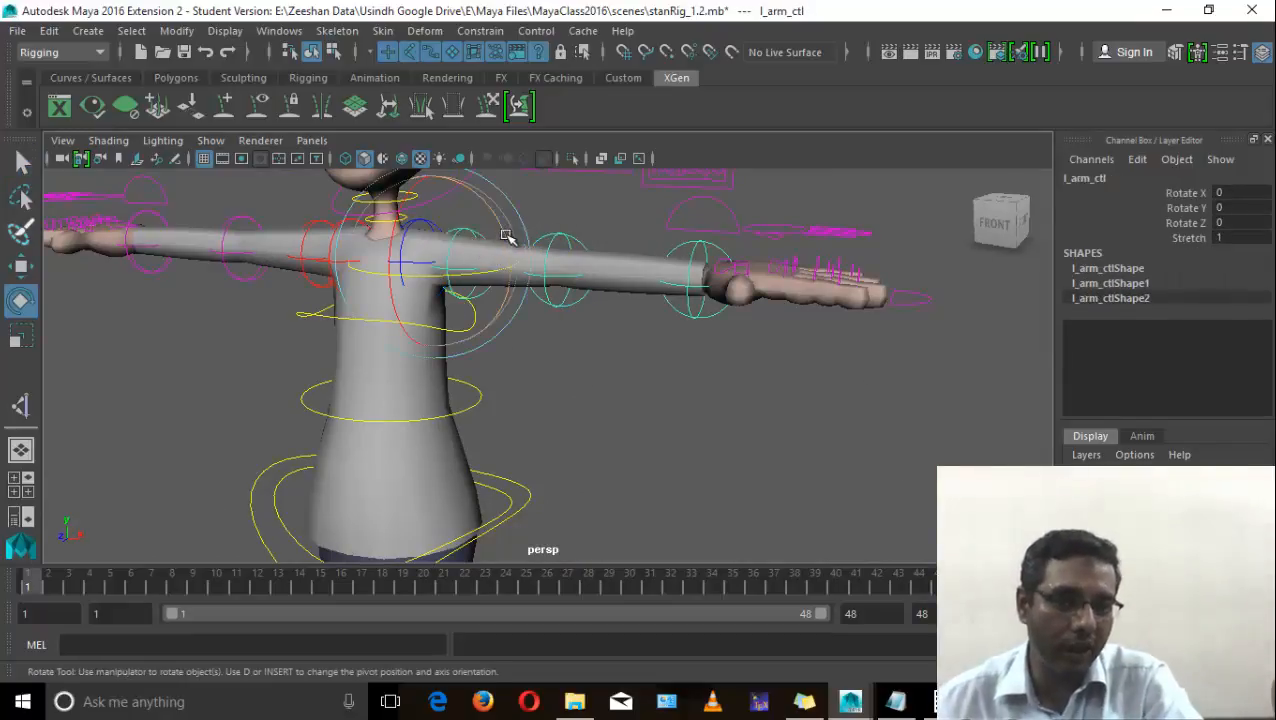
pyautogui.moveTo(507, 236); pyautogui.dragTo(402, 348)
pyautogui.click(507, 393)
pyautogui.click(507, 398)
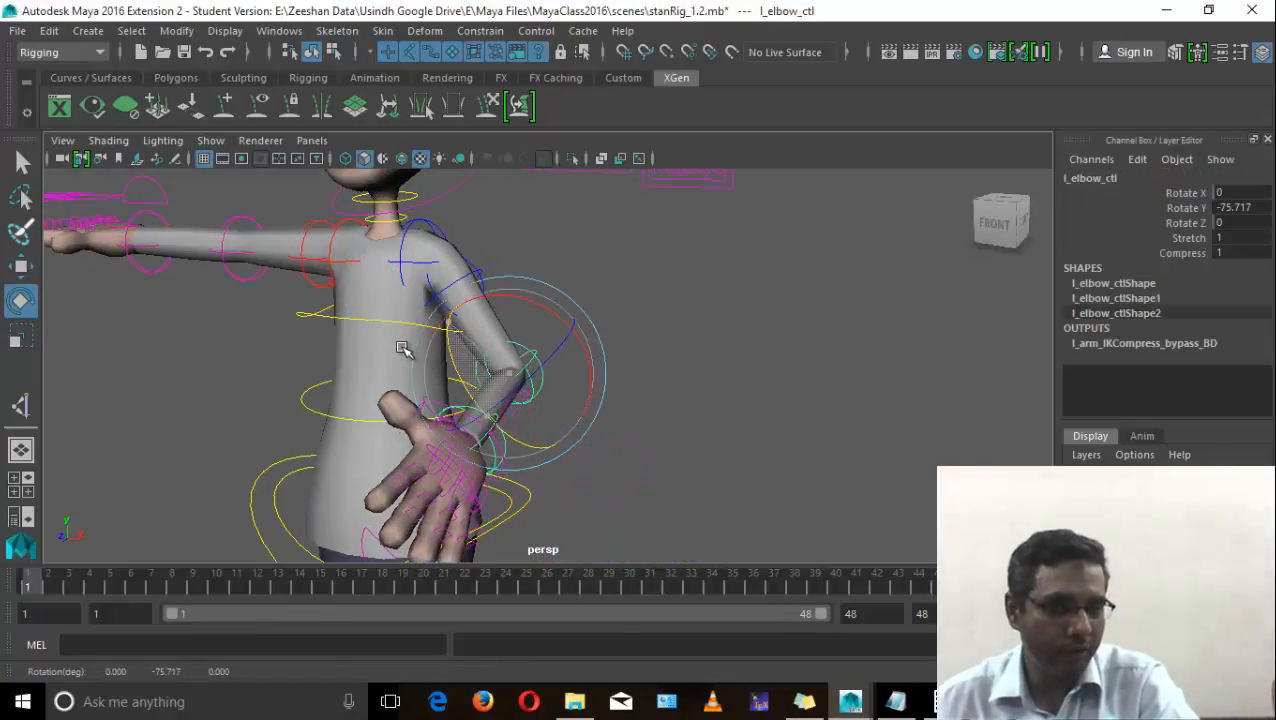
pyautogui.keyDown('alt'); pyautogui.moveTo(527, 407); pyautogui.dragTo(418, 418); pyautogui.keyUp('alt')
# Step: Try rotating l_wrist_ctl to about 35, 4 and 85 degrees, and undo the wrist and elbow rotations
pyautogui.press('q')
pyautogui.click(620, 378)
pyautogui.click(348, 476)
pyautogui.press('e')
pyautogui.hotkey('ctrl', 'z')
pyautogui.hotkey('ctrl', 'z')
pyautogui.hotkey('ctrl', 'z')
pyautogui.hotkey('ctrl', 'z')
pyautogui.hotkey('ctrl', 'z')
pyautogui.hotkey('ctrl', 'z')
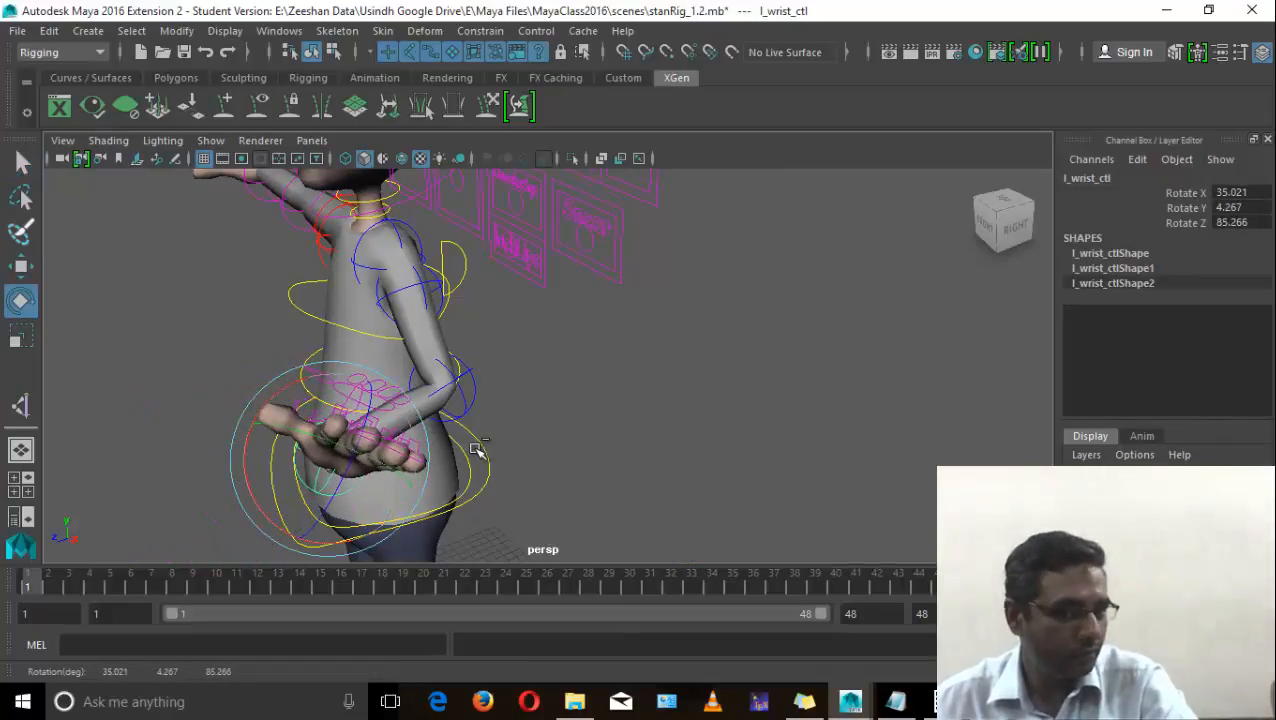
pyautogui.hotkey('ctrl', 'z')
pyautogui.hotkey('ctrl', 'z')
pyautogui.hotkey('ctrl', 'z')
pyautogui.hotkey('ctrl', 'z')
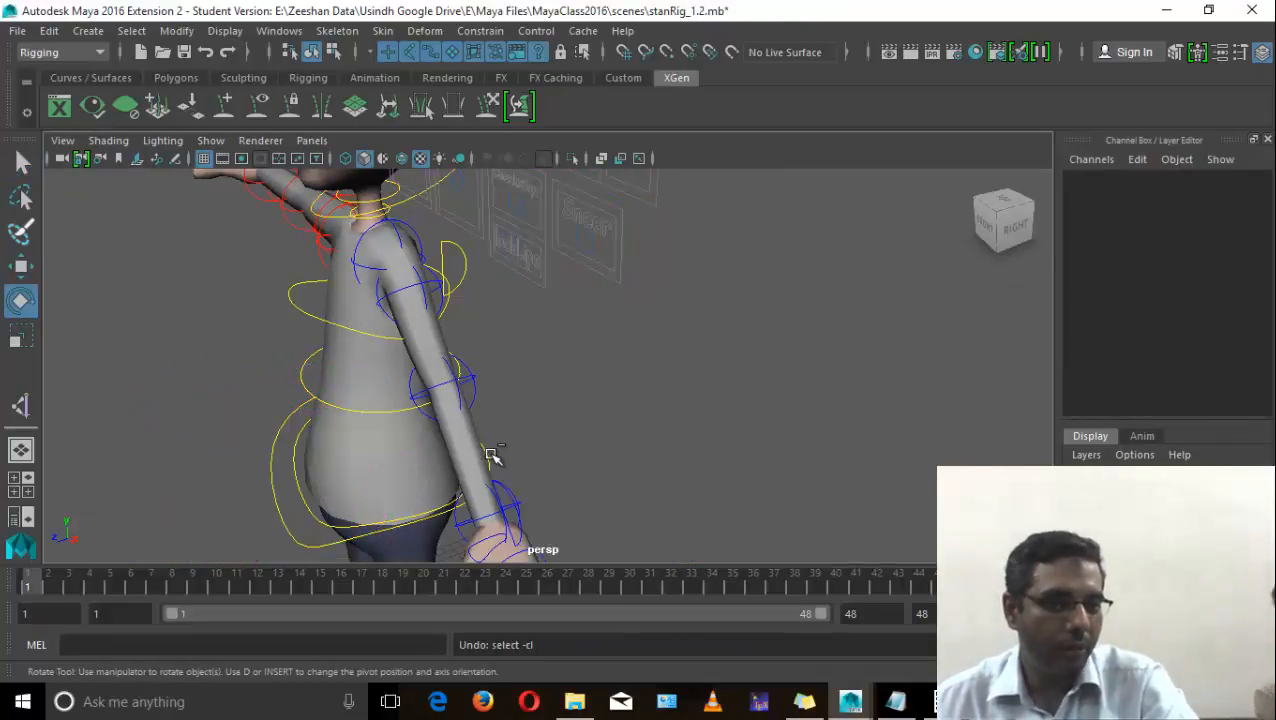
# Step: Switch the left arm to IK by setting l_arm_IKFK_ctl's IKFK Blend to 1
pyautogui.keyDown('alt'); pyautogui.moveTo(501, 448); pyautogui.dragTo(671, 348); pyautogui.keyUp('alt')
pyautogui.click(693, 296)
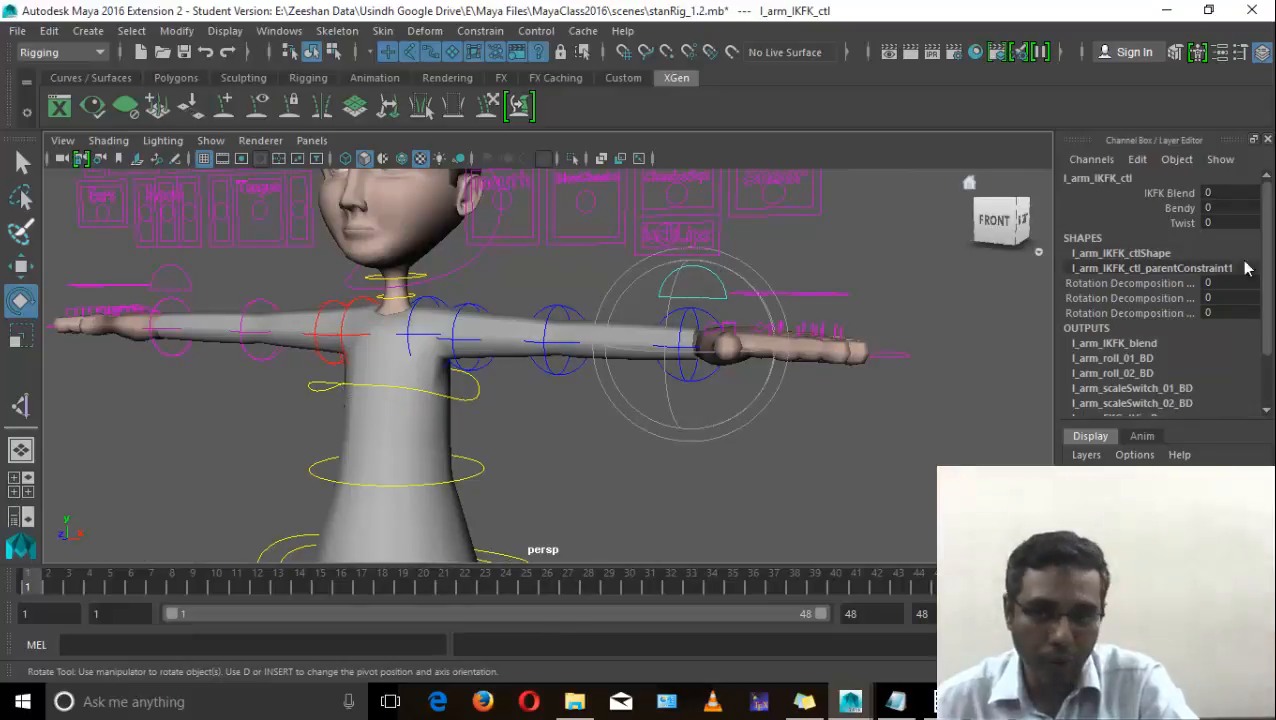
pyautogui.click(1195, 193)
pyautogui.moveTo(654, 378); pyautogui.dragTo(694, 413, button='middle')
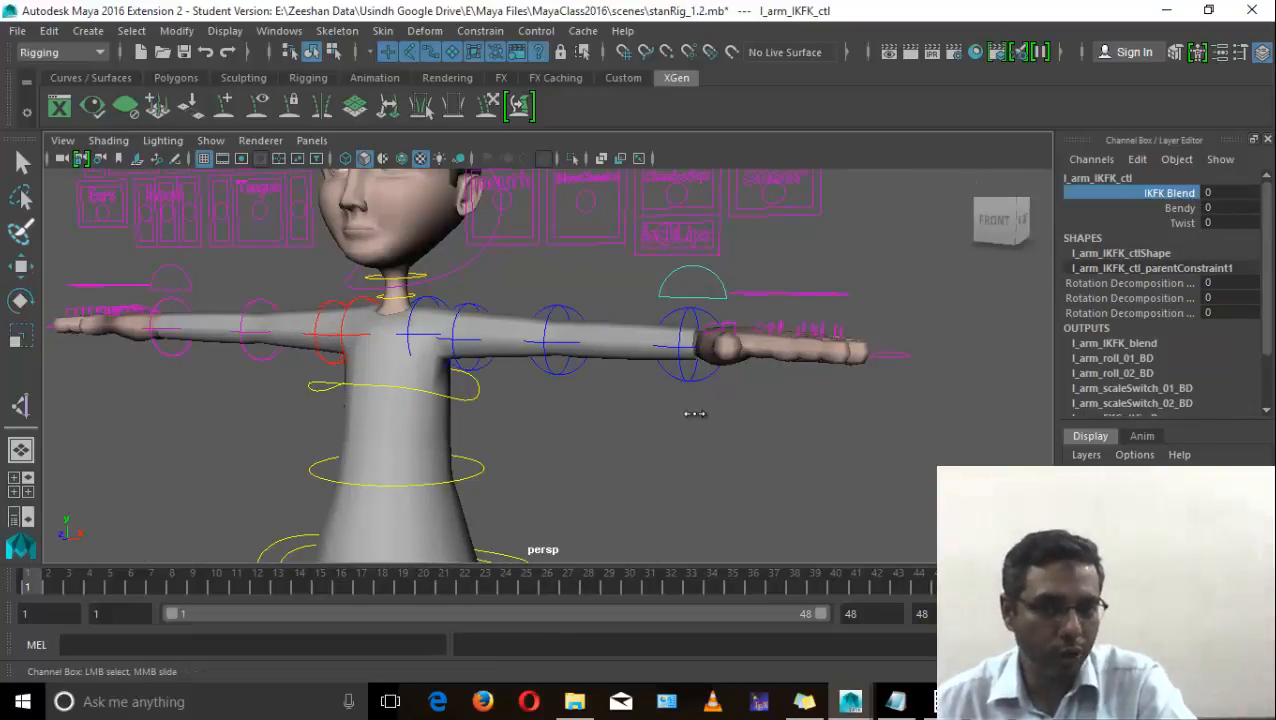
pyautogui.moveTo(838, 406); pyautogui.dragTo(847, 410, button='middle')
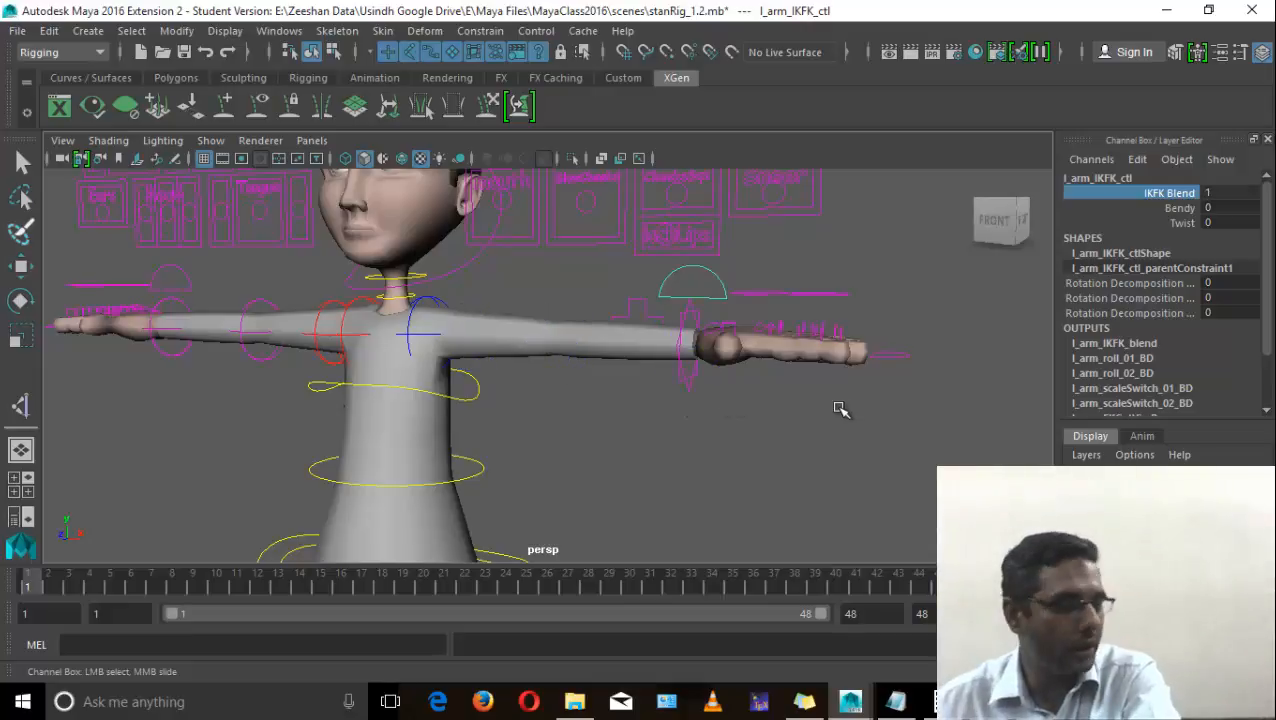
# Step: Switch the right arm to IK by raising r_arm_IKFK_ctl's IKFK Blend
pyautogui.click(178, 272)
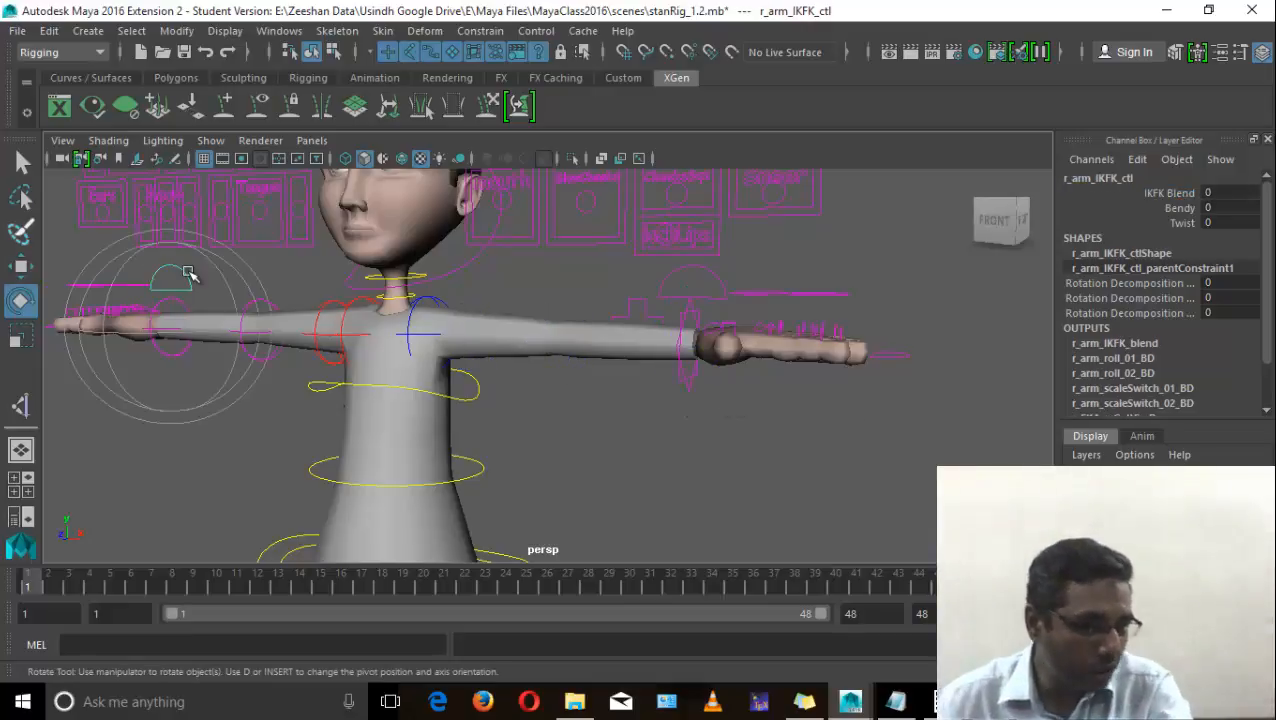
pyautogui.click(1168, 194)
pyautogui.moveTo(530, 367); pyautogui.dragTo(713, 373, button='middle')
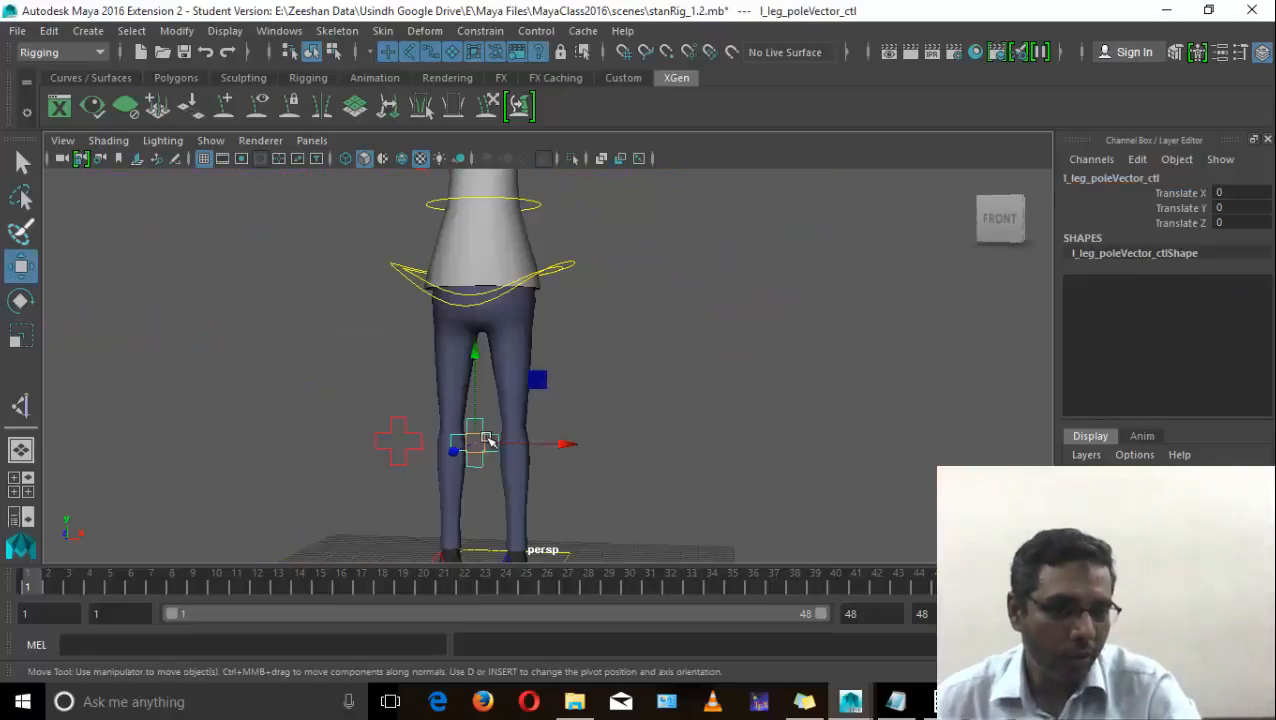
# Step: Try moving l_leg_poleVector_ctl sideways and undo the move, ending with nothing selected and the upper body in view
pyautogui.moveTo(484, 447); pyautogui.dragTo(572, 449)
pyautogui.hotkey('ctrl', 'z')
pyautogui.click(540, 465)
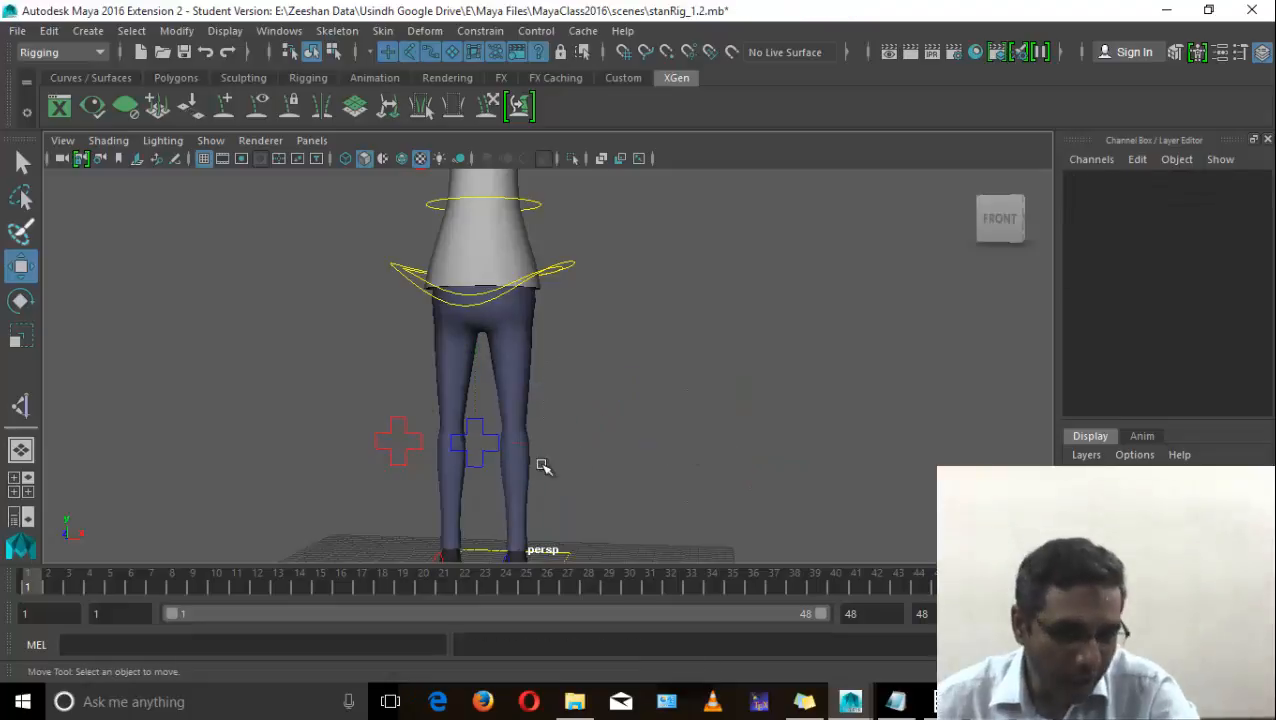
pyautogui.click(386, 455)
pyautogui.keyDown('alt'); pyautogui.moveTo(412, 420); pyautogui.dragTo(440, 500); pyautogui.keyUp('alt')
pyautogui.keyDown('alt'); pyautogui.moveTo(487, 356); pyautogui.dragTo(487, 500, button='middle'); pyautogui.keyUp('alt')
pyautogui.click(374, 400)
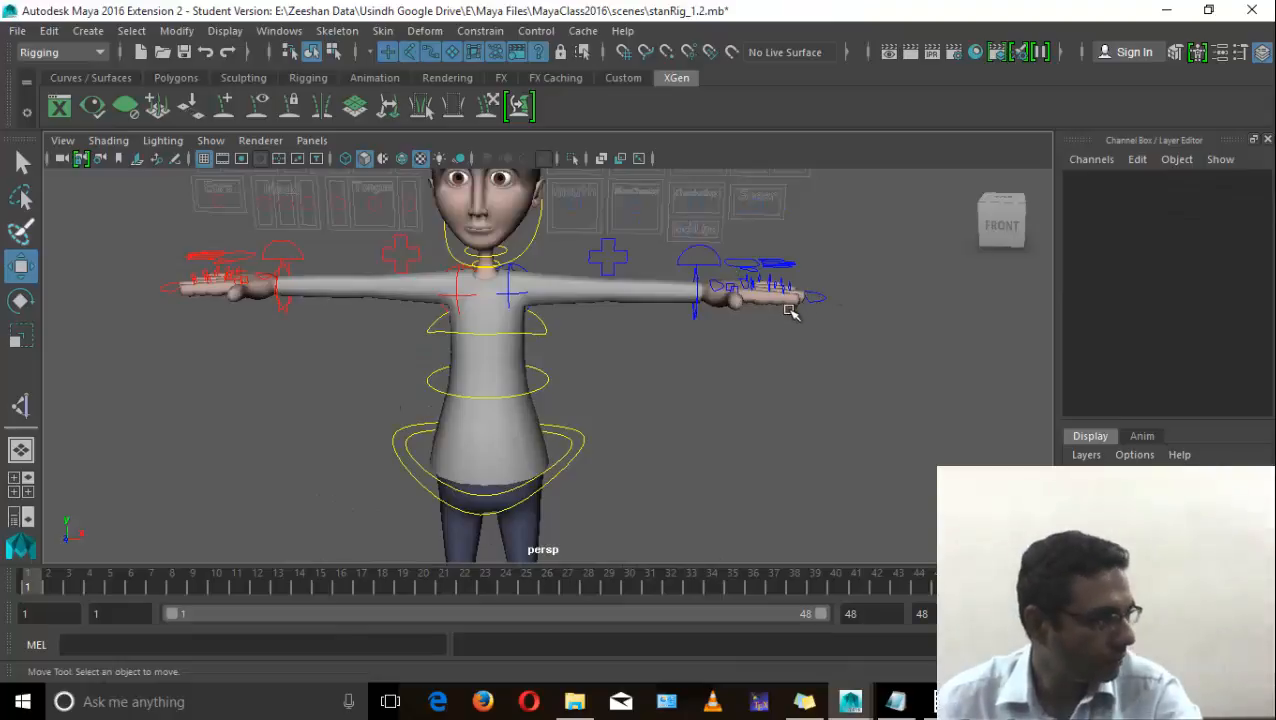
# Step: Try moving hipsOverRide_ctl down and back to about 15.8, -15.9, -30.9, and undo the move
pyautogui.keyDown('alt'); pyautogui.moveTo(615, 384); pyautogui.dragTo(508, 341); pyautogui.keyUp('alt')
pyautogui.click(582, 481)
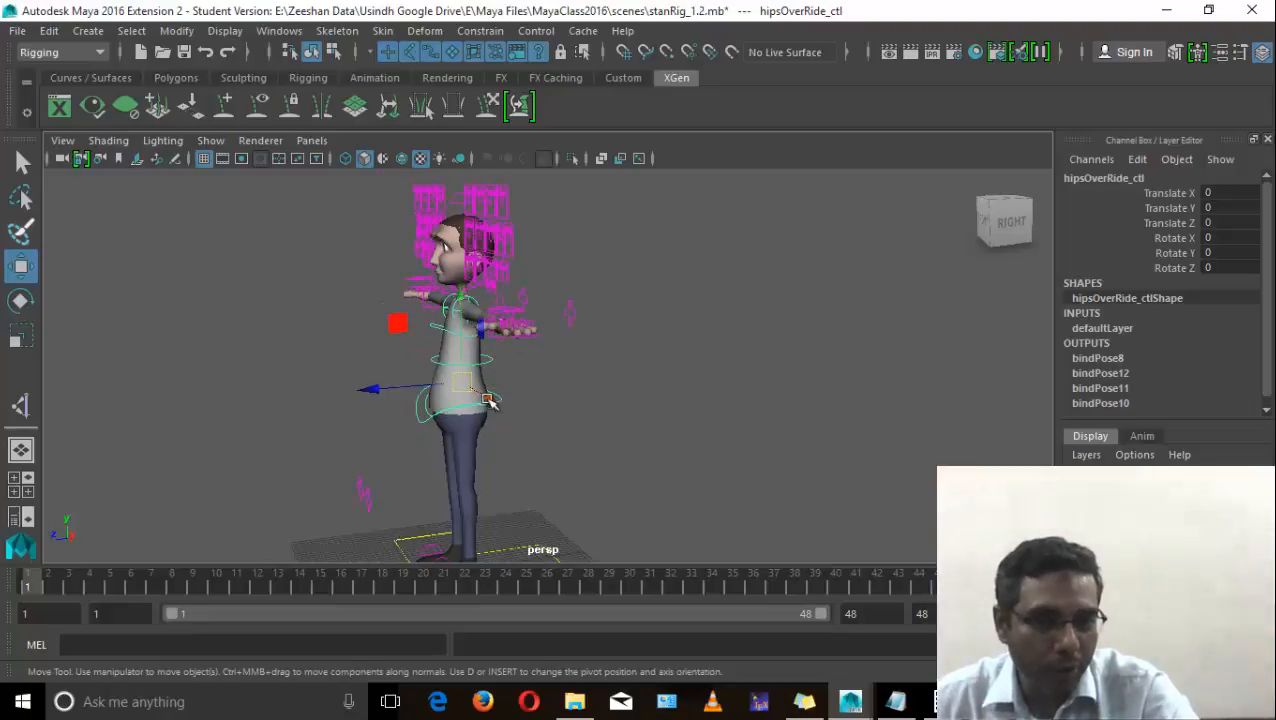
pyautogui.moveTo(490, 401); pyautogui.dragTo(686, 478)
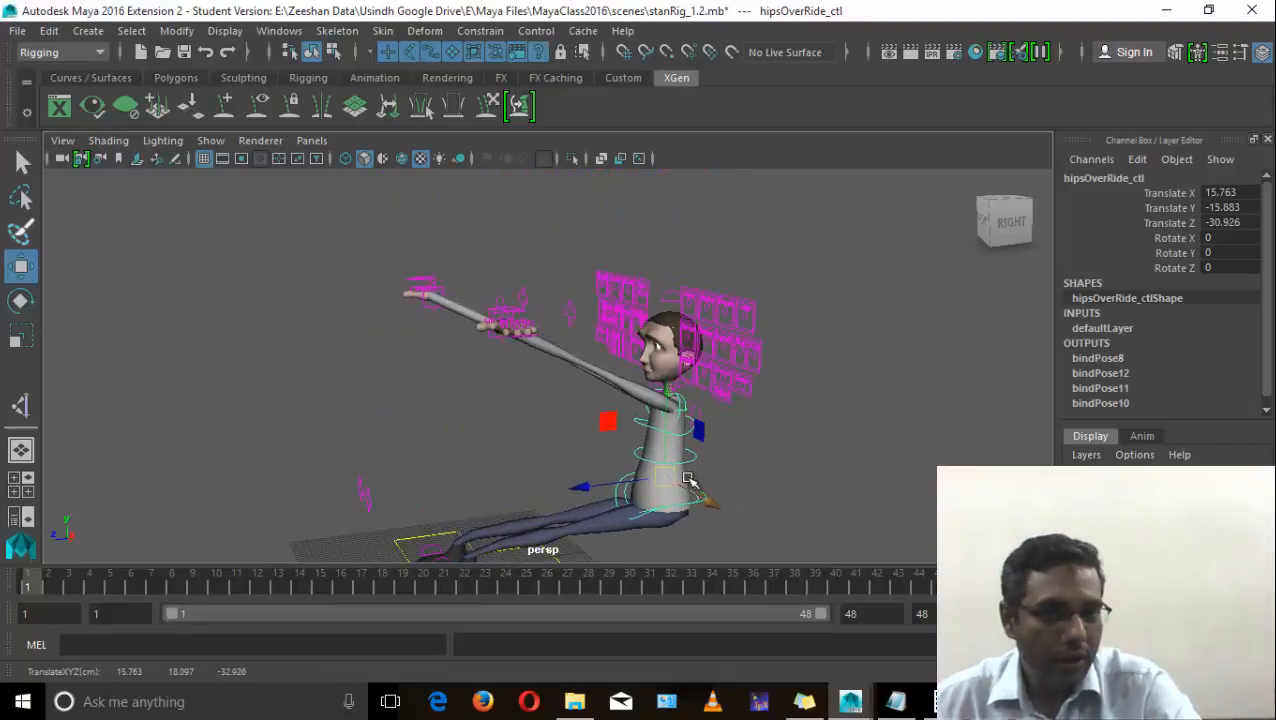
pyautogui.hotkey('ctrl', 'z')
pyautogui.hotkey('ctrl', 'z')
# Step: Switch the left arm back to FK by setting l_arm_IKFK_ctl's IKFK Blend to 0
pyautogui.keyDown('alt'); pyautogui.moveTo(523, 445); pyautogui.dragTo(590, 441); pyautogui.keyUp('alt')
pyautogui.scroll(3, 458, 276)
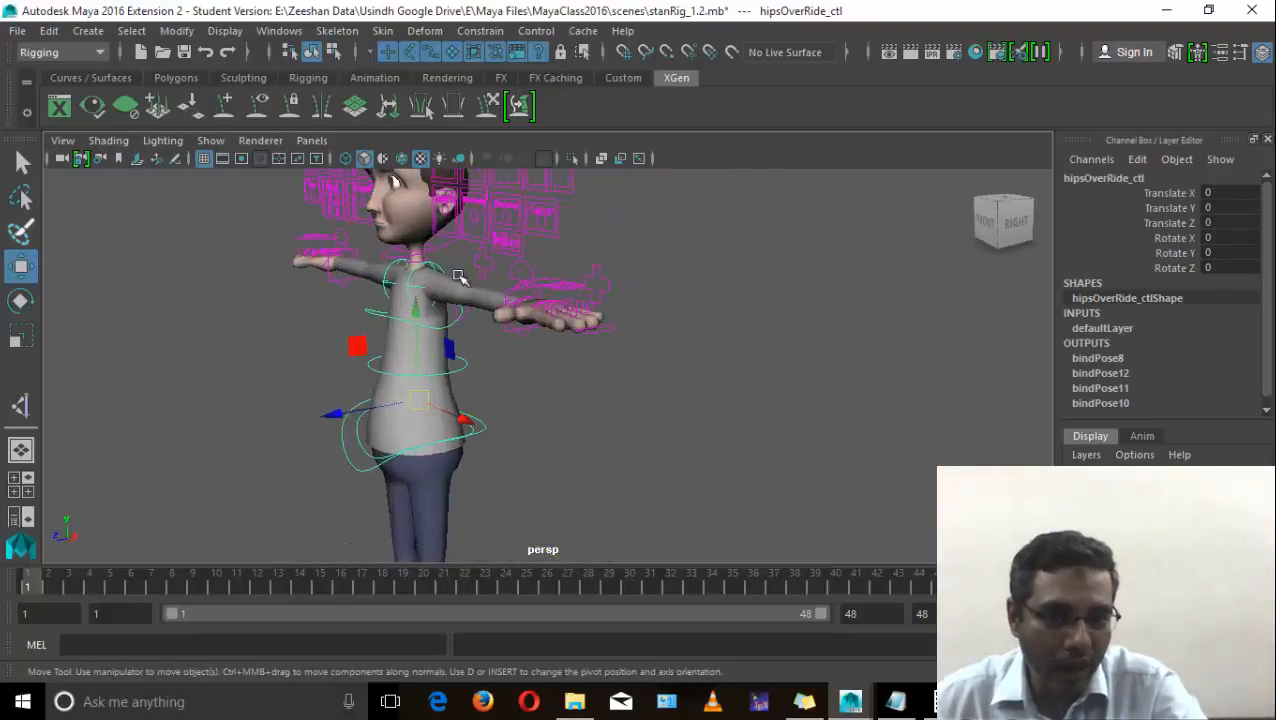
pyautogui.click(525, 262)
pyautogui.keyDown('alt'); pyautogui.moveTo(484, 353); pyautogui.dragTo(541, 396); pyautogui.keyUp('alt')
pyautogui.keyDown('alt'); pyautogui.moveTo(541, 396); pyautogui.dragTo(597, 433, button='middle'); pyautogui.keyUp('alt')
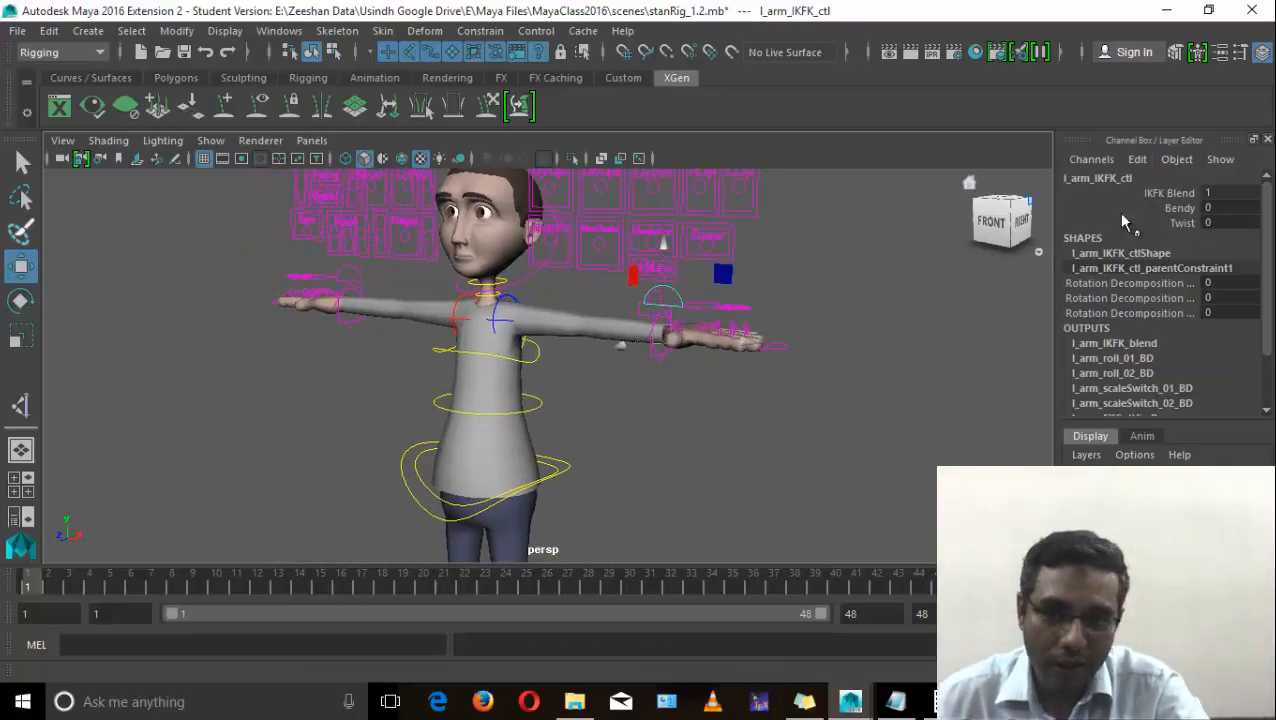
pyautogui.click(1150, 193)
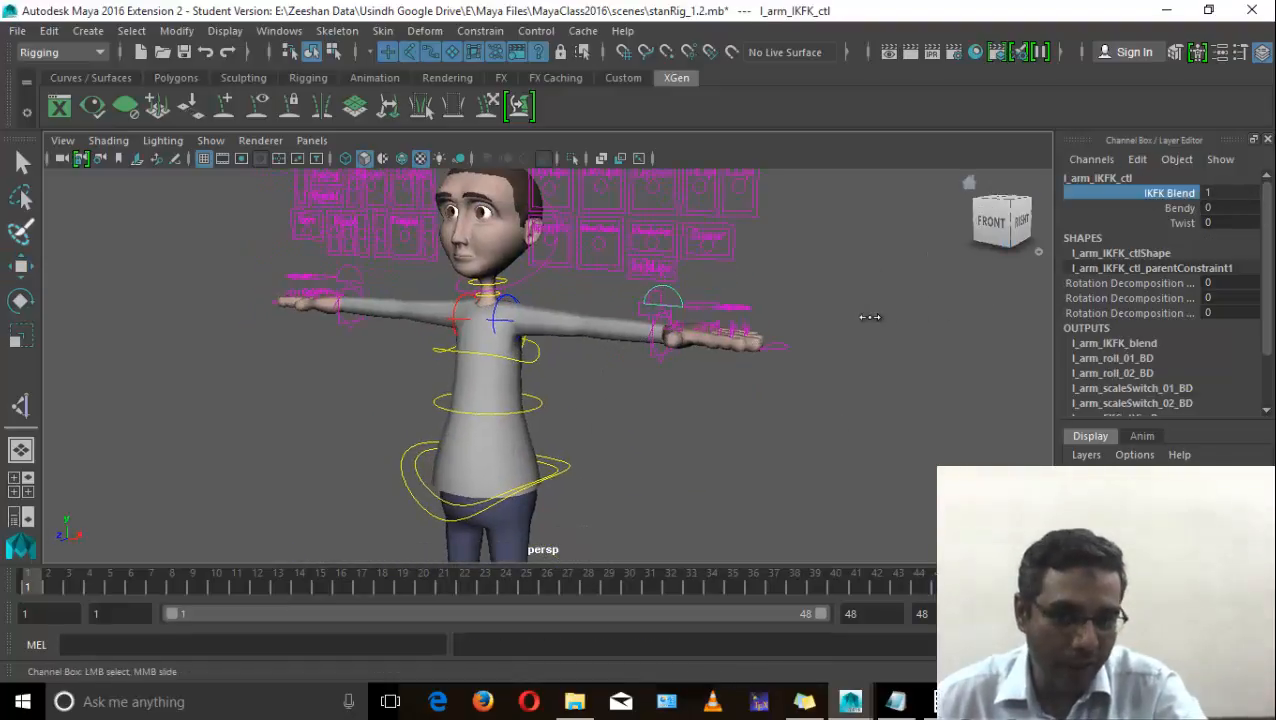
pyautogui.moveTo(880, 325); pyautogui.dragTo(770, 338, button='middle')
# Step: Try moving hipsOverRide_ctl backward to about 1.8, -1.4, -6.7 and then farther, and undo the hip moves
pyautogui.keyDown('alt'); pyautogui.moveTo(553, 462); pyautogui.dragTo(350, 475); pyautogui.keyUp('alt')
pyautogui.click(566, 464)
pyautogui.press('w')
pyautogui.moveTo(453, 418); pyautogui.dragTo(529, 430)
pyautogui.keyDown('alt'); pyautogui.moveTo(529, 430); pyautogui.dragTo(421, 342, button='right'); pyautogui.keyUp('alt')
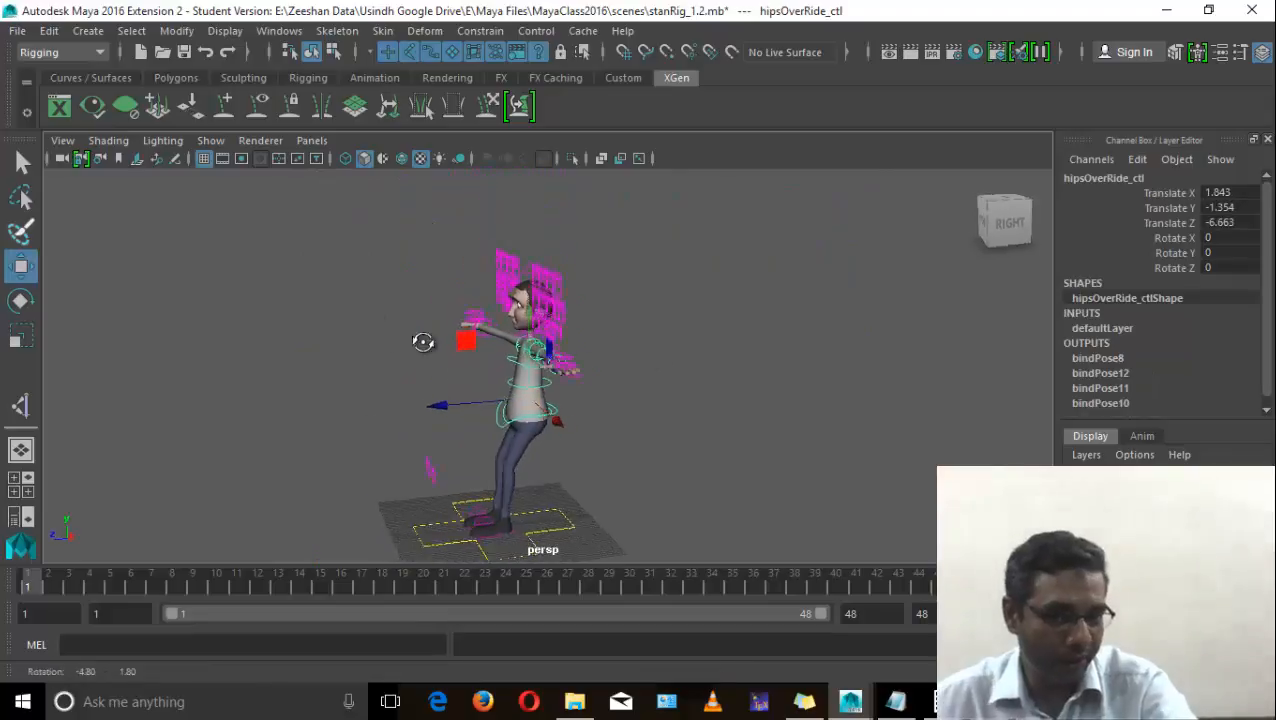
pyautogui.keyDown('alt'); pyautogui.moveTo(421, 342); pyautogui.dragTo(460, 481); pyautogui.keyUp('alt')
pyautogui.moveTo(460, 481); pyautogui.dragTo(550, 355, button='middle')
pyautogui.hotkey('ctrl', 'z')
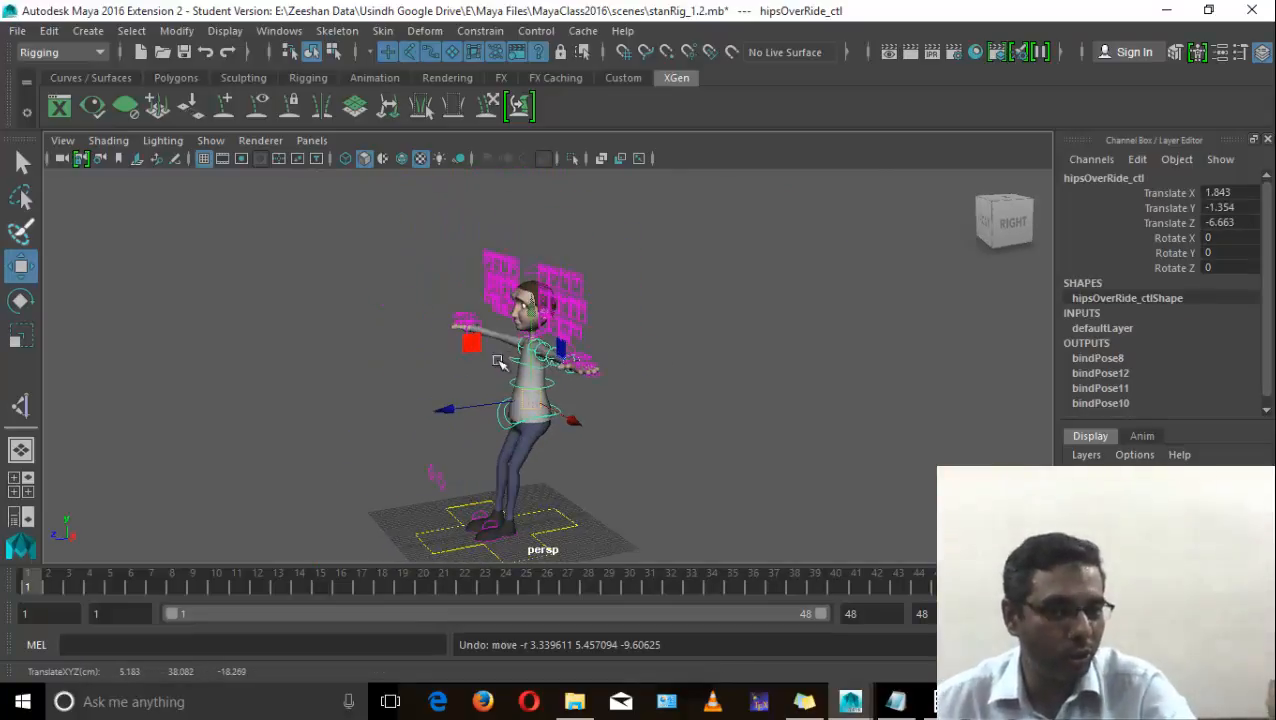
# Step: Return the left arm to IK by setting l_arm_IKFK_ctl's IKFK Blend to 1
pyautogui.keyDown('alt'); pyautogui.moveTo(498, 362); pyautogui.dragTo(600, 395); pyautogui.keyUp('alt')
pyautogui.scroll(5, 769, 427)
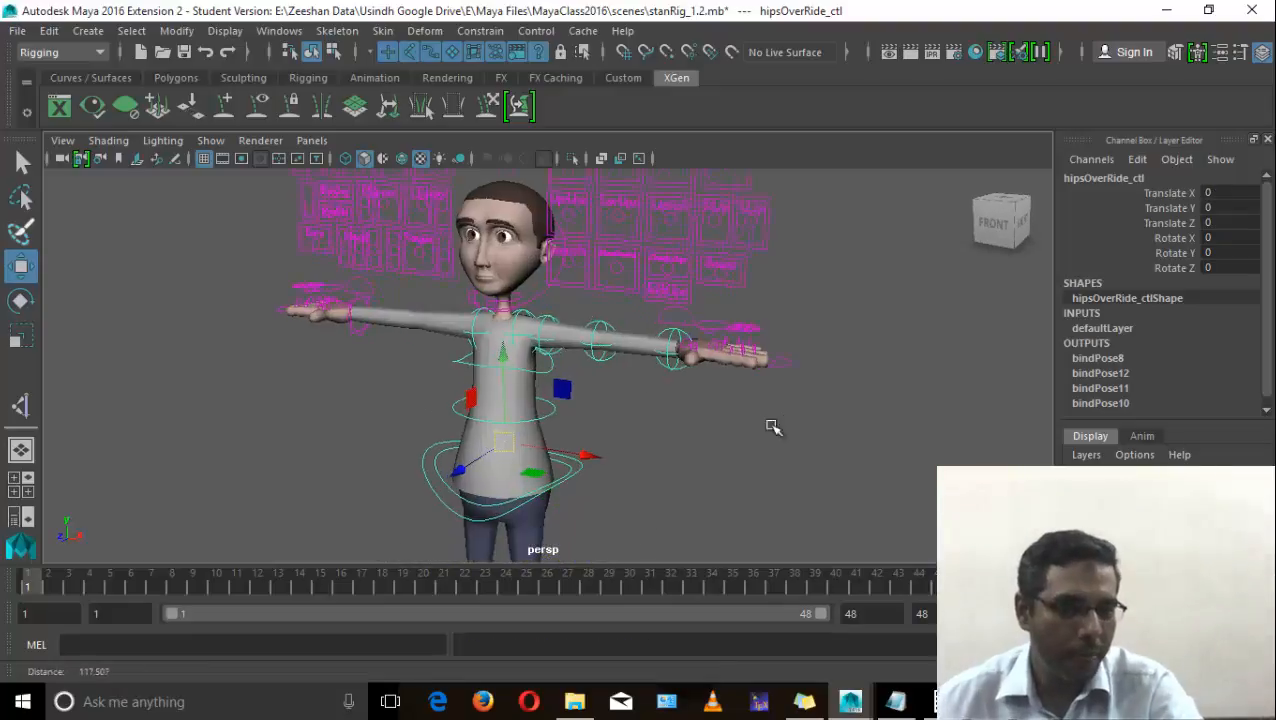
pyautogui.click(698, 318)
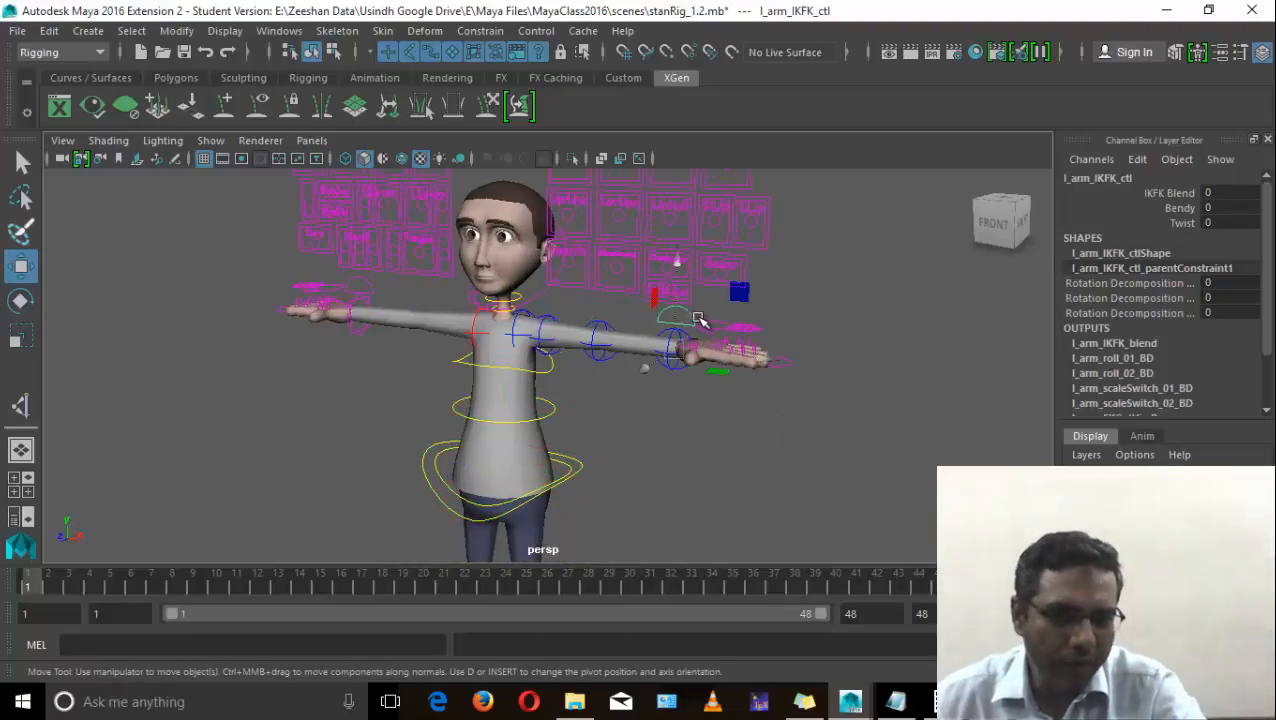
pyautogui.click(1170, 193)
pyautogui.moveTo(611, 392); pyautogui.dragTo(765, 397, button='middle')
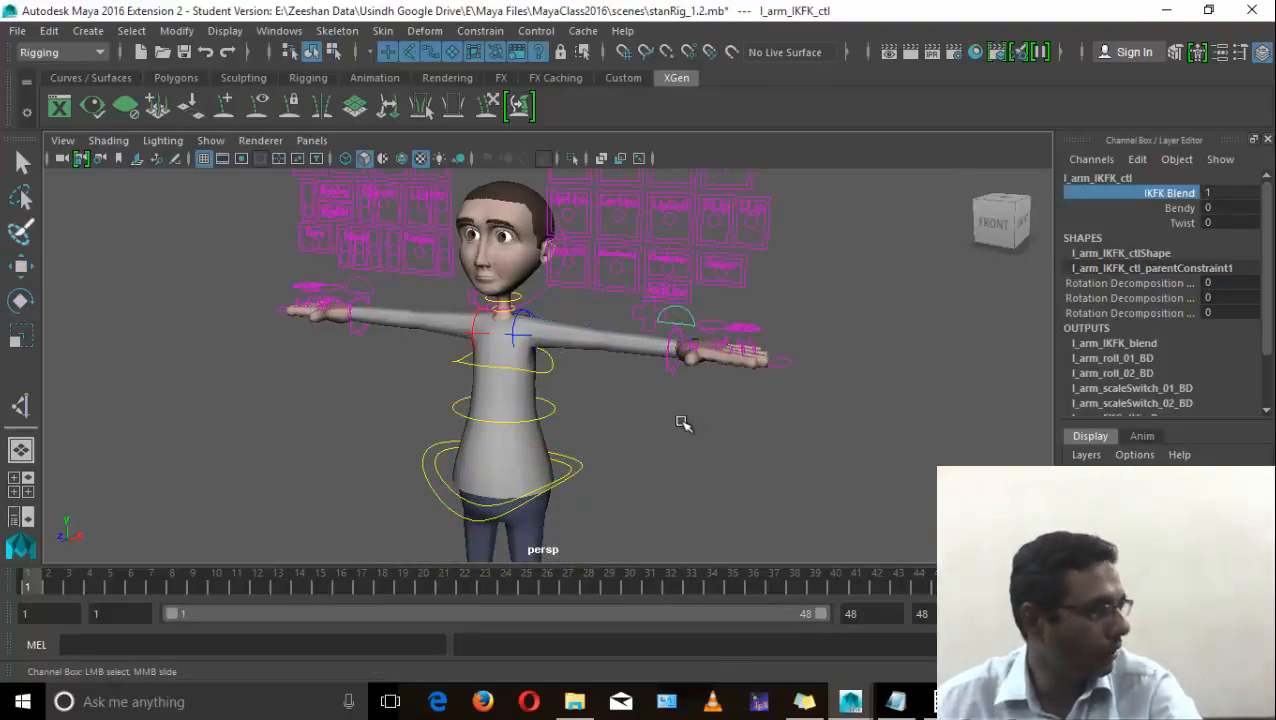
# Step: Try stepping the left foot forward with l_leg_IK_ctl, and shift hipsOverRide_ctl to about Translate Z 13.9
pyautogui.keyDown('alt'); pyautogui.moveTo(680, 423); pyautogui.dragTo(481, 433); pyautogui.keyUp('alt')
pyautogui.click(459, 455)
pyautogui.press('w')
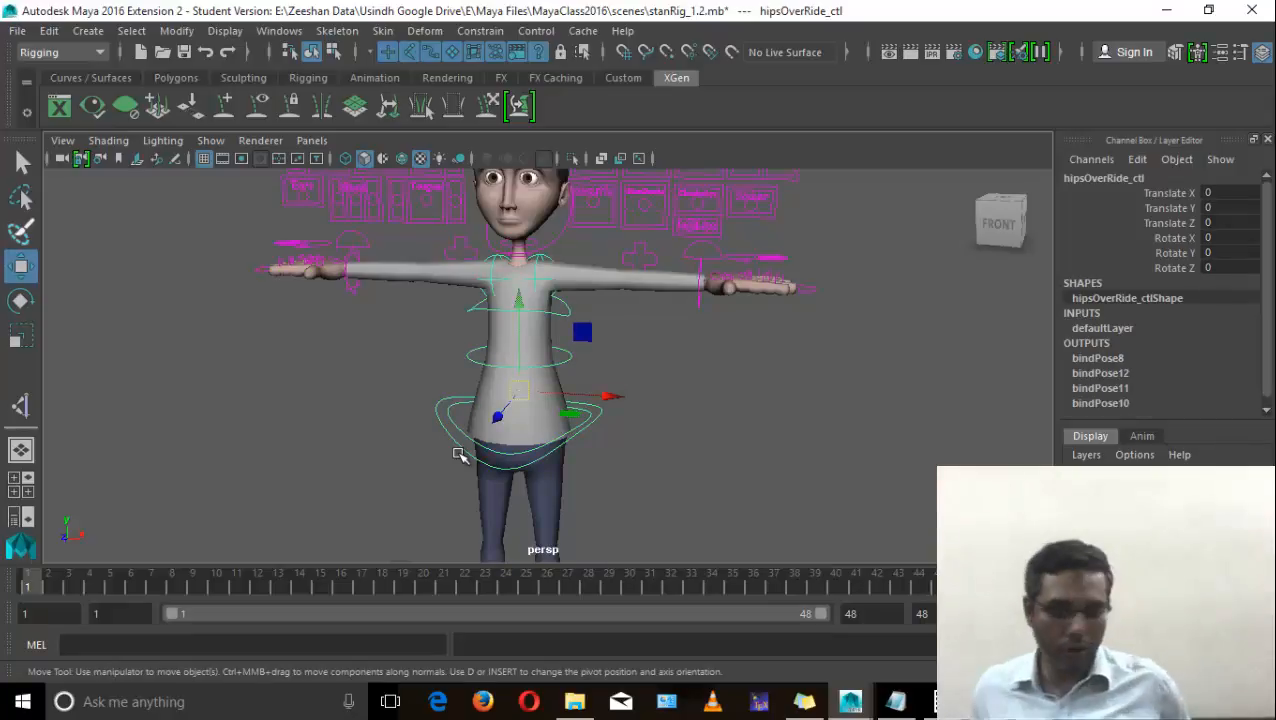
pyautogui.keyDown('alt'); pyautogui.moveTo(549, 399); pyautogui.dragTo(477, 401); pyautogui.keyUp('alt')
pyautogui.click(437, 447)
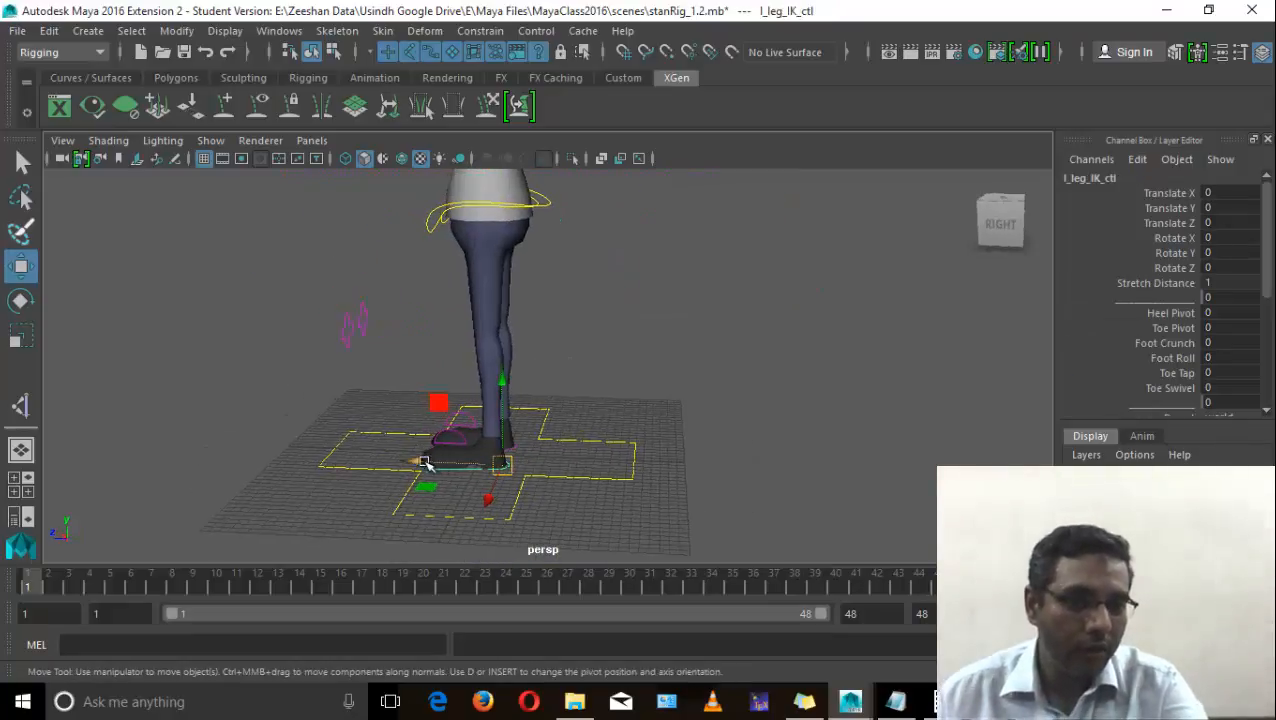
pyautogui.moveTo(437, 450); pyautogui.dragTo(292, 457)
pyautogui.keyDown('alt'); pyautogui.moveTo(426, 292); pyautogui.dragTo(447, 336, button='middle'); pyautogui.keyUp('alt')
pyautogui.click(449, 271)
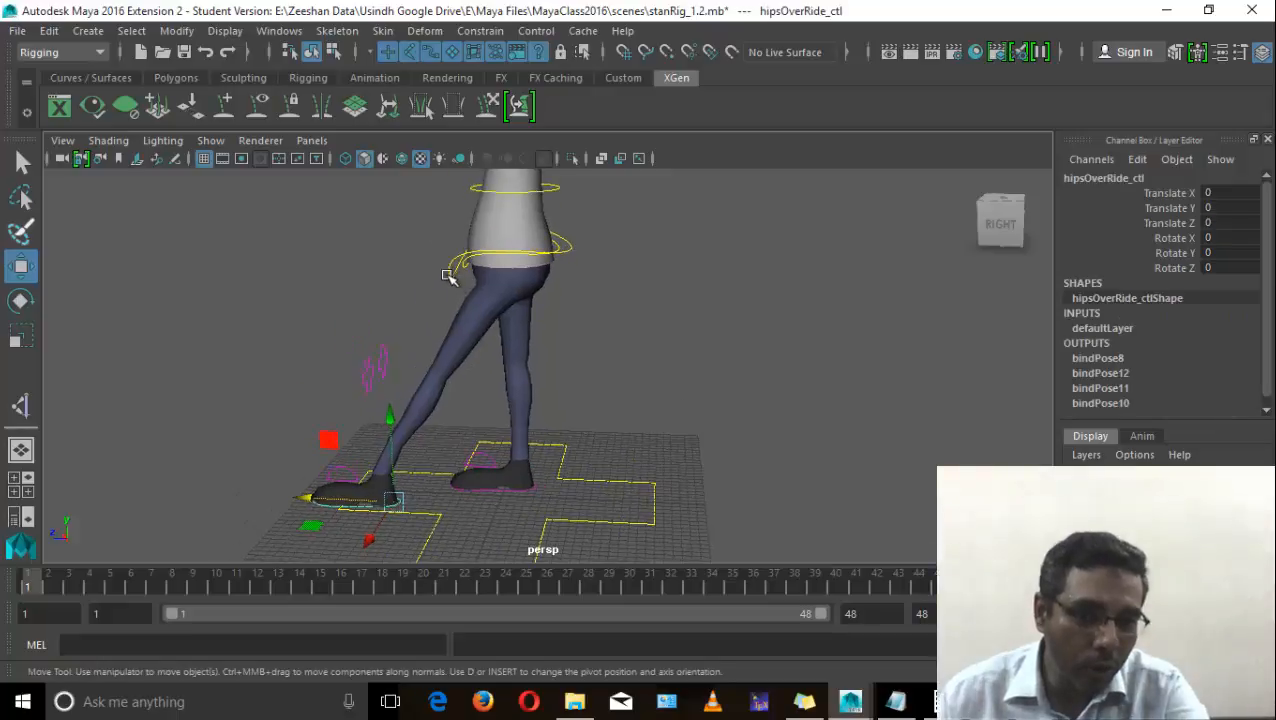
pyautogui.moveTo(428, 220); pyautogui.dragTo(314, 218)
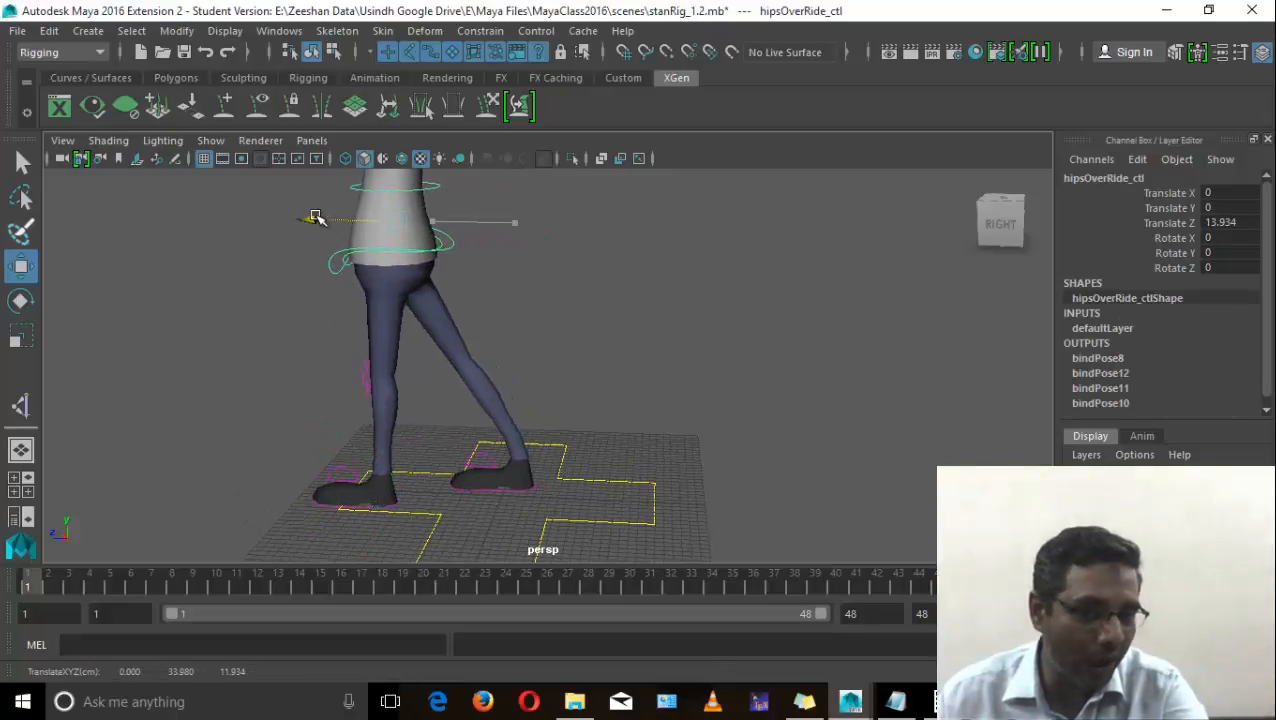
# Step: Try stepping r_leg_IK_ctl forward to about Translate Z 42.4 and moving hipsOverRide_ctl to about X 15.6, Z 20
pyautogui.click(512, 482)
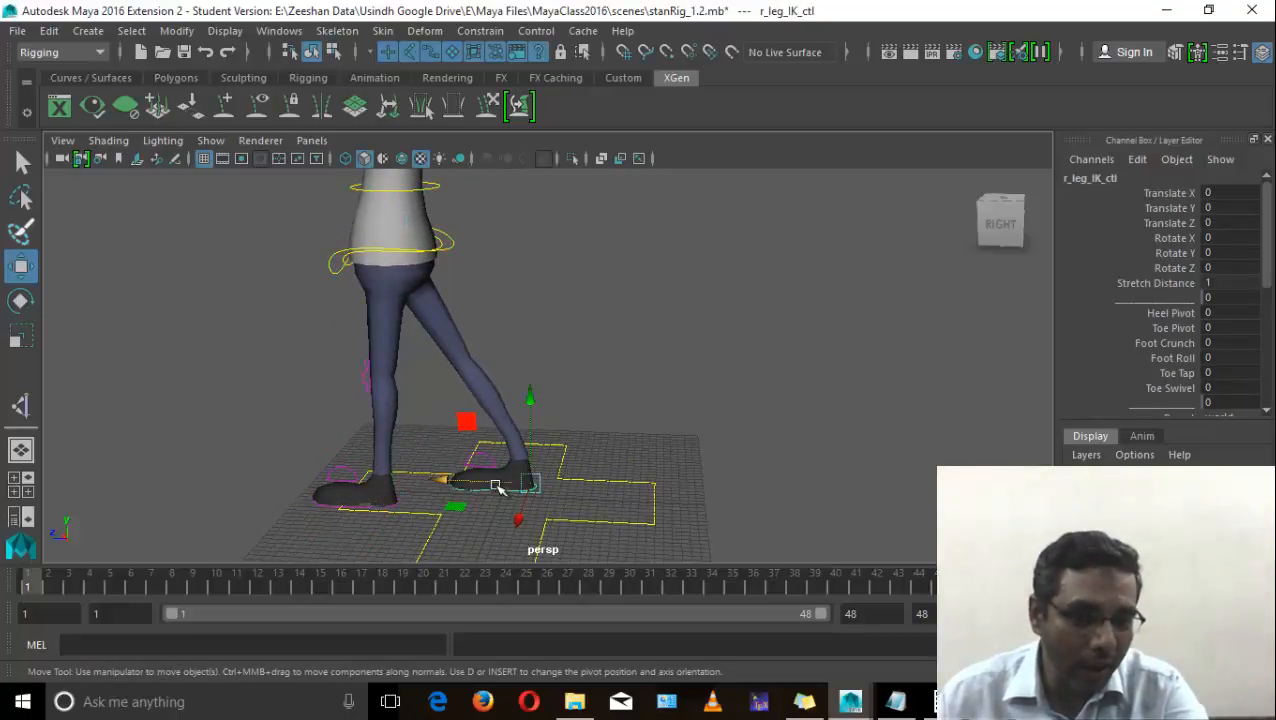
pyautogui.moveTo(497, 487); pyautogui.dragTo(139, 466)
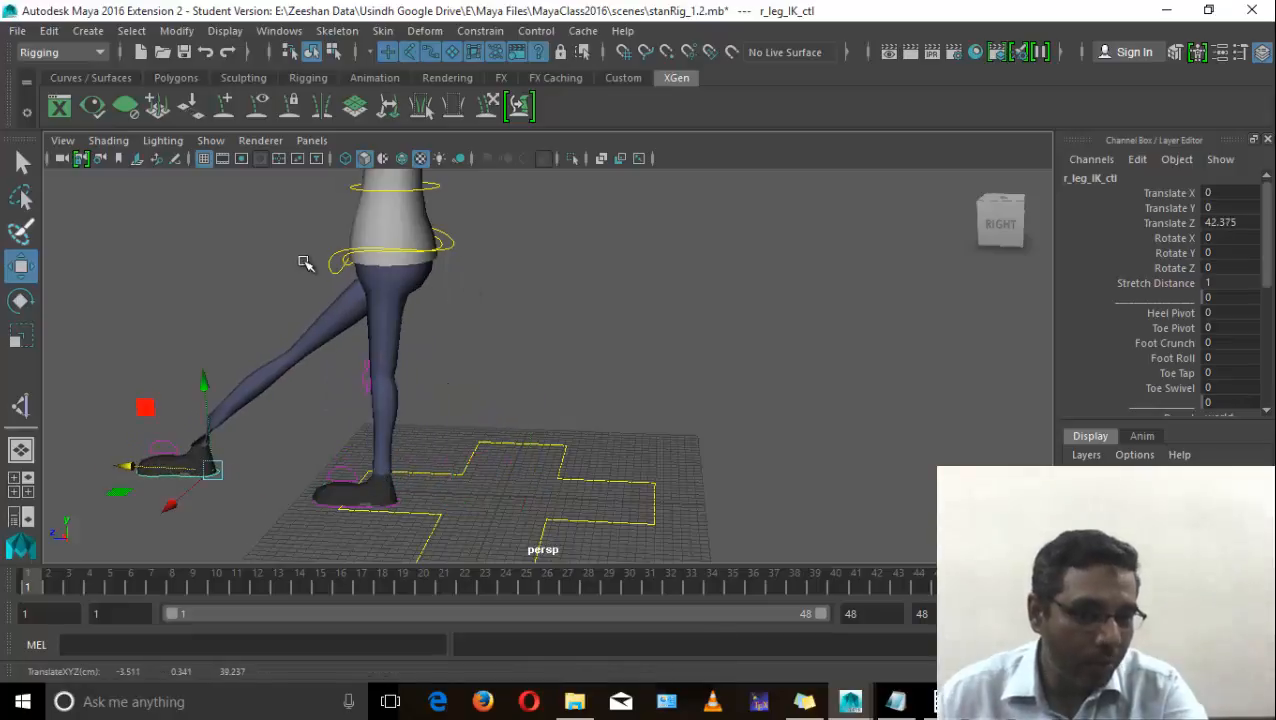
pyautogui.click(330, 264)
pyautogui.moveTo(313, 222); pyautogui.dragTo(268, 291)
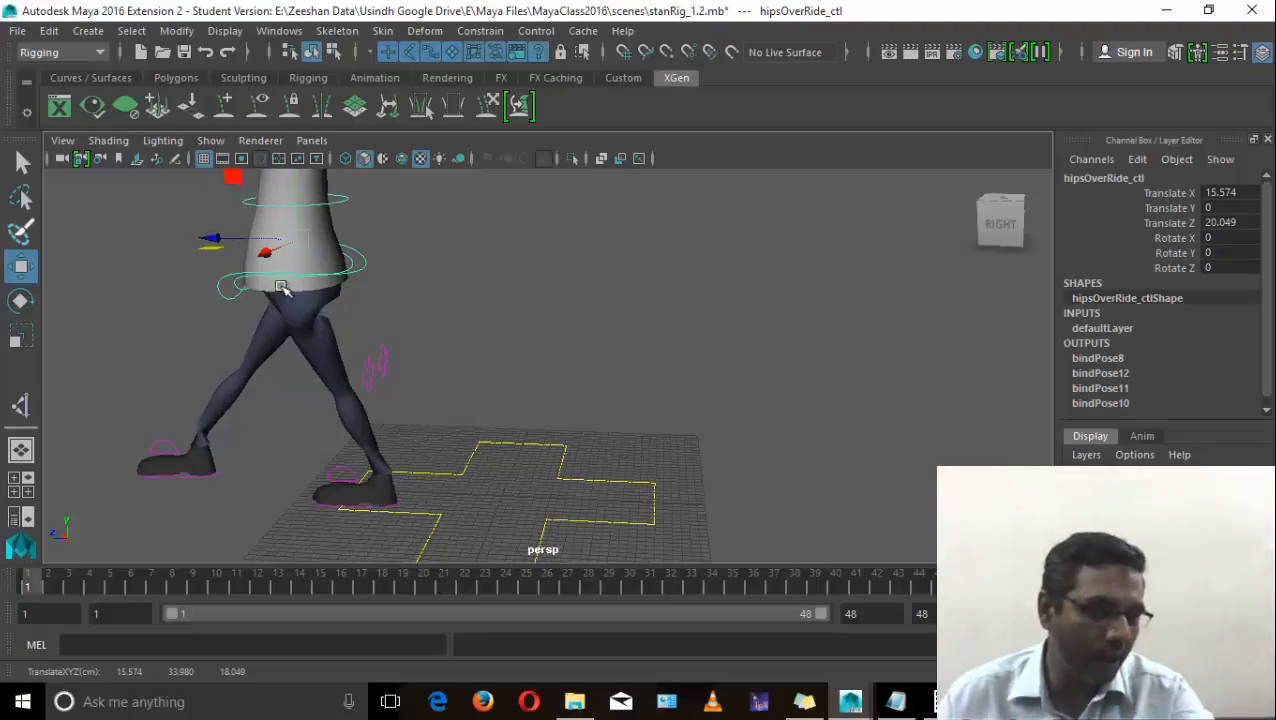
# Step: Undo the walking moves, returning hips and feet to the standing pose with l_leg_IK_ctl's translation at 0, and clear the selection
pyautogui.hotkey('ctrl', 'z')
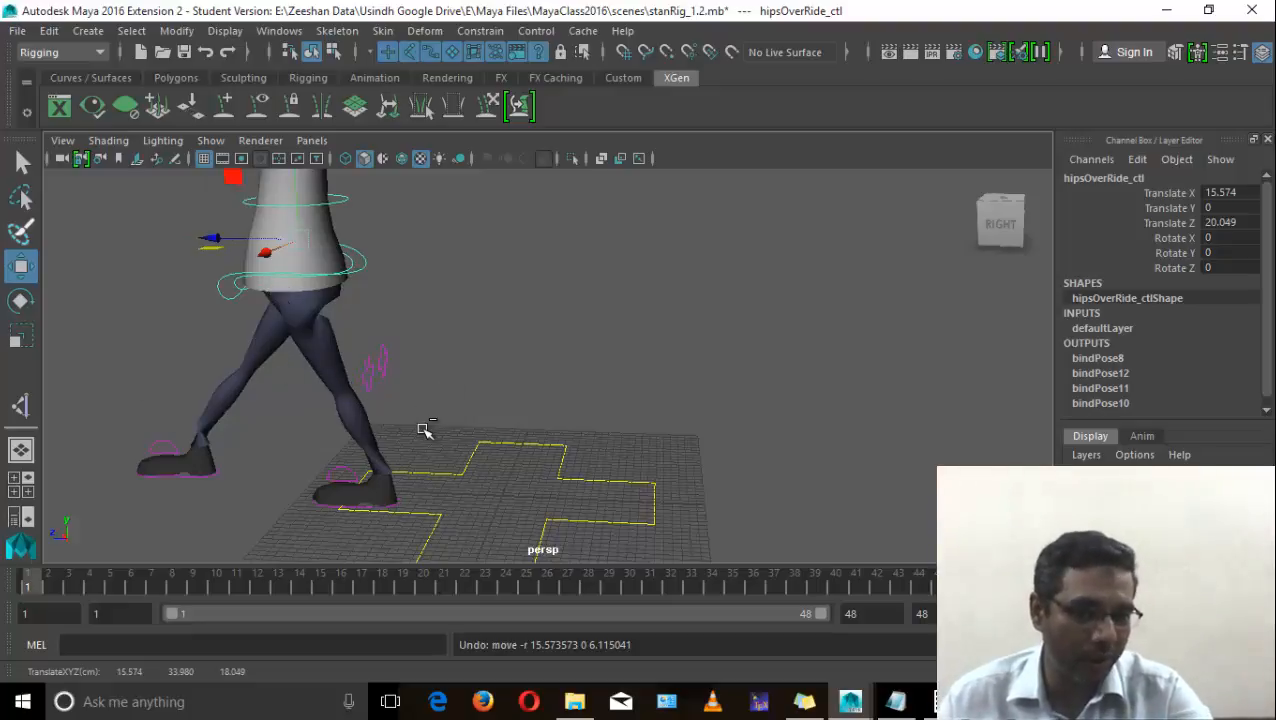
pyautogui.hotkey('ctrl', 'z')
pyautogui.hotkey('ctrl', 'z')
pyautogui.hotkey('ctrl', 'z')
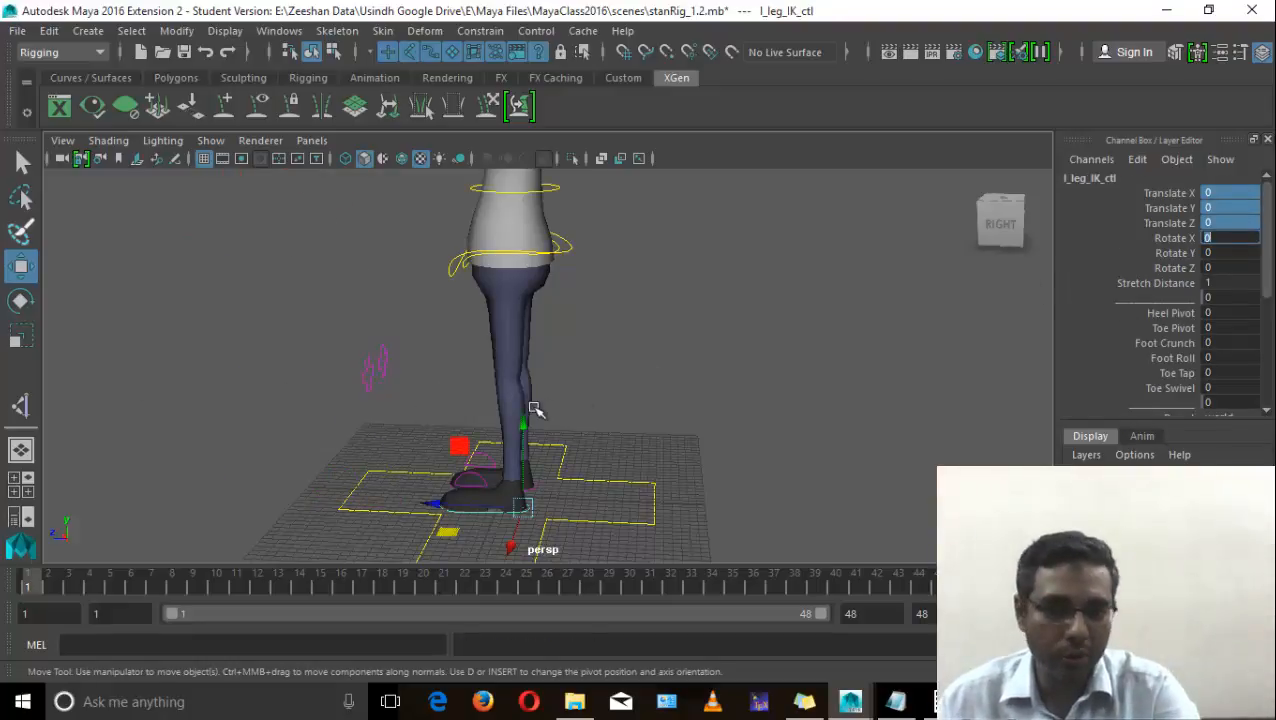
pyautogui.click(505, 447)
pyautogui.scroll(-6, 505, 447)
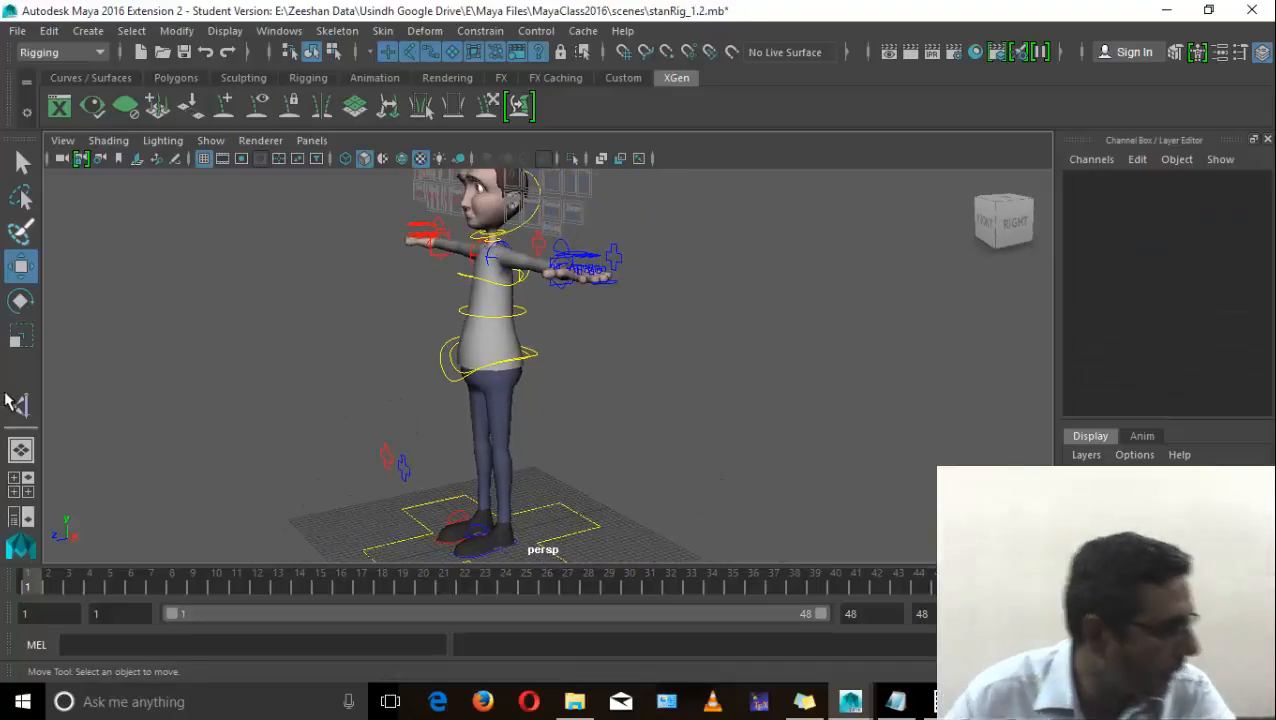
# Step: Select l_hand_ctl and l_arm_IKFK_ctl in a close view of the left hand to examine their channels
pyautogui.keyDown('alt'); pyautogui.moveTo(405, 371); pyautogui.dragTo(441, 362); pyautogui.keyUp('alt')
pyautogui.scroll(5, 806, 296)
pyautogui.keyDown('alt'); pyautogui.moveTo(788, 240); pyautogui.dragTo(744, 374, button='middle'); pyautogui.keyUp('alt')
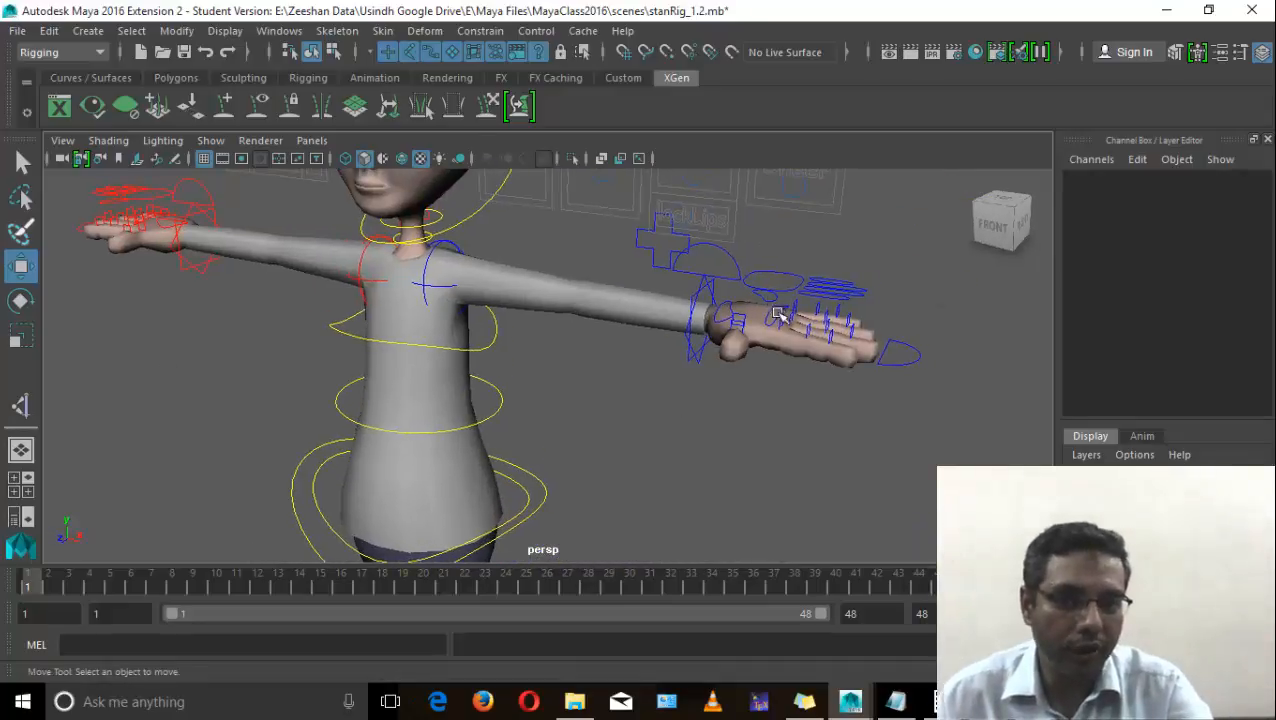
pyautogui.keyDown('alt'); pyautogui.moveTo(783, 313); pyautogui.dragTo(700, 325); pyautogui.keyUp('alt')
pyautogui.keyDown('alt'); pyautogui.moveTo(700, 325); pyautogui.dragTo(804, 392, button='right'); pyautogui.keyUp('alt')
pyautogui.click(703, 299)
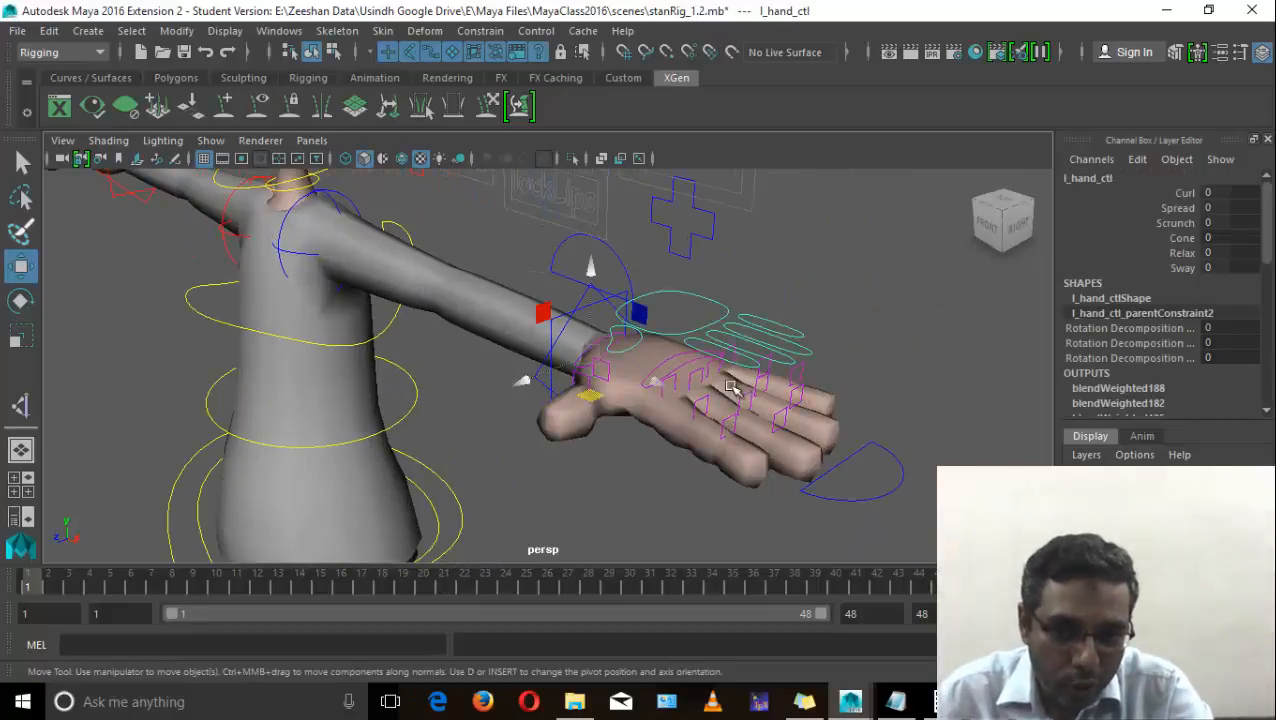
pyautogui.click(630, 275)
pyautogui.keyDown('alt'); pyautogui.moveTo(630, 275); pyautogui.dragTo(684, 330); pyautogui.keyUp('alt')
pyautogui.keyDown('alt'); pyautogui.moveTo(684, 330); pyautogui.dragTo(660, 411, button='middle'); pyautogui.keyUp('alt')
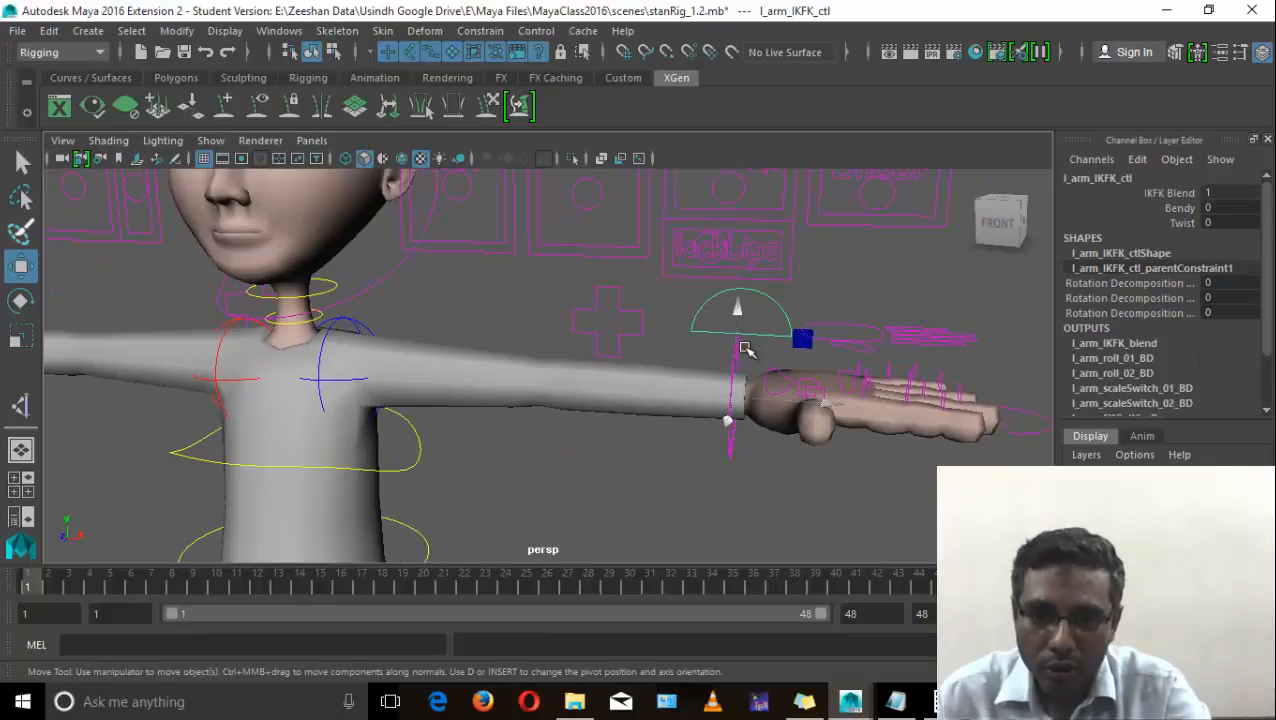
# Step: Set l_hand_ctl's Curl to 0.2 to bend the left hand's fingers slightly
pyautogui.click(846, 323)
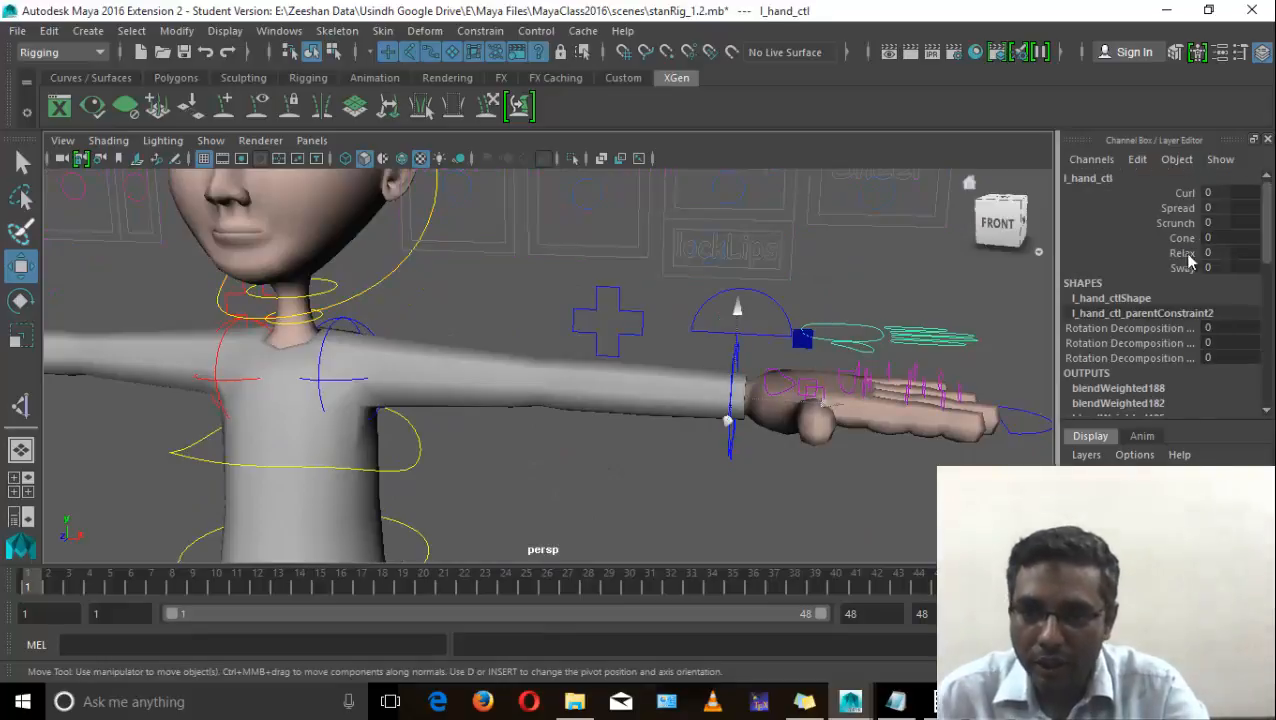
pyautogui.click(1183, 194)
pyautogui.moveTo(835, 416); pyautogui.dragTo(780, 420, button='middle')
pyautogui.keyDown('alt'); pyautogui.moveTo(824, 367); pyautogui.dragTo(755, 405); pyautogui.keyUp('alt')
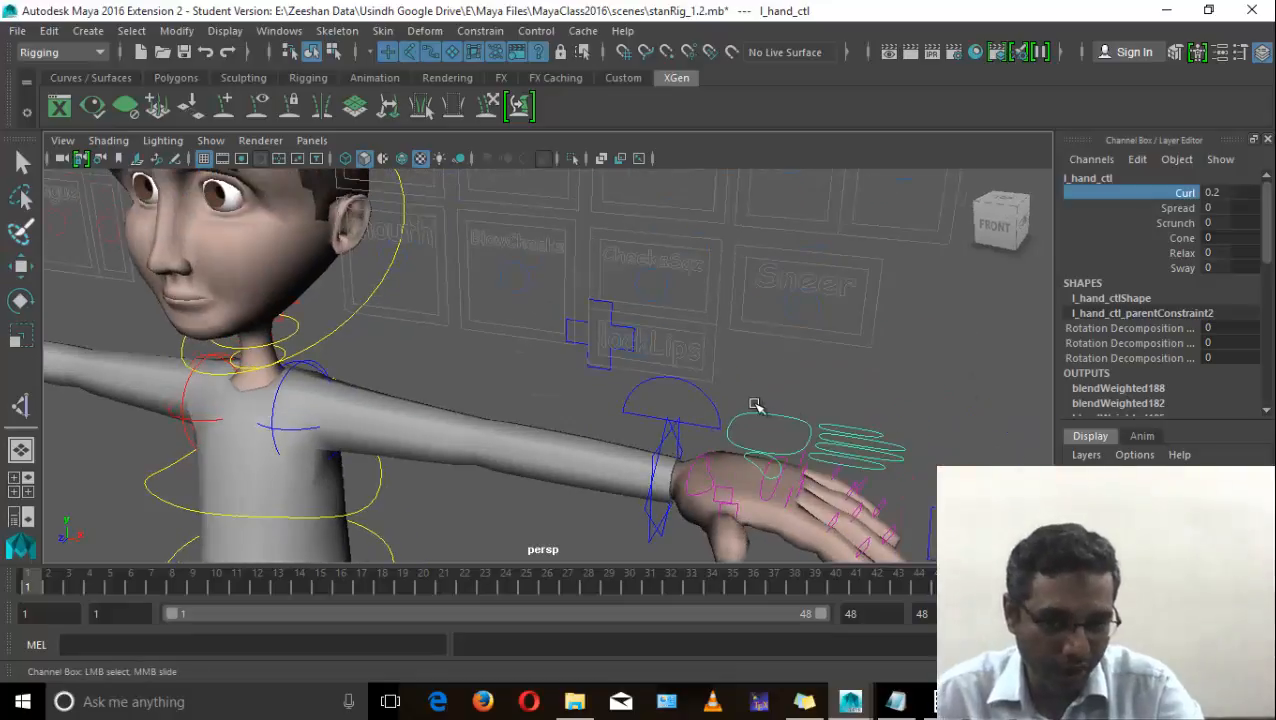
# Step: Try changing l_hand_ctl's Curl to -0.8 and undo the change
pyautogui.keyDown('alt'); pyautogui.moveTo(694, 462); pyautogui.dragTo(571, 416, button='middle'); pyautogui.keyUp('alt')
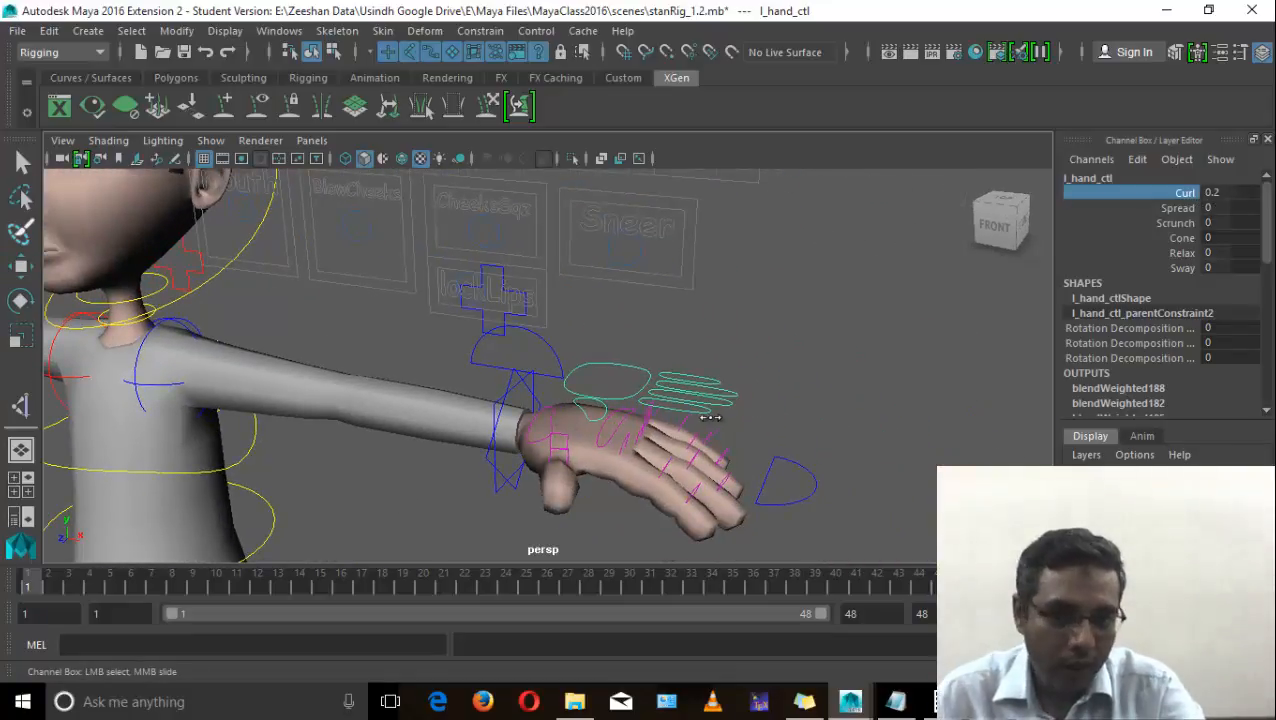
pyautogui.moveTo(710, 418)
pyautogui.mouseDown(button='middle')
pyautogui.moveTo(750, 419)
pyautogui.moveTo(692, 425)
pyautogui.mouseUp(button='middle')
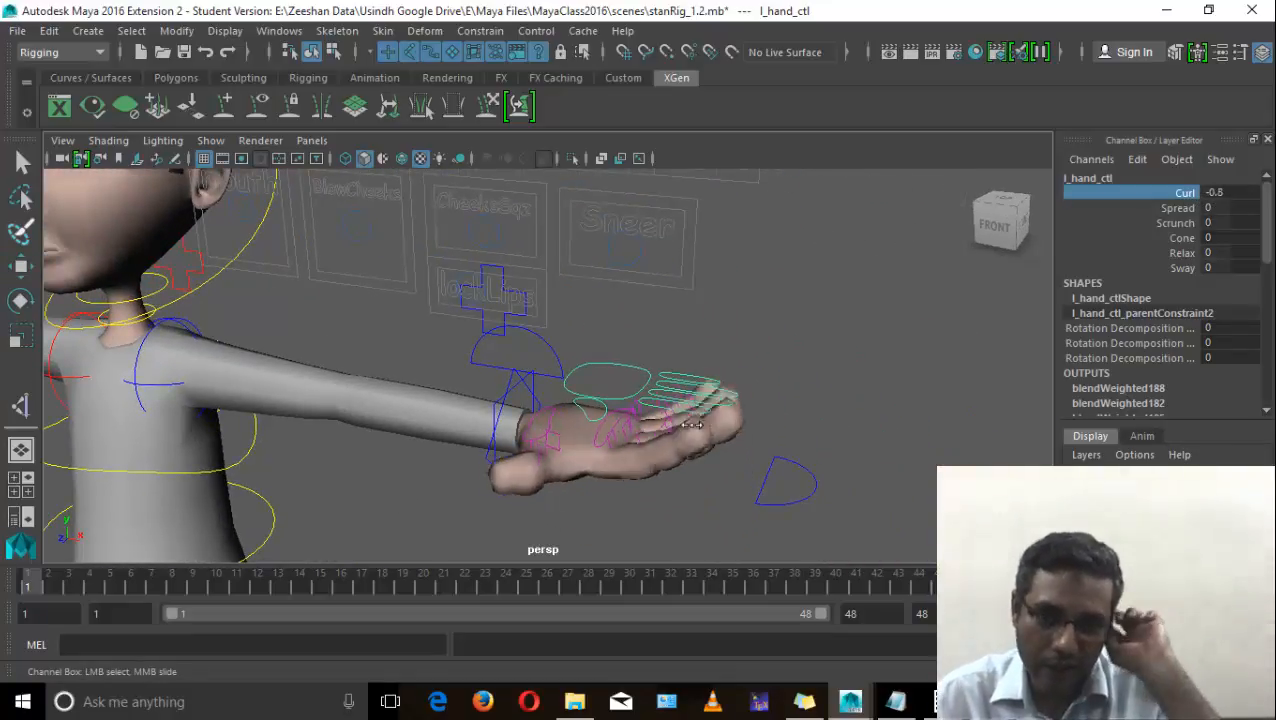
pyautogui.hotkey('ctrl', 'z')
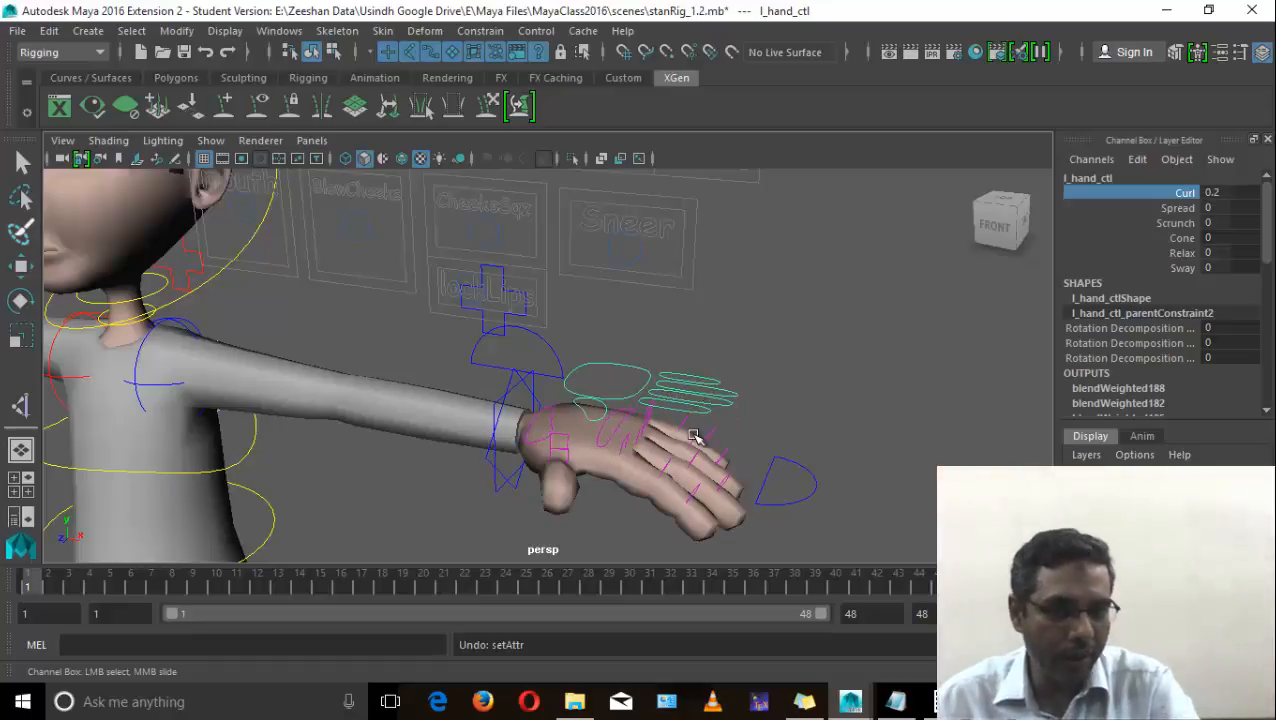
# Step: Undo the left hand's Curl, and try setting l_index_ctl's Curl to -1 to fold the index finger, undoing that change too
pyautogui.hotkey('ctrl', 'z')
pyautogui.click(700, 407)
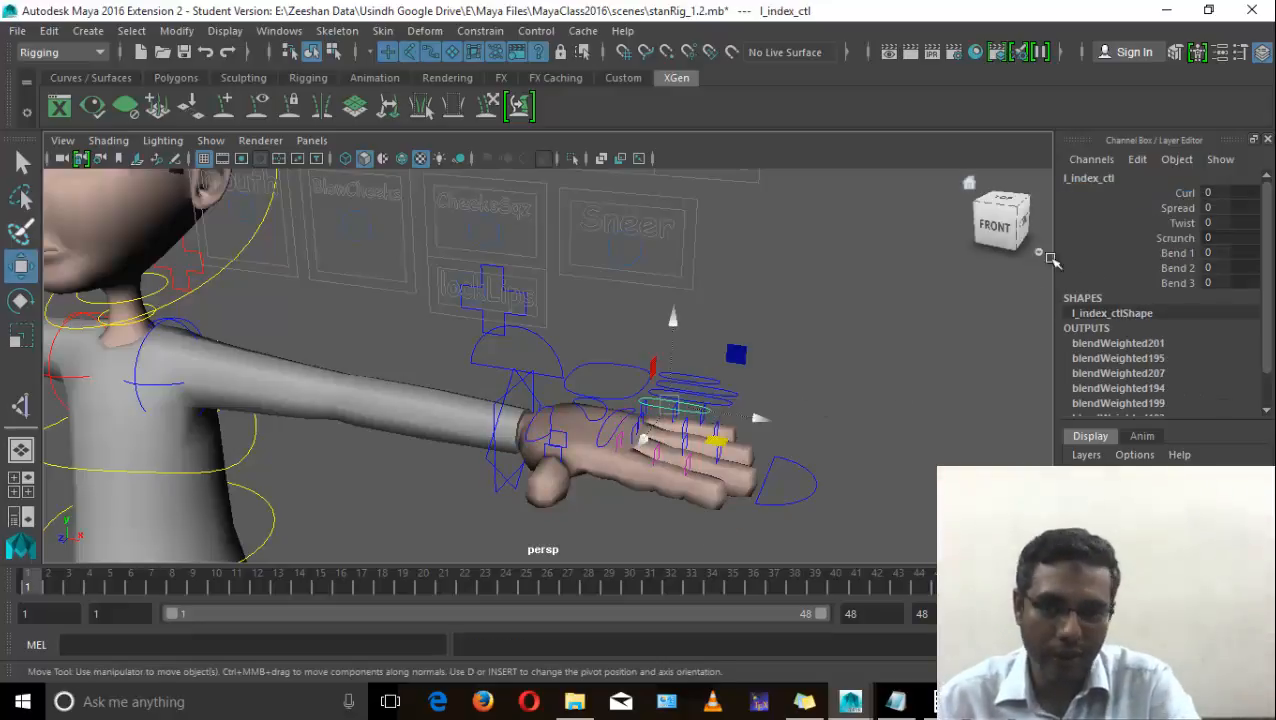
pyautogui.click(1184, 193)
pyautogui.moveTo(849, 359)
pyautogui.mouseDown(button='middle')
pyautogui.moveTo(860, 367)
pyautogui.moveTo(837, 368)
pyautogui.mouseUp(button='middle')
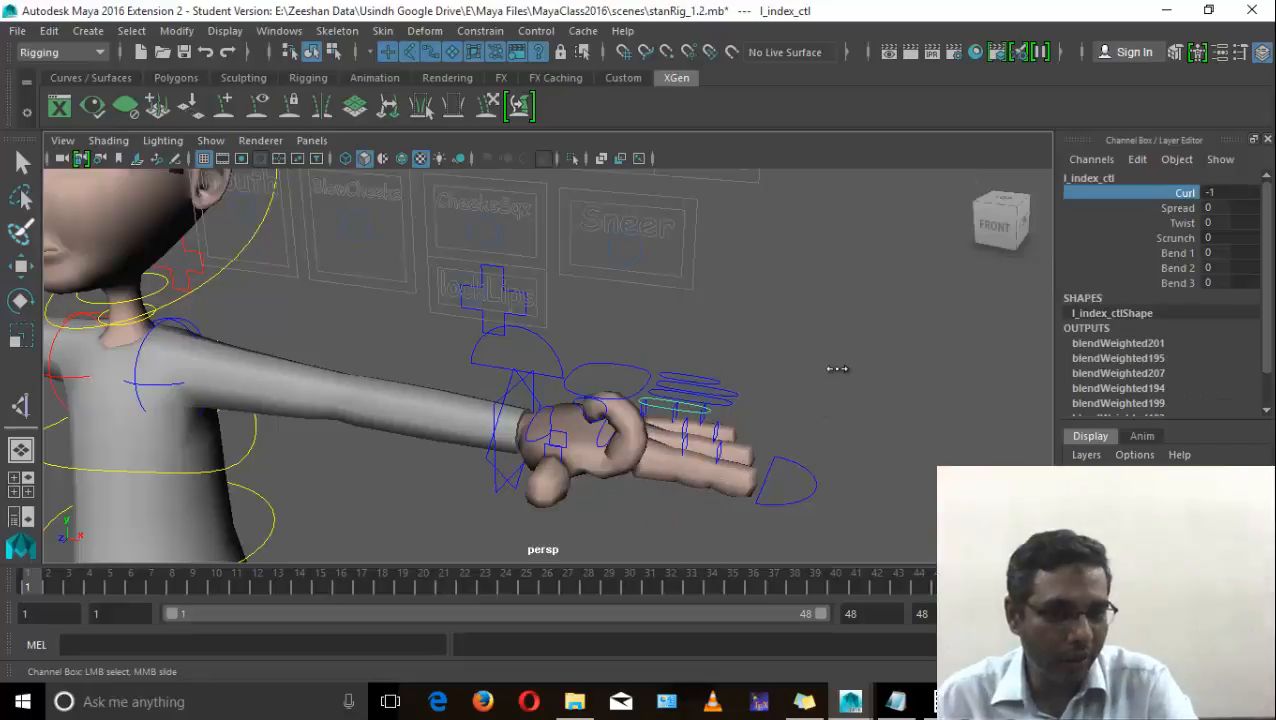
pyautogui.hotkey('ctrl', 'z')
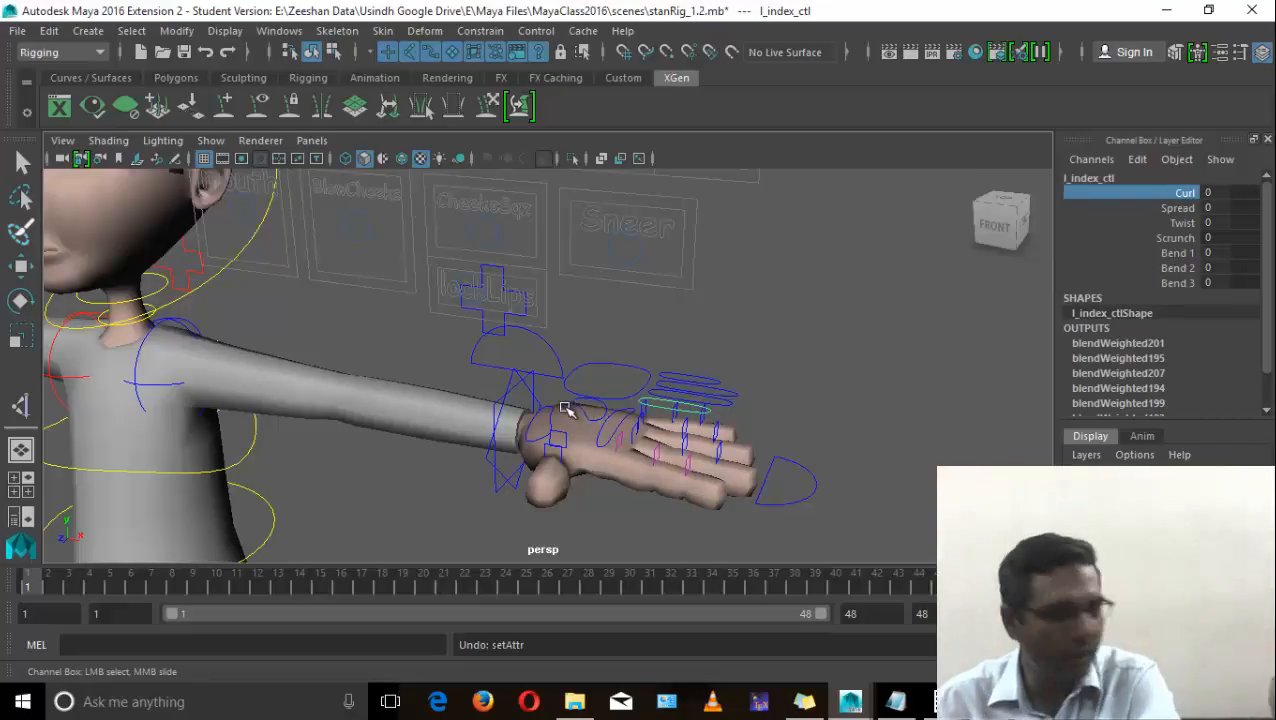
# Step: Try rotating the head with its yellow control curve and undo the rotation
pyautogui.keyDown('alt'); pyautogui.moveTo(541, 461); pyautogui.dragTo(580, 453); pyautogui.keyUp('alt')
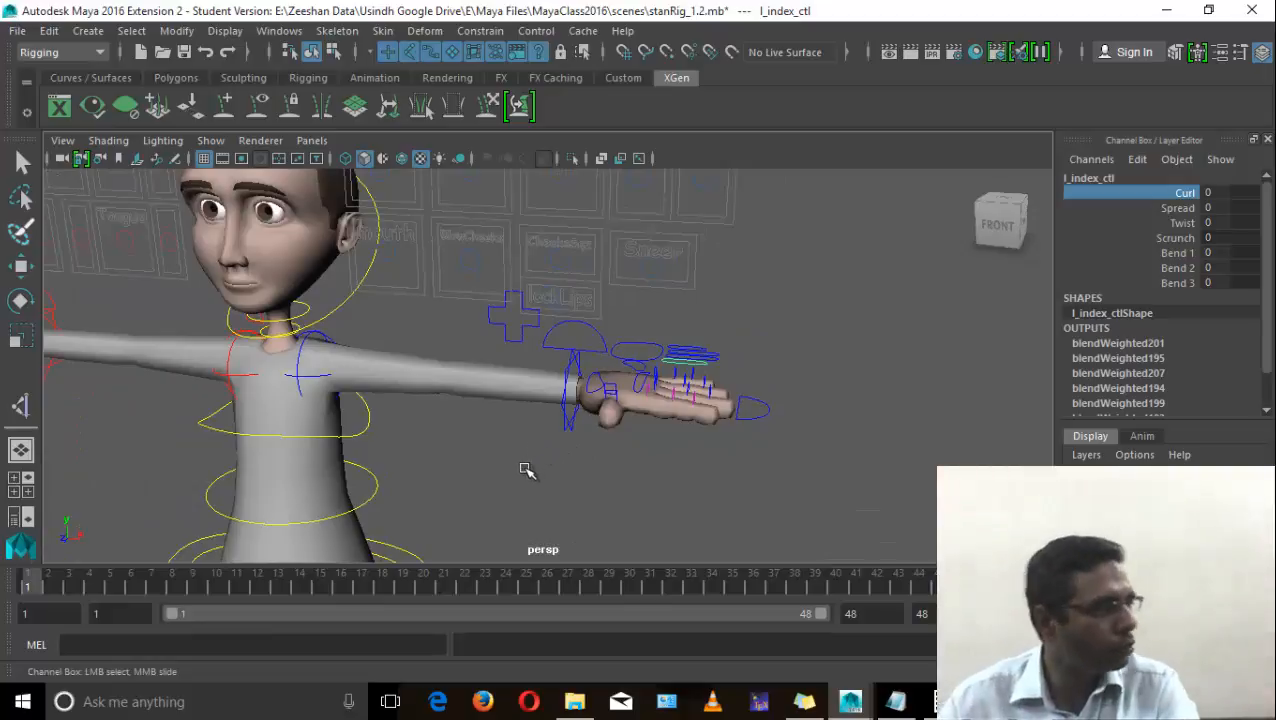
pyautogui.keyDown('alt'); pyautogui.moveTo(522, 470); pyautogui.dragTo(537, 298); pyautogui.keyUp('alt')
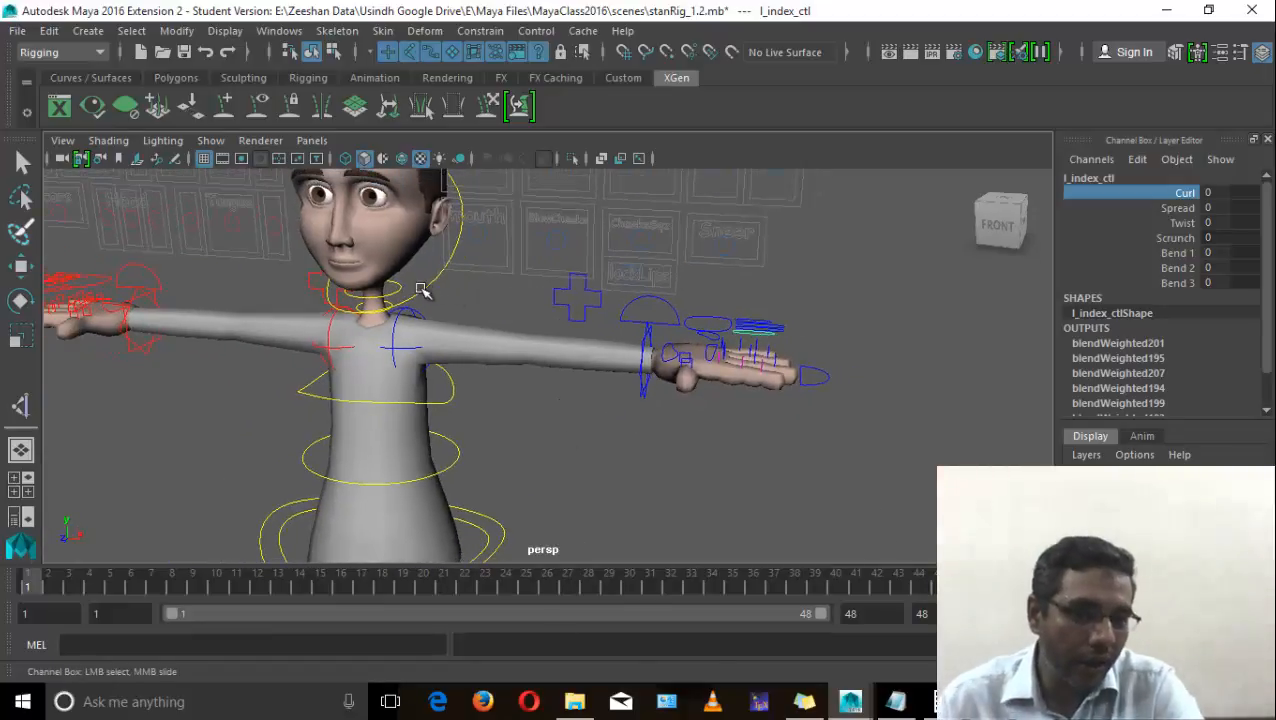
pyautogui.click(422, 290)
pyautogui.keyDown('alt'); pyautogui.moveTo(480, 322); pyautogui.dragTo(550, 404, button='middle'); pyautogui.keyUp('alt')
pyautogui.keyDown('alt'); pyautogui.moveTo(550, 404); pyautogui.dragTo(500, 370, button='right'); pyautogui.keyUp('alt')
pyautogui.press('e')
pyautogui.moveTo(505, 345); pyautogui.dragTo(470, 428)
pyautogui.hotkey('ctrl', 'z')
# Step: Try rotating the chest control spine_IK_02_ctl by about -25.6, 3.1 and -5.0 degrees, and undo the rotation
pyautogui.press('q')
pyautogui.click(492, 420)
pyautogui.press('e')
pyautogui.hotkey('ctrl', 'z')
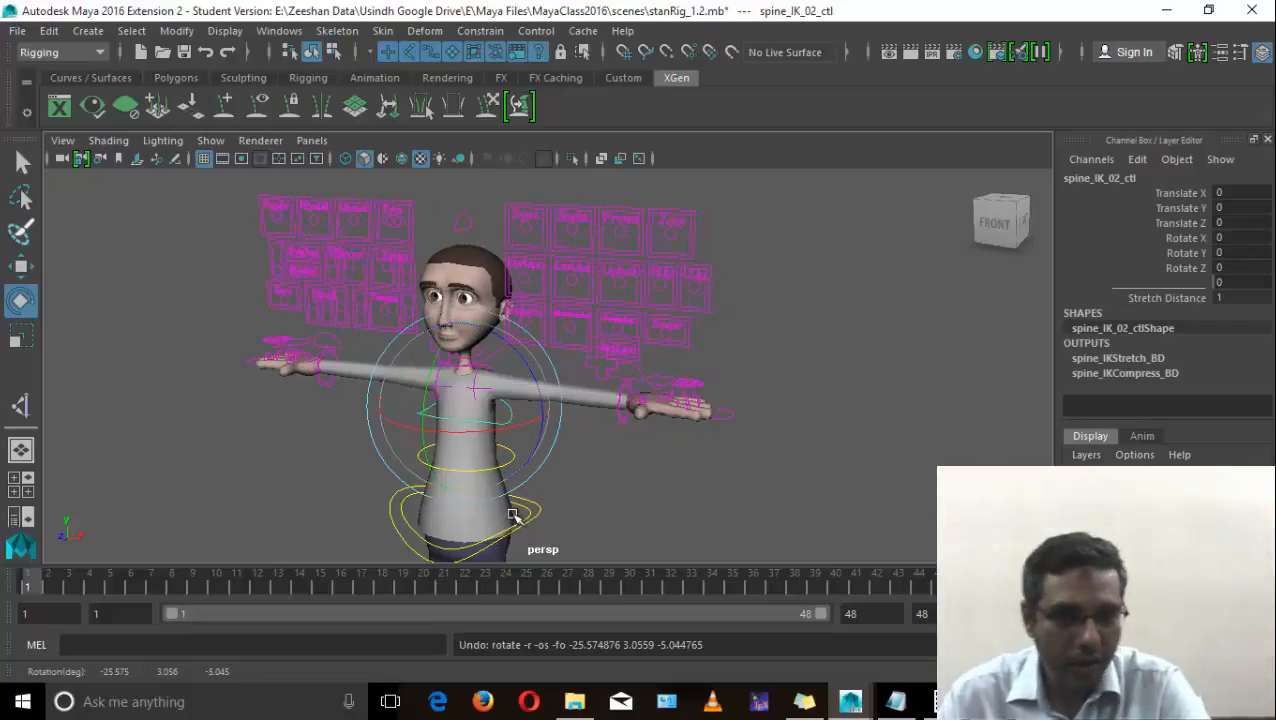
# Step: Try moving hips_ctl by about 0.46, 0.423 and -0.337 in X, Y and Z, and undo the move
pyautogui.keyDown('alt'); pyautogui.moveTo(532, 527); pyautogui.dragTo(533, 444); pyautogui.keyUp('alt')
pyautogui.press('super')
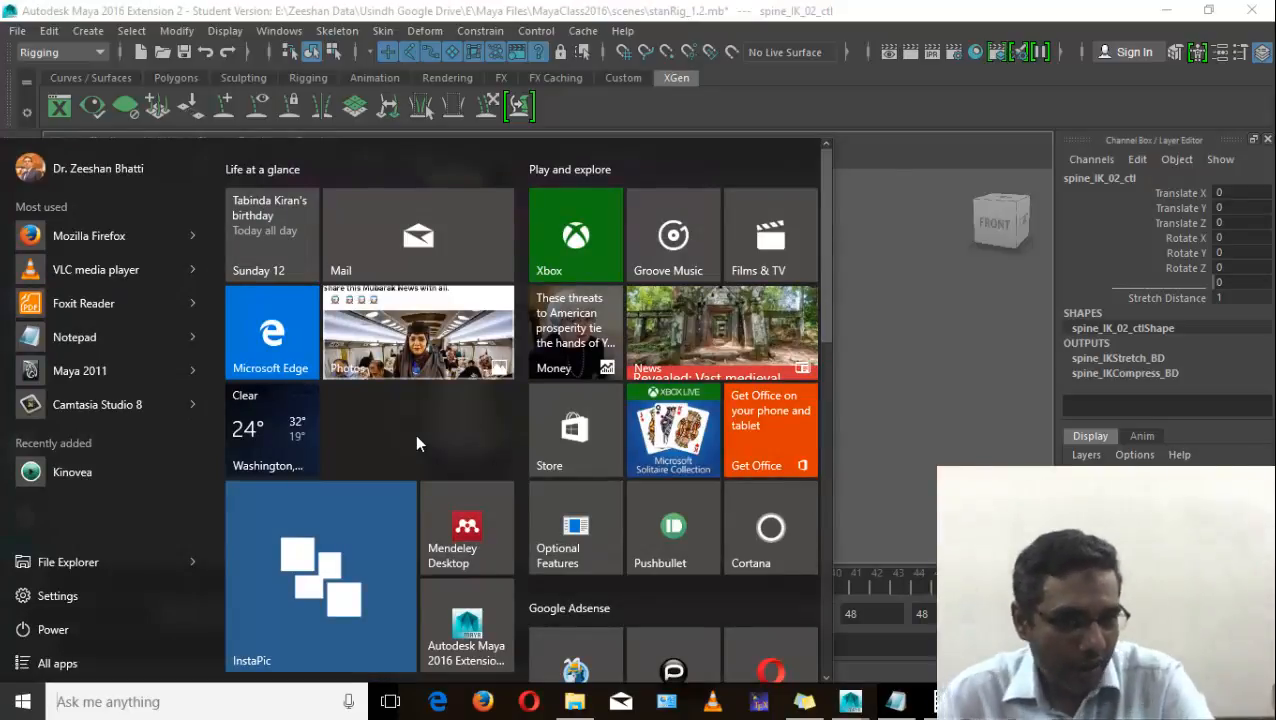
pyautogui.moveTo(510, 450); pyautogui.dragTo(458, 437)
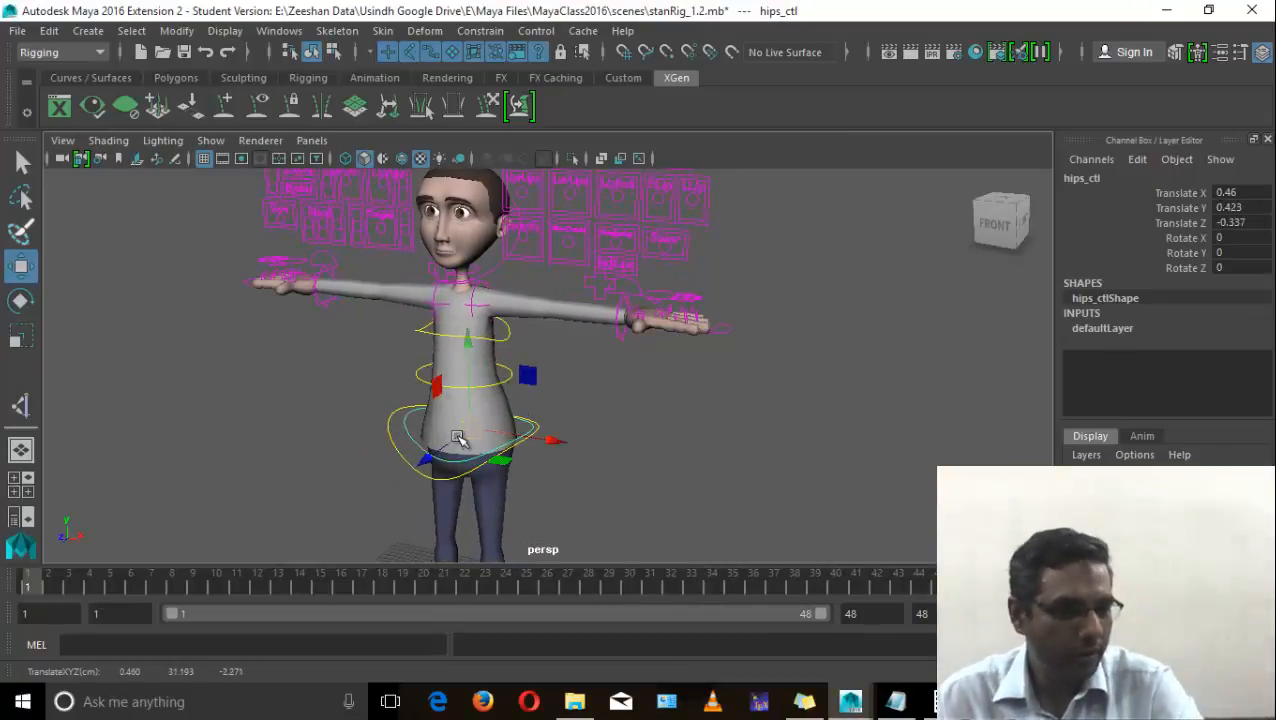
pyautogui.hotkey('ctrl', 'z')
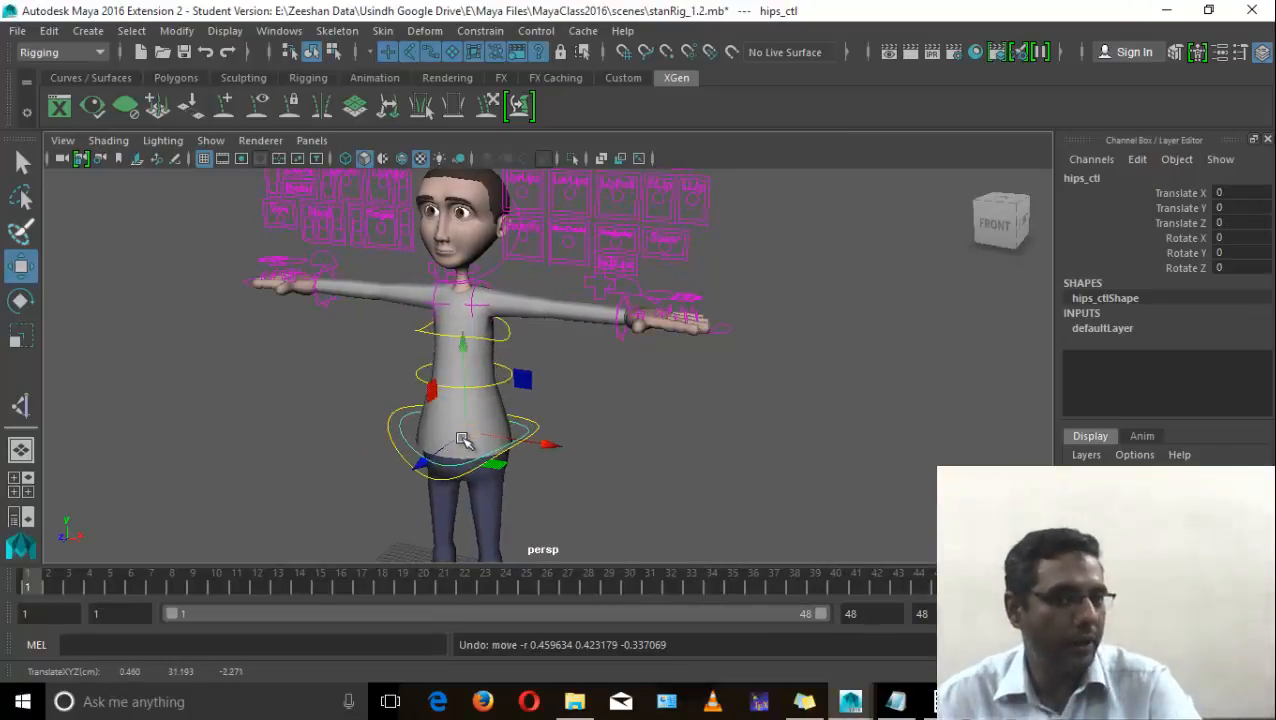
# Step: Select head_switch_ctl above the head and examine the facial control boards around the face up close
pyautogui.keyDown('alt'); pyautogui.moveTo(499, 365); pyautogui.dragTo(525, 477, button='middle'); pyautogui.keyUp('alt')
pyautogui.keyDown('alt'); pyautogui.moveTo(560, 356); pyautogui.dragTo(655, 350, button='right'); pyautogui.keyUp('alt')
pyautogui.keyDown('alt'); pyautogui.moveTo(377, 416); pyautogui.dragTo(541, 281); pyautogui.keyUp('alt')
pyautogui.click(530, 215)
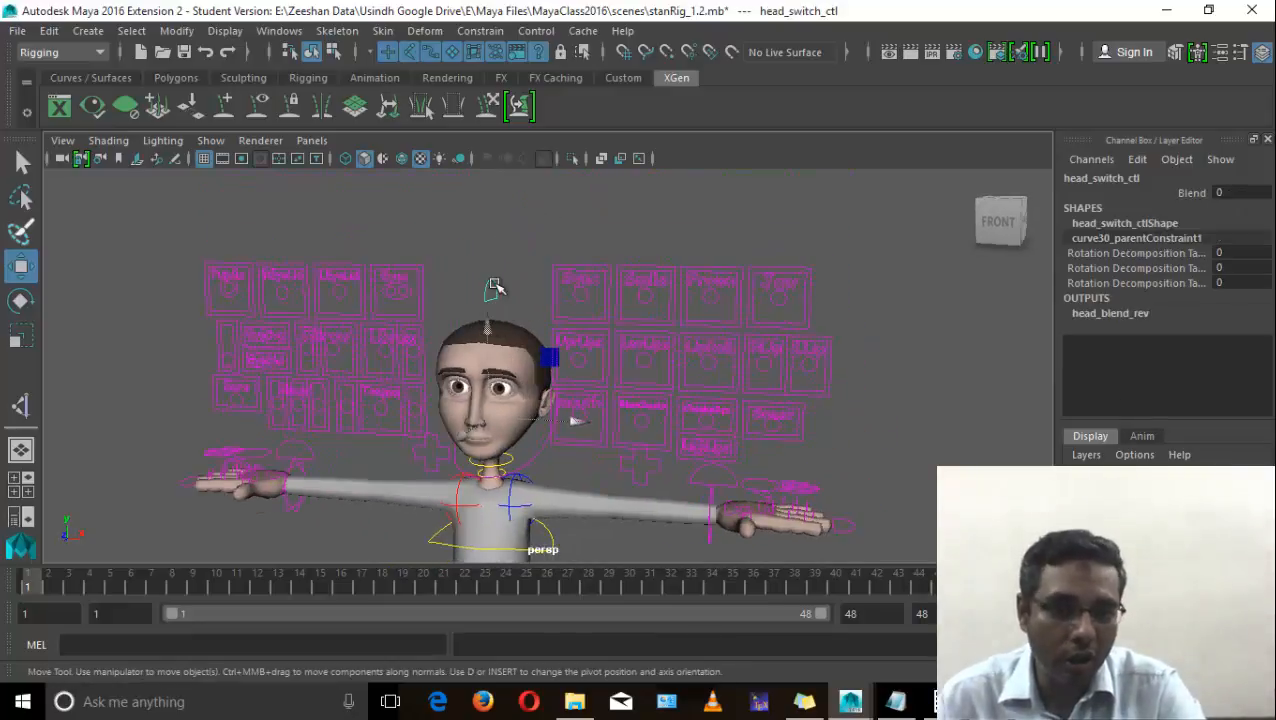
pyautogui.keyDown('alt'); pyautogui.moveTo(472, 323); pyautogui.dragTo(459, 350); pyautogui.keyUp('alt')
pyautogui.keyDown('alt'); pyautogui.moveTo(459, 350); pyautogui.dragTo(543, 412, button='right'); pyautogui.keyUp('alt')
pyautogui.keyDown('alt'); pyautogui.moveTo(543, 412); pyautogui.dragTo(538, 316, button='middle'); pyautogui.keyUp('alt')
pyautogui.keyDown('alt'); pyautogui.moveTo(515, 305); pyautogui.dragTo(418, 328, button='right'); pyautogui.keyUp('alt')
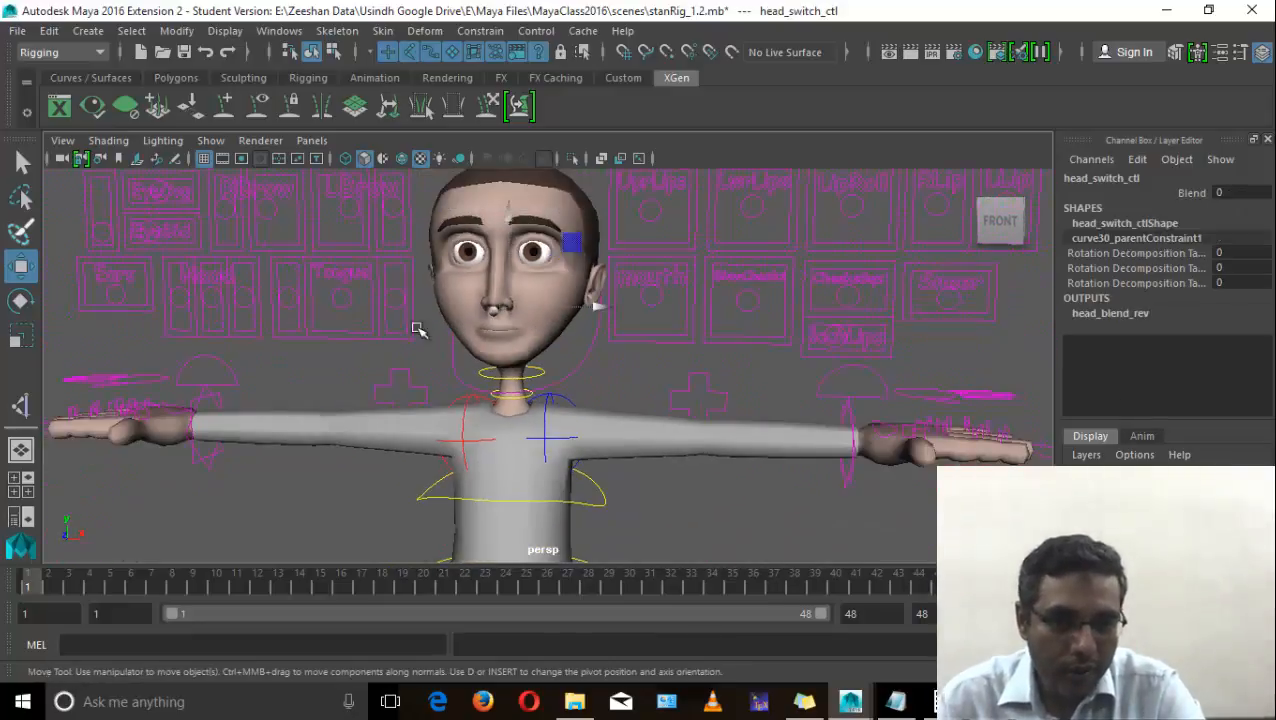
pyautogui.keyDown('alt'); pyautogui.moveTo(418, 329); pyautogui.dragTo(439, 414, button='middle'); pyautogui.keyUp('alt')
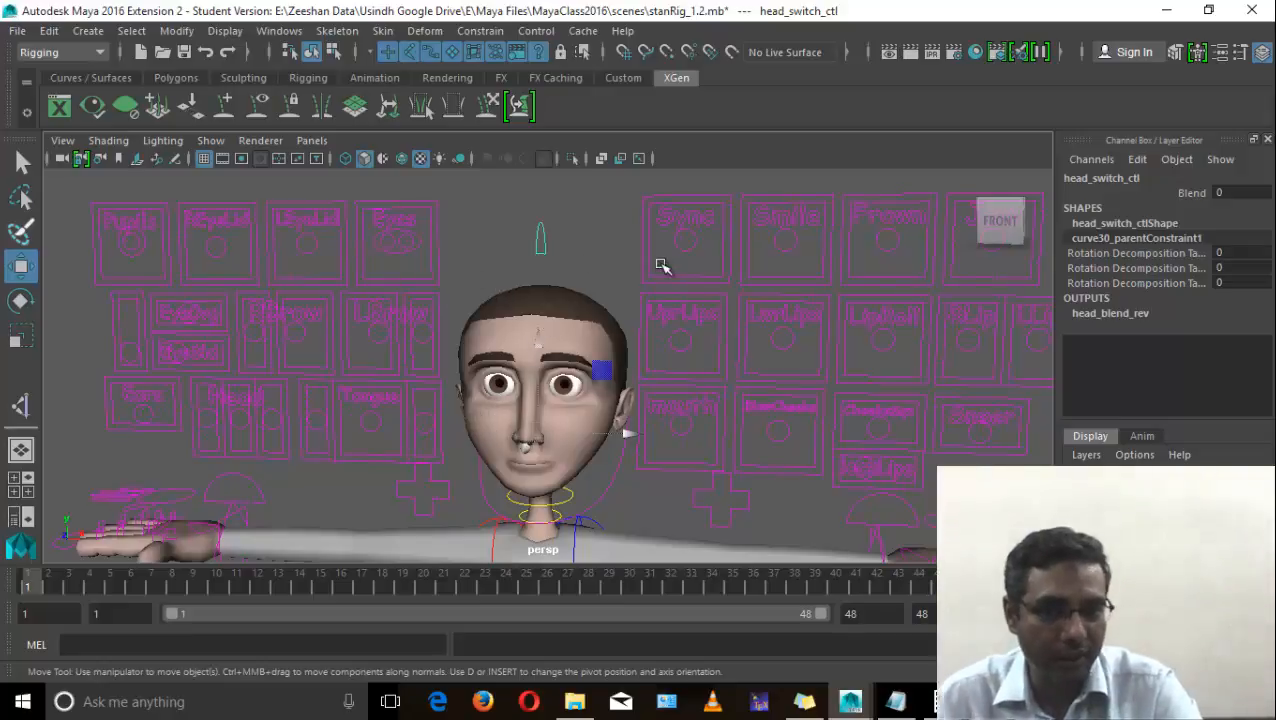
# Step: Try moving the mouth control sync_ctl within its Sync box and undo the move
pyautogui.click(694, 253)
pyautogui.moveTo(684, 236); pyautogui.dragTo(730, 230)
pyautogui.hotkey('ctrl', 'z')
# Step: Select l_eye_ctl in the Eyes box, and try moving both eyelid controls together, undoing the move
pyautogui.keyDown('alt'); pyautogui.moveTo(650, 388); pyautogui.dragTo(538, 410); pyautogui.keyUp('alt')
pyautogui.click(462, 268)
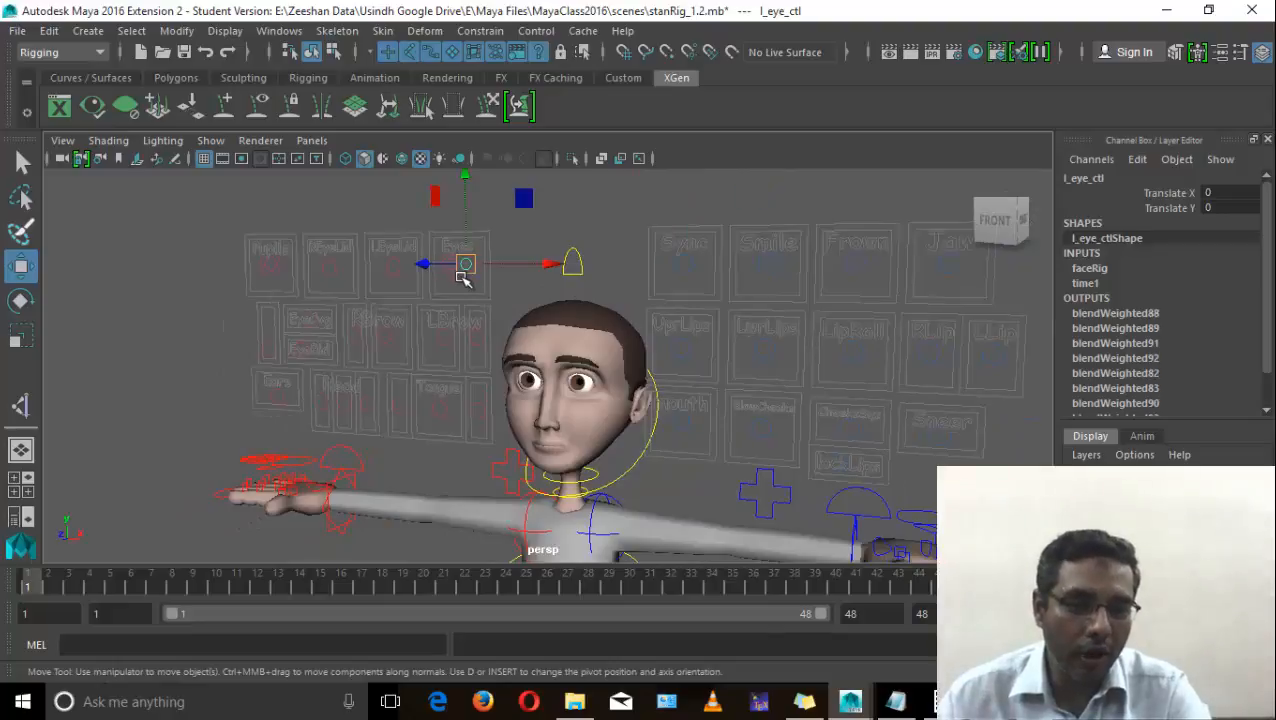
pyautogui.click(394, 268)
pyautogui.keyDown('shift'); pyautogui.click(329, 268); pyautogui.keyUp('shift')
pyautogui.moveTo(329, 268)
pyautogui.mouseDown()
pyautogui.moveTo(333, 248)
pyautogui.moveTo(371, 255)
pyautogui.moveTo(340, 283)
pyautogui.moveTo(334, 268)
pyautogui.mouseUp()
pyautogui.hotkey('ctrl', 'z')
pyautogui.scroll(1, 378, 365)
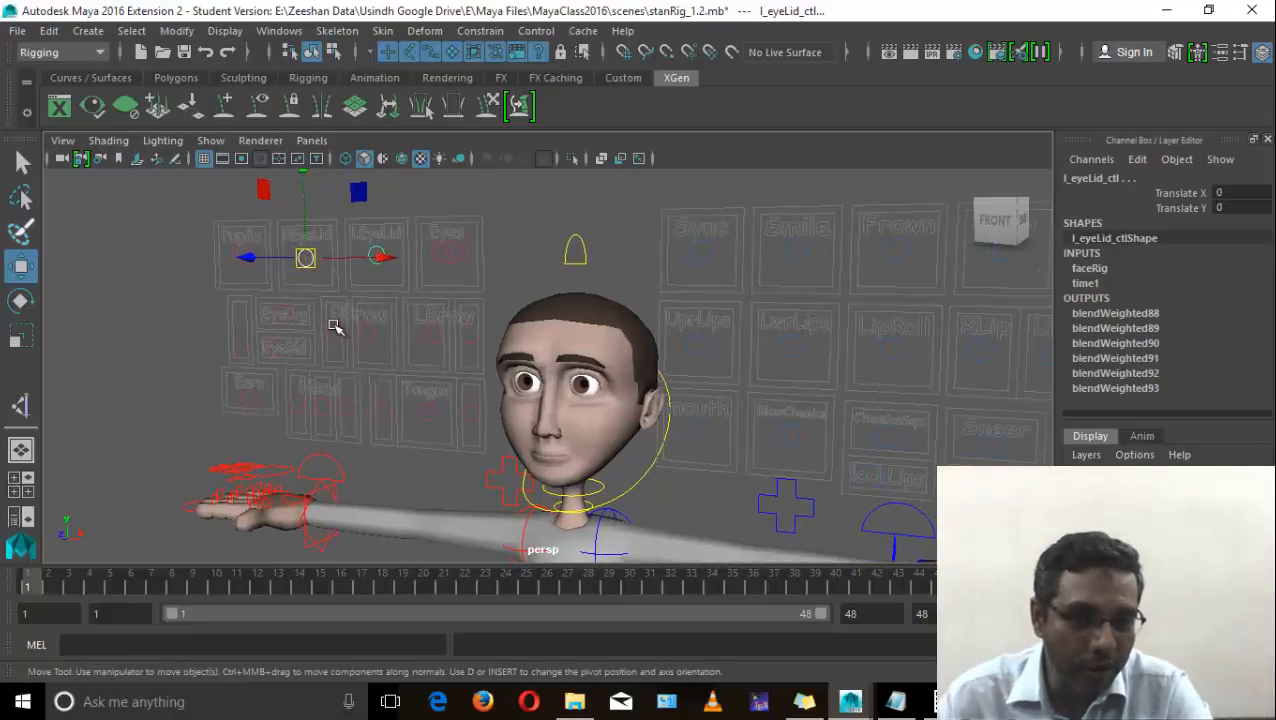
# Step: Pose an angry look with both brow emote controls at X 0.597, Y -1 and both eyelid controls at X 0.851, Y 1
pyautogui.moveTo(481, 357); pyautogui.dragTo(446, 373)
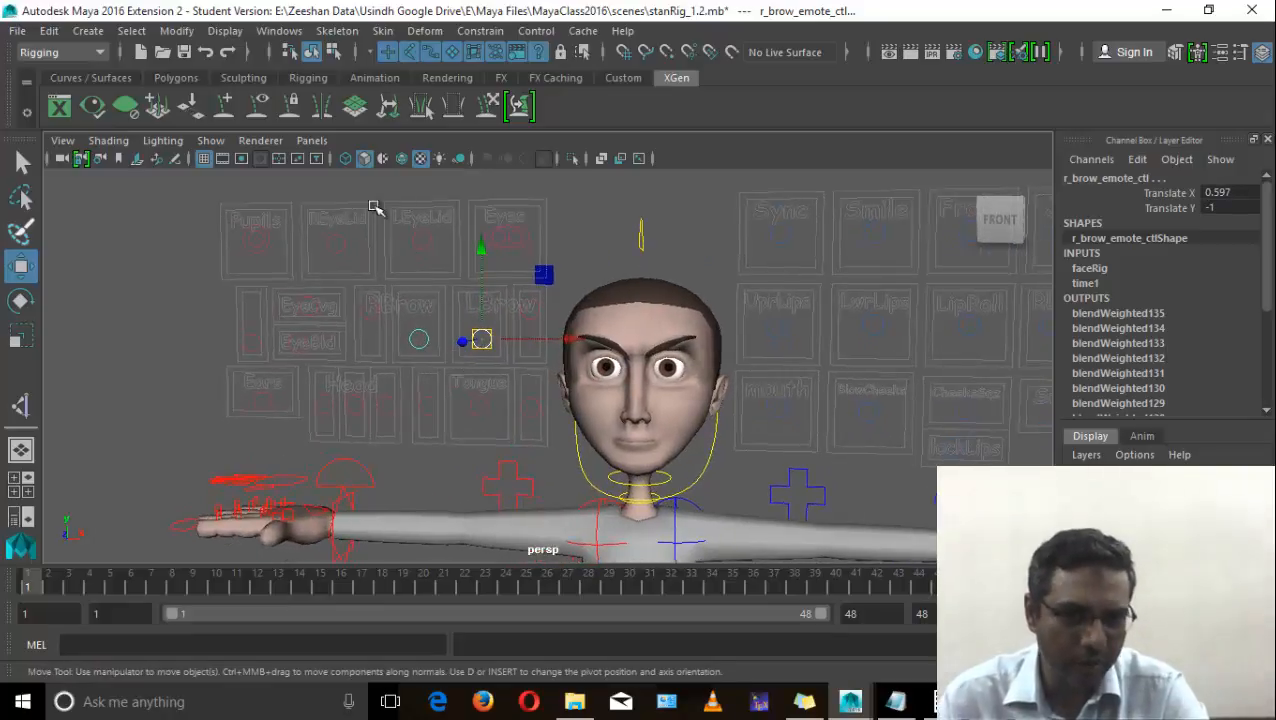
pyautogui.moveTo(384, 255); pyautogui.dragTo(420, 254)
pyautogui.moveTo(336, 244)
pyautogui.mouseDown()
pyautogui.moveTo(338, 260)
pyautogui.moveTo(355, 229)
pyautogui.mouseUp()
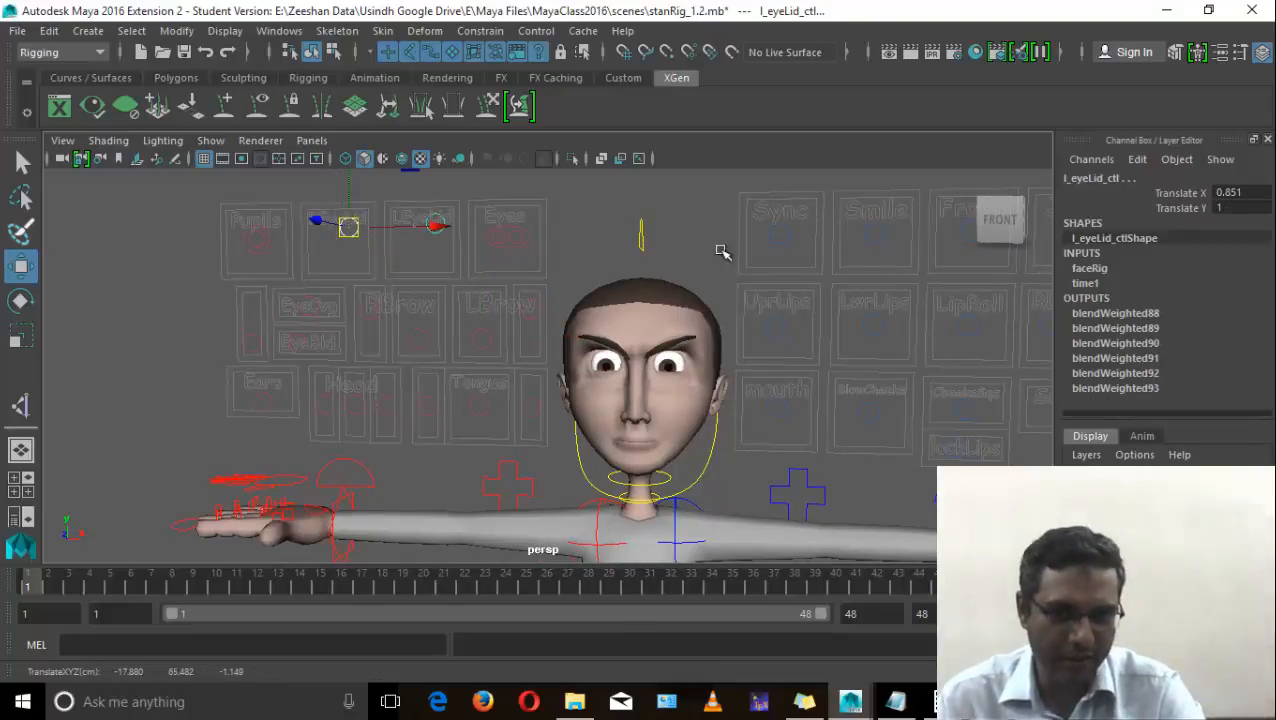
# Step: Open the character's mouth by moving sync_ctl to X 0.386, Y -1 in the Sync box
pyautogui.click(785, 226)
pyautogui.moveTo(783, 228); pyautogui.dragTo(764, 253)
pyautogui.keyDown('alt'); pyautogui.moveTo(764, 253); pyautogui.dragTo(655, 324); pyautogui.keyUp('alt')
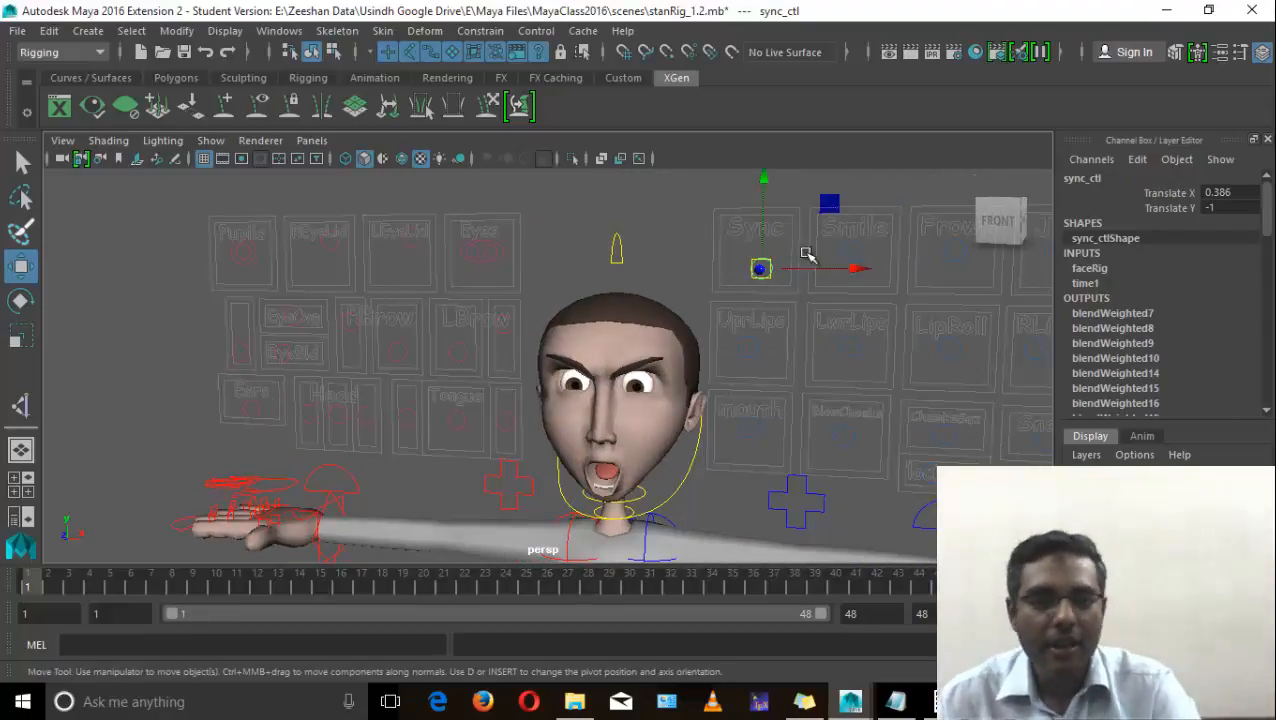
# Step: Reset Translate X and Y to 0 on sync_ctl and on all the eye, brow, ear, head and tongue board controls
pyautogui.keyDown('alt'); pyautogui.moveTo(807, 255); pyautogui.dragTo(672, 308); pyautogui.keyUp('alt')
pyautogui.moveTo(1240, 193); pyautogui.dragTo(1246, 224)
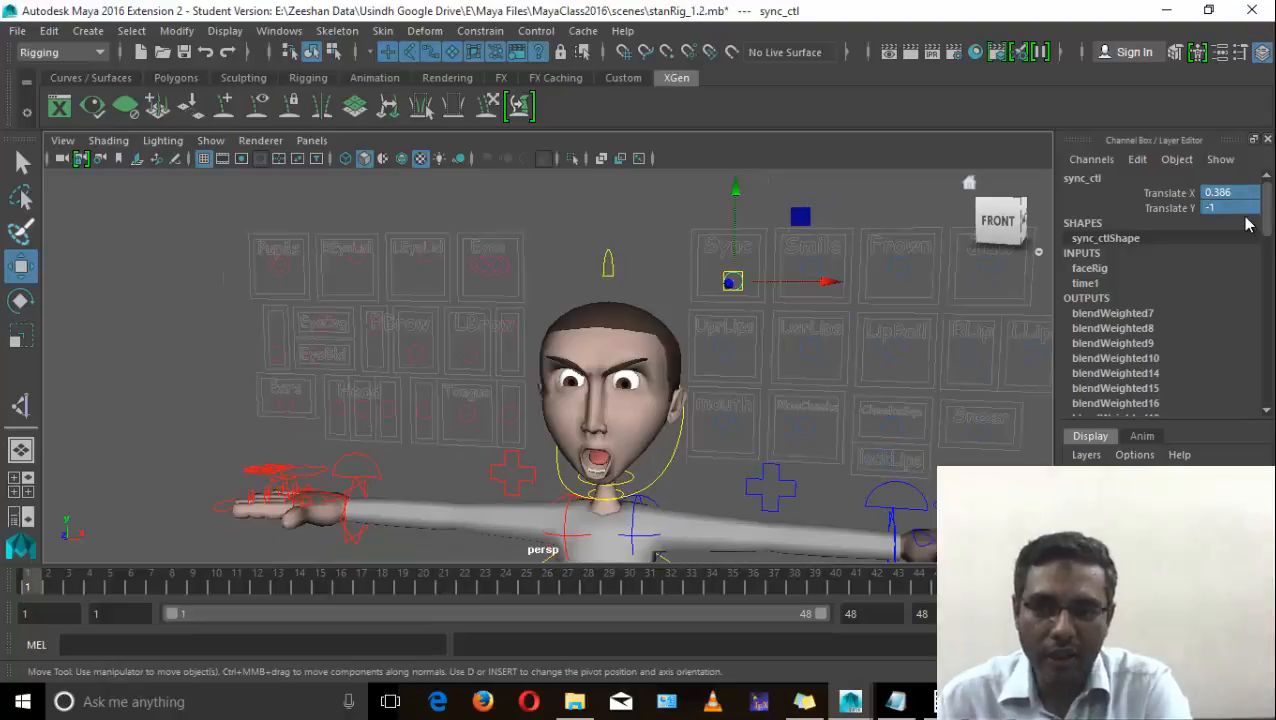
pyautogui.write('0')
pyautogui.press('Return')
pyautogui.moveTo(281, 255); pyautogui.dragTo(473, 378)
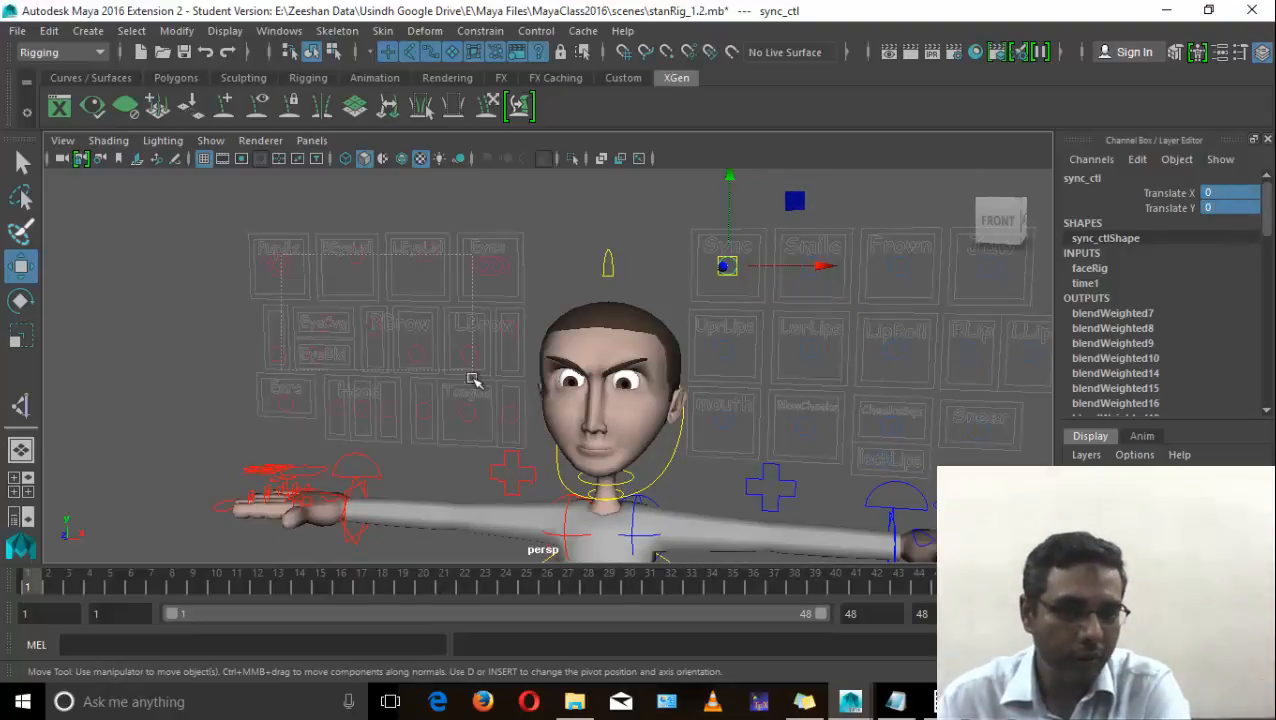
pyautogui.moveTo(513, 419); pyautogui.dragTo(516, 422)
pyautogui.moveTo(1235, 187); pyautogui.dragTo(1231, 209)
pyautogui.press('Return')
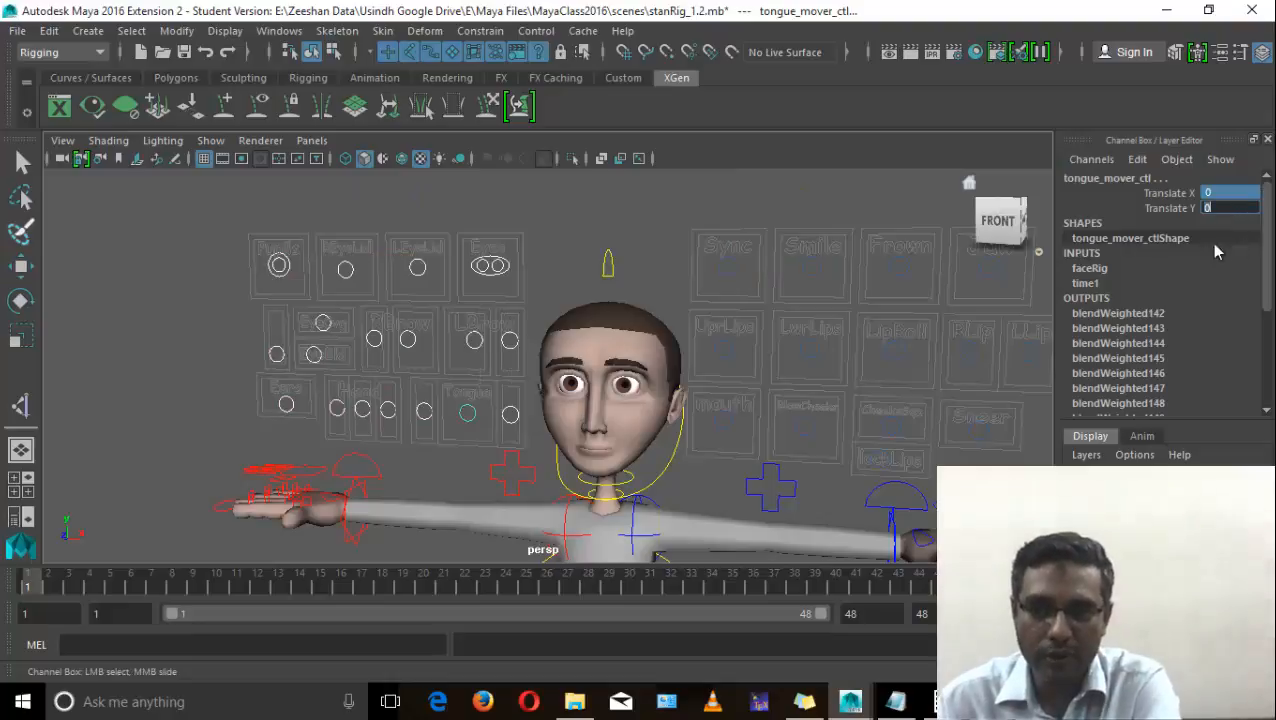
# Step: Try moving lowerLip_ctl and upperLip_ctl within their lip boxes and undo the moves
pyautogui.click(416, 270)
pyautogui.press('w')
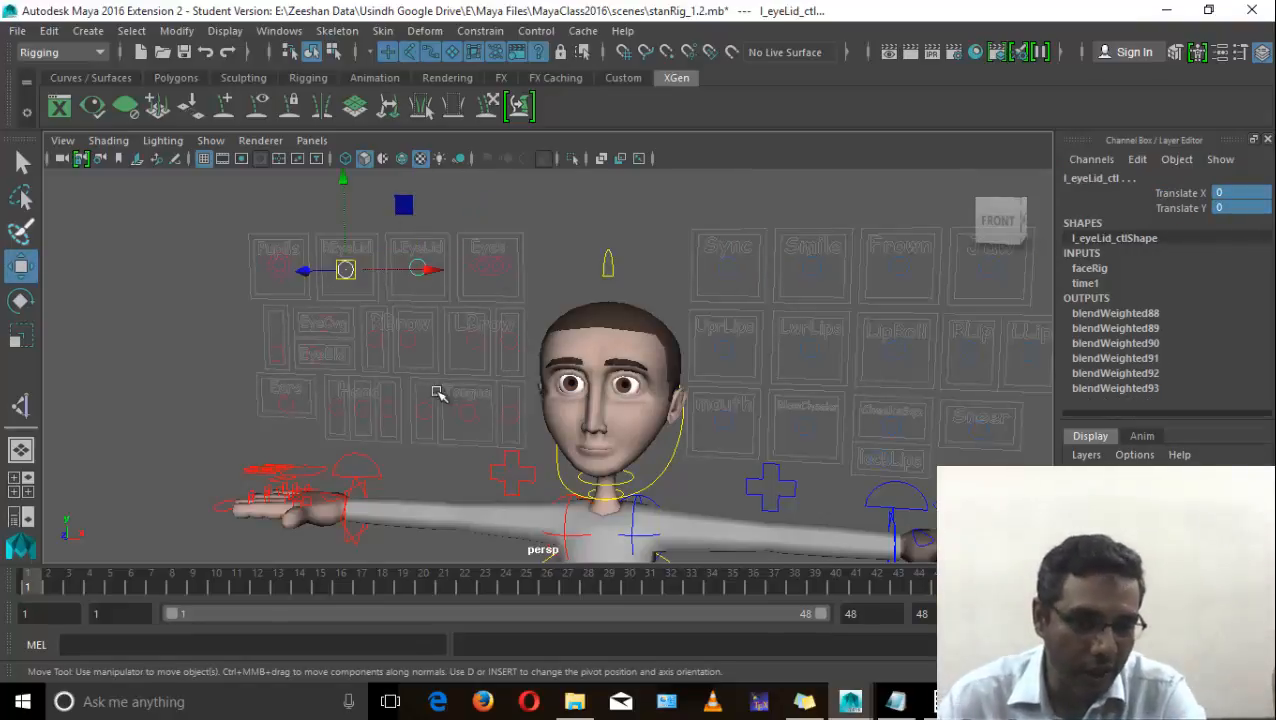
pyautogui.keyDown('alt'); pyautogui.moveTo(333, 393); pyautogui.dragTo(433, 373, button='right'); pyautogui.keyUp('alt')
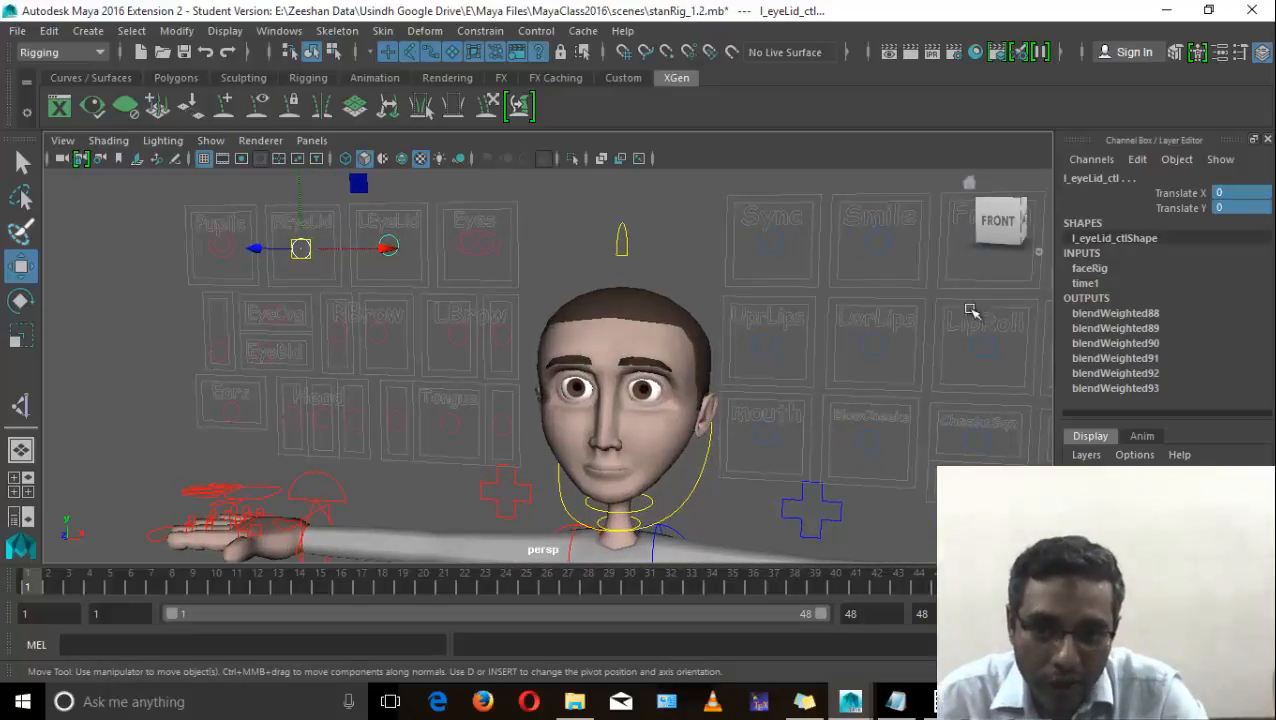
pyautogui.click(875, 350)
pyautogui.moveTo(875, 350)
pyautogui.mouseDown()
pyautogui.moveTo(891, 372)
pyautogui.moveTo(869, 370)
pyautogui.moveTo(898, 360)
pyautogui.moveTo(880, 362)
pyautogui.mouseUp()
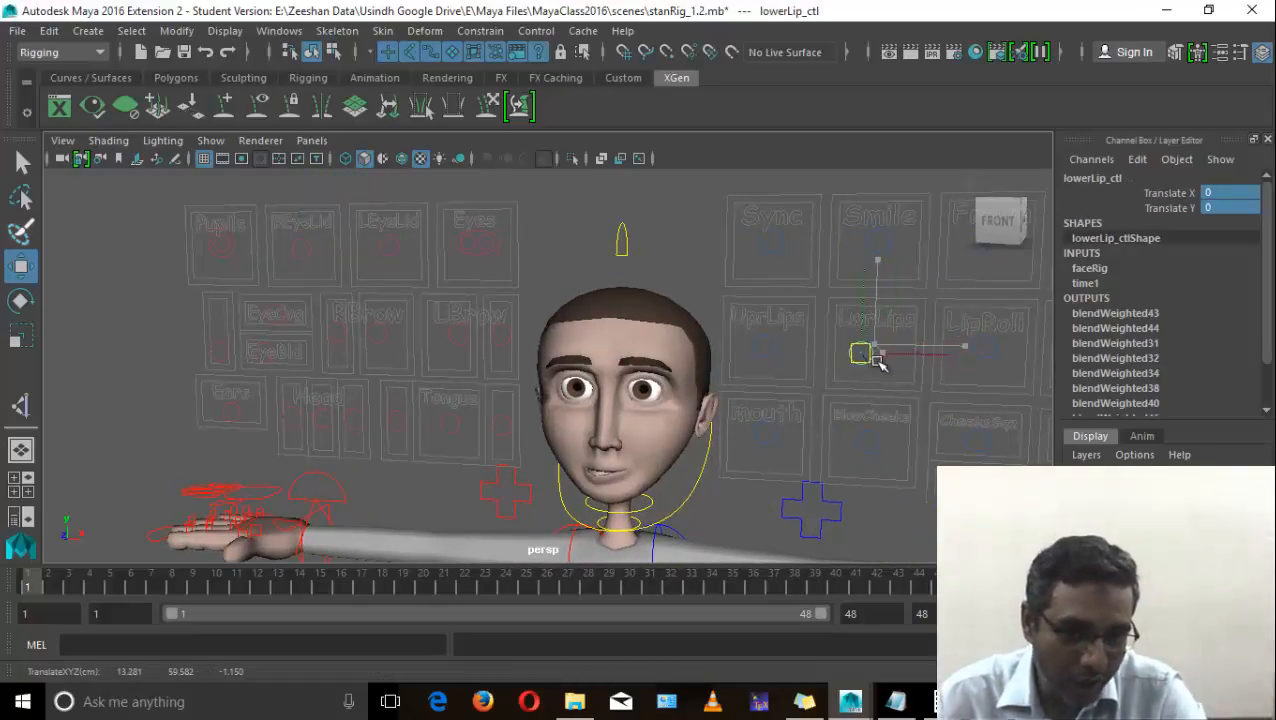
pyautogui.click(758, 350)
pyautogui.moveTo(763, 360)
pyautogui.mouseDown()
pyautogui.moveTo(752, 343)
pyautogui.moveTo(770, 348)
pyautogui.mouseUp()
pyautogui.hotkey('ctrl', 'z')
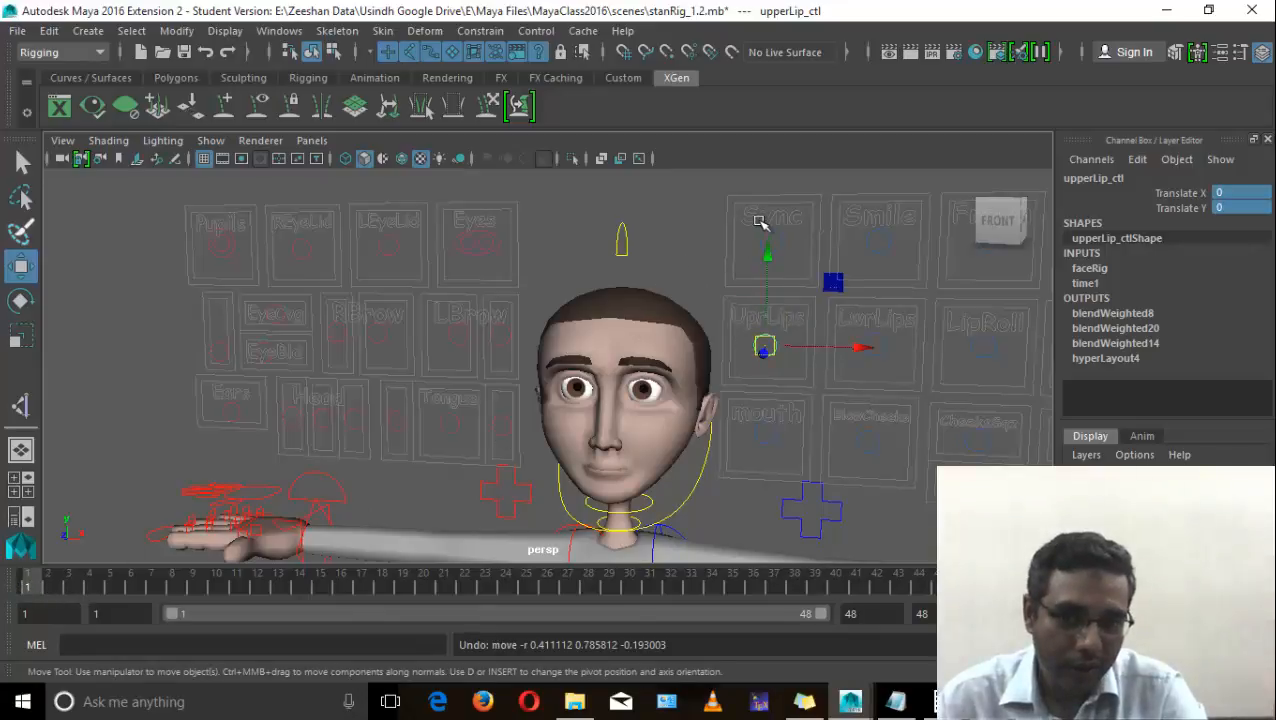
# Step: Key sync_ctl at 0 on frame 1 and with the mouth open at X 0.075, Y -1 on frame 10
pyautogui.click(772, 243)
pyautogui.press('s')
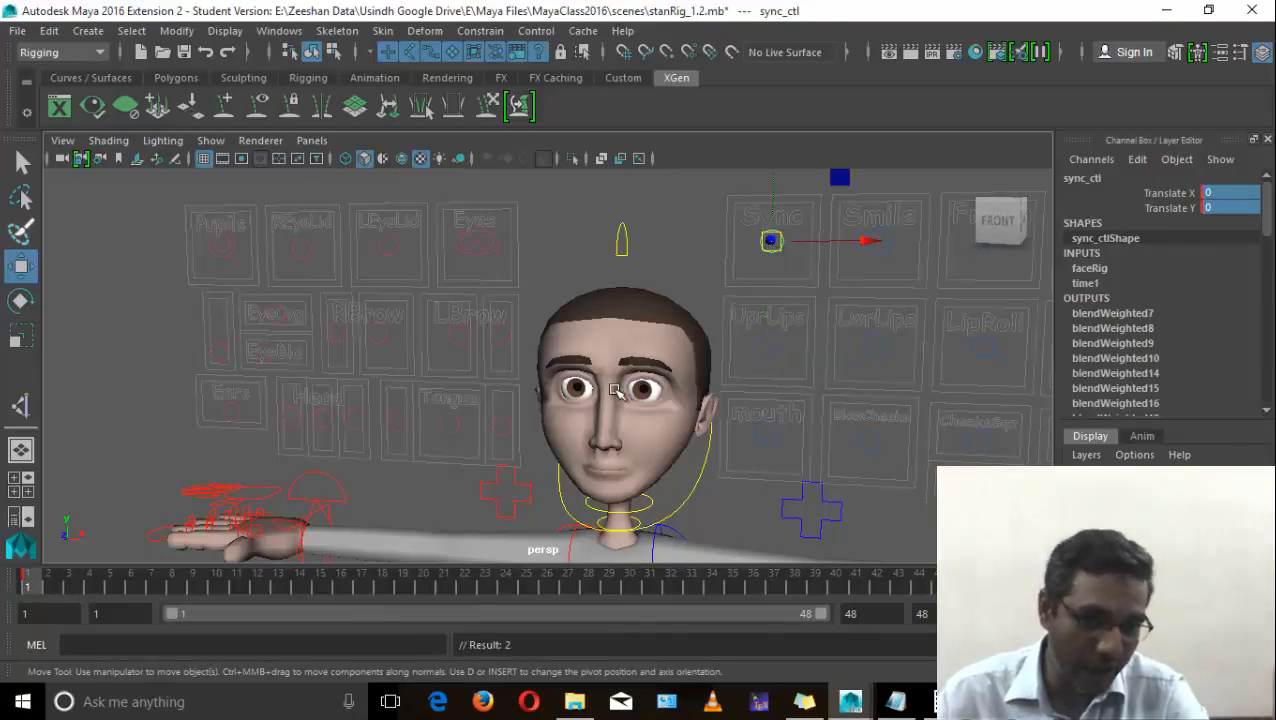
pyautogui.moveTo(83, 592); pyautogui.dragTo(218, 590)
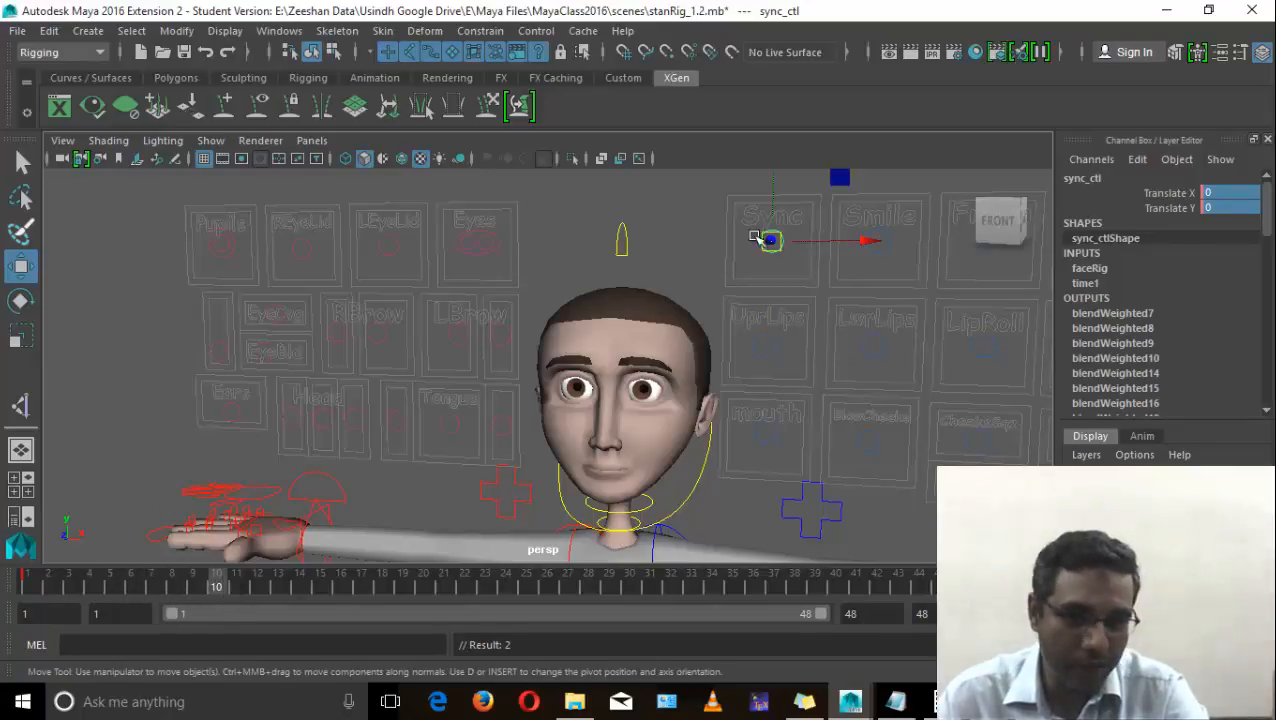
pyautogui.moveTo(773, 240); pyautogui.dragTo(772, 261)
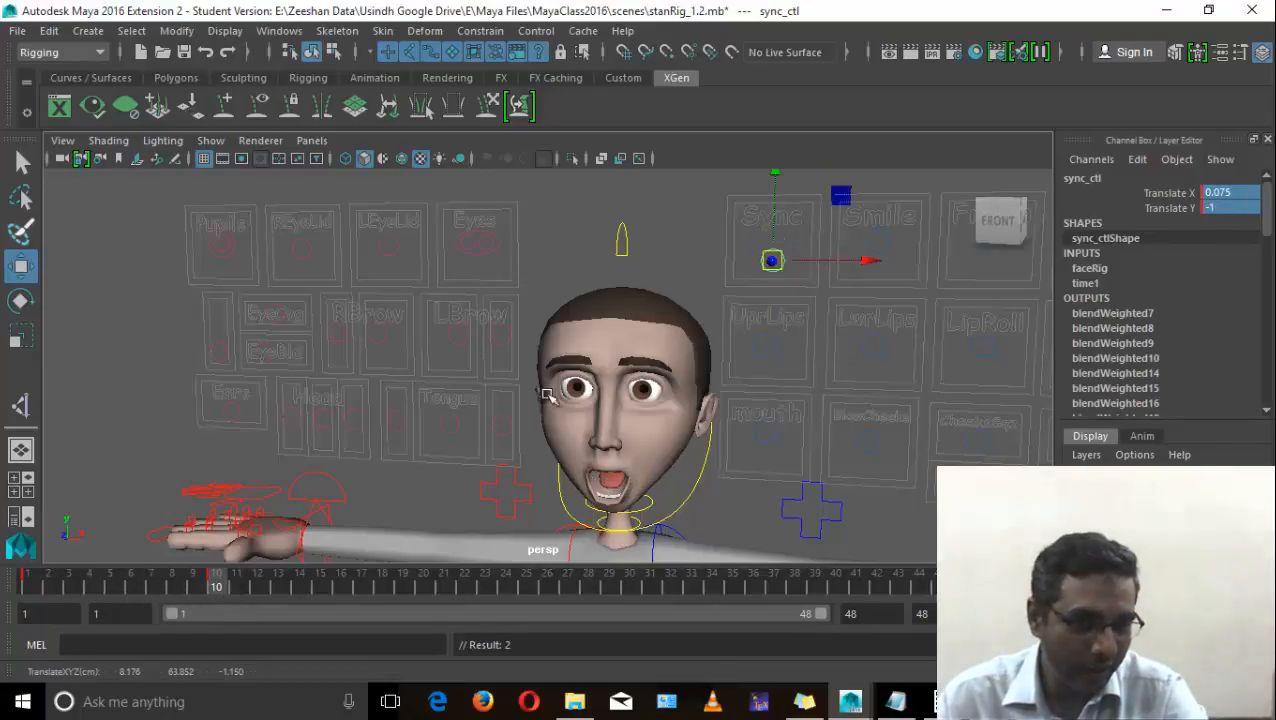
# Step: Close the mouth on frame 14 by keying sync_ctl at X -0.661, Y -0.126
pyautogui.moveTo(257, 596); pyautogui.dragTo(299, 590)
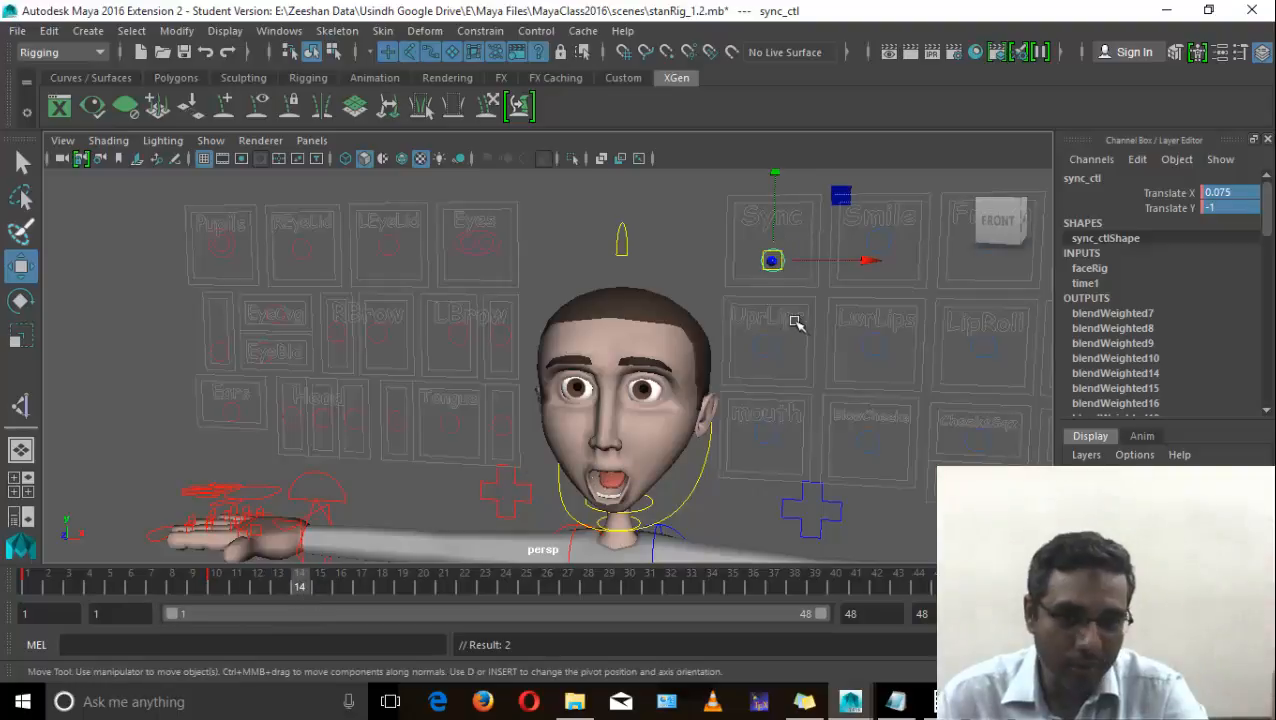
pyautogui.moveTo(772, 260); pyautogui.dragTo(762, 251)
pyautogui.press('s')
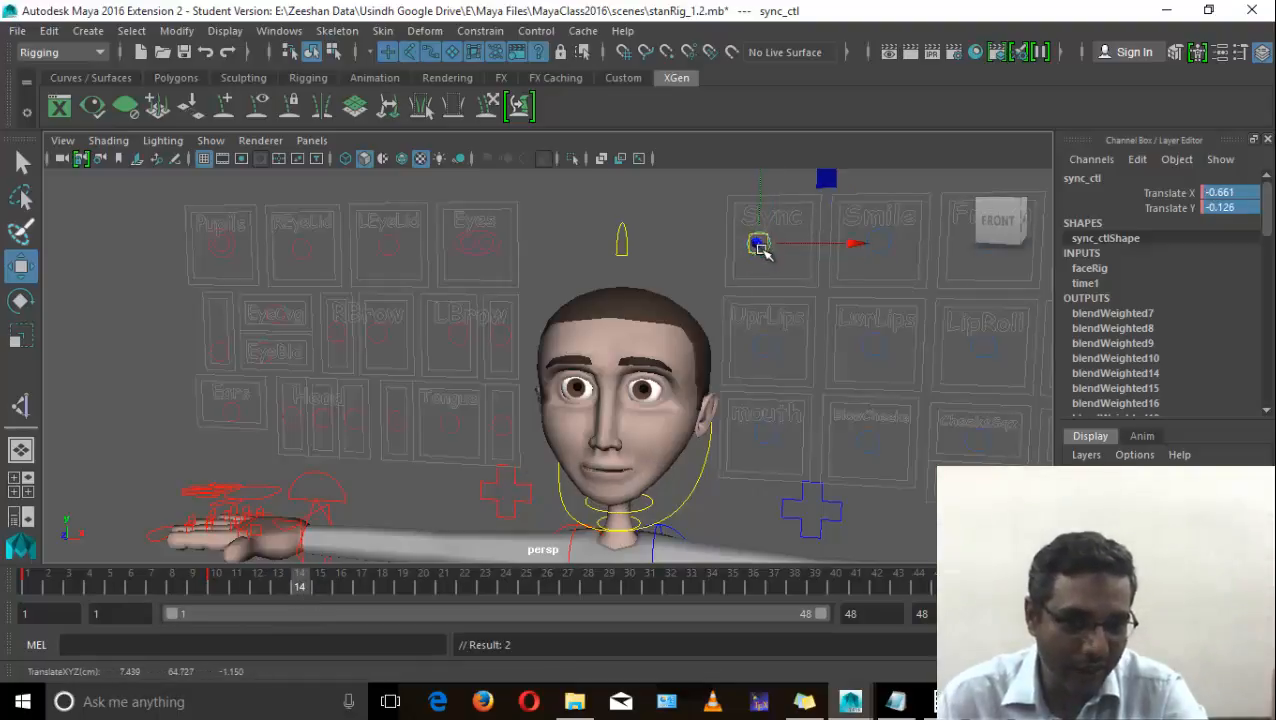
# Step: Key sync_ctl at X 0.973, Y 1 on frame 20 to pucker the lips, and hold the same pose with a key on frame 25
pyautogui.moveTo(352, 598); pyautogui.dragTo(402, 590)
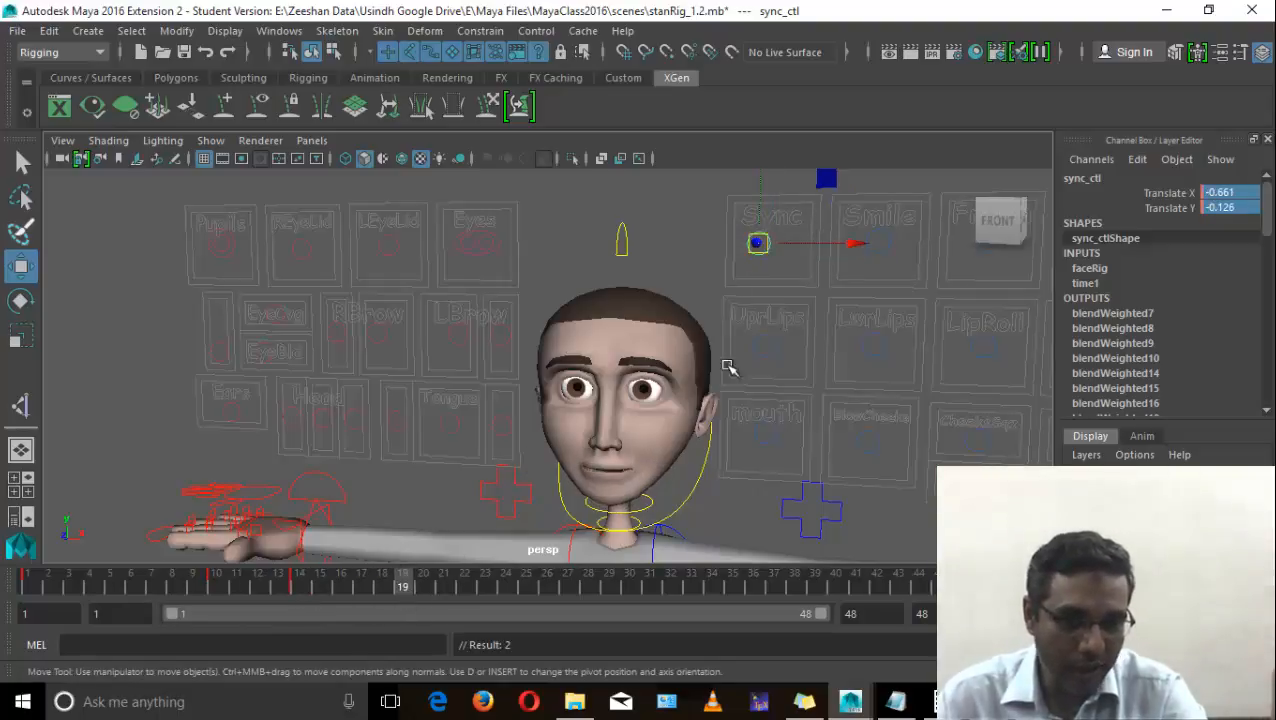
pyautogui.click(760, 243)
pyautogui.moveTo(481, 584); pyautogui.dragTo(423, 587)
pyautogui.moveTo(769, 237); pyautogui.dragTo(792, 220)
pyautogui.press('s')
pyautogui.click(525, 587)
pyautogui.press('s')
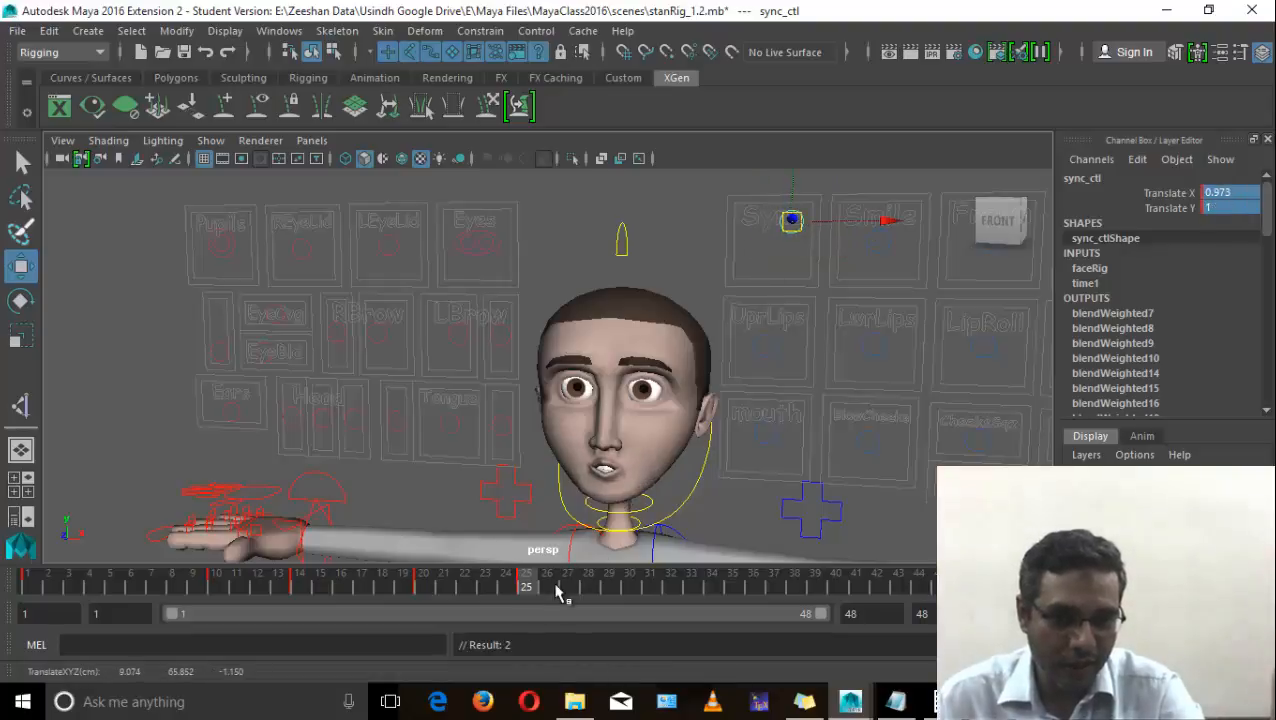
# Step: Key sync_ctl at X -0.94, Y 0.326 on frame 30 to stretch the lips wide
pyautogui.click(629, 587)
pyautogui.moveTo(795, 220); pyautogui.dragTo(753, 234)
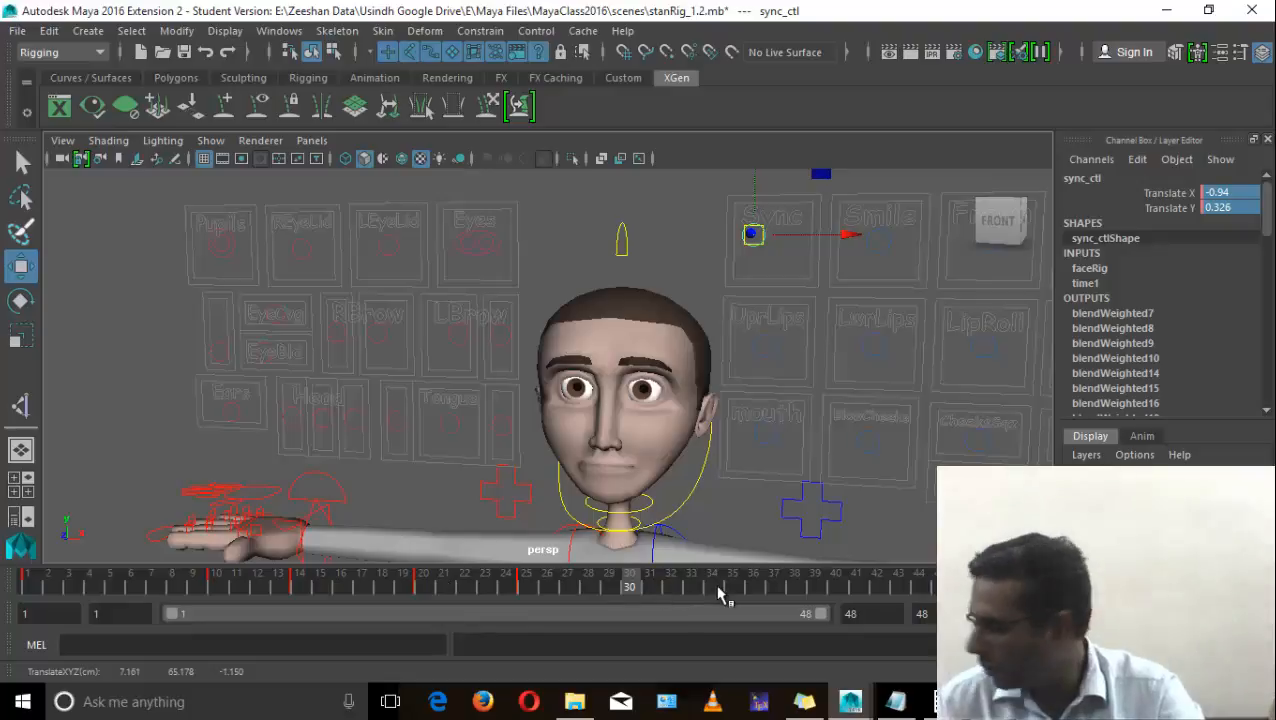
pyautogui.press('s')
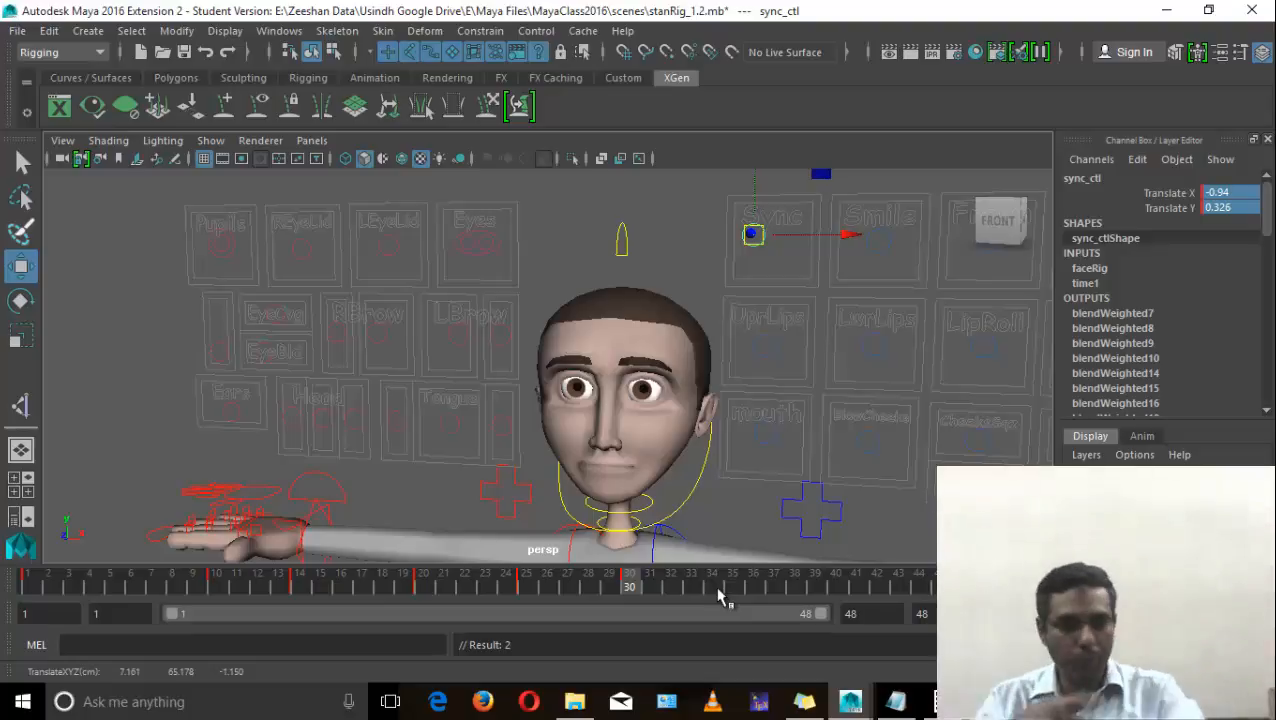
# Step: Reshape the mouth into an open, rounded pose with sync_ctl and key it on frame 36
pyautogui.click(753, 583)
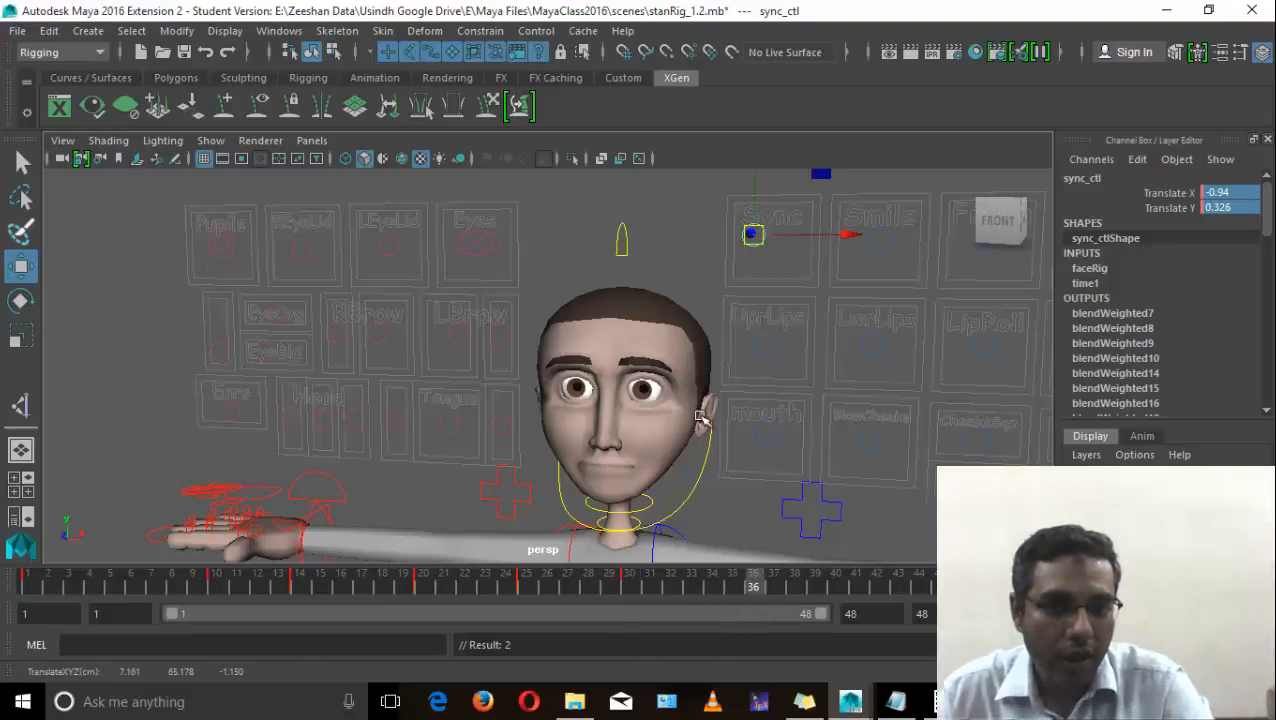
pyautogui.moveTo(770, 250); pyautogui.dragTo(800, 250)
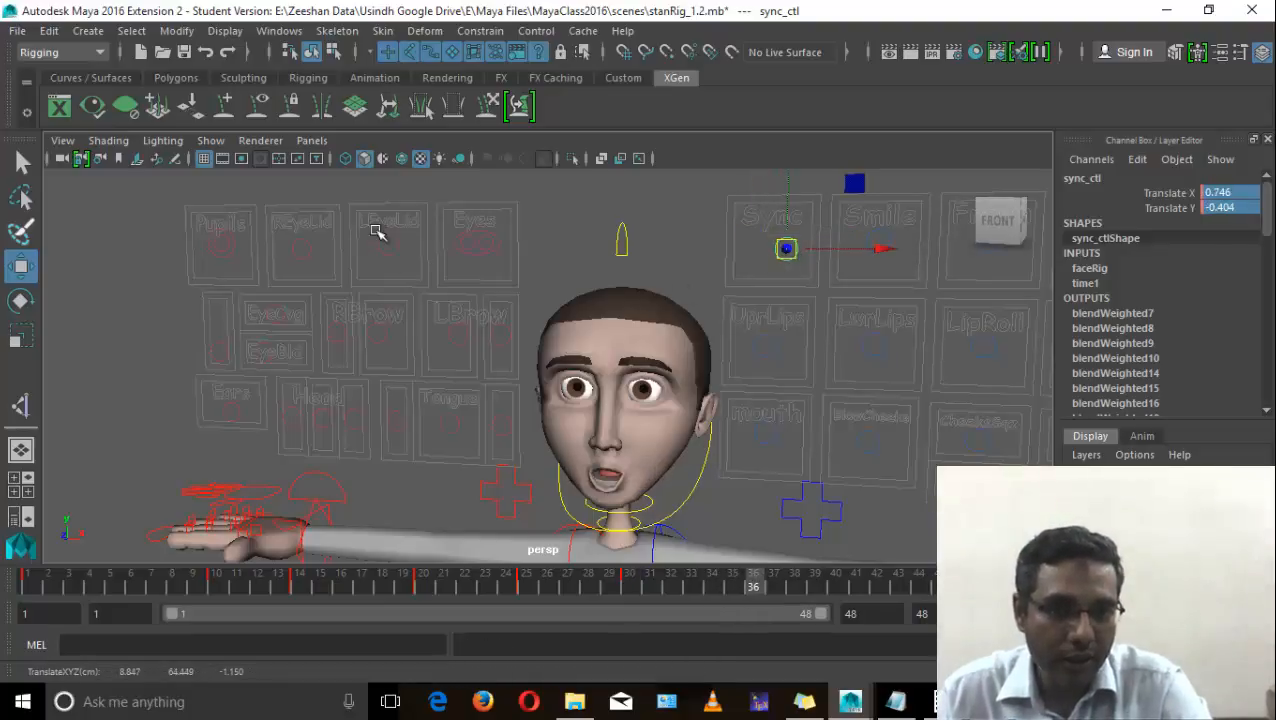
pyautogui.click(301, 248)
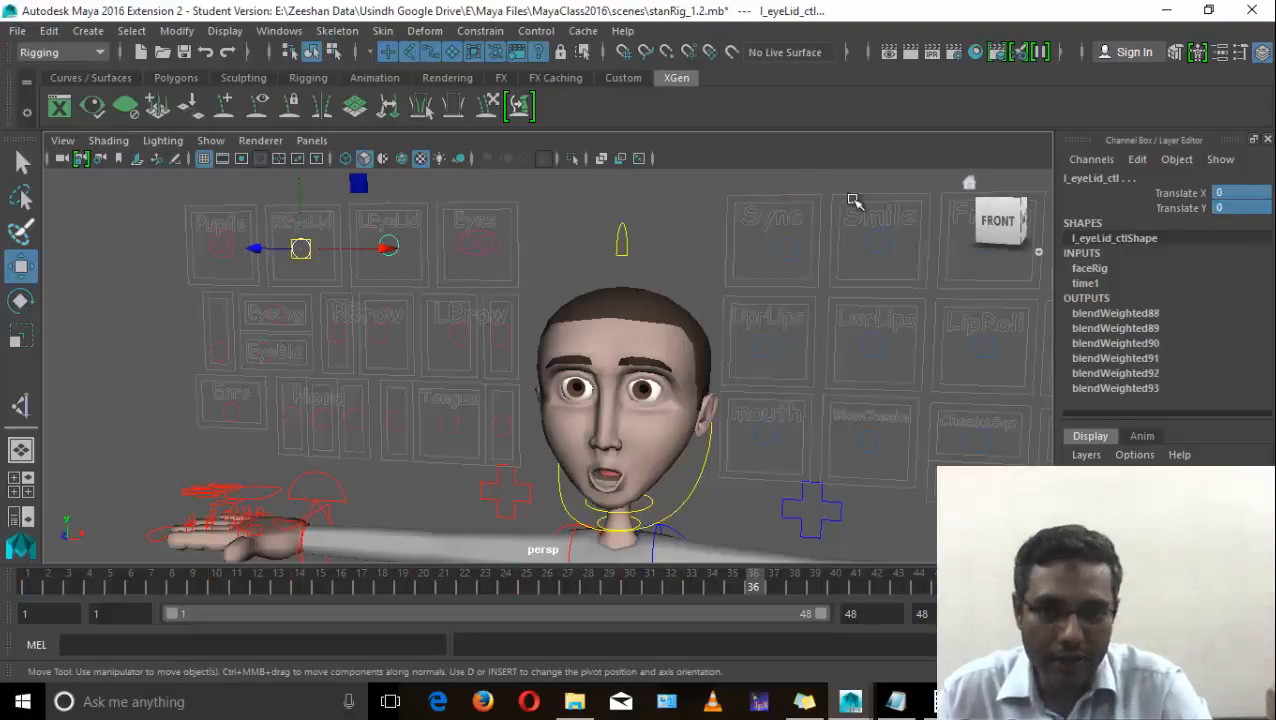
pyautogui.click(792, 250)
pyautogui.moveTo(785, 249); pyautogui.dragTo(792, 250)
pyautogui.press('s')
# Step: Close the mouth near the end of the timeline by keying sync_ctl at X 0.137, Y 0.115
pyautogui.moveTo(777, 584); pyautogui.dragTo(858, 618)
pyautogui.moveTo(788, 264); pyautogui.dragTo(774, 238)
pyautogui.click(886, 583)
pyautogui.press('s')
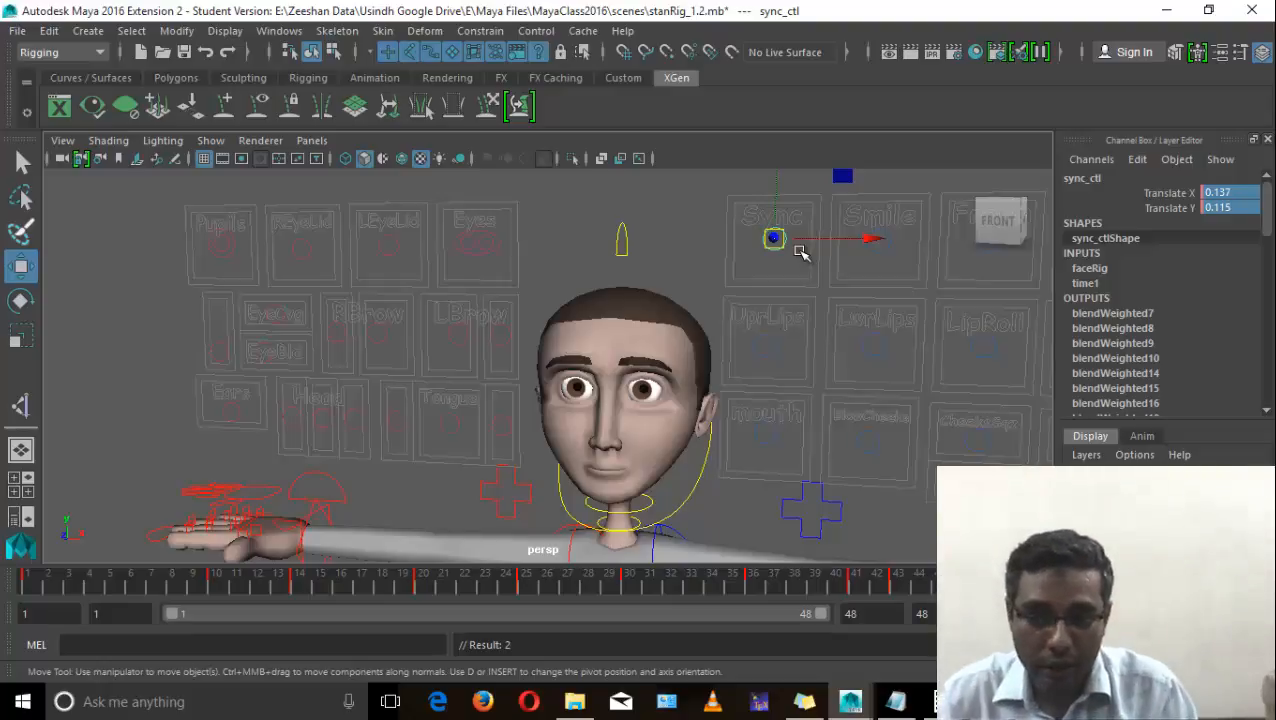
pyautogui.hotkey('alt', ',')
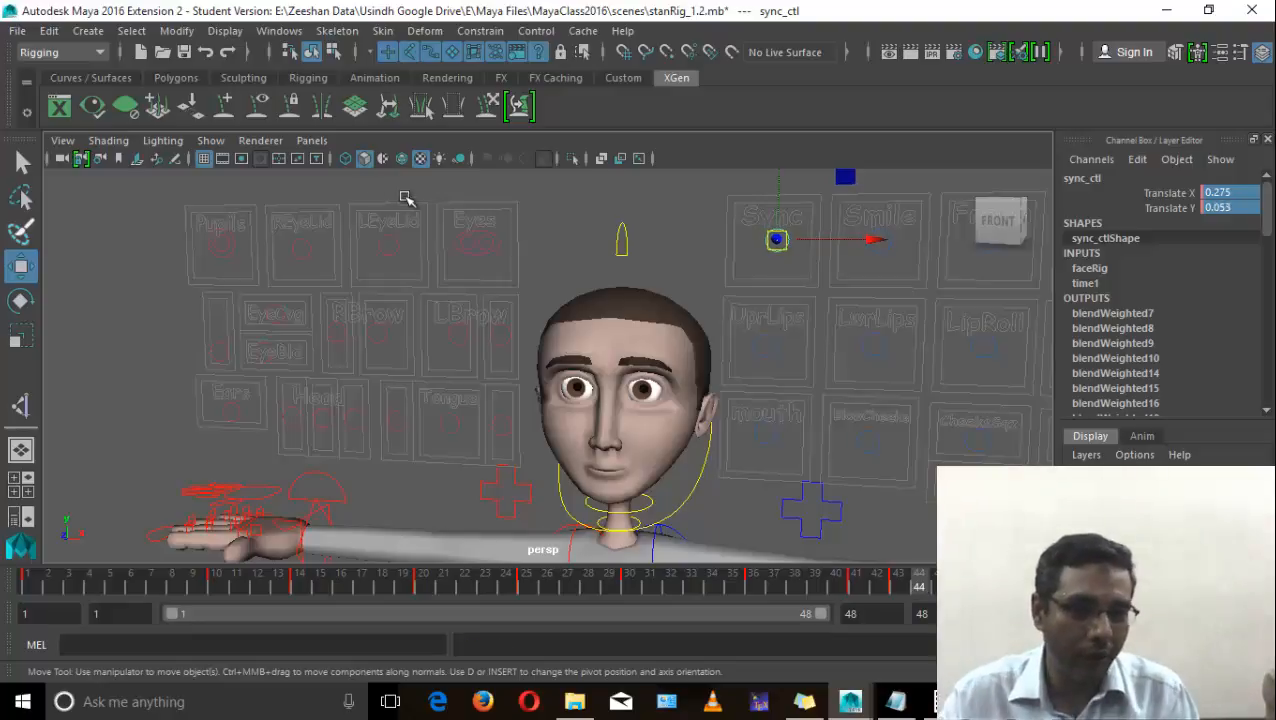
# Step: Key both eyelid controls at 0 on frame 1
pyautogui.click(389, 246)
pyautogui.click(30, 592)
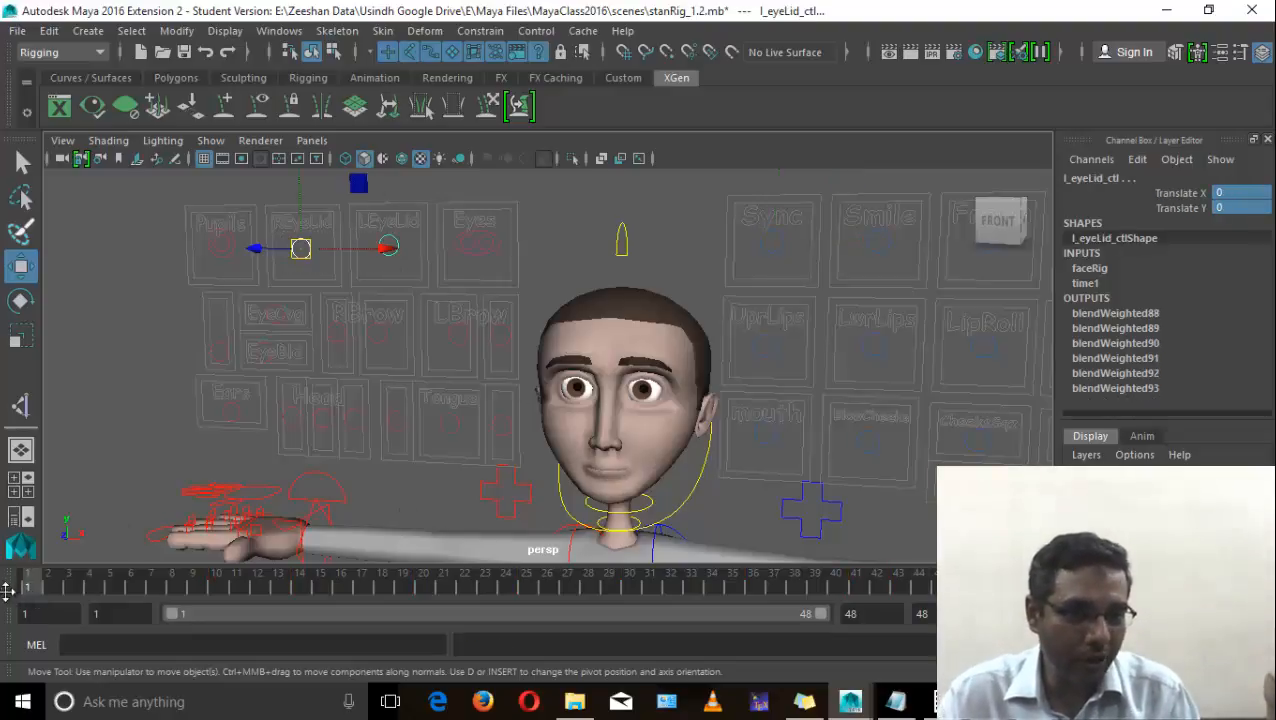
pyautogui.press('s')
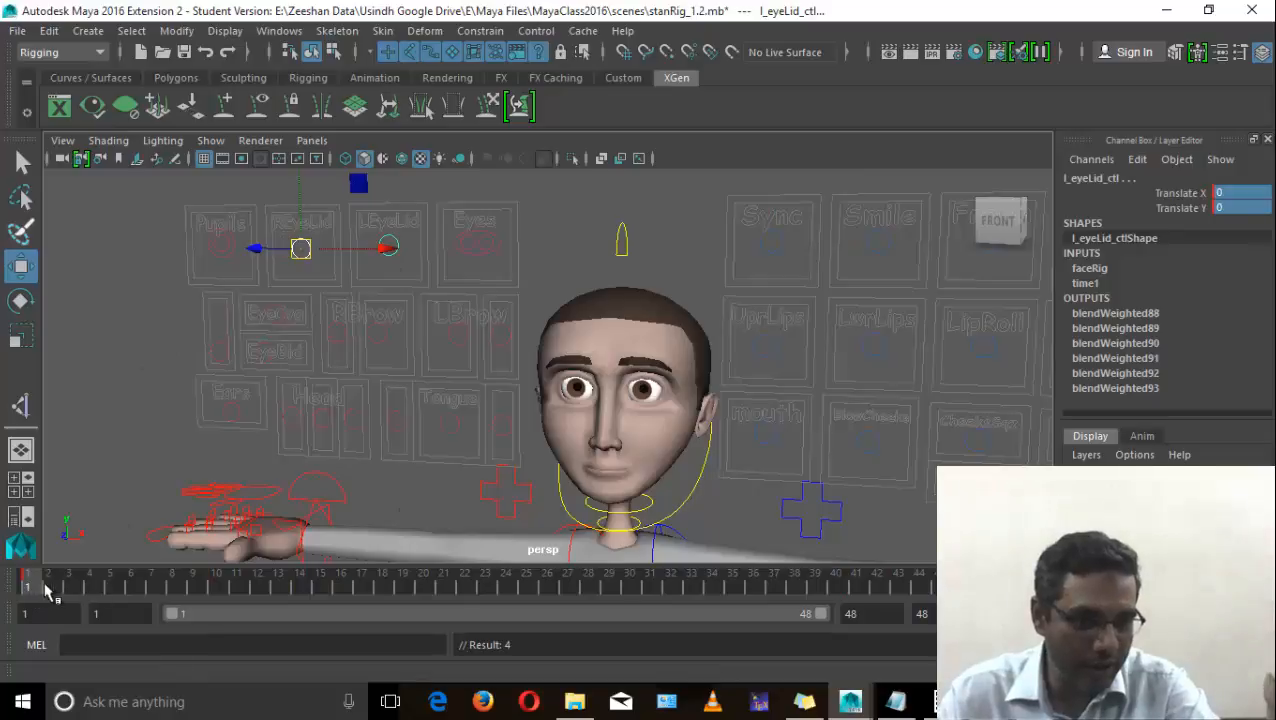
# Step: Add both brow controls to the eyelid selection, raise the brows to X 0.241, Y 1 and key all four controls on frame 6
pyautogui.moveTo(43, 590); pyautogui.dragTo(128, 586)
pyautogui.moveTo(303, 248); pyautogui.dragTo(336, 240)
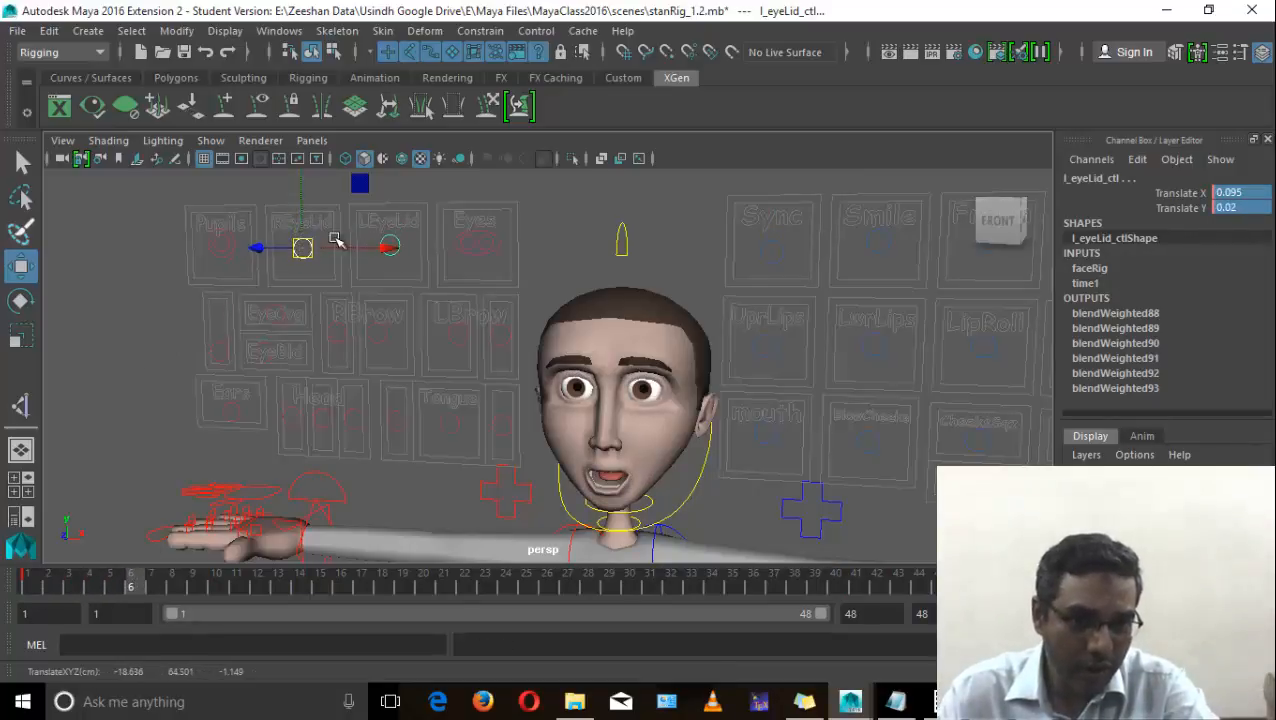
pyautogui.click(377, 333)
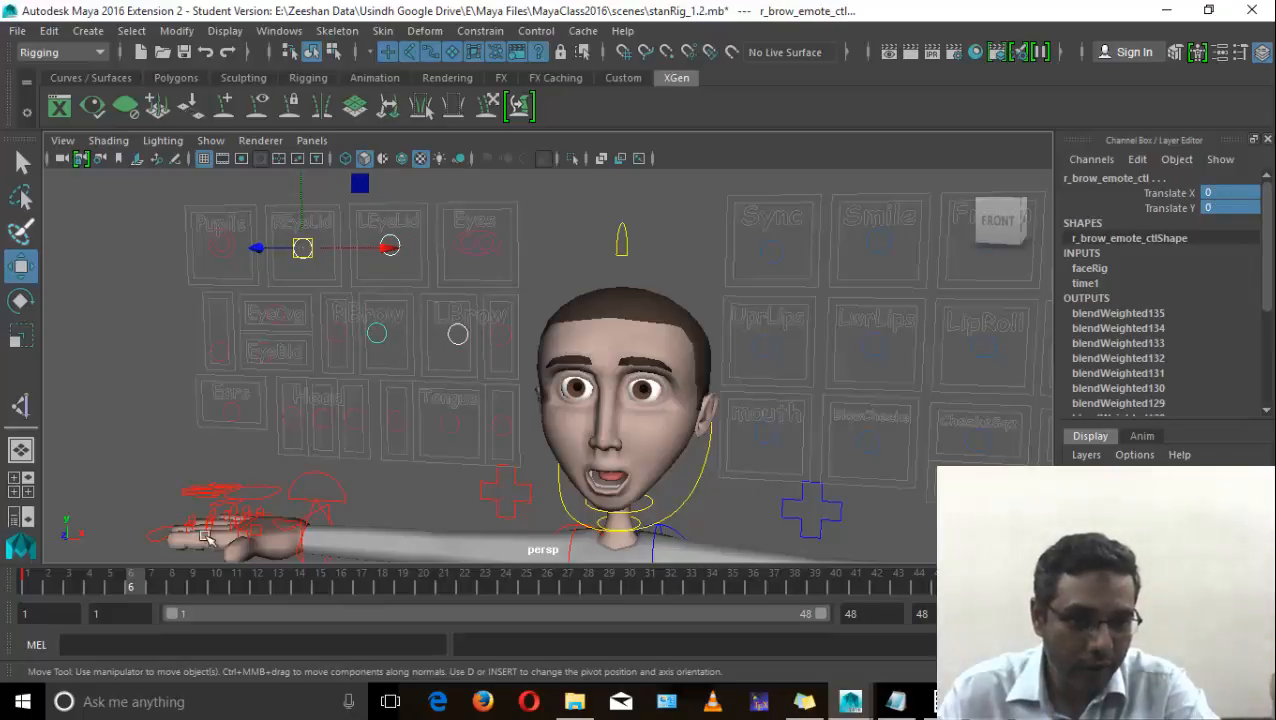
pyautogui.press('s')
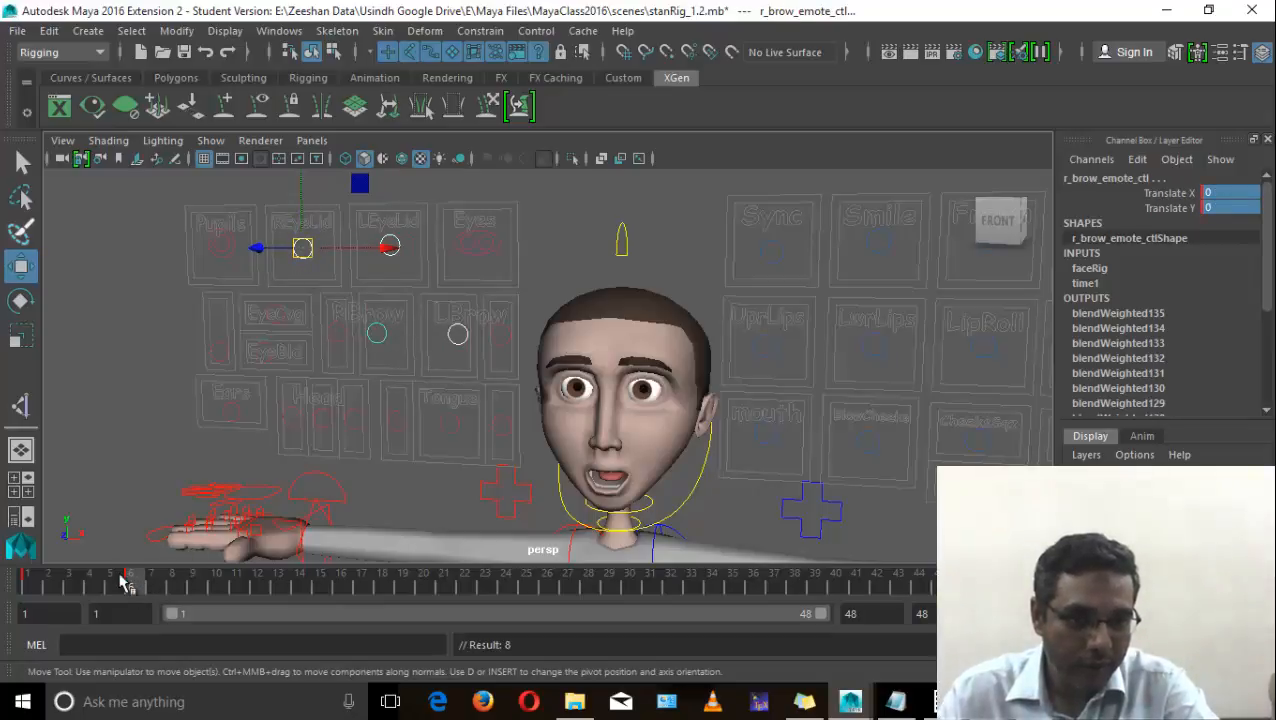
pyautogui.click(22, 584)
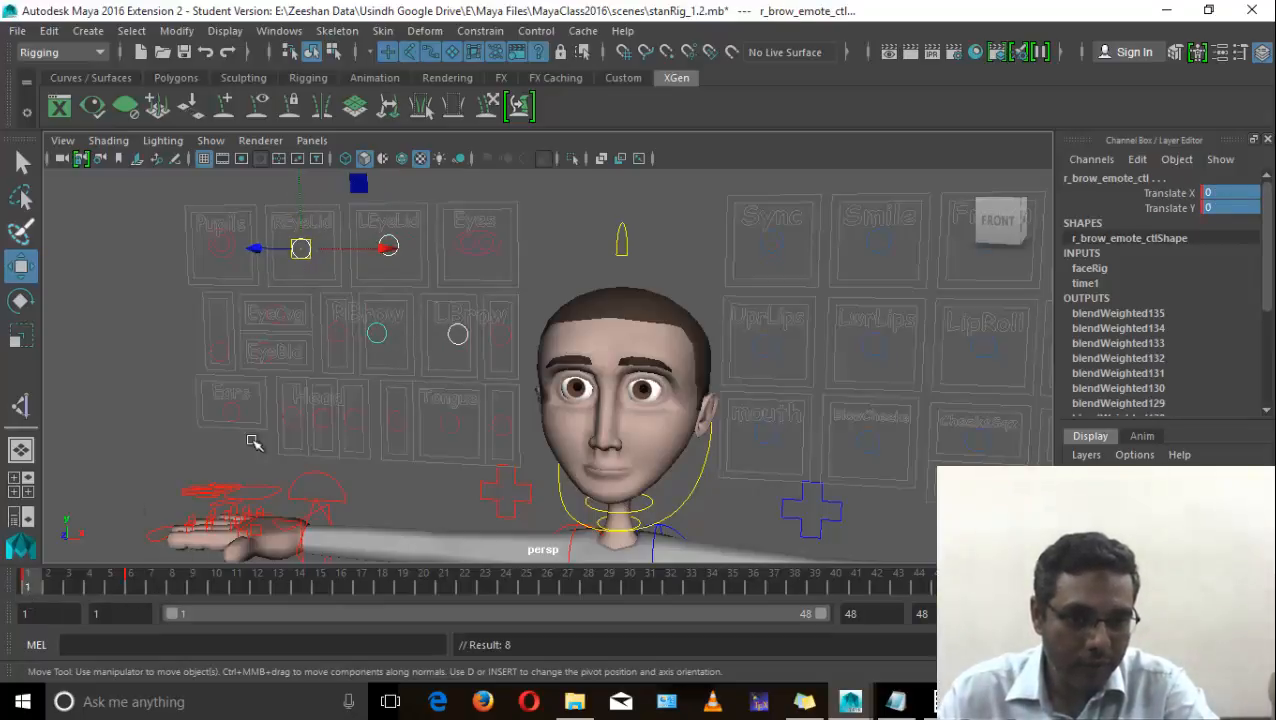
pyautogui.click(128, 584)
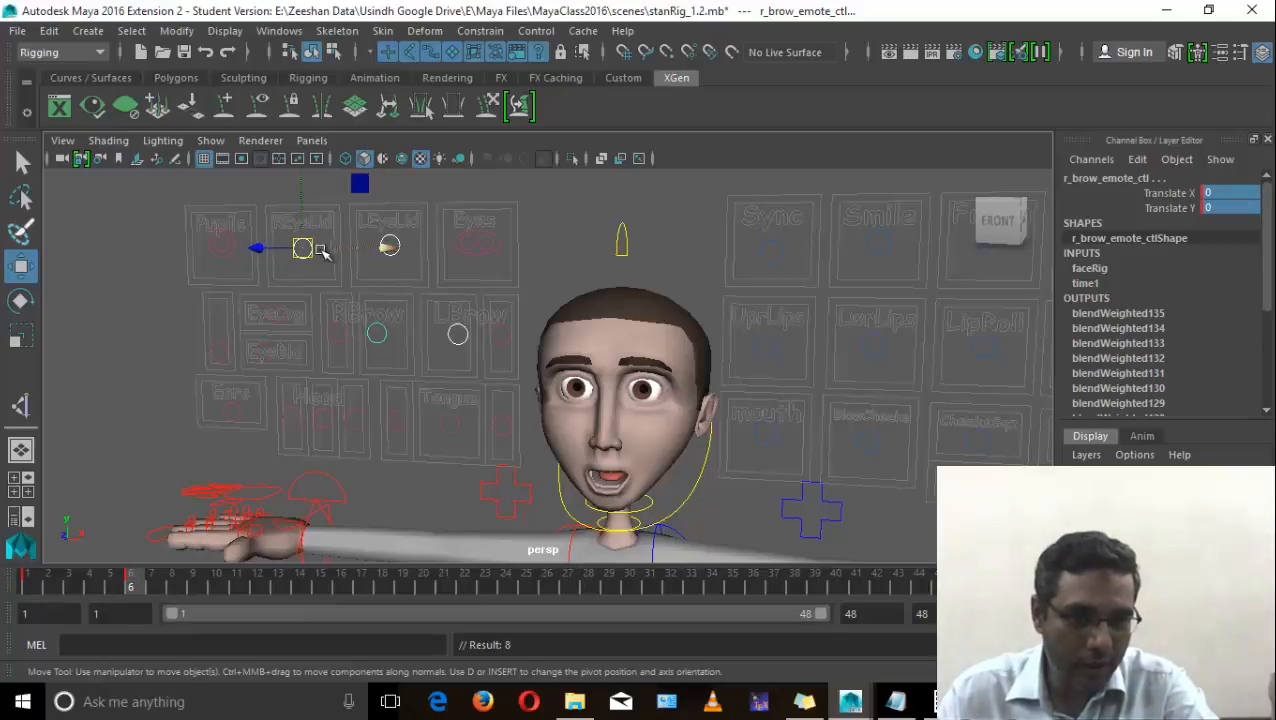
pyautogui.moveTo(302, 248); pyautogui.dragTo(308, 232)
pyautogui.press('s')
# Step: Lower the brows on frame 13, keep only the two brow controls selected, and key them at X 0.358, Y 0.614
pyautogui.moveTo(162, 590); pyautogui.dragTo(275, 590)
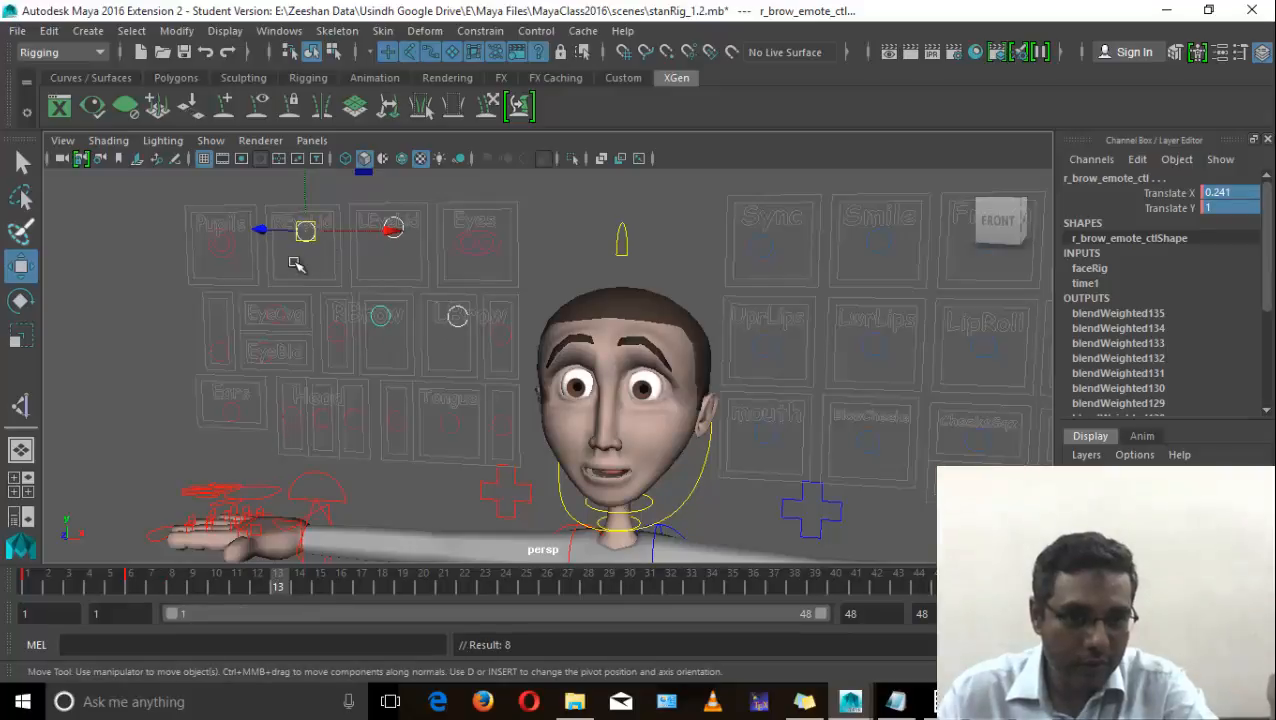
pyautogui.moveTo(308, 239); pyautogui.dragTo(306, 250)
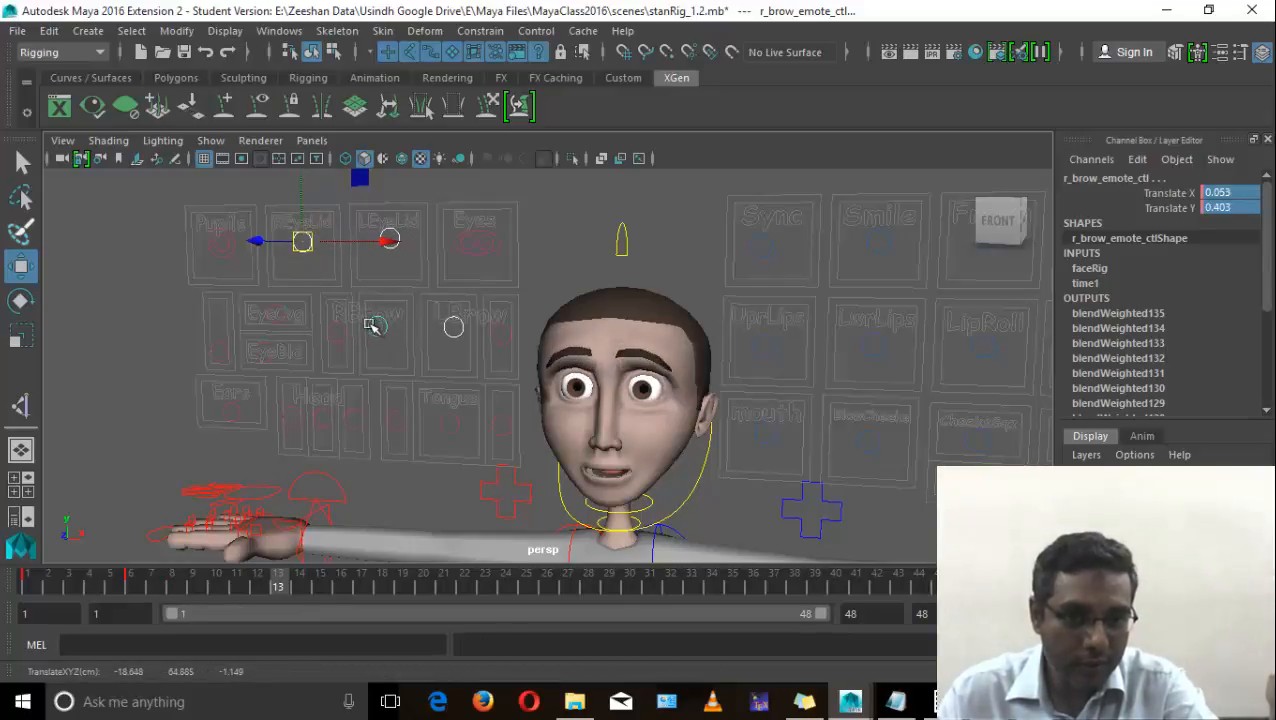
pyautogui.moveTo(368, 320); pyautogui.dragTo(463, 361)
pyautogui.moveTo(342, 358); pyautogui.dragTo(505, 349)
pyautogui.moveTo(365, 299); pyautogui.dragTo(457, 322)
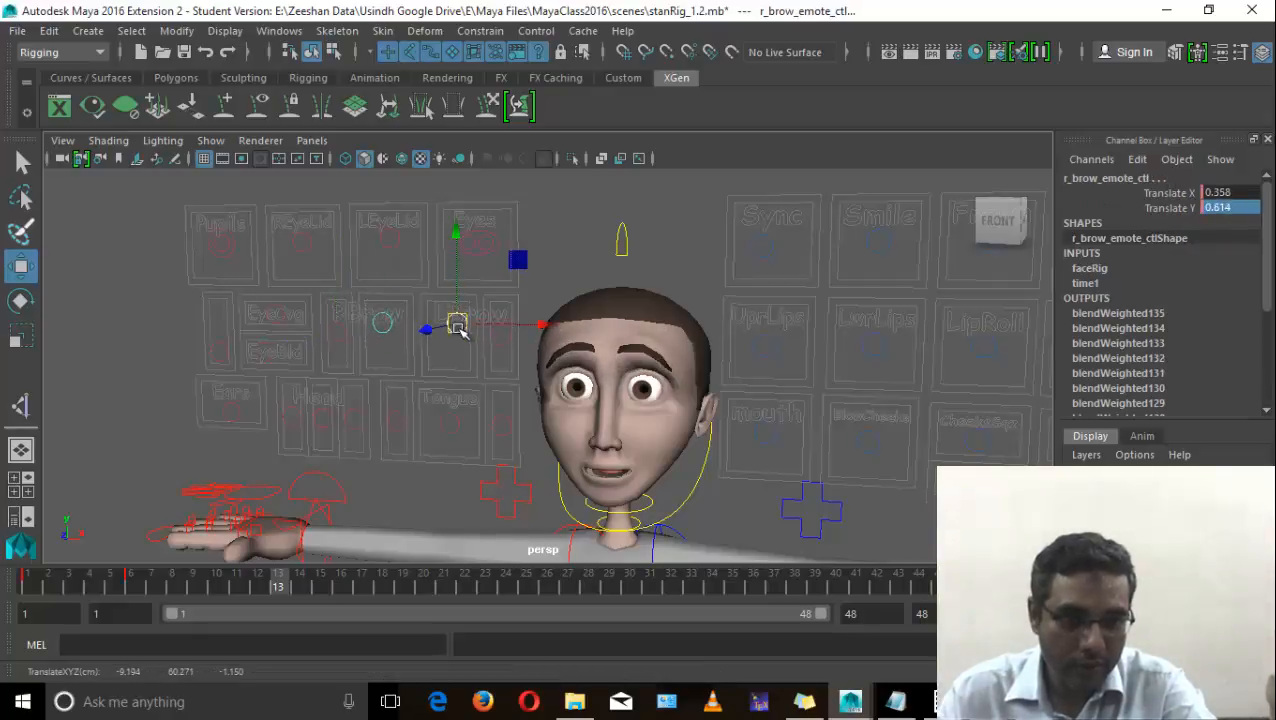
pyautogui.press('s')
# Step: Pull the brows down into an angry look and key them at X 0.57, Y -1 on frame 19
pyautogui.moveTo(247, 591); pyautogui.dragTo(395, 590)
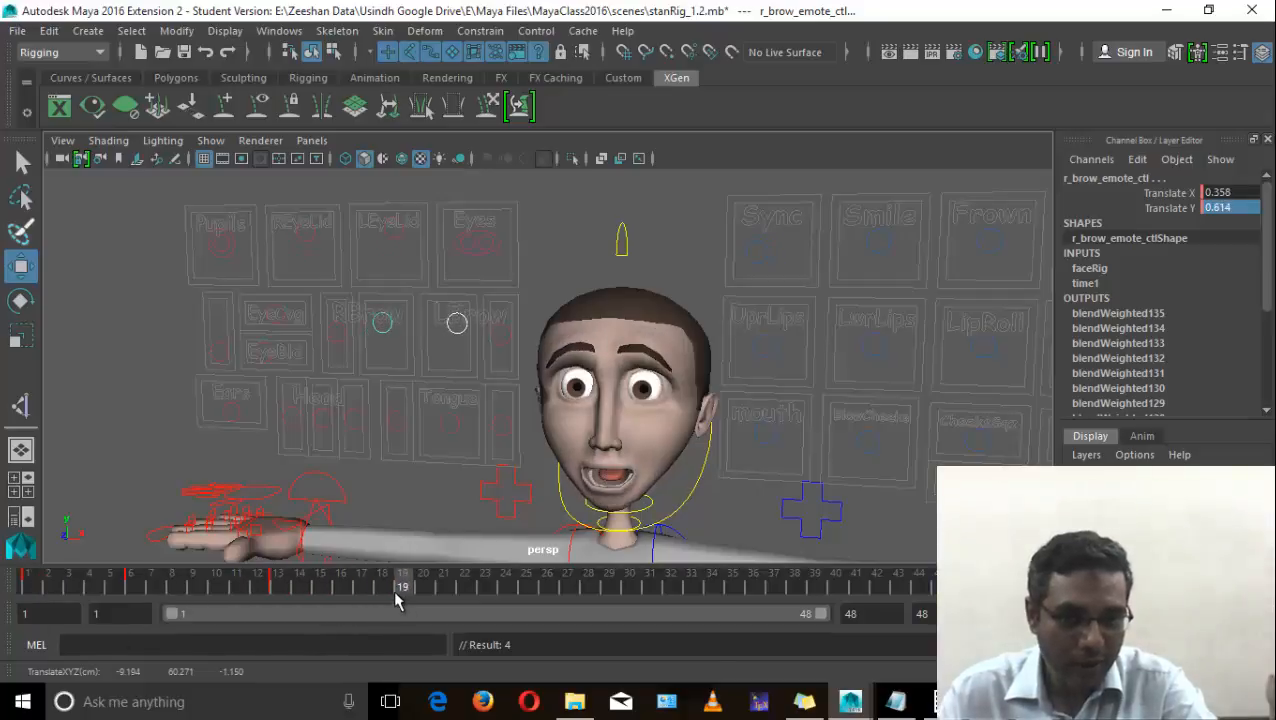
pyautogui.moveTo(456, 327); pyautogui.dragTo(457, 349)
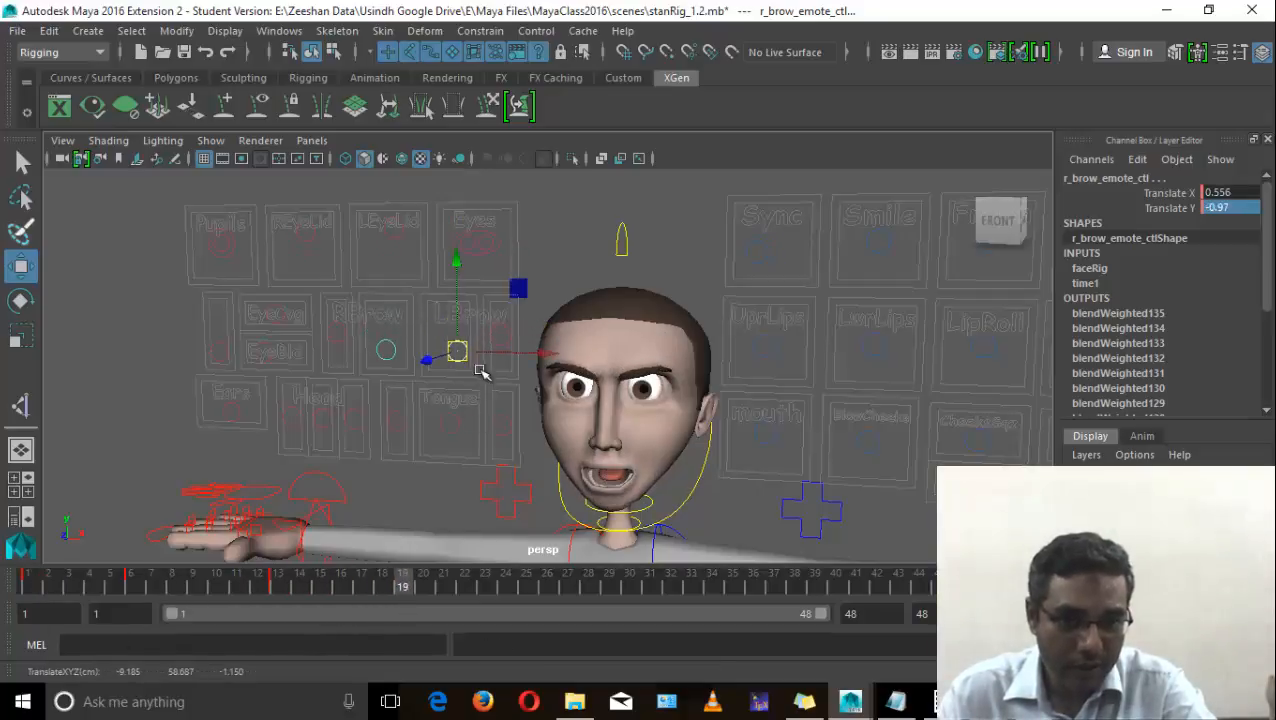
pyautogui.press('s')
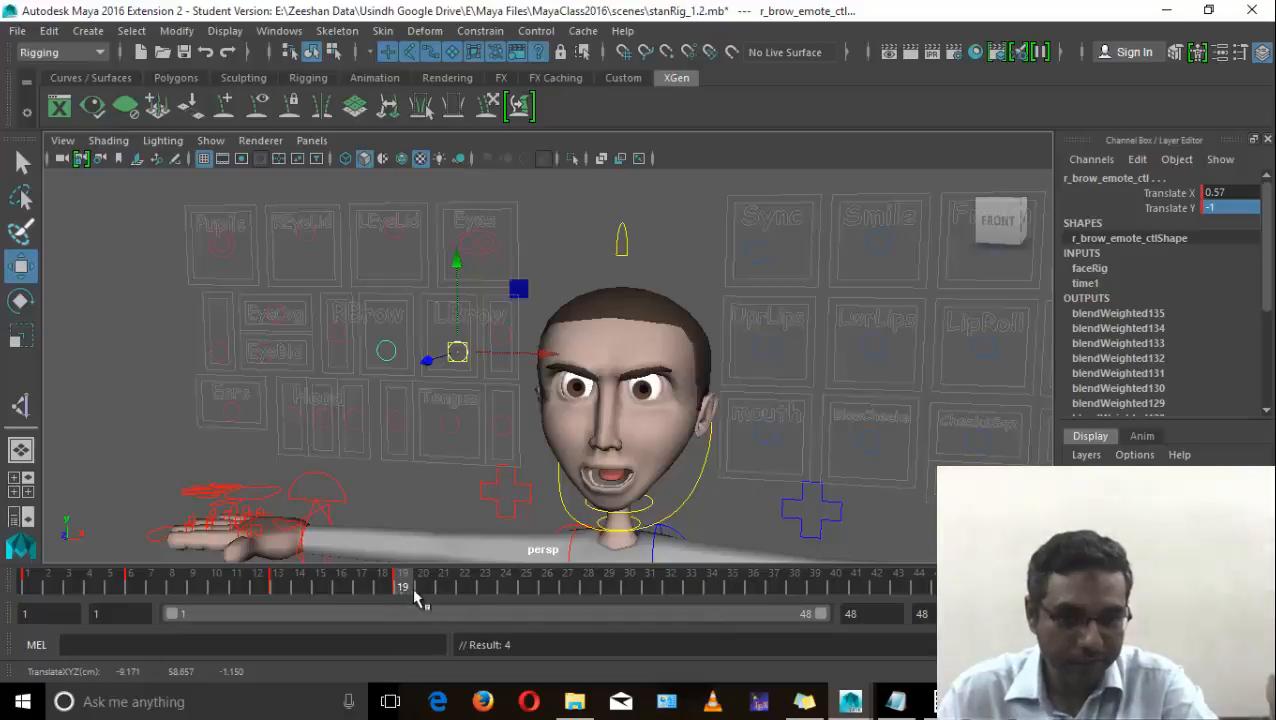
# Step: Key the brow controls at X 0.541, Y 0.06 on frame 26 and at X 1, Y 0.488 on frame 23
pyautogui.moveTo(404, 592); pyautogui.dragTo(547, 606)
pyautogui.click(457, 351)
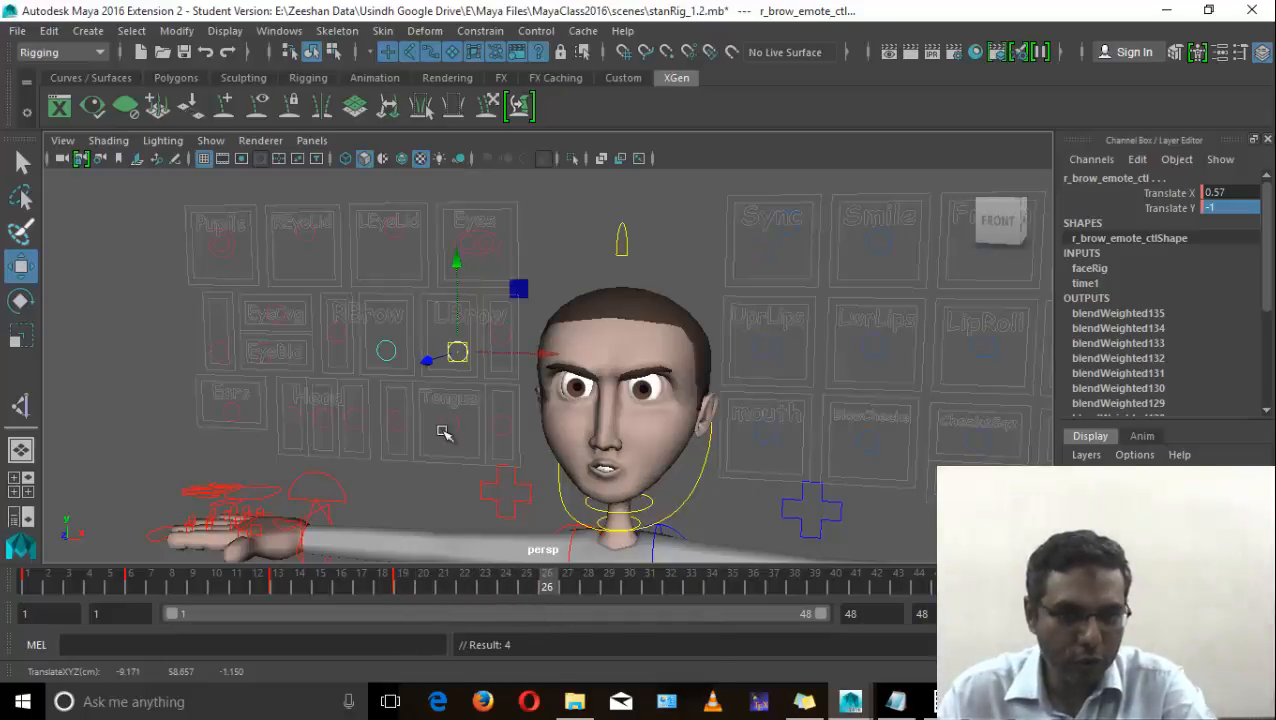
pyautogui.moveTo(457, 352); pyautogui.dragTo(456, 333)
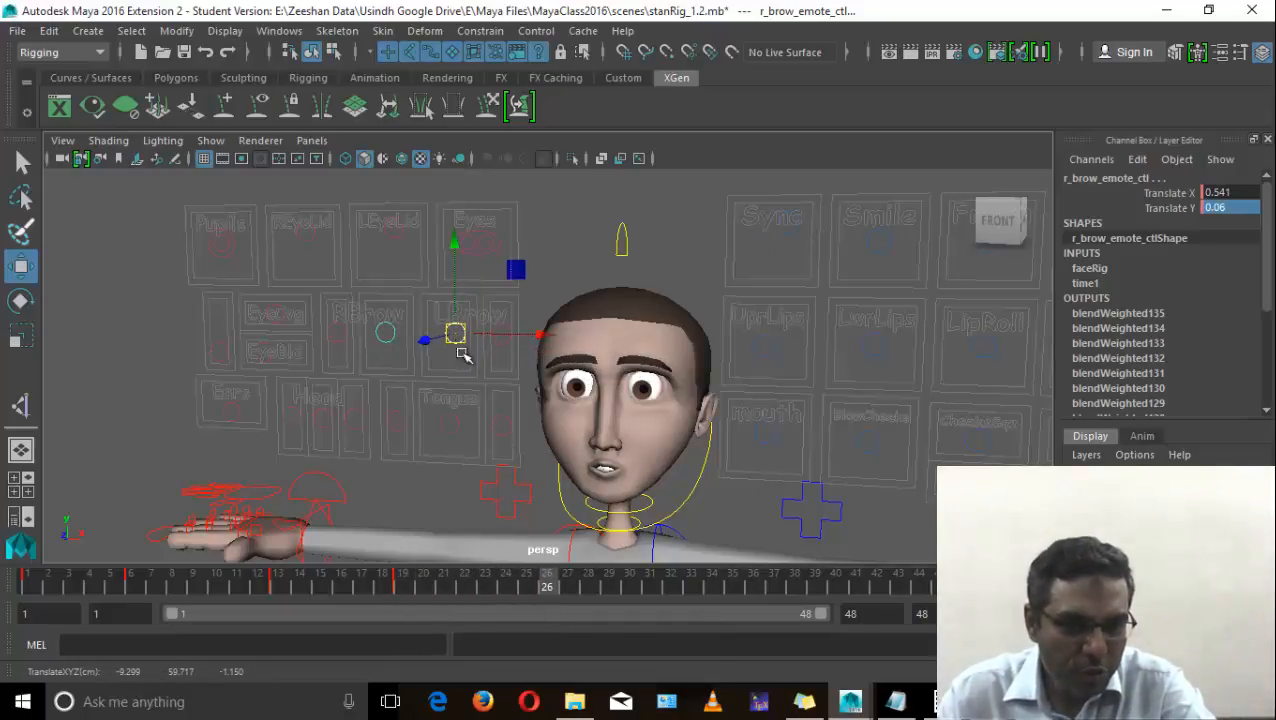
pyautogui.moveTo(567, 588); pyautogui.dragTo(485, 588)
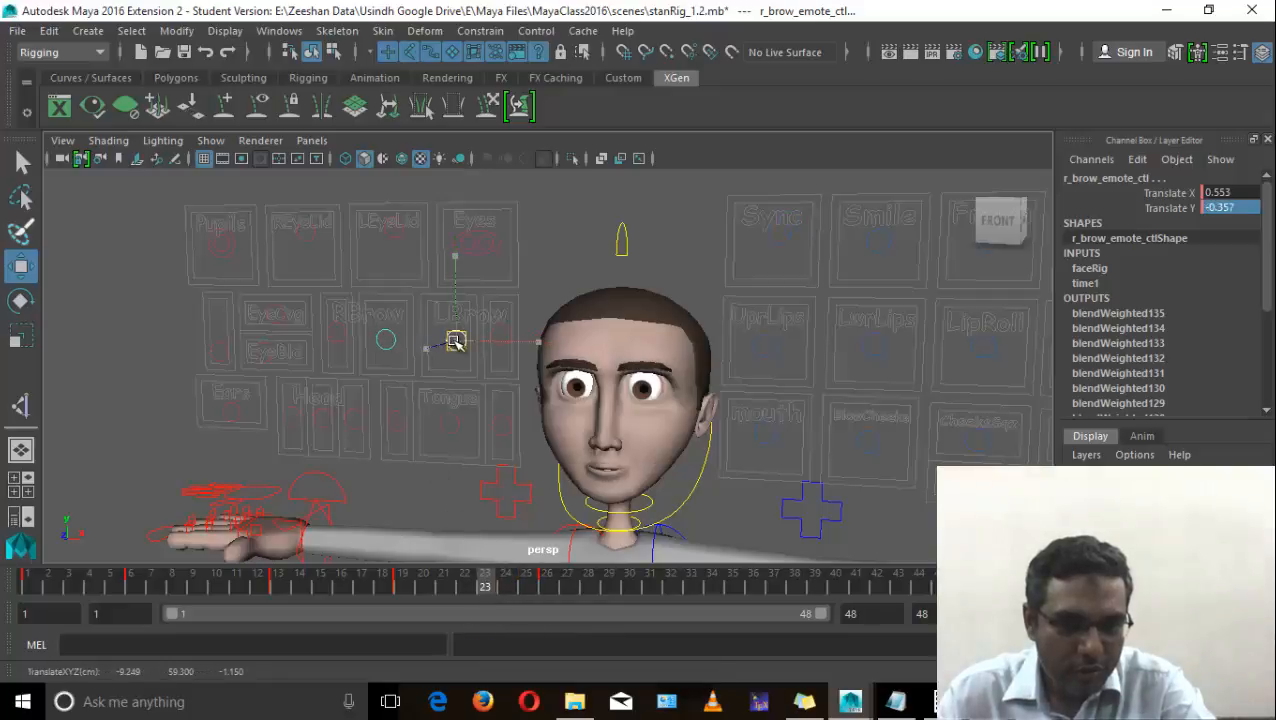
pyautogui.moveTo(456, 342)
pyautogui.mouseDown()
pyautogui.moveTo(443, 355)
pyautogui.moveTo(468, 324)
pyautogui.mouseUp()
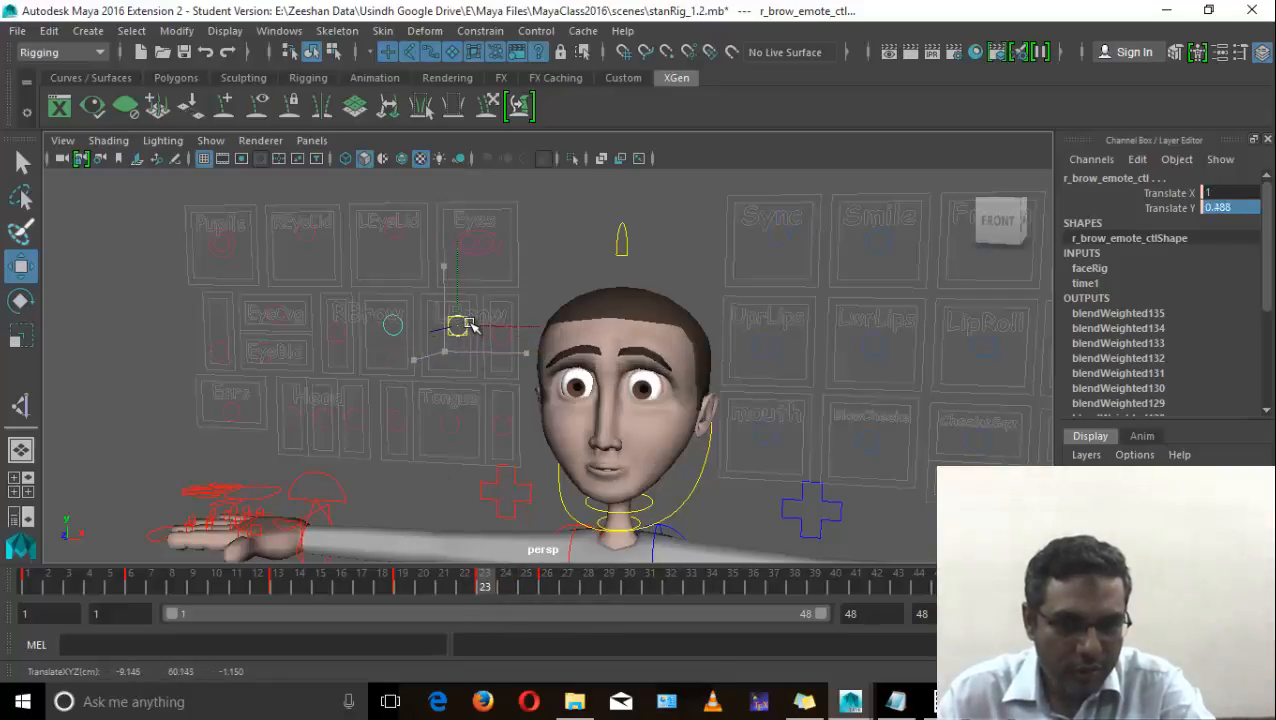
# Step: Key the brow controls at X 0.156, Y 0.365 on frame 31 and at X 0.424, Y 0.048 on frame 36
pyautogui.click(643, 590)
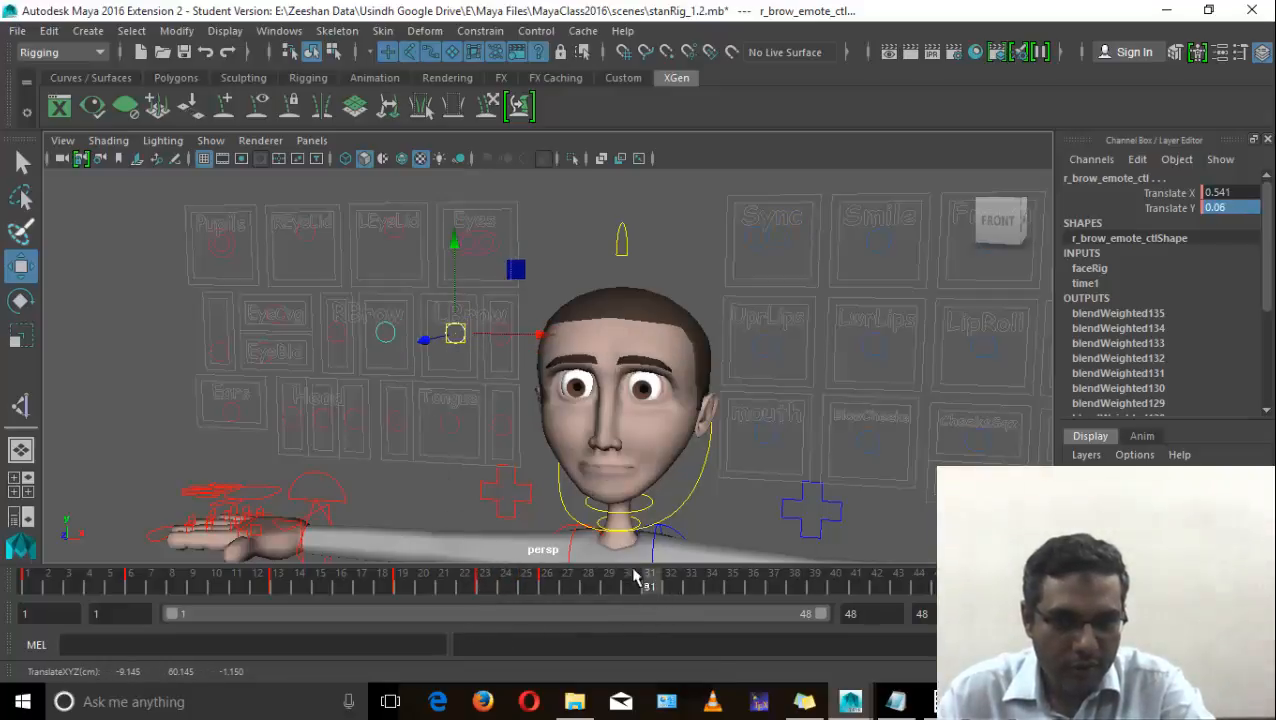
pyautogui.moveTo(456, 328)
pyautogui.mouseDown()
pyautogui.moveTo(450, 308)
pyautogui.moveTo(448, 324)
pyautogui.mouseUp()
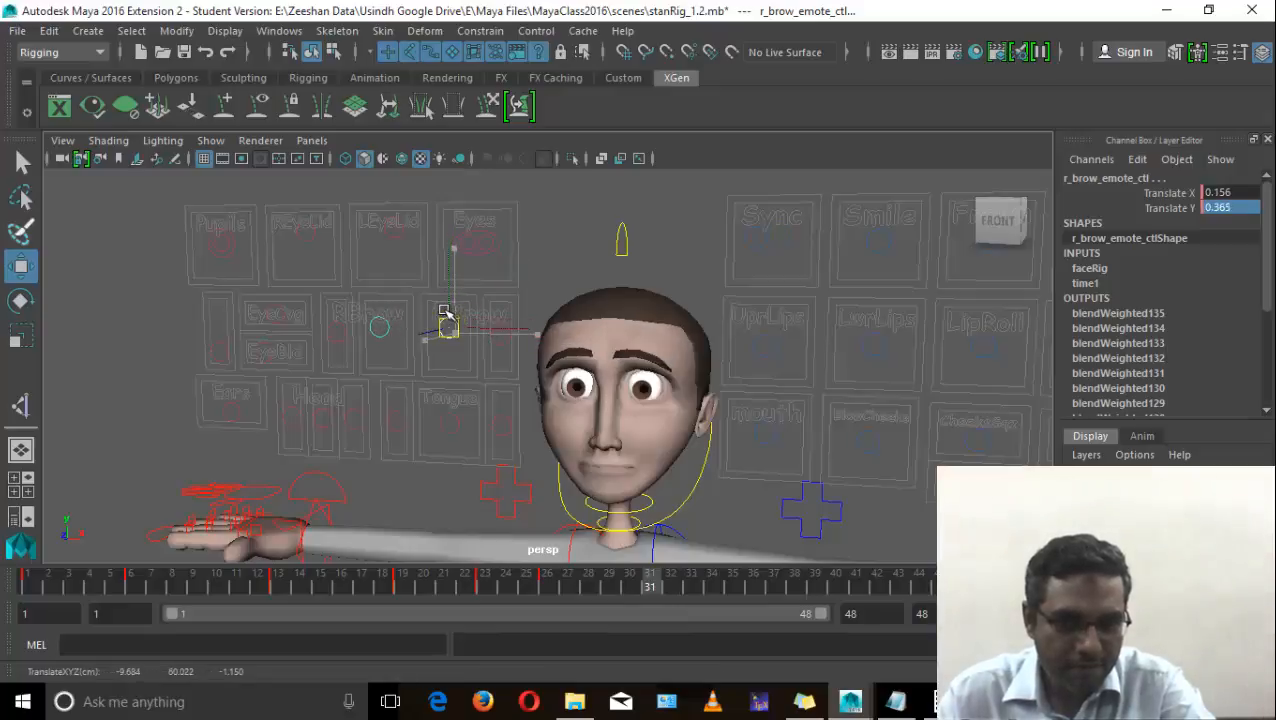
pyautogui.press('s')
pyautogui.moveTo(633, 579); pyautogui.dragTo(676, 638)
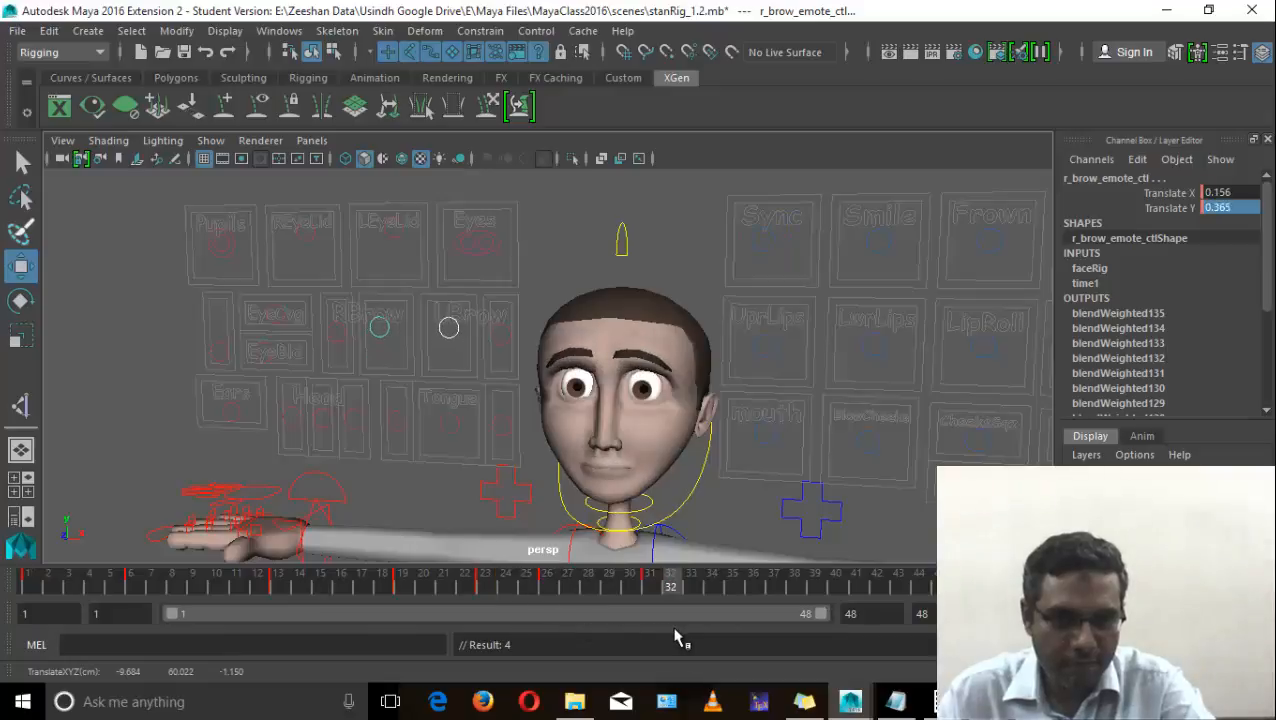
pyautogui.moveTo(730, 585); pyautogui.dragTo(753, 585)
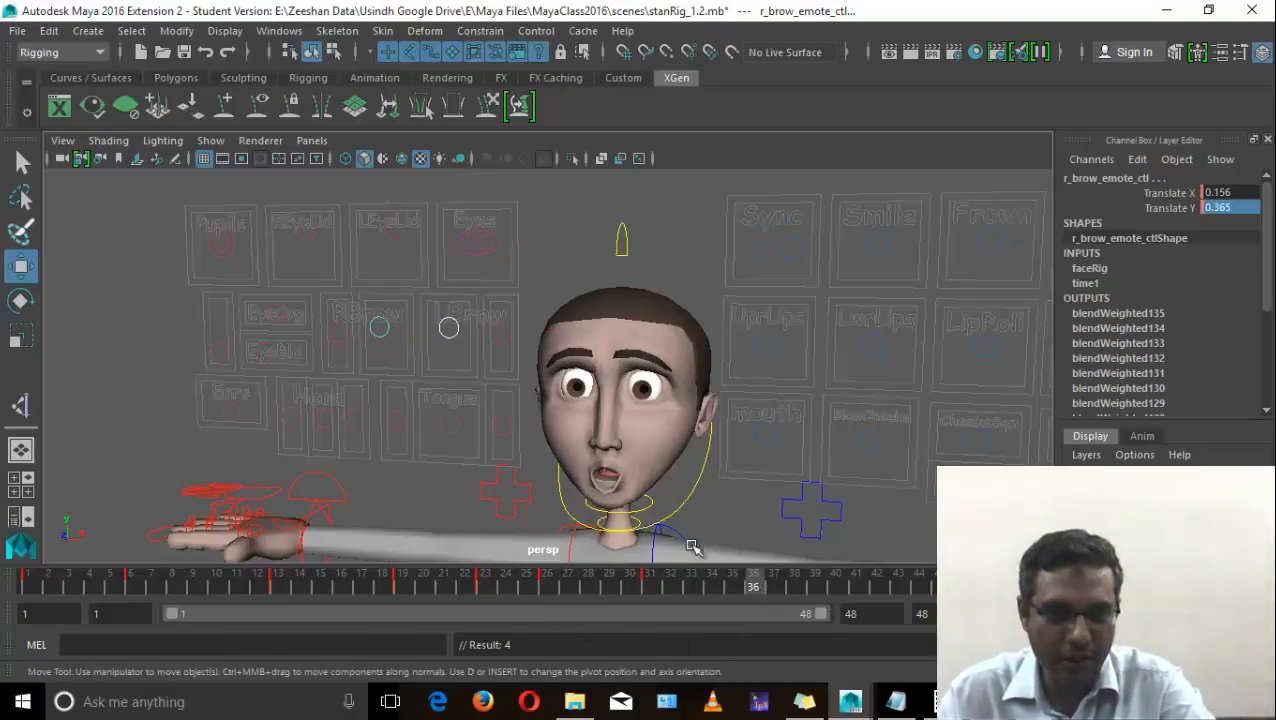
pyautogui.moveTo(467, 340); pyautogui.dragTo(472, 344)
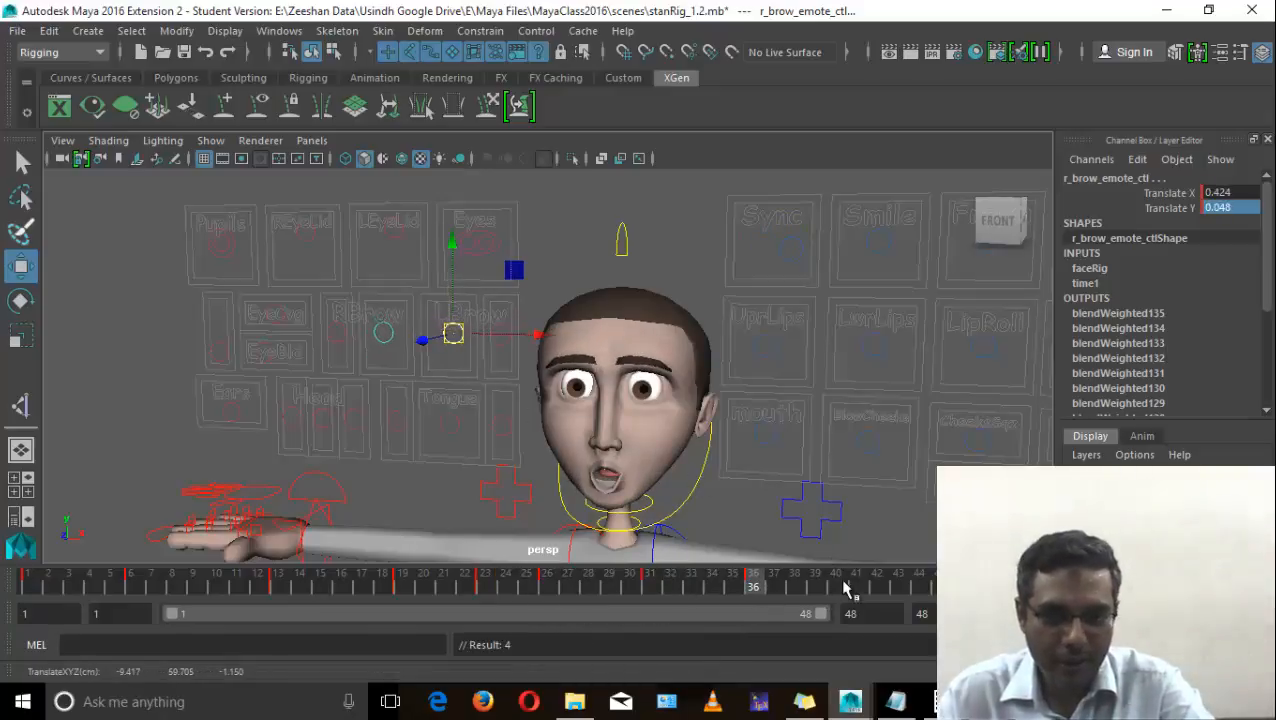
# Step: Key the brow controls at X 0.235, Y -0.64 on frame 42 and at X 0.322, Y -0.004 near the end of the timeline
pyautogui.moveTo(800, 585); pyautogui.dragTo(876, 586)
pyautogui.moveTo(455, 336); pyautogui.dragTo(445, 350)
pyautogui.press('s')
pyautogui.click(932, 590)
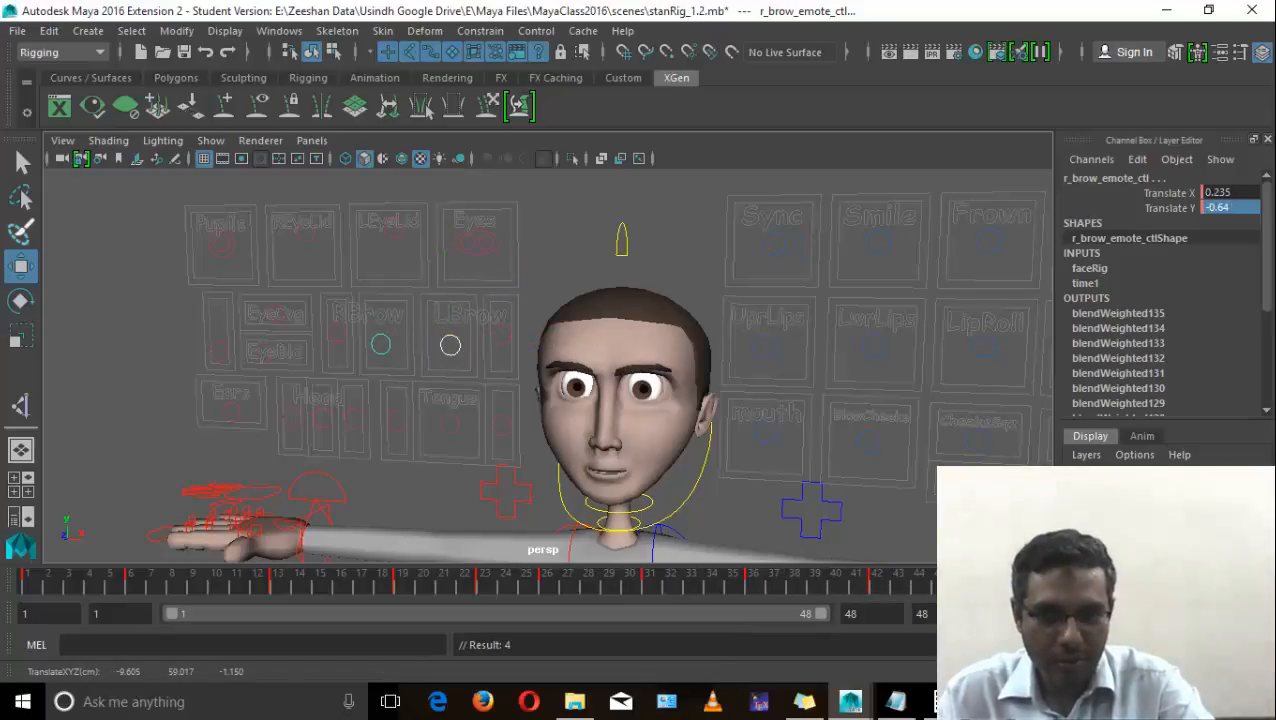
pyautogui.press('s')
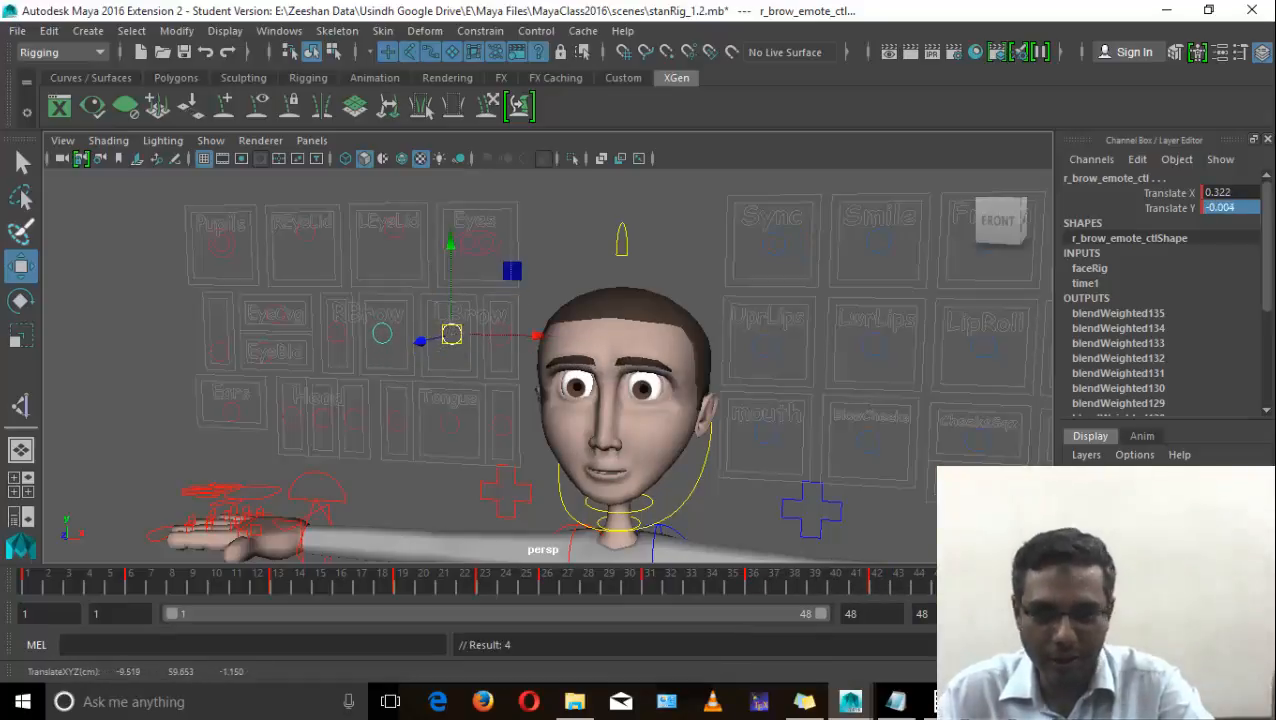
# Step: Play back the combined mouth, eyelid and brow animation from frame 1
pyautogui.hotkey('alt', 'shift', 'v')
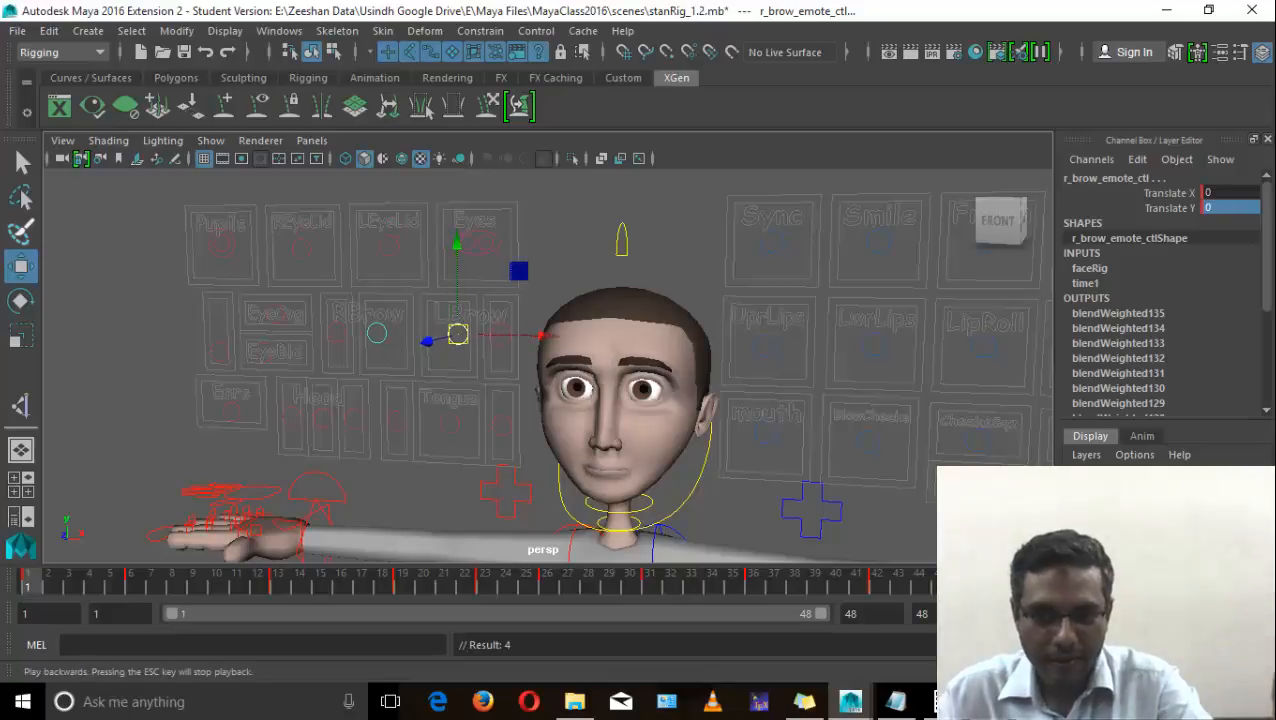
pyautogui.hotkey('alt', 'v')
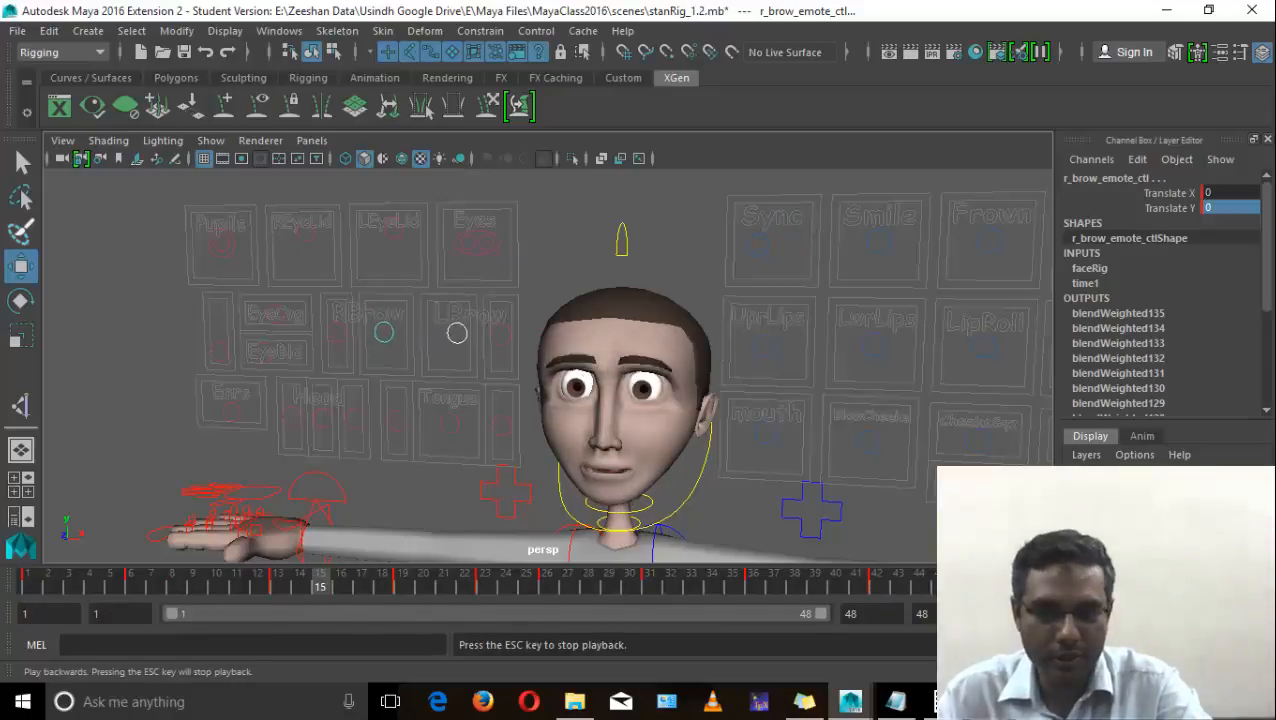
pyautogui.hotkey('alt', 'v')
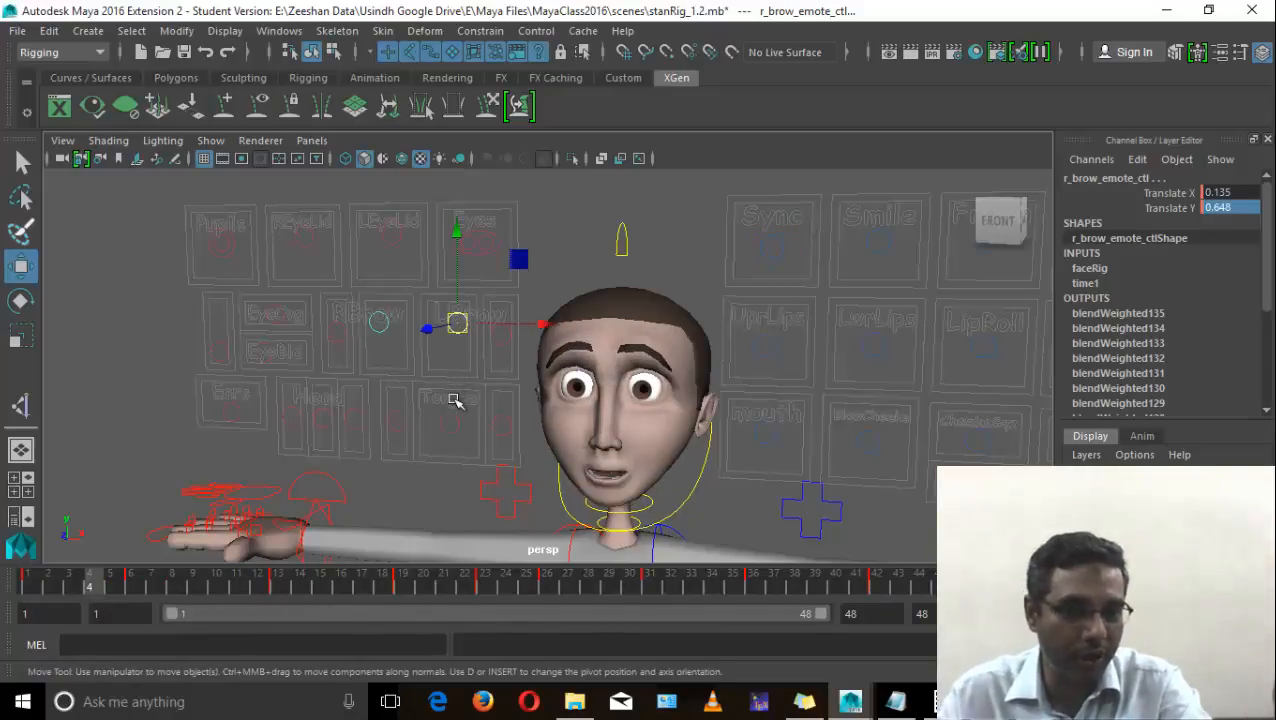
pyautogui.click(485, 240)
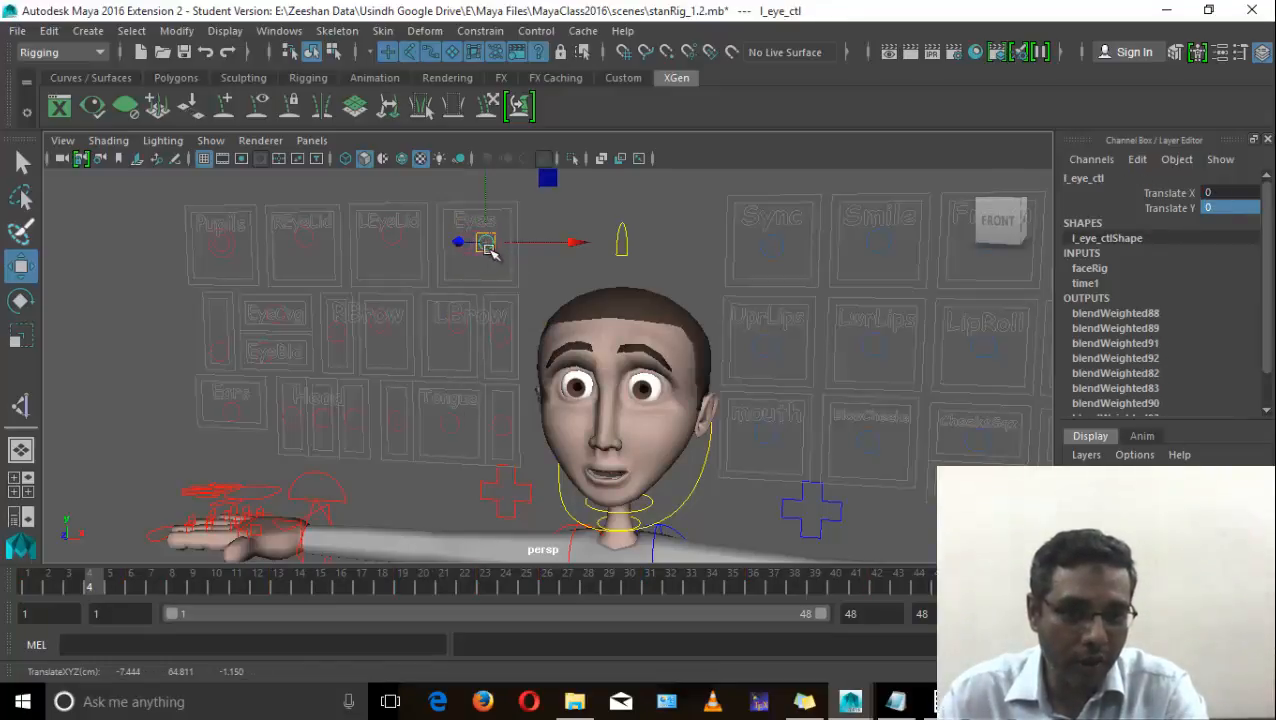
pyautogui.moveTo(490, 252)
pyautogui.mouseDown()
pyautogui.moveTo(508, 250)
pyautogui.moveTo(482, 260)
pyautogui.mouseUp()
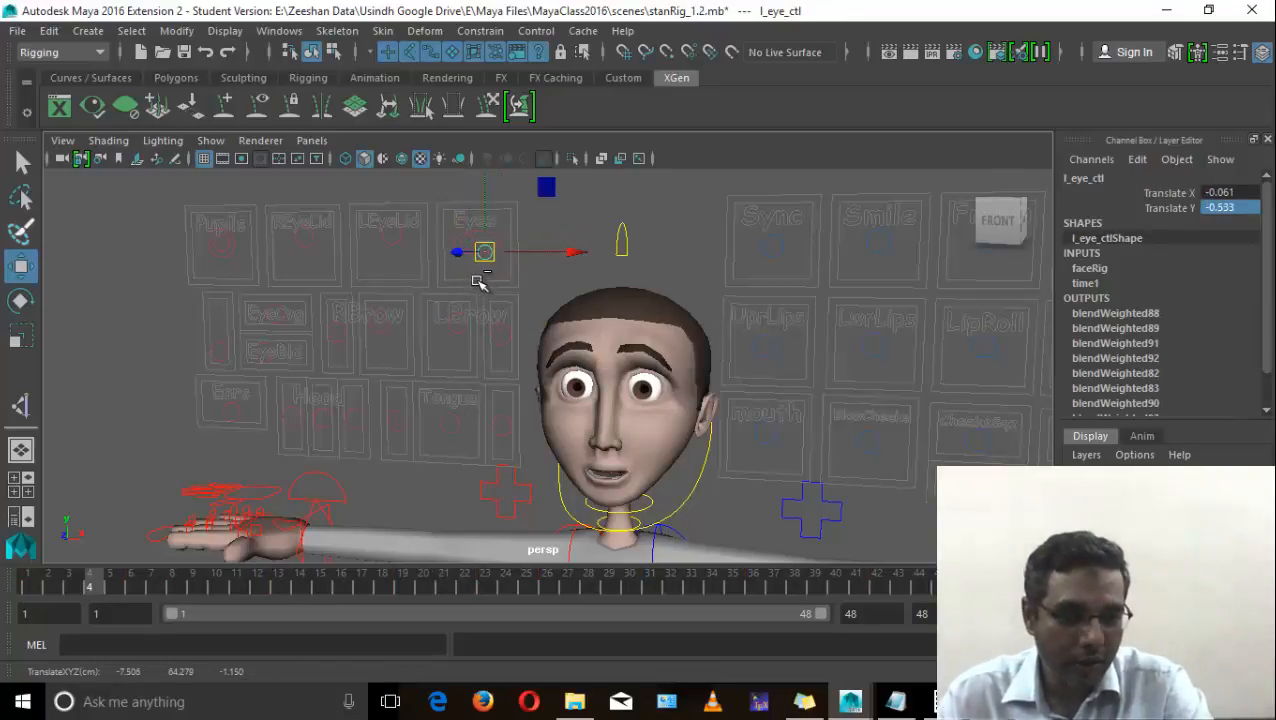
pyautogui.hotkey('ctrl', 'z')
# Step: Try moving the combined eyes control to about X 1, Y 0.219, and undo the move
pyautogui.click(449, 262)
pyautogui.click(456, 242)
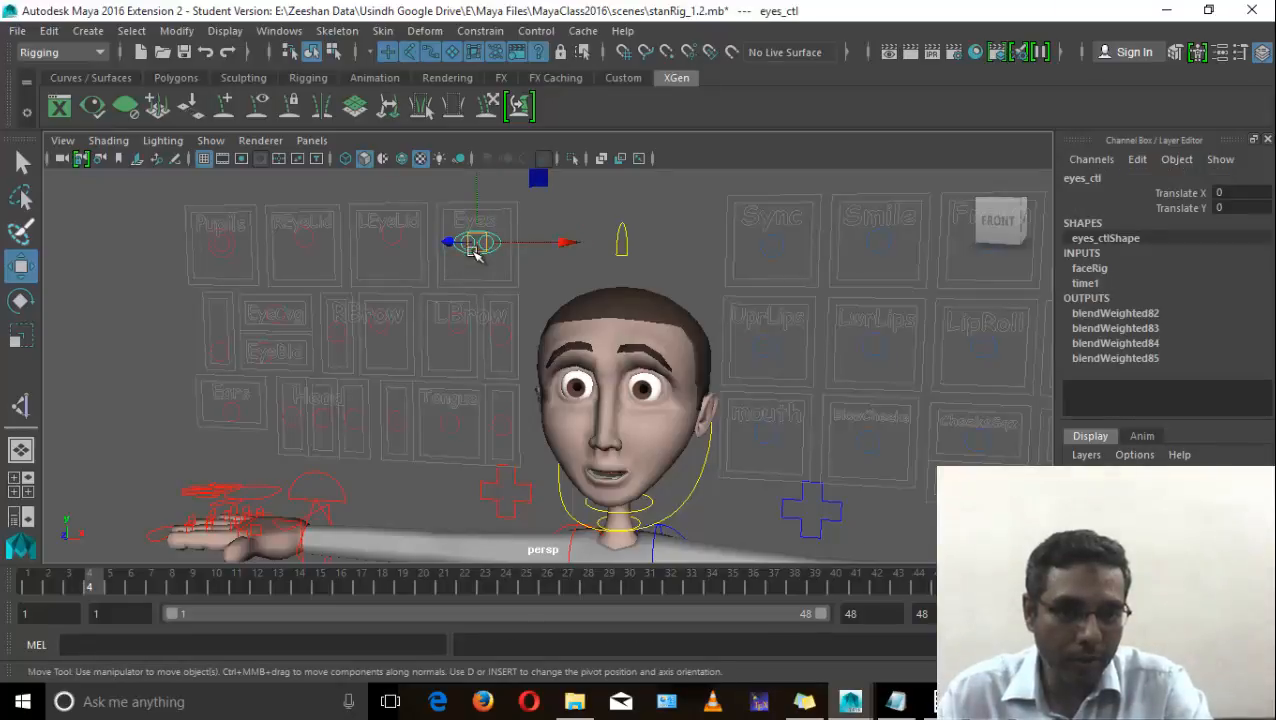
pyautogui.moveTo(475, 252); pyautogui.dragTo(540, 278)
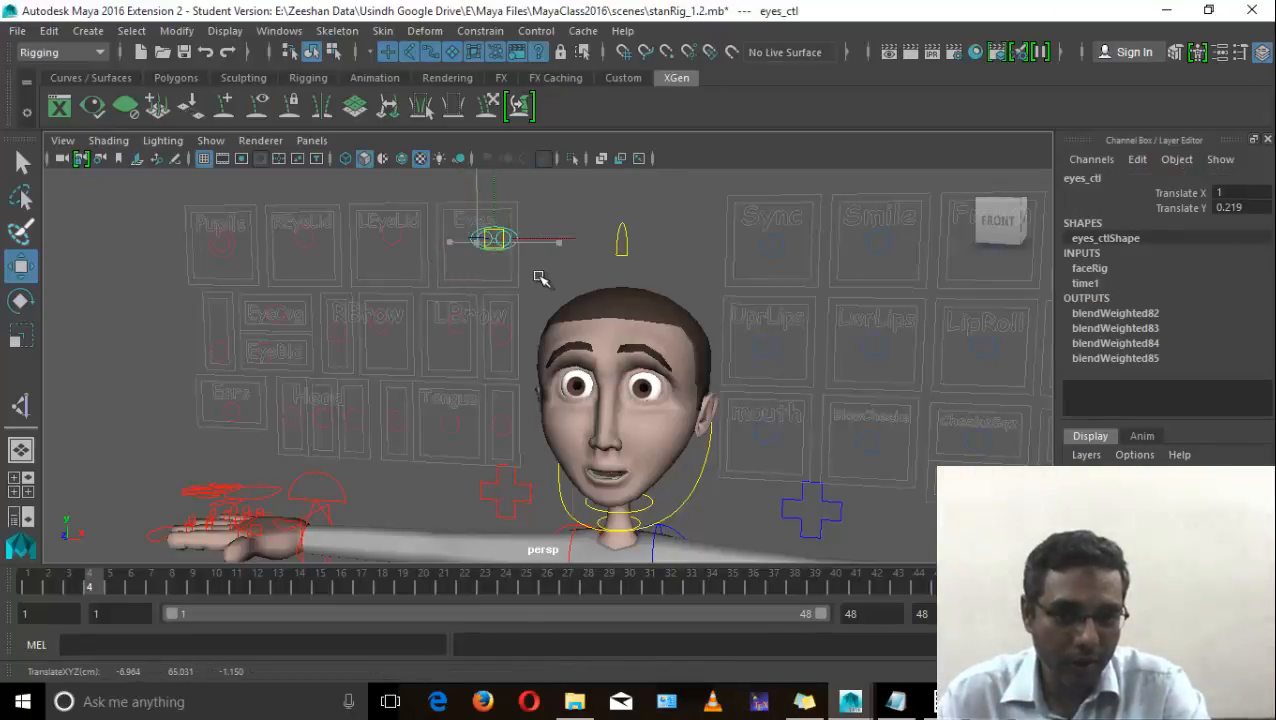
pyautogui.hotkey('ctrl', 'z')
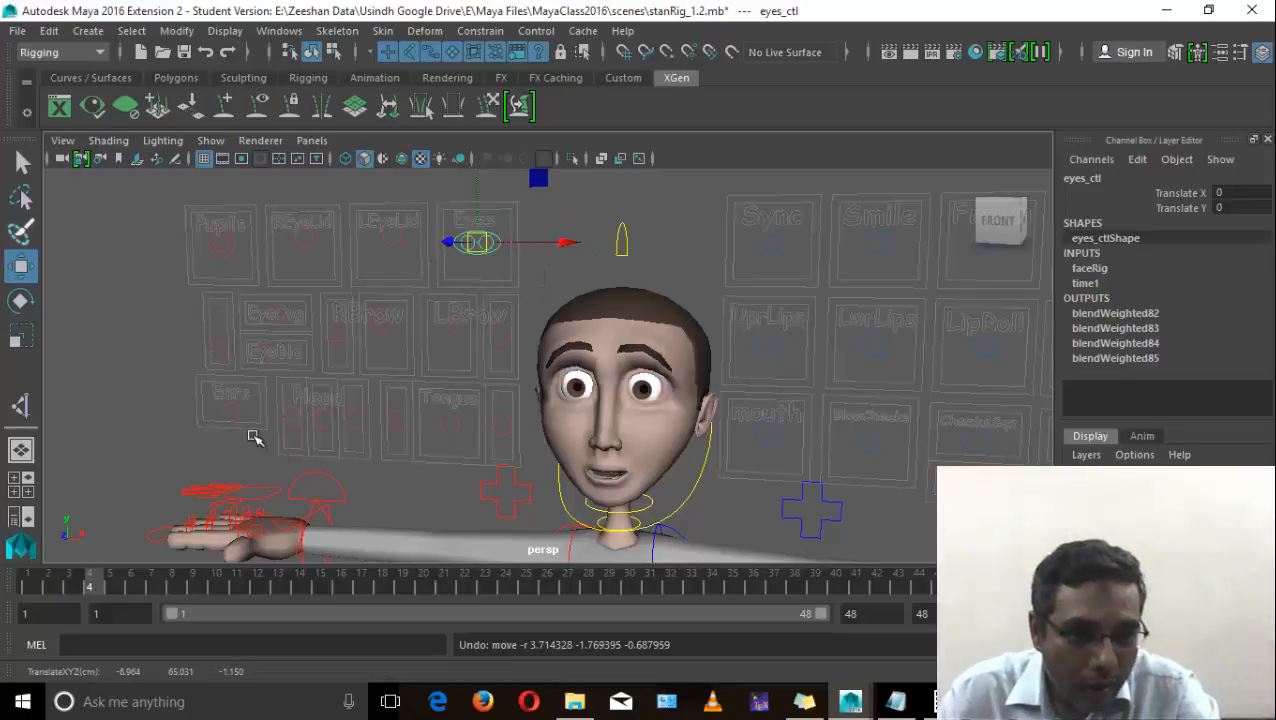
# Step: Try shifting the eye converge control along X and undo its last move
pyautogui.click(284, 311)
pyautogui.moveTo(275, 314); pyautogui.dragTo(250, 322)
pyautogui.hotkey('ctrl', 'z')
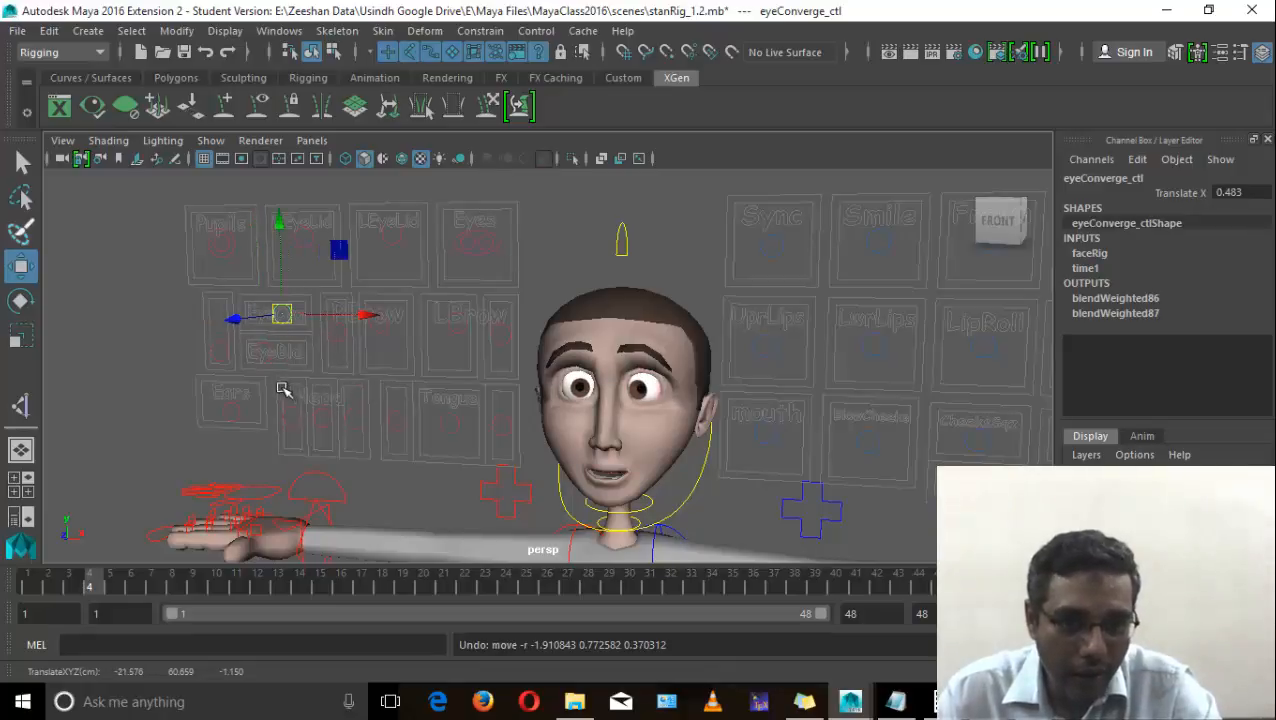
# Step: Set the eye blend control to X 1 and move the eye look-at control to about X -1.369, Y 1.013, Z 0.211
pyautogui.click(266, 353)
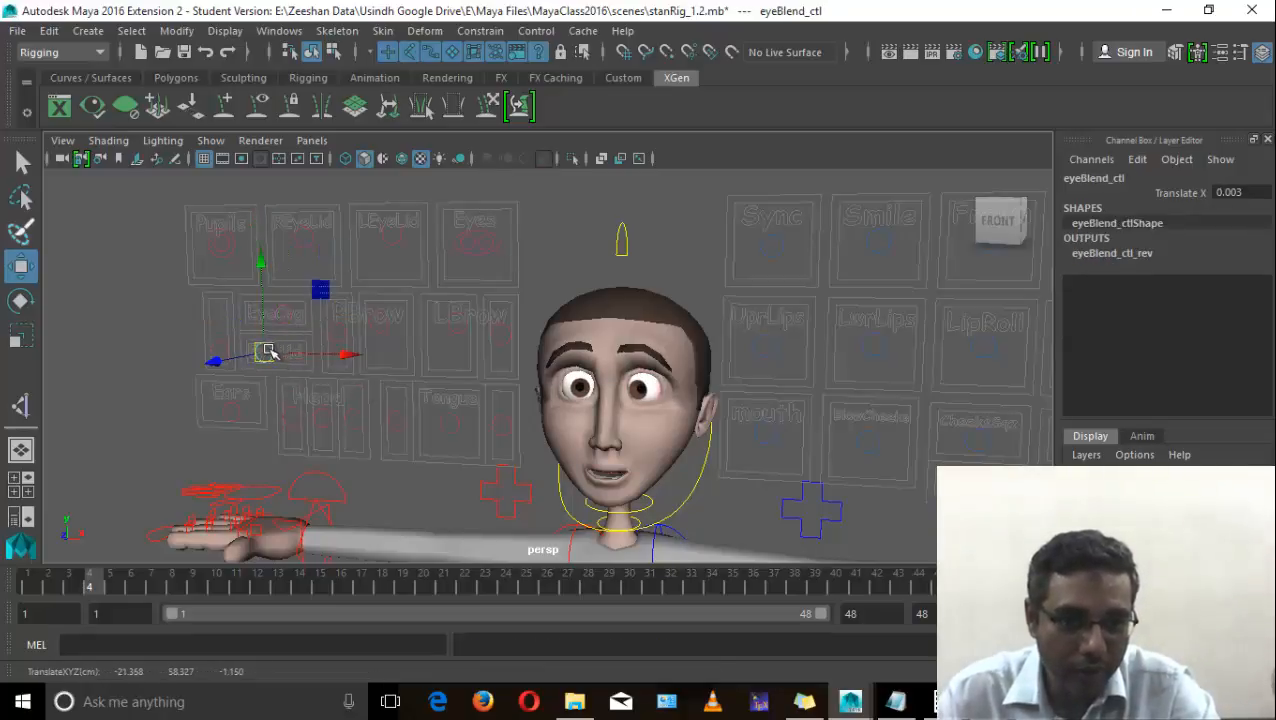
pyautogui.moveTo(268, 352); pyautogui.dragTo(297, 356)
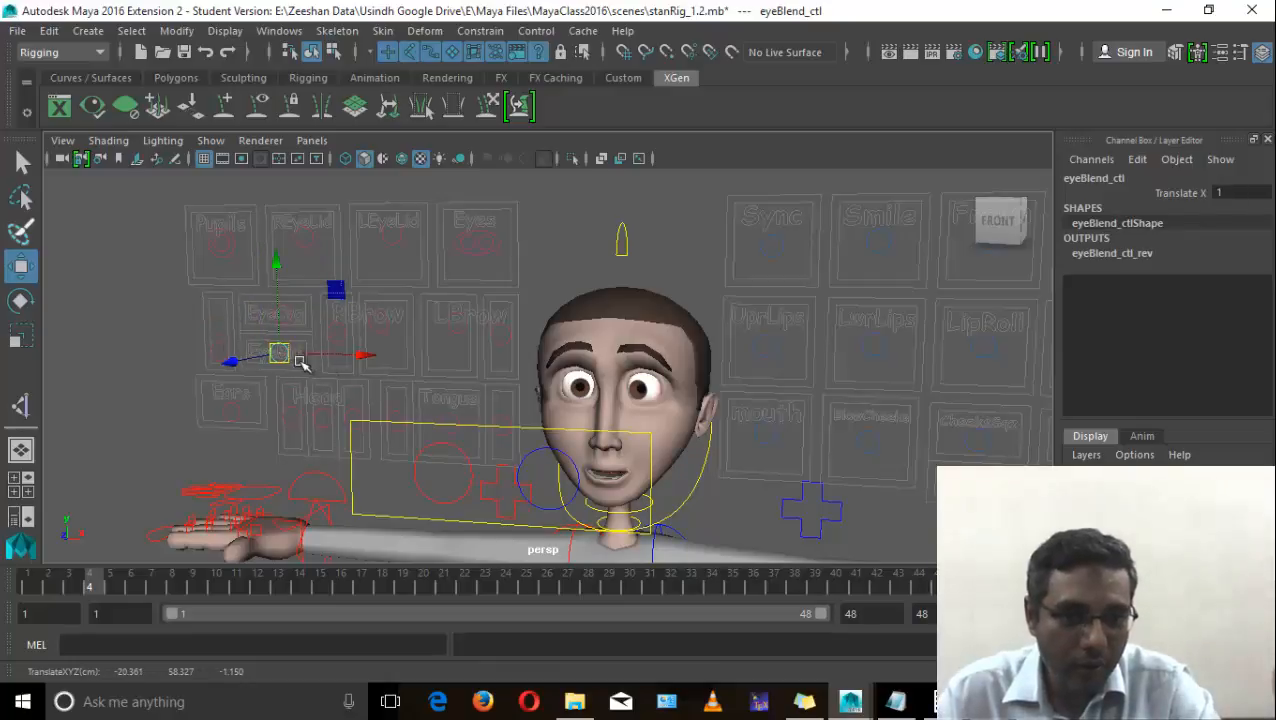
pyautogui.click(465, 428)
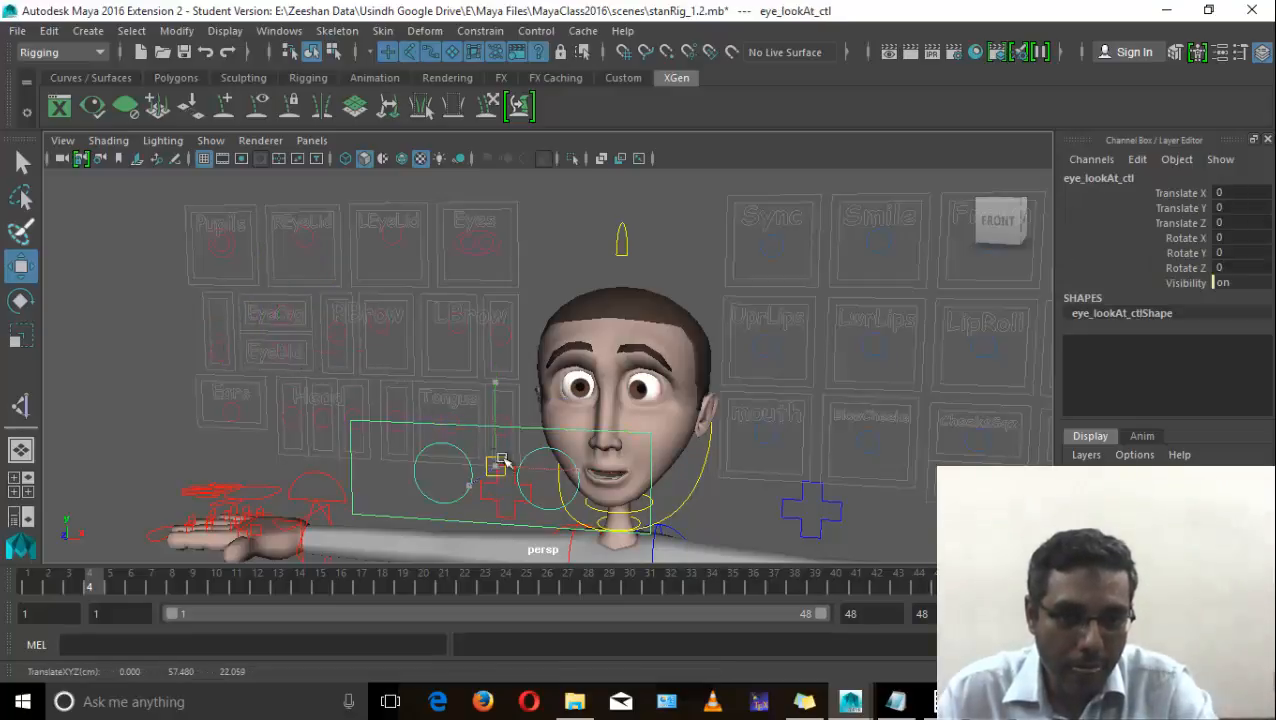
pyautogui.moveTo(498, 464); pyautogui.dragTo(420, 435)
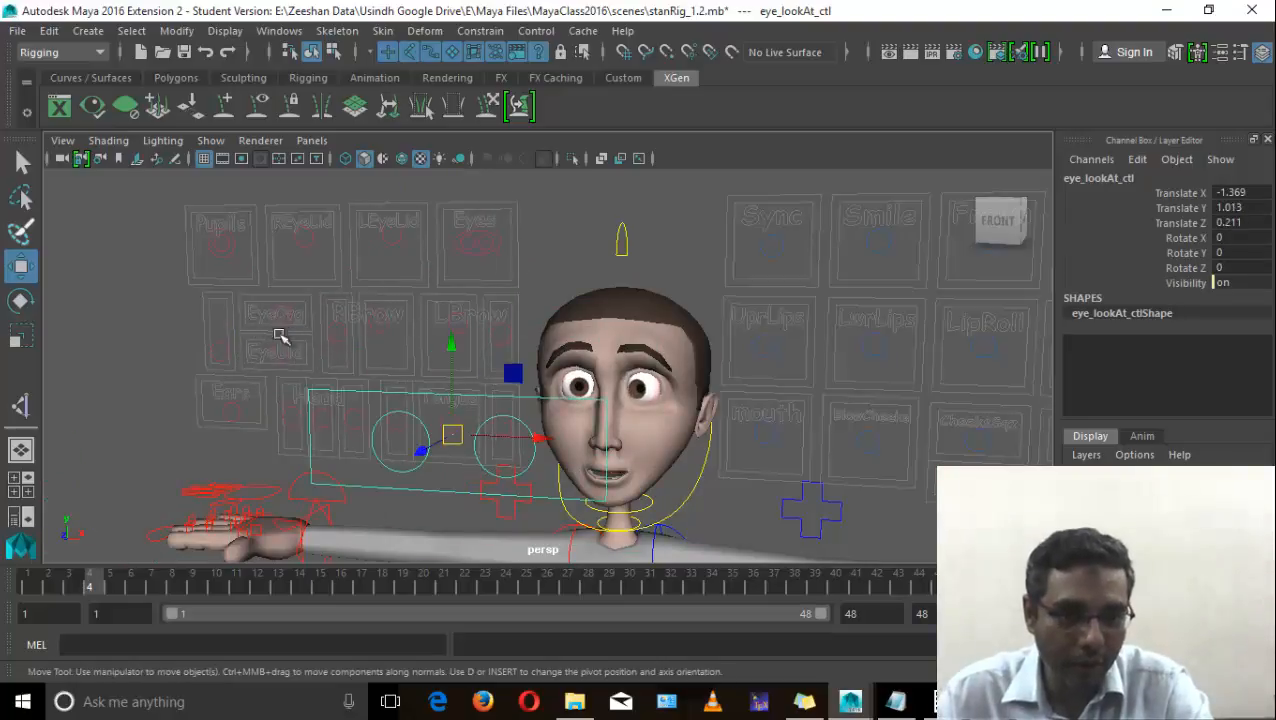
# Step: Reset the eye blend and eye converge controls to Translate X 0, deselect them, and play back the facial animation
pyautogui.click(280, 345)
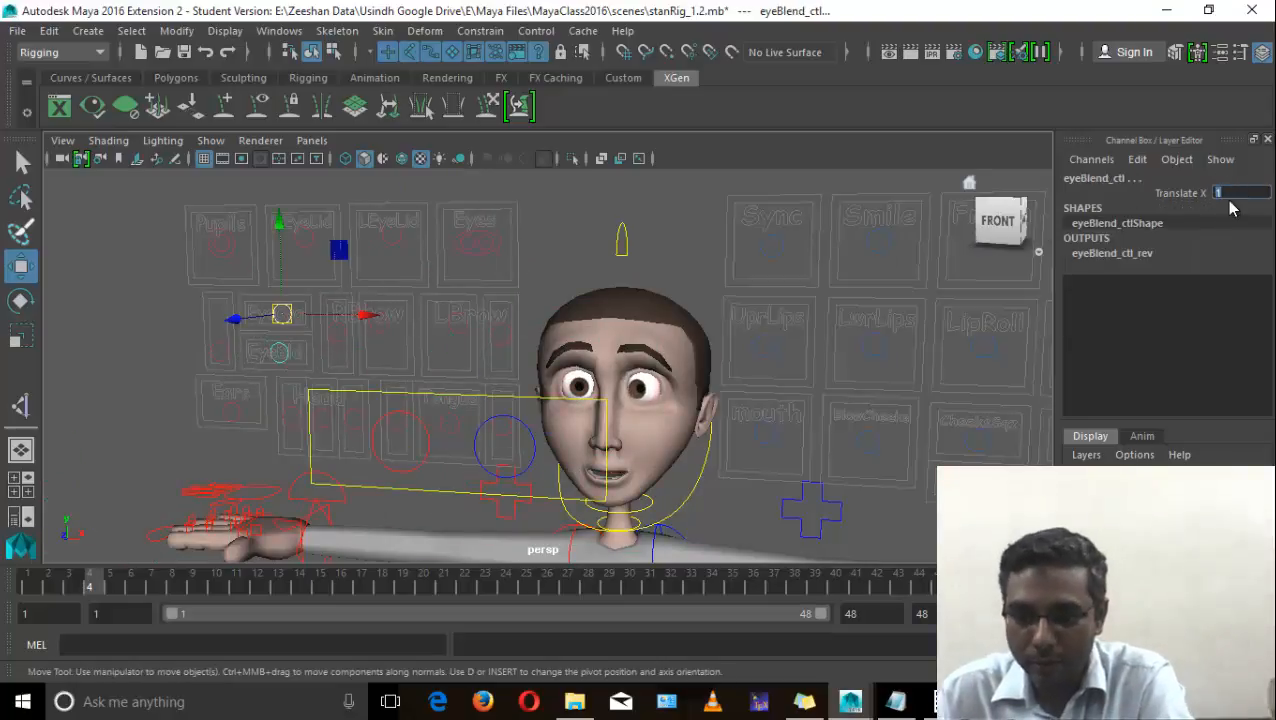
pyautogui.write('0')
pyautogui.press('Return')
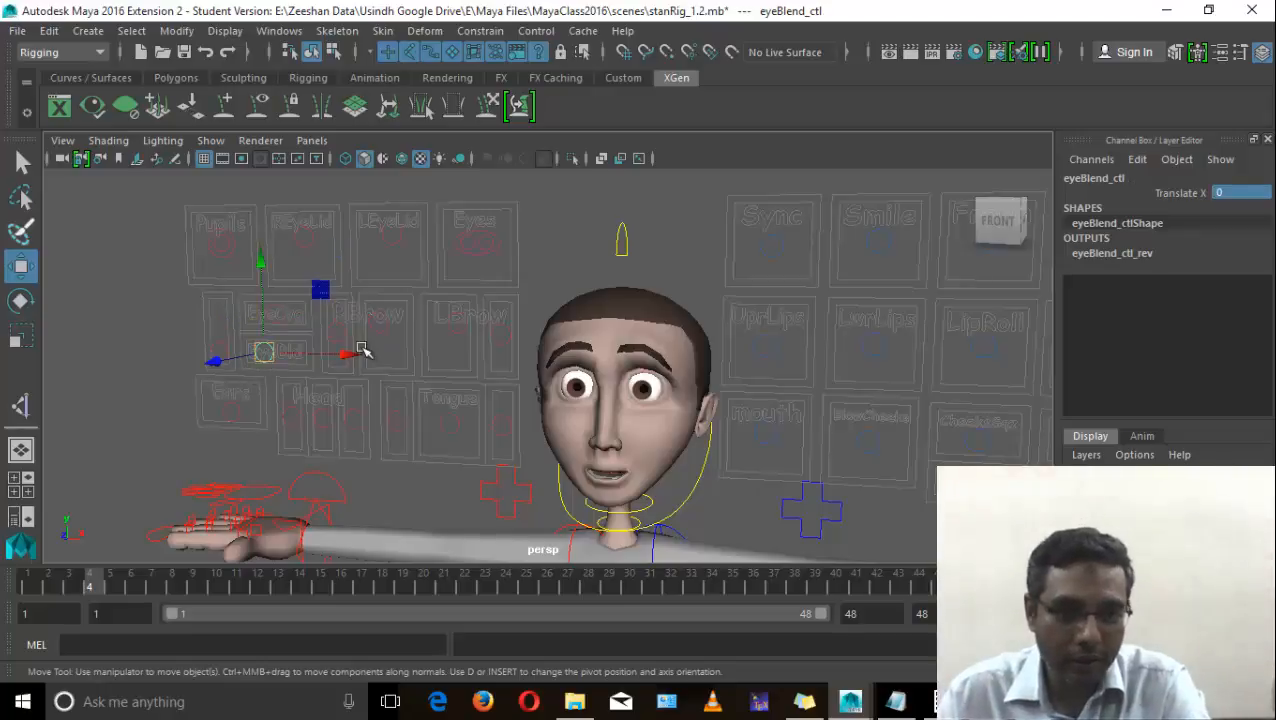
pyautogui.click(335, 338)
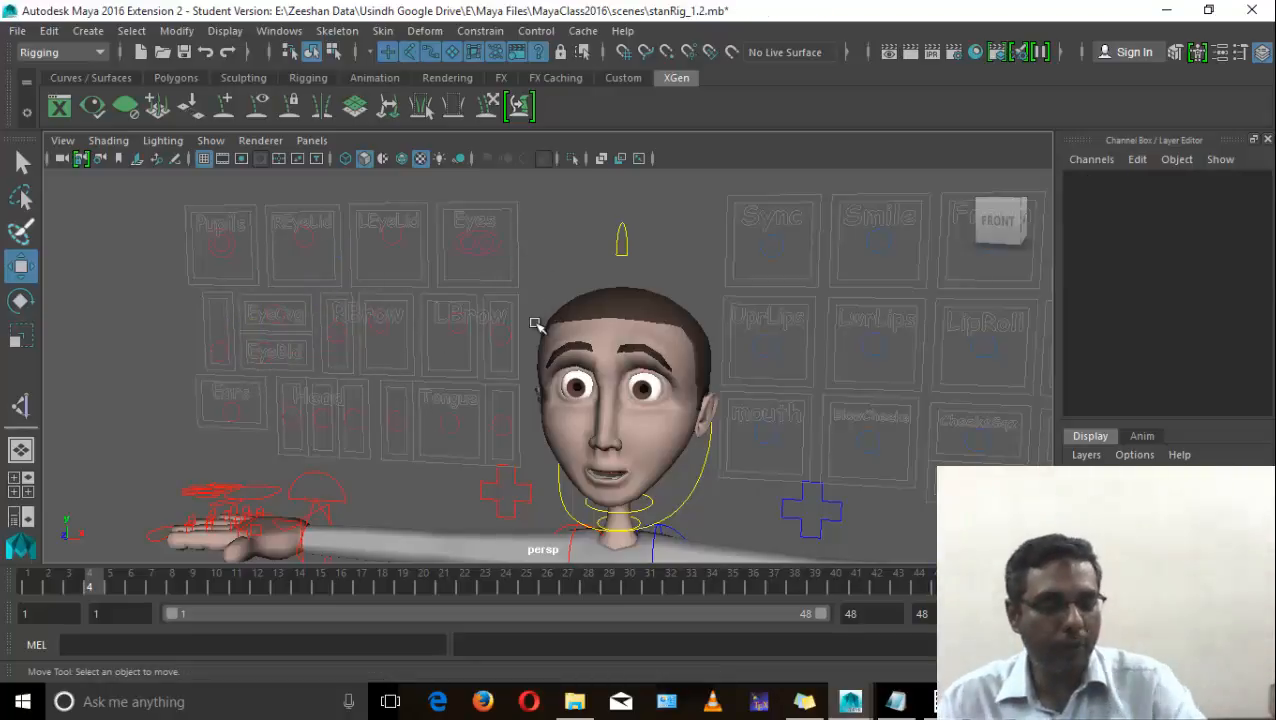
pyautogui.click(1185, 586)
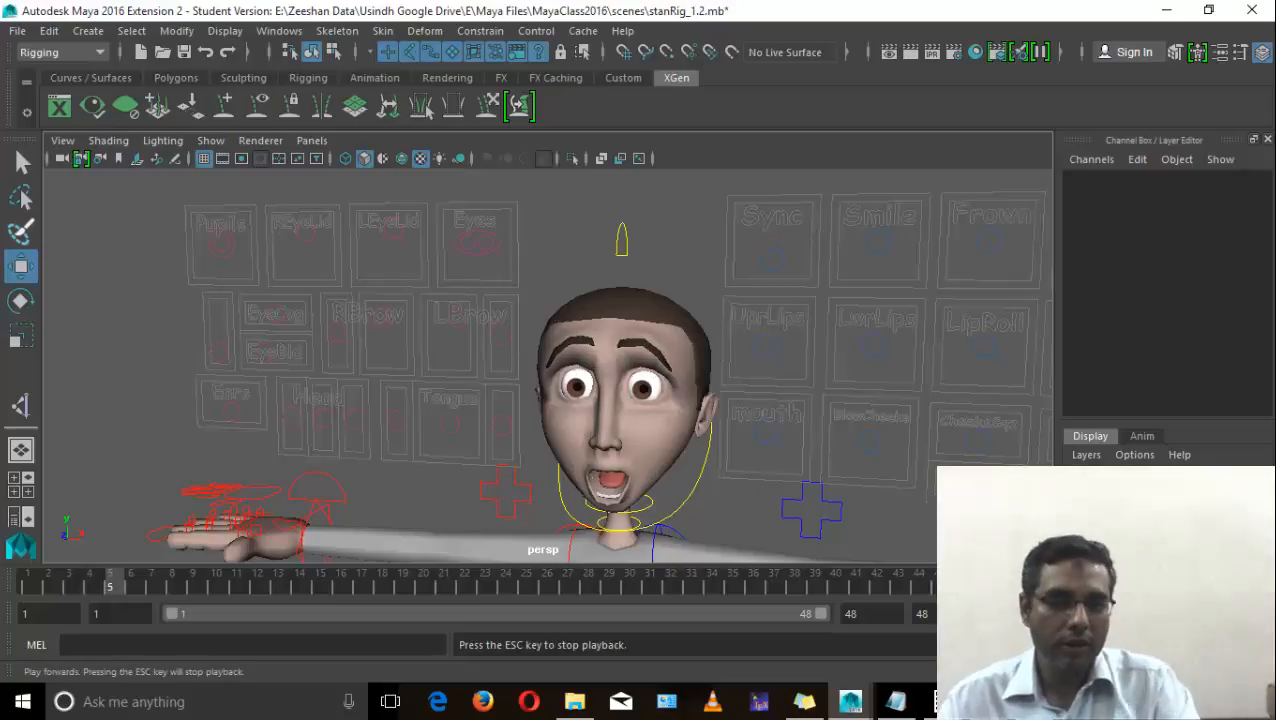